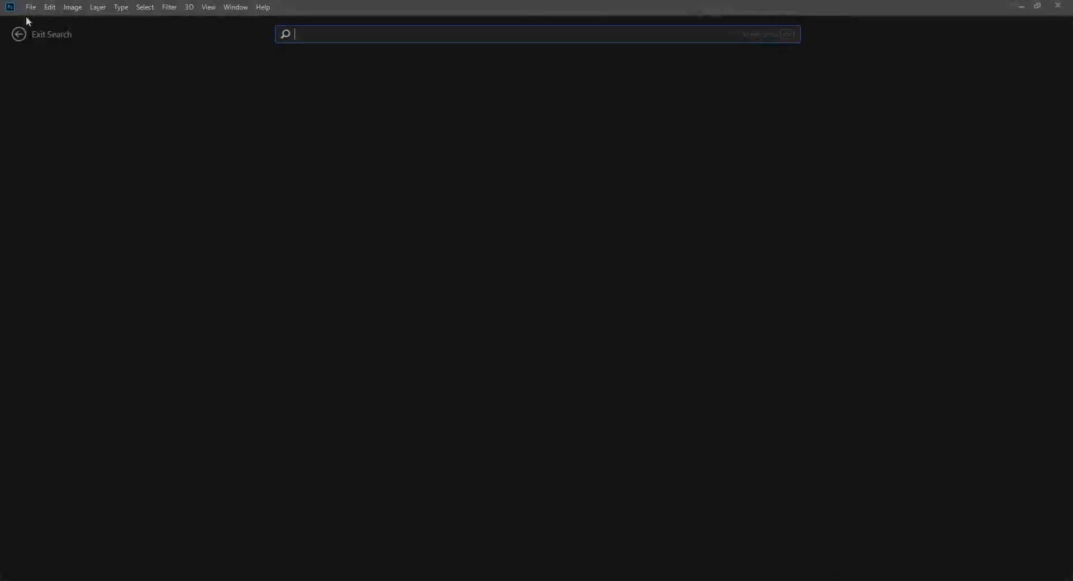
Create a new 2000 x 2000 pixel RGB document at 300 pixels/inch with a white background.
{"action": "left_click", "coordinate": [30, 6]}
{"action": "left_click", "coordinate": [41, 19]}
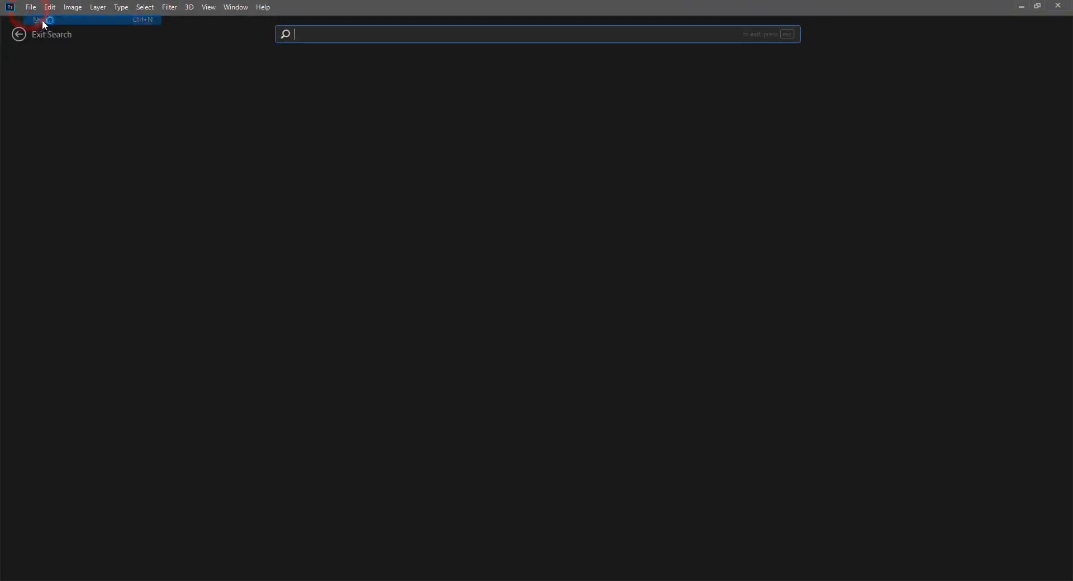
{"action": "type", "text": "2000"}
{"action": "key", "text": "Tab"}
{"action": "type", "text": "2000"}
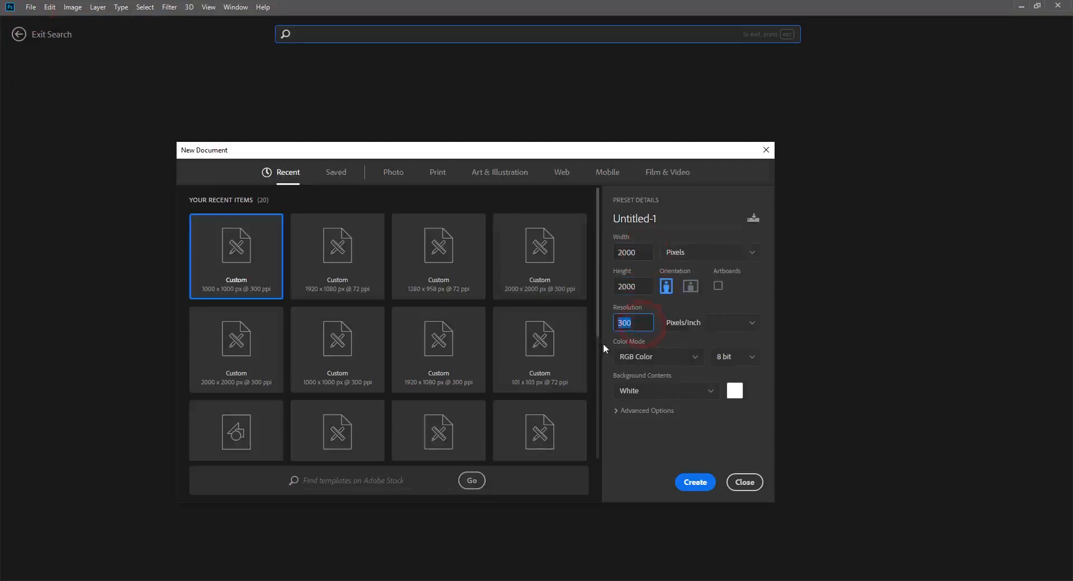
{"action": "left_click", "coordinate": [693, 483]}
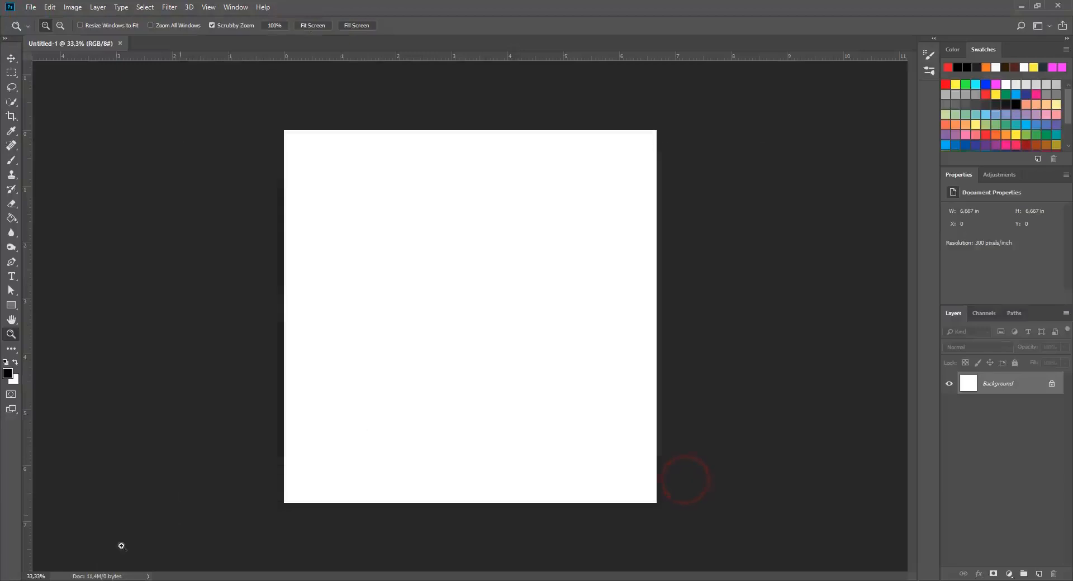
Place the girl-1822525_1920 photo into the document from the file browser and accept it at 100% scale.
{"action": "key", "text": "alt+Tab"}
{"action": "left_click_drag", "start_coordinate": [162, 149], "coordinate": [427, 348]}
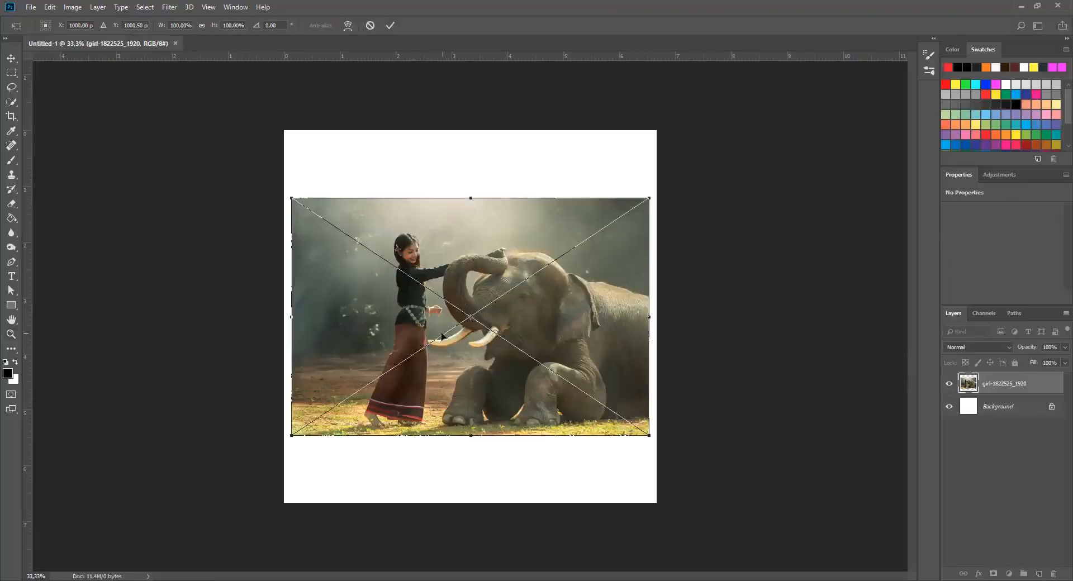
{"action": "key", "text": "Return"}
Mask the photo layer to a rectangular selection around the elephant's head and trunk.
{"action": "key", "text": "z"}
{"action": "left_click", "coordinate": [12, 73]}
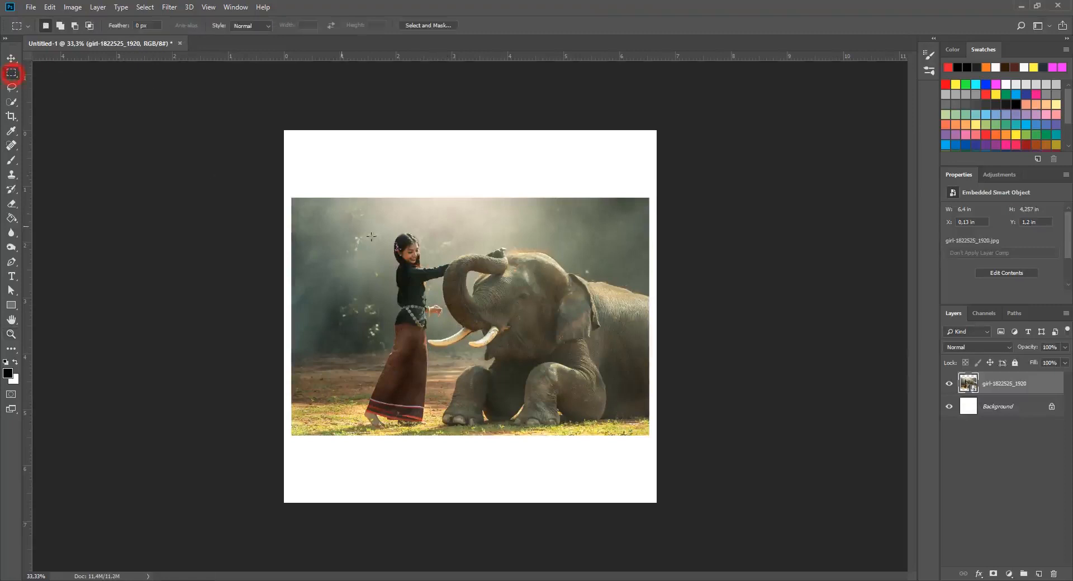
{"action": "left_click_drag", "start_coordinate": [427, 376], "coordinate": [603, 201]}
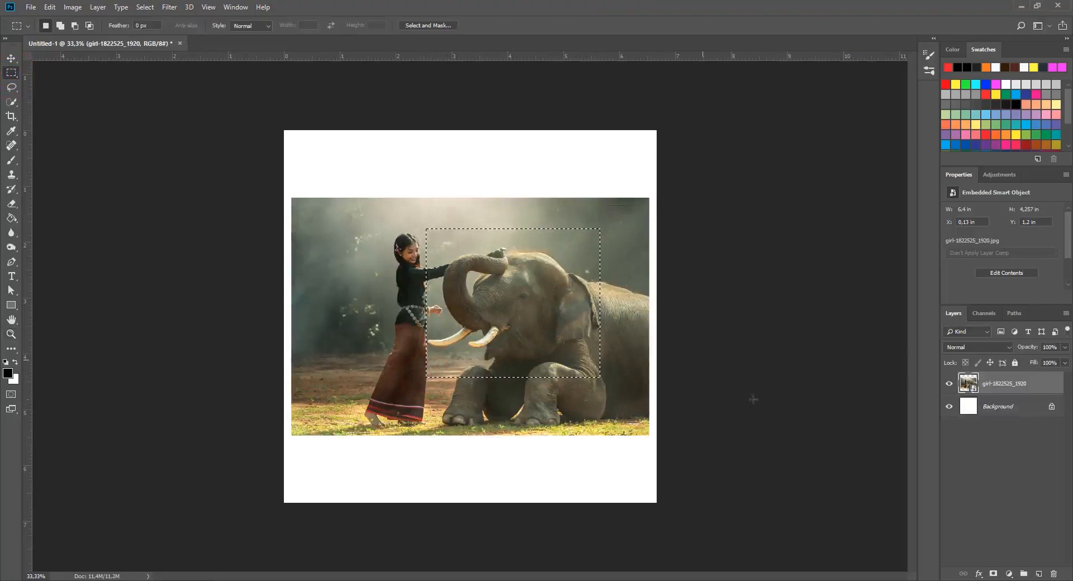
{"action": "left_click", "coordinate": [994, 574]}
Scale the masked elephant photo to about 65.78% and position it in the canvas's upper-right corner as a reference.
{"action": "key", "text": "v"}
{"action": "left_click_drag", "start_coordinate": [531, 312], "coordinate": [569, 230]}
{"action": "key", "text": "ctrl+t"}
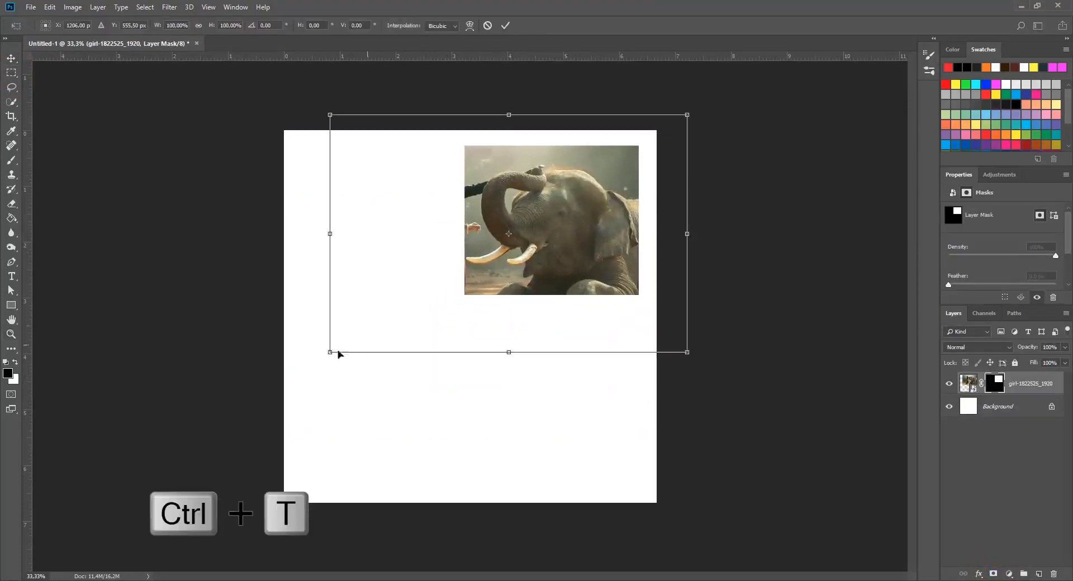
{"action": "left_click_drag", "start_coordinate": [330, 353], "coordinate": [453, 271]}
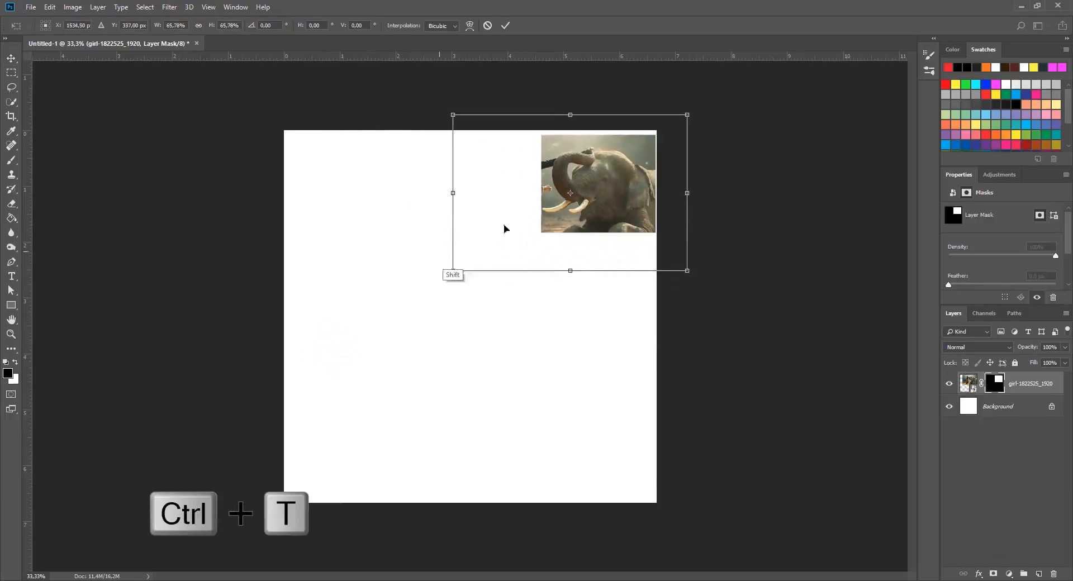
{"action": "left_click_drag", "start_coordinate": [607, 205], "coordinate": [598, 210]}
{"action": "key", "text": "Return"}
{"action": "key", "text": "z"}
{"action": "left_click_drag", "start_coordinate": [446, 267], "coordinate": [495, 285]}
{"action": "left_click_drag", "start_coordinate": [544, 250], "coordinate": [520, 278]}
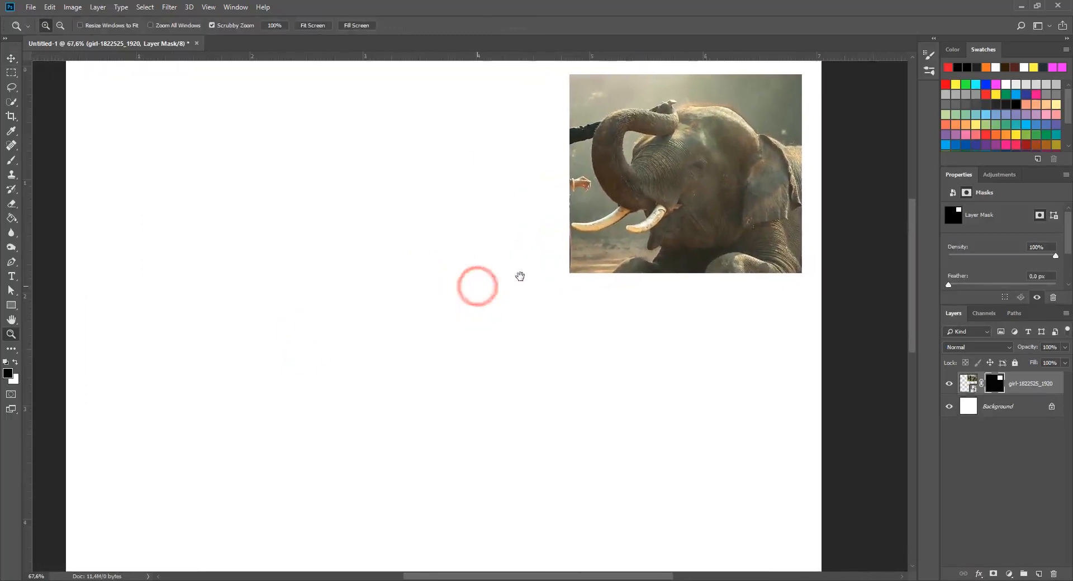
{"action": "key", "text": "b"}
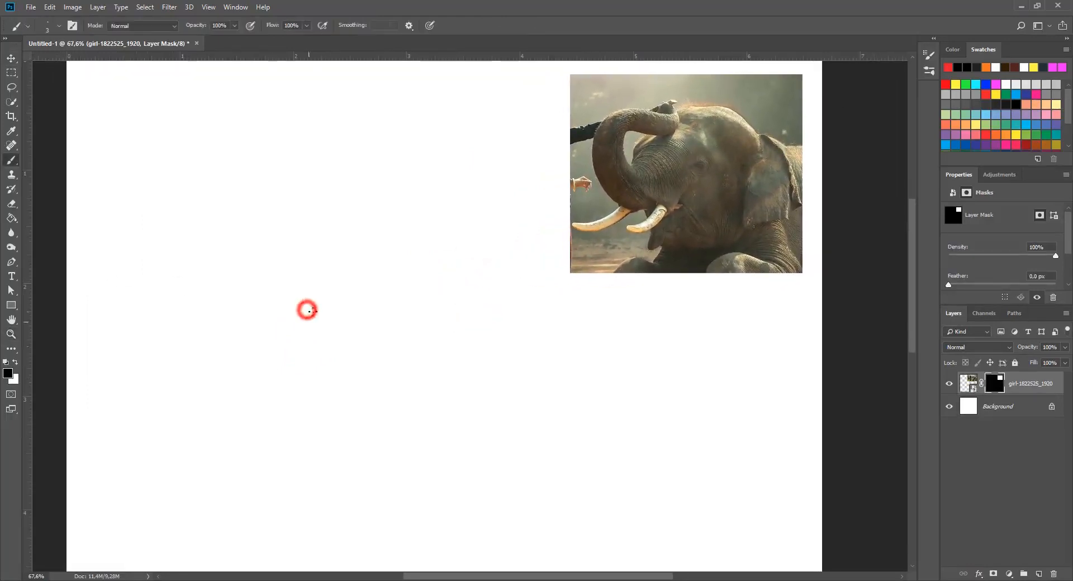
{"action": "key", "text": "ctrl+z"}
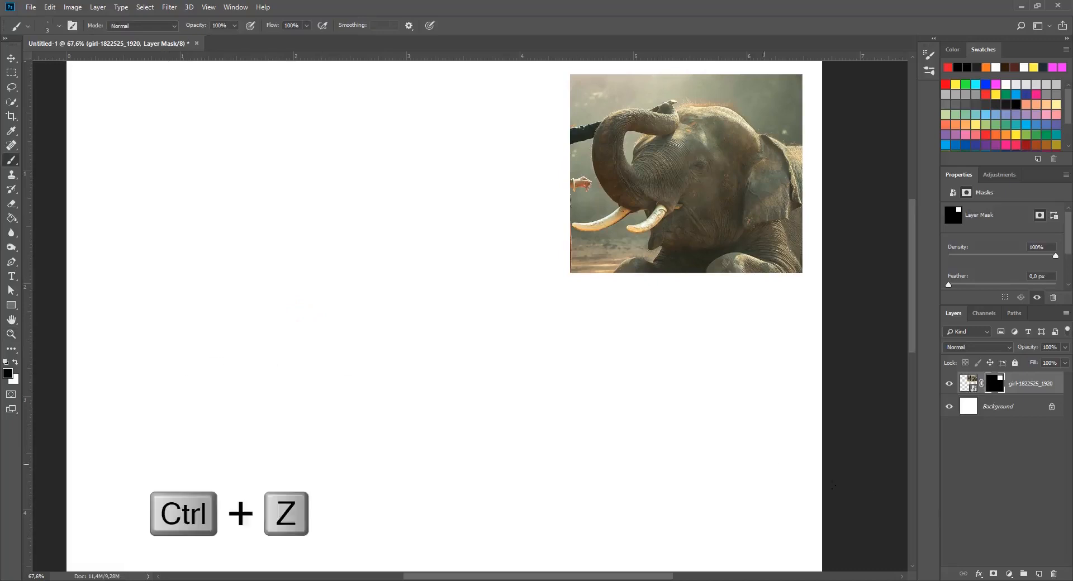
Add a new empty layer above the reference photo and lock the photo layer.
{"action": "left_click", "coordinate": [1039, 574]}
{"action": "left_click", "coordinate": [1018, 406]}
{"action": "left_click", "coordinate": [1014, 363]}
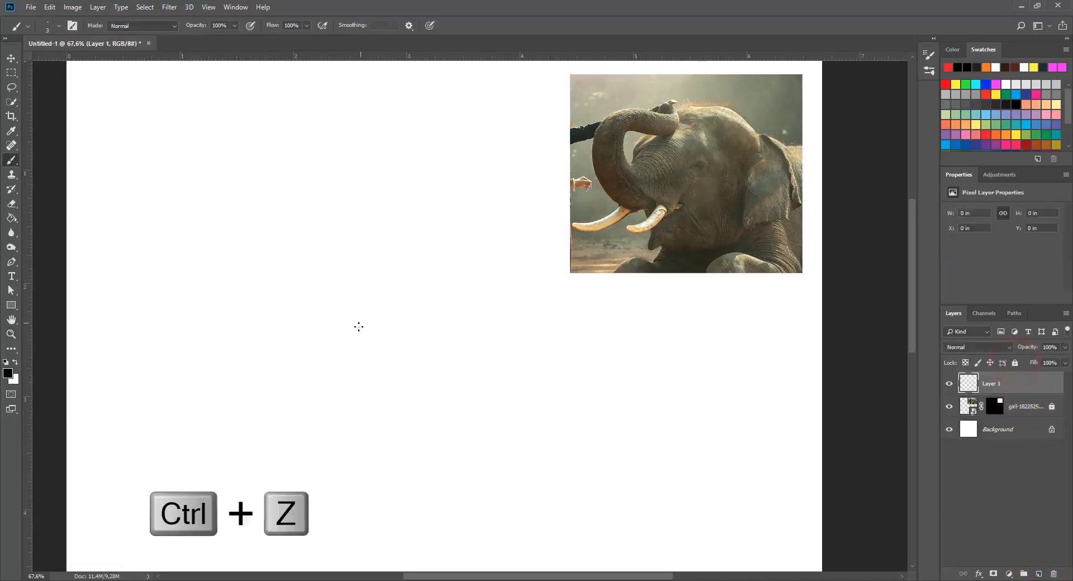
{"action": "mouse_move", "coordinate": [350, 270]}
{"action": "left_mouse_down"}
{"action": "mouse_move", "coordinate": [375, 336]}
{"action": "mouse_move", "coordinate": [356, 336]}
{"action": "left_mouse_up"}
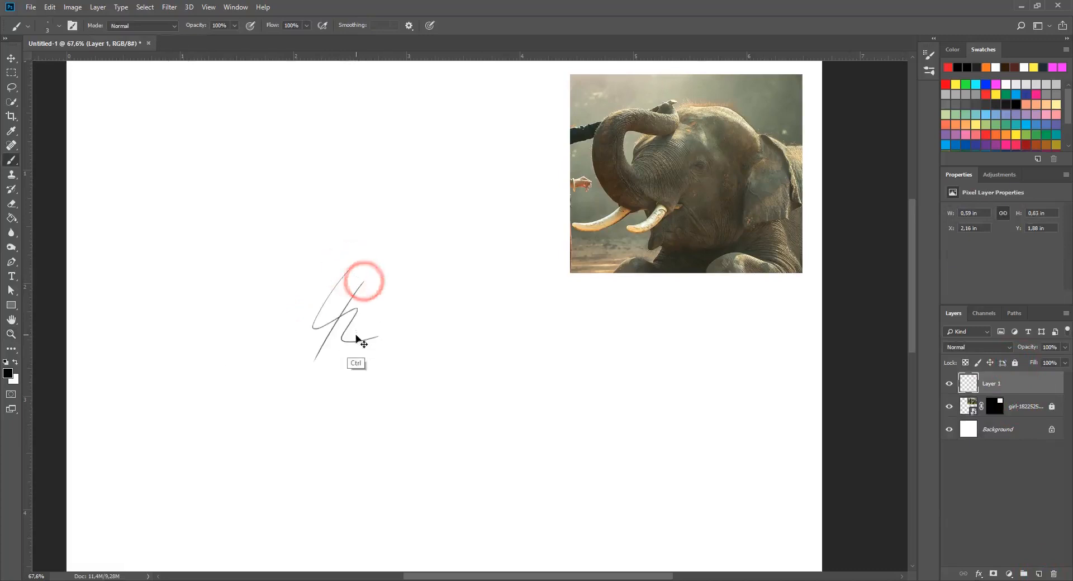
{"action": "key", "text": "ctrl+alt+z"}
{"action": "key", "text": "ctrl+alt+z"}
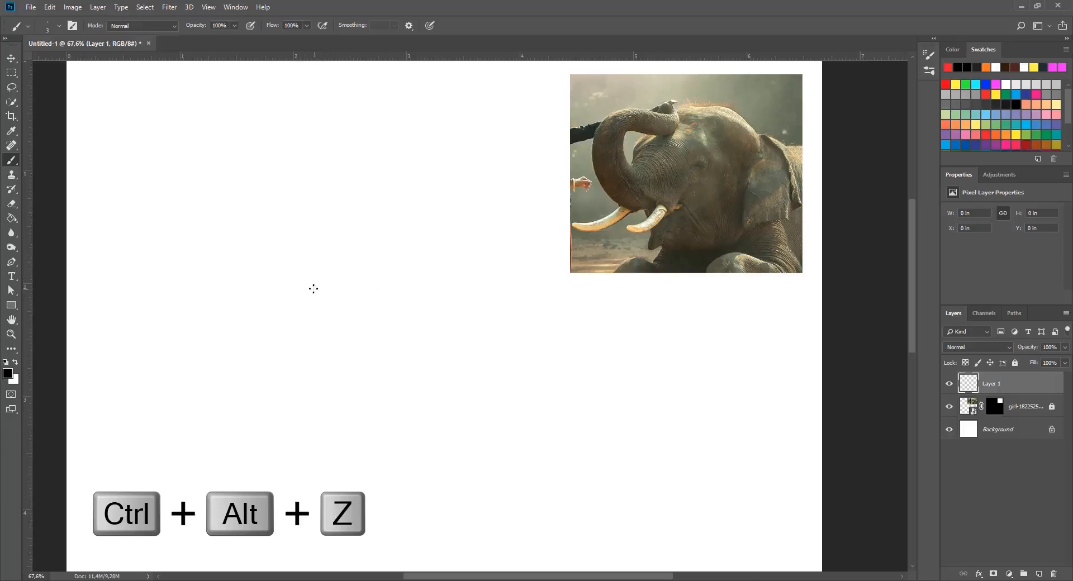
Sketch the elephant's curled trunk on Layer 1 with thin freehand brush arcs, following the reference photo.
{"action": "mouse_move", "coordinate": [295, 304]}
{"action": "left_mouse_down"}
{"action": "mouse_move", "coordinate": [322, 329]}
{"action": "mouse_move", "coordinate": [313, 322]}
{"action": "left_mouse_up"}
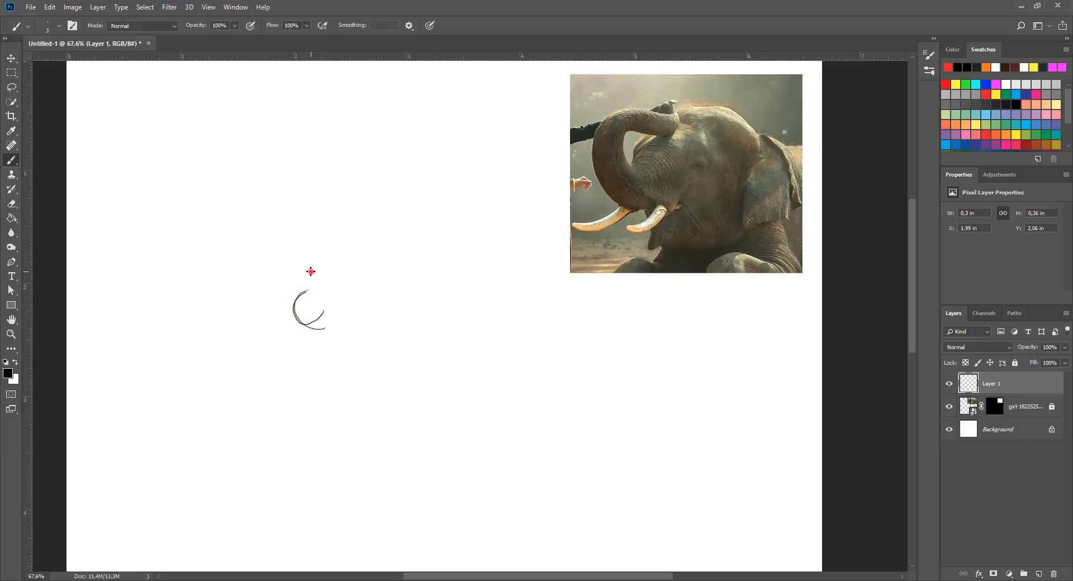
{"action": "left_click_drag", "start_coordinate": [292, 274], "coordinate": [276, 289]}
{"action": "mouse_move", "coordinate": [288, 284]}
{"action": "left_mouse_down"}
{"action": "mouse_move", "coordinate": [271, 306]}
{"action": "mouse_move", "coordinate": [283, 343]}
{"action": "left_mouse_up"}
{"action": "left_click", "coordinate": [303, 295]}
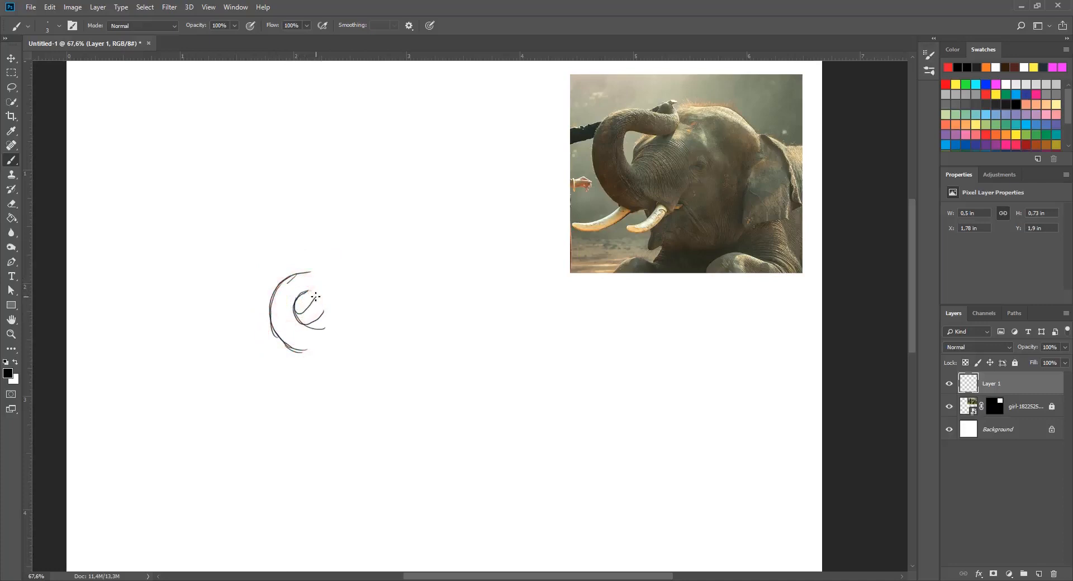
{"action": "mouse_move", "coordinate": [322, 291]}
{"action": "left_mouse_down"}
{"action": "mouse_move", "coordinate": [336, 257]}
{"action": "mouse_move", "coordinate": [307, 294]}
{"action": "mouse_move", "coordinate": [344, 273]}
{"action": "mouse_move", "coordinate": [398, 278]}
{"action": "mouse_move", "coordinate": [422, 327]}
{"action": "left_mouse_up"}
{"action": "left_click_drag", "start_coordinate": [405, 274], "coordinate": [433, 299]}
{"action": "left_click_drag", "start_coordinate": [432, 303], "coordinate": [428, 358]}
{"action": "left_click_drag", "start_coordinate": [284, 344], "coordinate": [348, 361]}
{"action": "mouse_move", "coordinate": [320, 358]}
{"action": "left_mouse_down"}
{"action": "mouse_move", "coordinate": [312, 374]}
{"action": "mouse_move", "coordinate": [243, 366]}
{"action": "left_mouse_up"}
{"action": "mouse_move", "coordinate": [307, 352]}
{"action": "left_mouse_down"}
{"action": "mouse_move", "coordinate": [267, 379]}
{"action": "mouse_move", "coordinate": [354, 358]}
{"action": "left_mouse_up"}
{"action": "left_click_drag", "start_coordinate": [346, 359], "coordinate": [308, 395]}
Rough out the elephant's head, tusks, jaw and the rod held by the trunk, erasing and undoing stray lines.
{"action": "mouse_move", "coordinate": [361, 361]}
{"action": "left_mouse_down"}
{"action": "mouse_move", "coordinate": [314, 397]}
{"action": "mouse_move", "coordinate": [326, 361]}
{"action": "mouse_move", "coordinate": [347, 370]}
{"action": "left_mouse_up"}
{"action": "key", "text": "ctrl+space"}
{"action": "key", "text": "ctrl+z"}
{"action": "mouse_move", "coordinate": [332, 336]}
{"action": "left_mouse_down"}
{"action": "mouse_move", "coordinate": [338, 364]}
{"action": "mouse_move", "coordinate": [499, 357]}
{"action": "left_mouse_up"}
{"action": "left_click_drag", "start_coordinate": [609, 310], "coordinate": [613, 364]}
{"action": "key", "text": "ctrl+z"}
{"action": "left_click_drag", "start_coordinate": [458, 350], "coordinate": [614, 337]}
{"action": "key", "text": "space"}
{"action": "left_click_drag", "start_coordinate": [369, 140], "coordinate": [475, 284]}
{"action": "left_click_drag", "start_coordinate": [402, 258], "coordinate": [482, 197]}
{"action": "left_click_drag", "start_coordinate": [398, 216], "coordinate": [470, 166]}
{"action": "key", "text": "ctrl+space"}
{"action": "left_click_drag", "start_coordinate": [394, 448], "coordinate": [358, 447]}
{"action": "mouse_move", "coordinate": [462, 244]}
{"action": "left_mouse_down"}
{"action": "mouse_move", "coordinate": [504, 216]}
{"action": "mouse_move", "coordinate": [447, 296]}
{"action": "left_mouse_up"}
{"action": "key", "text": "e"}
{"action": "key", "text": "b"}
{"action": "left_click_drag", "start_coordinate": [499, 249], "coordinate": [375, 351]}
{"action": "key", "text": "ctrl+space"}
{"action": "left_click_drag", "start_coordinate": [462, 285], "coordinate": [504, 285]}
{"action": "mouse_move", "coordinate": [498, 248]}
{"action": "left_mouse_down"}
{"action": "mouse_move", "coordinate": [438, 235]}
{"action": "mouse_move", "coordinate": [501, 292]}
{"action": "left_mouse_up"}
{"action": "key", "text": "e"}
{"action": "key", "text": "ctrl+z"}
{"action": "key", "text": "space"}
{"action": "mouse_move", "coordinate": [418, 418]}
{"action": "left_mouse_down"}
{"action": "mouse_move", "coordinate": [372, 259]}
{"action": "mouse_move", "coordinate": [453, 280]}
{"action": "left_mouse_up"}
{"action": "key", "text": "ctrl+space"}
{"action": "left_click_drag", "start_coordinate": [445, 223], "coordinate": [503, 192]}
{"action": "mouse_move", "coordinate": [561, 173]}
{"action": "left_mouse_down"}
{"action": "mouse_move", "coordinate": [475, 141]}
{"action": "mouse_move", "coordinate": [531, 162]}
{"action": "left_mouse_up"}
{"action": "left_click_drag", "start_coordinate": [585, 191], "coordinate": [674, 162]}
{"action": "key", "text": "b"}
{"action": "left_click_drag", "start_coordinate": [678, 161], "coordinate": [576, 244]}
{"action": "left_click_drag", "start_coordinate": [517, 273], "coordinate": [579, 240]}
{"action": "mouse_move", "coordinate": [417, 451]}
{"action": "left_mouse_down"}
{"action": "mouse_move", "coordinate": [477, 409]}
{"action": "mouse_move", "coordinate": [496, 280]}
{"action": "mouse_move", "coordinate": [530, 263]}
{"action": "left_mouse_up"}
{"action": "left_click_drag", "start_coordinate": [545, 277], "coordinate": [586, 276]}
{"action": "left_click_drag", "start_coordinate": [417, 290], "coordinate": [464, 336]}
{"action": "key", "text": "ctrl+space"}
{"action": "mouse_move", "coordinate": [465, 288]}
{"action": "left_mouse_down"}
{"action": "mouse_move", "coordinate": [376, 256]}
{"action": "mouse_move", "coordinate": [458, 282]}
{"action": "left_mouse_up"}
{"action": "mouse_move", "coordinate": [310, 258]}
{"action": "left_mouse_down"}
{"action": "mouse_move", "coordinate": [354, 285]}
{"action": "mouse_move", "coordinate": [475, 282]}
{"action": "left_mouse_up"}
{"action": "left_click_drag", "start_coordinate": [386, 243], "coordinate": [348, 241]}
{"action": "left_click_drag", "start_coordinate": [276, 238], "coordinate": [303, 238]}
{"action": "key", "text": "ctrl+space"}
{"action": "mouse_move", "coordinate": [317, 177]}
{"action": "left_mouse_down"}
{"action": "mouse_move", "coordinate": [194, 144]}
{"action": "mouse_move", "coordinate": [335, 178]}
{"action": "left_mouse_up"}
Build up bold black outlines over the elephant sketch with a 10-pixel brush, erasing overshoots along the contours.
{"action": "key", "text": "e"}
{"action": "mouse_move", "coordinate": [492, 335]}
{"action": "left_mouse_down"}
{"action": "mouse_move", "coordinate": [514, 186]}
{"action": "mouse_move", "coordinate": [515, 244]}
{"action": "left_mouse_up"}
{"action": "key", "text": "b"}
{"action": "key", "text": "ctrl+z"}
{"action": "left_click_drag", "start_coordinate": [524, 303], "coordinate": [539, 303]}
{"action": "left_click_drag", "start_coordinate": [652, 326], "coordinate": [834, 353]}
{"action": "key", "text": "e"}
{"action": "left_click_drag", "start_coordinate": [381, 426], "coordinate": [366, 429]}
{"action": "mouse_move", "coordinate": [497, 338]}
{"action": "left_mouse_down"}
{"action": "mouse_move", "coordinate": [509, 338]}
{"action": "mouse_move", "coordinate": [450, 314]}
{"action": "left_mouse_up"}
{"action": "key", "text": "ctrl+z"}
{"action": "left_click_drag", "start_coordinate": [502, 237], "coordinate": [492, 334]}
{"action": "left_click_drag", "start_coordinate": [426, 279], "coordinate": [376, 295]}
{"action": "key", "text": "ctrl+z"}
{"action": "left_click_drag", "start_coordinate": [421, 194], "coordinate": [277, 308]}
{"action": "mouse_move", "coordinate": [440, 162]}
{"action": "left_mouse_down"}
{"action": "mouse_move", "coordinate": [495, 162]}
{"action": "mouse_move", "coordinate": [660, 67]}
{"action": "left_mouse_up"}
{"action": "key", "text": "ctrl+z"}
{"action": "left_click_drag", "start_coordinate": [378, 287], "coordinate": [540, 147]}
{"action": "left_click_drag", "start_coordinate": [302, 503], "coordinate": [389, 147]}
{"action": "left_click_drag", "start_coordinate": [276, 299], "coordinate": [364, 371]}
{"action": "left_click_drag", "start_coordinate": [336, 185], "coordinate": [788, 241]}
{"action": "left_click_drag", "start_coordinate": [434, 245], "coordinate": [112, 367]}
{"action": "left_click_drag", "start_coordinate": [223, 399], "coordinate": [518, 282]}
{"action": "left_click_drag", "start_coordinate": [639, 152], "coordinate": [343, 330]}
{"action": "left_click_drag", "start_coordinate": [737, 140], "coordinate": [348, 349]}
{"action": "left_click_drag", "start_coordinate": [670, 235], "coordinate": [319, 361]}
{"action": "left_click_drag", "start_coordinate": [216, 531], "coordinate": [522, 347]}
{"action": "mouse_move", "coordinate": [467, 318]}
{"action": "left_mouse_down"}
{"action": "mouse_move", "coordinate": [743, 359]}
{"action": "mouse_move", "coordinate": [757, 211]}
{"action": "left_mouse_up"}
{"action": "left_click_drag", "start_coordinate": [232, 209], "coordinate": [627, 285]}
{"action": "key", "text": "z"}
{"action": "left_click_drag", "start_coordinate": [486, 354], "coordinate": [402, 295]}
{"action": "left_click_drag", "start_coordinate": [486, 281], "coordinate": [565, 281]}
{"action": "key", "text": "b"}
{"action": "left_click_drag", "start_coordinate": [517, 223], "coordinate": [508, 225]}
{"action": "key", "text": "e"}
{"action": "mouse_move", "coordinate": [294, 369]}
{"action": "left_mouse_down"}
{"action": "mouse_move", "coordinate": [259, 383]}
{"action": "mouse_move", "coordinate": [175, 478]}
{"action": "left_mouse_up"}
{"action": "key", "text": "ctrl+z"}
{"action": "key", "text": "z"}
{"action": "left_click_drag", "start_coordinate": [475, 273], "coordinate": [450, 274]}
{"action": "key", "text": "e"}
{"action": "left_click_drag", "start_coordinate": [316, 352], "coordinate": [232, 468]}
{"action": "left_click_drag", "start_coordinate": [725, 192], "coordinate": [447, 282]}
{"action": "key", "text": "b"}
{"action": "left_click_drag", "start_coordinate": [520, 240], "coordinate": [618, 162]}
{"action": "left_click_drag", "start_coordinate": [720, 137], "coordinate": [560, 221]}
{"action": "key", "text": "e"}
{"action": "mouse_move", "coordinate": [657, 173]}
{"action": "left_mouse_down"}
{"action": "mouse_move", "coordinate": [561, 246]}
{"action": "mouse_move", "coordinate": [659, 144]}
{"action": "left_mouse_up"}
{"action": "key", "text": "b"}
{"action": "key", "text": "e"}
{"action": "key", "text": "b"}
{"action": "mouse_move", "coordinate": [735, 394]}
{"action": "left_mouse_down"}
{"action": "mouse_move", "coordinate": [582, 192]}
{"action": "mouse_move", "coordinate": [637, 384]}
{"action": "left_mouse_up"}
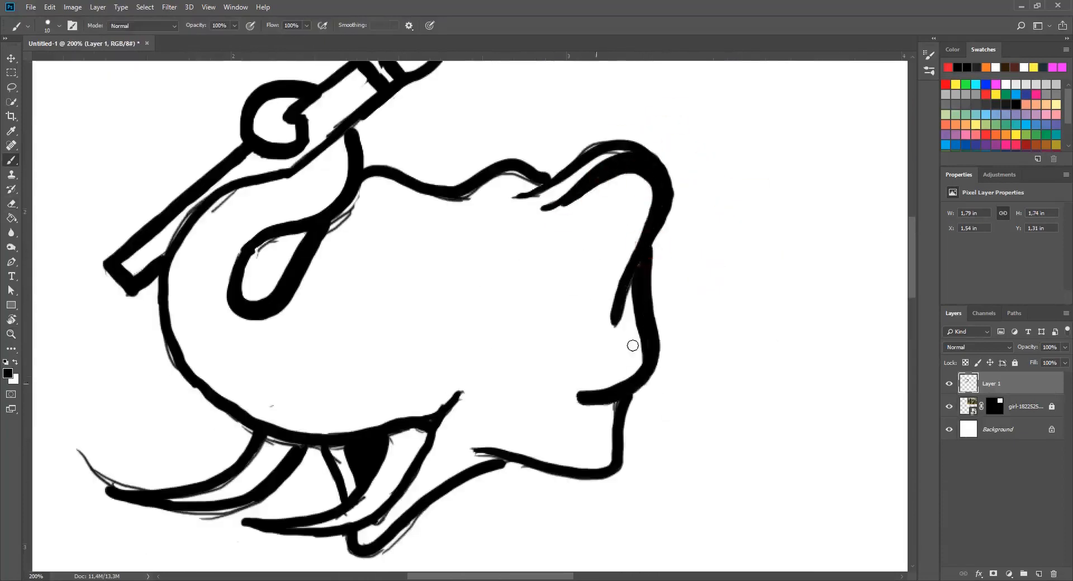
Touch up the bold black outline around the elephant's ear and head, undoing unwanted strokes.
{"action": "left_click_drag", "start_coordinate": [649, 248], "coordinate": [631, 248]}
{"action": "left_click_drag", "start_coordinate": [529, 203], "coordinate": [492, 189]}
{"action": "left_click_drag", "start_coordinate": [498, 136], "coordinate": [570, 229]}
{"action": "key", "text": "ctrl+z"}
{"action": "left_click_drag", "start_coordinate": [425, 391], "coordinate": [494, 185]}
{"action": "key", "text": "ctrl+z"}
{"action": "left_click_drag", "start_coordinate": [292, 352], "coordinate": [231, 263]}
{"action": "left_click_drag", "start_coordinate": [427, 229], "coordinate": [448, 277]}
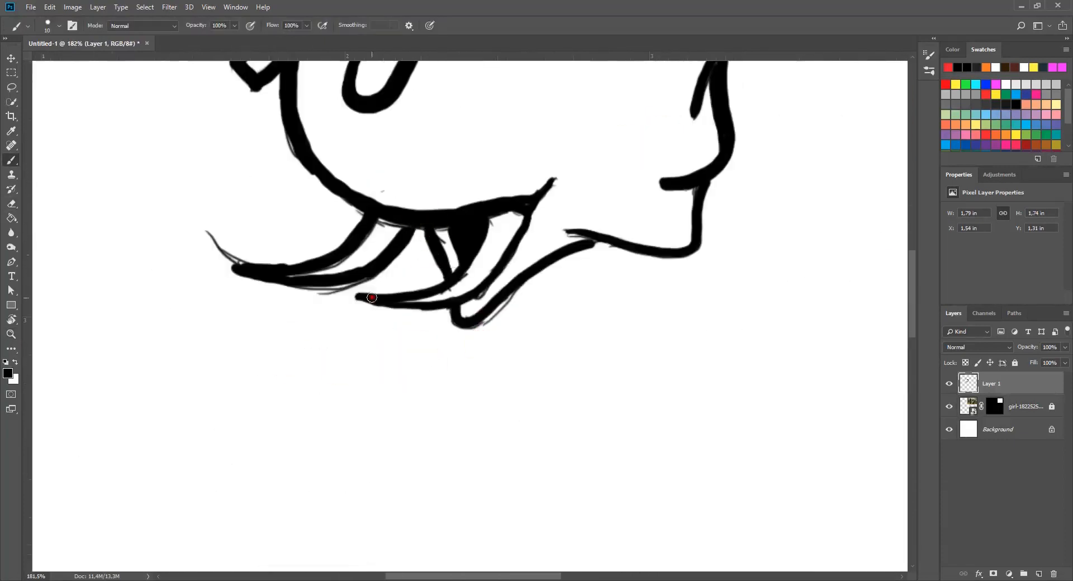
Reduce the brush size and add finer line details inside the elephant's head, undoing a stray stroke.
{"action": "key", "text": "z"}
{"action": "left_click_drag", "start_coordinate": [338, 407], "coordinate": [282, 407]}
{"action": "left_click_drag", "start_coordinate": [432, 206], "coordinate": [500, 206]}
{"action": "key", "text": "["}
{"action": "key", "text": "["}
{"action": "key", "text": "["}
{"action": "key", "text": "["}
{"action": "key", "text": "["}
{"action": "key", "text": "["}
{"action": "key", "text": "["}
{"action": "key", "text": "ctrl+z"}
{"action": "left_click_drag", "start_coordinate": [401, 267], "coordinate": [483, 246]}
{"action": "left_click_drag", "start_coordinate": [481, 239], "coordinate": [395, 294]}
Complete the slanted eye and the short curved wrinkles around the trunk's inner loop, erasing overshoots.
{"action": "key", "text": "z"}
{"action": "mouse_move", "coordinate": [455, 238]}
{"action": "left_mouse_down"}
{"action": "mouse_move", "coordinate": [399, 238]}
{"action": "mouse_move", "coordinate": [531, 239]}
{"action": "left_mouse_up"}
{"action": "key", "text": "b"}
{"action": "left_click_drag", "start_coordinate": [328, 287], "coordinate": [427, 216]}
{"action": "key", "text": "e"}
{"action": "mouse_move", "coordinate": [390, 288]}
{"action": "left_mouse_down"}
{"action": "mouse_move", "coordinate": [404, 277]}
{"action": "mouse_move", "coordinate": [352, 337]}
{"action": "left_mouse_up"}
{"action": "key", "text": "b"}
{"action": "left_click_drag", "start_coordinate": [363, 282], "coordinate": [327, 289]}
{"action": "key", "text": "z"}
{"action": "left_click_drag", "start_coordinate": [447, 235], "coordinate": [402, 186]}
{"action": "mouse_move", "coordinate": [335, 246]}
{"action": "left_mouse_down"}
{"action": "mouse_move", "coordinate": [389, 249]}
{"action": "mouse_move", "coordinate": [336, 281]}
{"action": "left_mouse_up"}
{"action": "key", "text": "b"}
{"action": "key", "text": "z"}
{"action": "left_click_drag", "start_coordinate": [363, 184], "coordinate": [380, 185]}
{"action": "key", "text": "b"}
{"action": "left_click_drag", "start_coordinate": [291, 252], "coordinate": [270, 284]}
Hide the reference photo layer and scale the elephant drawing up to about 5.51 by 5.38 in on the canvas.
{"action": "key", "text": "z"}
{"action": "left_click_drag", "start_coordinate": [429, 218], "coordinate": [376, 173]}
{"action": "left_click", "coordinate": [949, 406]}
{"action": "key", "text": "ctrl+t"}
{"action": "left_click_drag", "start_coordinate": [503, 341], "coordinate": [669, 498]}
{"action": "key", "text": "ctrl+d"}
{"action": "left_click_drag", "start_coordinate": [496, 254], "coordinate": [537, 254]}
{"action": "key", "text": "b"}
{"action": "left_click_drag", "start_coordinate": [474, 159], "coordinate": [563, 105]}
{"action": "left_click_drag", "start_coordinate": [563, 279], "coordinate": [510, 340]}
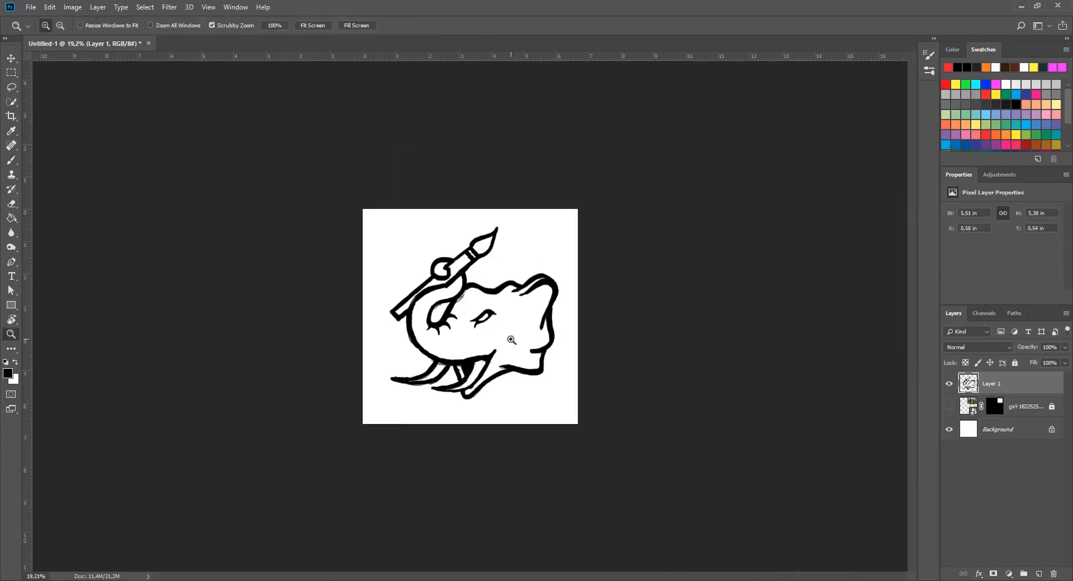
{"action": "left_click_drag", "start_coordinate": [474, 276], "coordinate": [503, 279]}
Save the drawing as a JPEG named Sketsa in the Part 1 - Membuat Sketsa folder.
{"action": "key", "text": "ctrl+shift+s"}
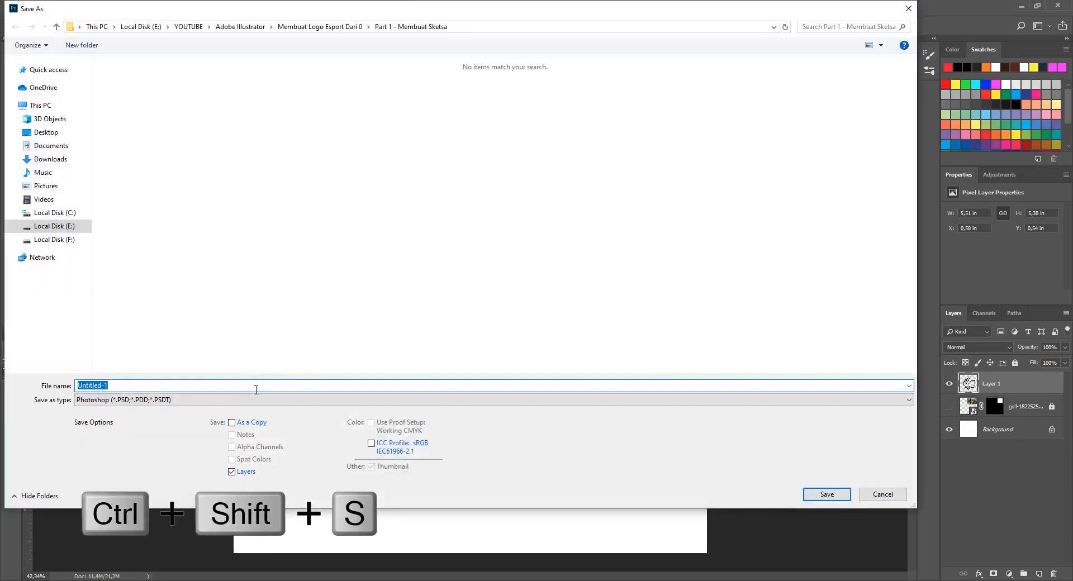
{"action": "left_click", "coordinate": [258, 400]}
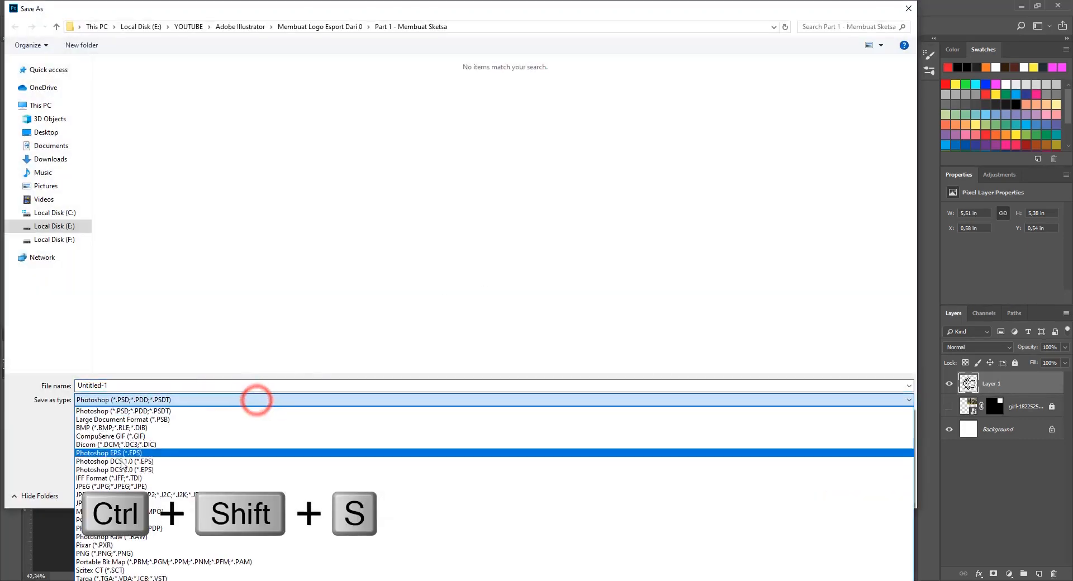
{"action": "left_click", "coordinate": [112, 484]}
{"action": "left_click", "coordinate": [137, 401]}
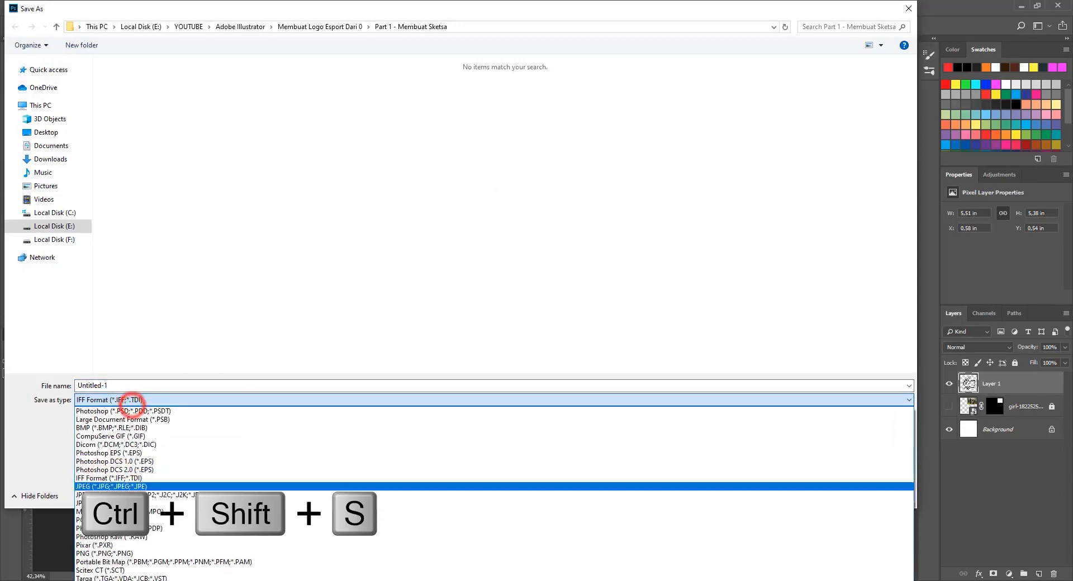
{"action": "left_click", "coordinate": [95, 485]}
{"action": "left_click", "coordinate": [166, 384]}
{"action": "type", "text": "Sketsa"}
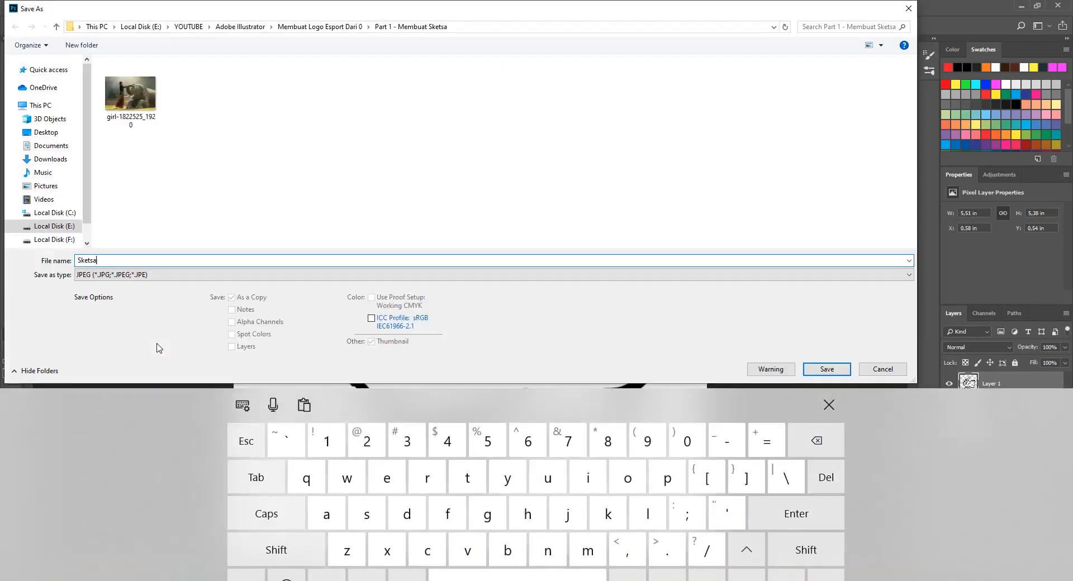
{"action": "left_click", "coordinate": [827, 369]}
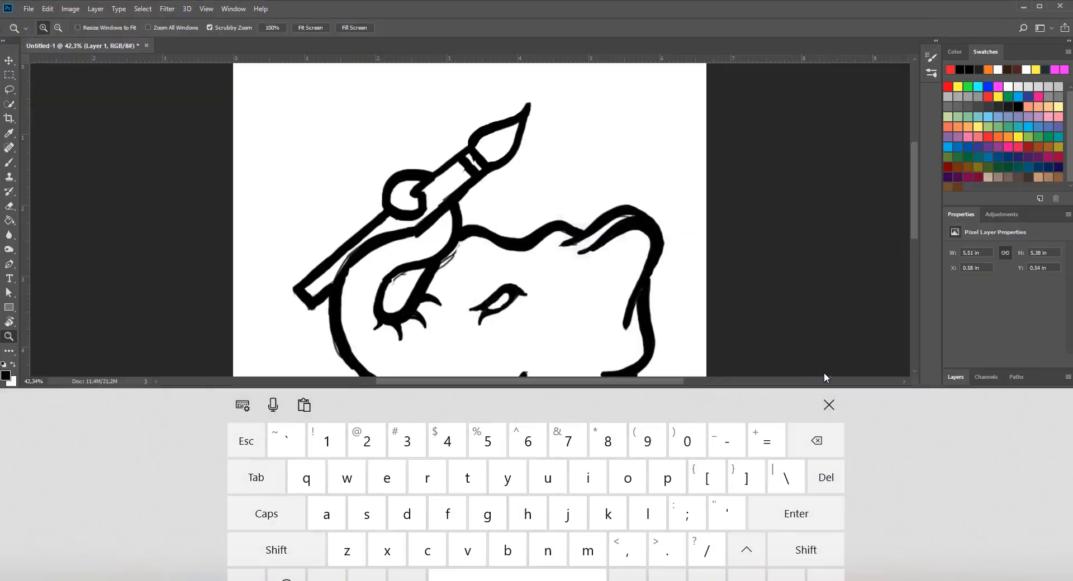
Switch to File Explorer and open the saved elephant sketch to check the exported image.
{"action": "left_click", "coordinate": [712, 147]}
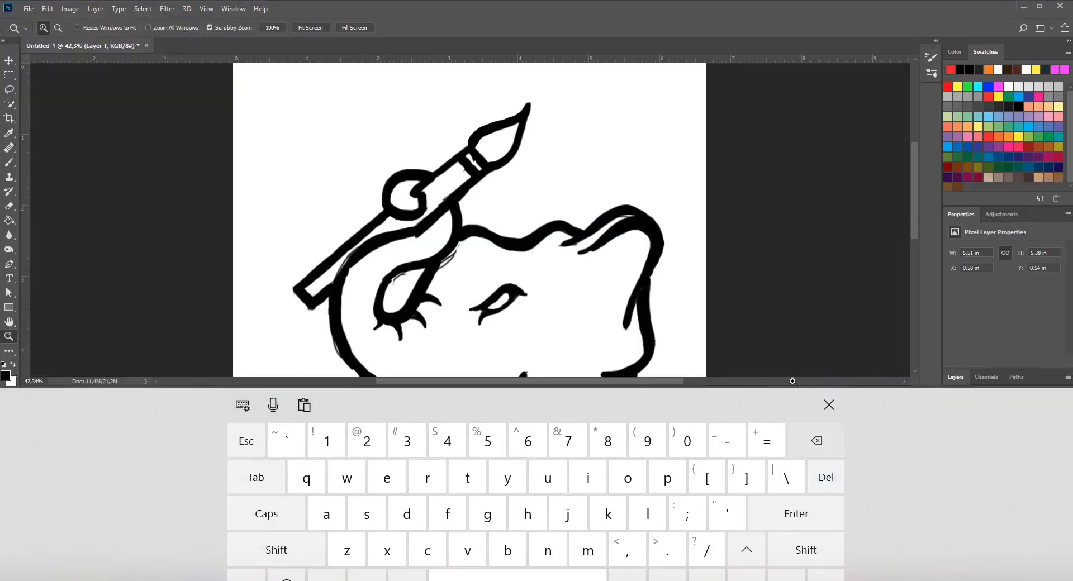
{"action": "key", "text": "z"}
{"action": "key", "text": "alt+Tab"}
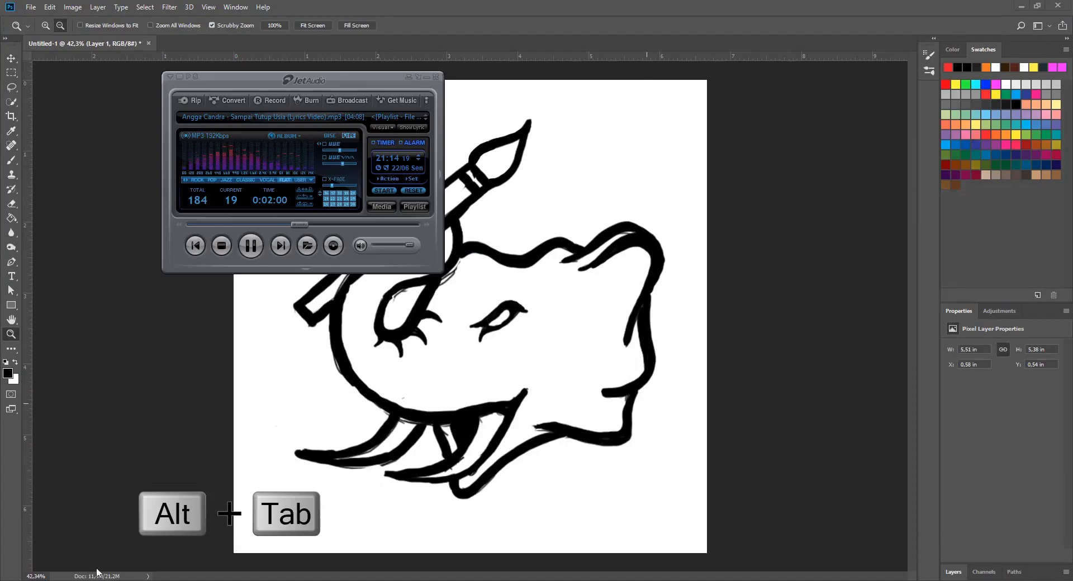
{"action": "key", "text": "alt+Tab"}
{"action": "double_click", "coordinate": [334, 139]}
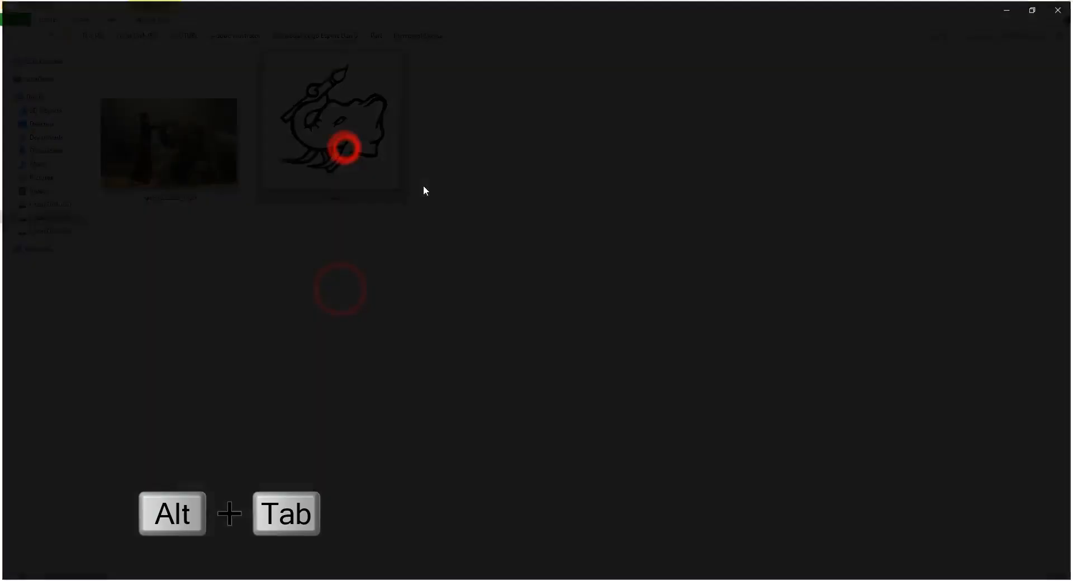
Switch to Illustrator and create a new document of 1000 x 1000 px.
{"action": "key", "text": "alt+Tab"}
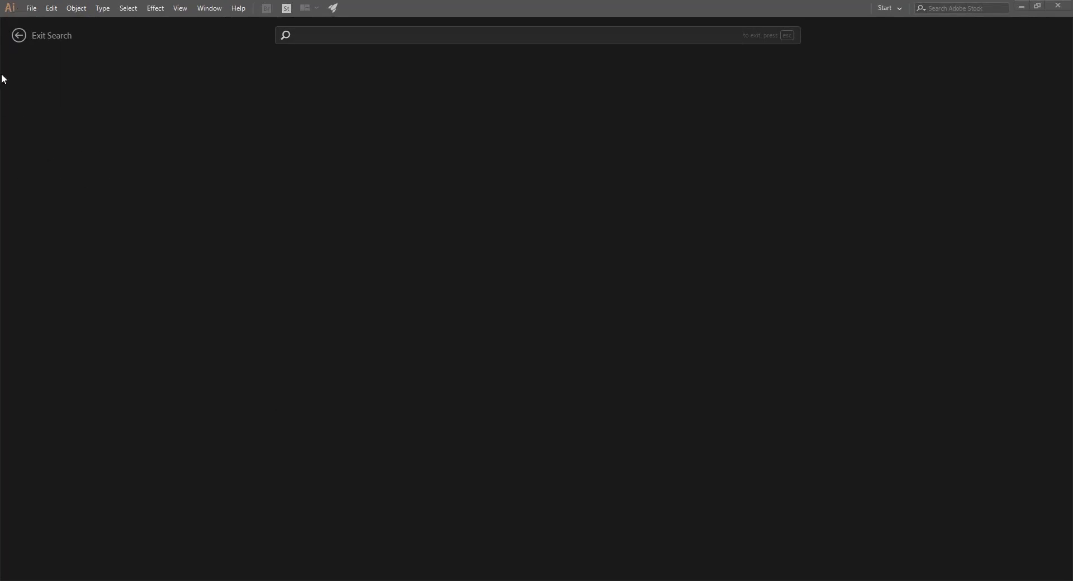
{"action": "left_click", "coordinate": [32, 9]}
{"action": "left_click", "coordinate": [45, 19]}
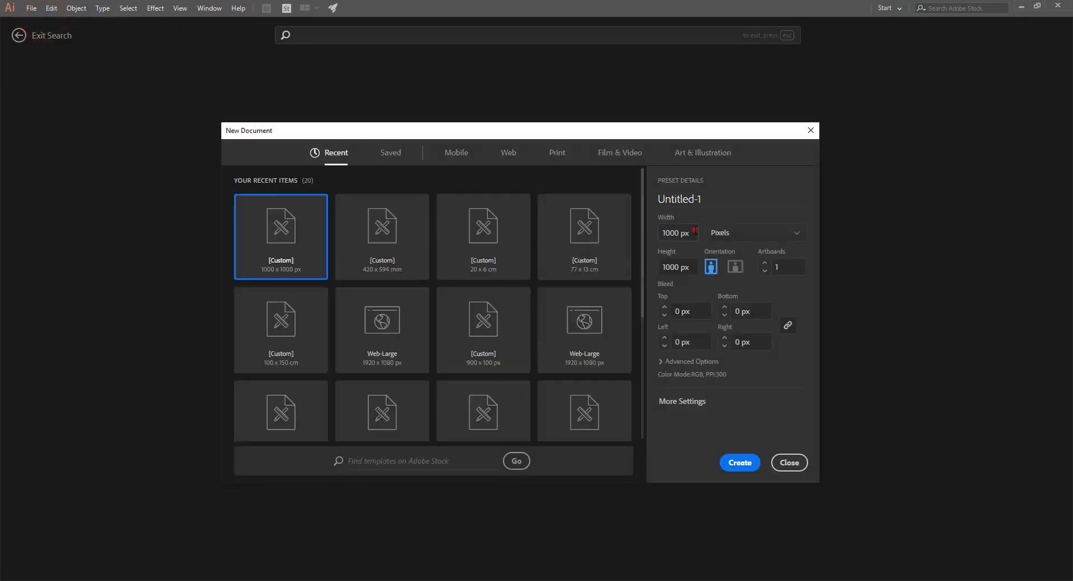
{"action": "left_click", "coordinate": [692, 267]}
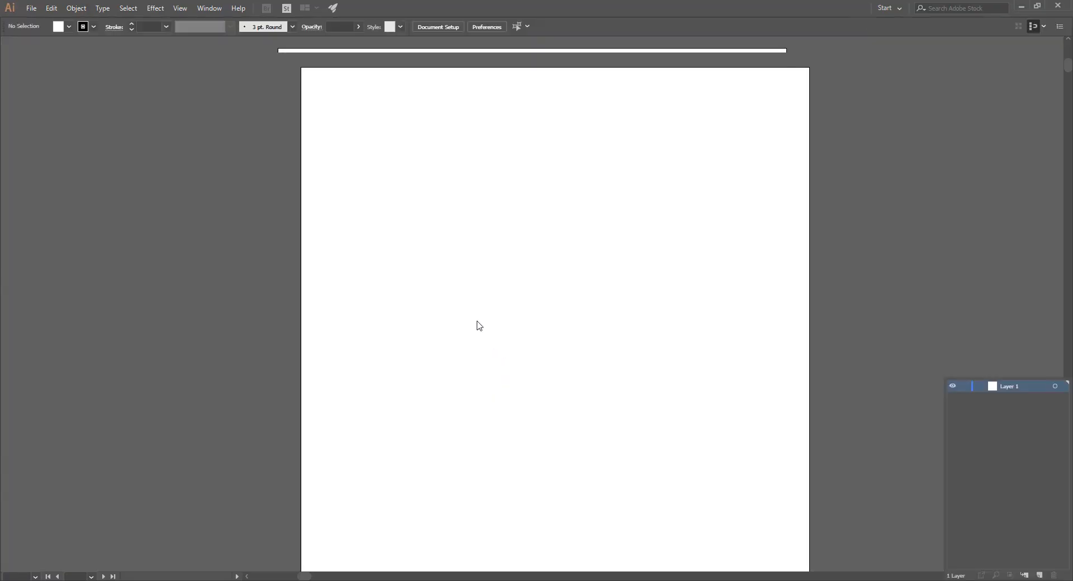
{"action": "scroll", "coordinate": [561, 276], "scroll_direction": "down", "scroll_amount": 1}
{"action": "left_click_drag", "start_coordinate": [587, 259], "coordinate": [479, 258]}
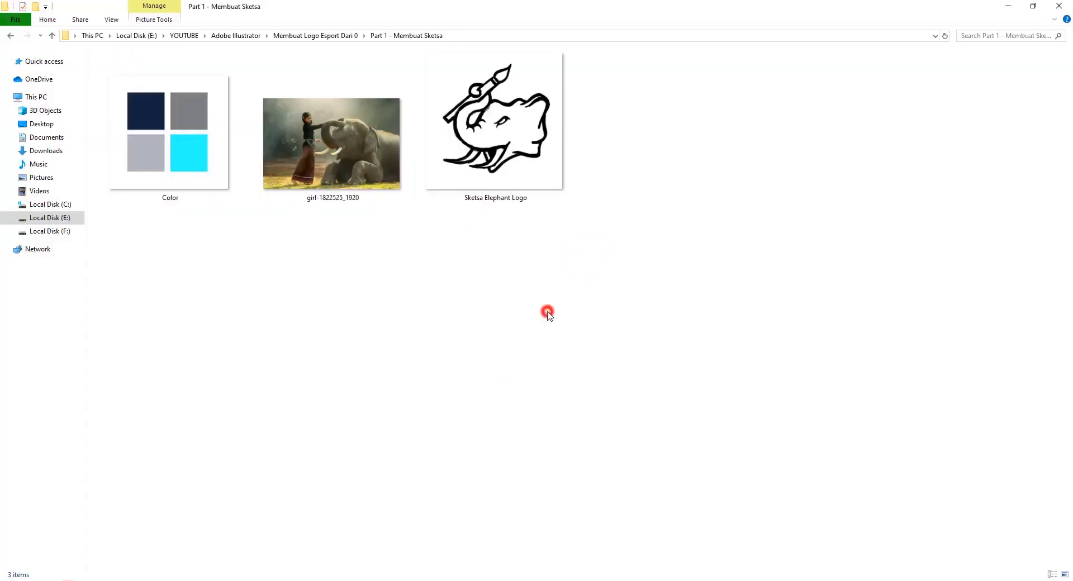
Place the Sketsa Elephant Logo image from File Explorer into the new document and center it on the artboard.
{"action": "left_click", "coordinate": [508, 149]}
{"action": "left_click_drag", "start_coordinate": [541, 154], "coordinate": [576, 289]}
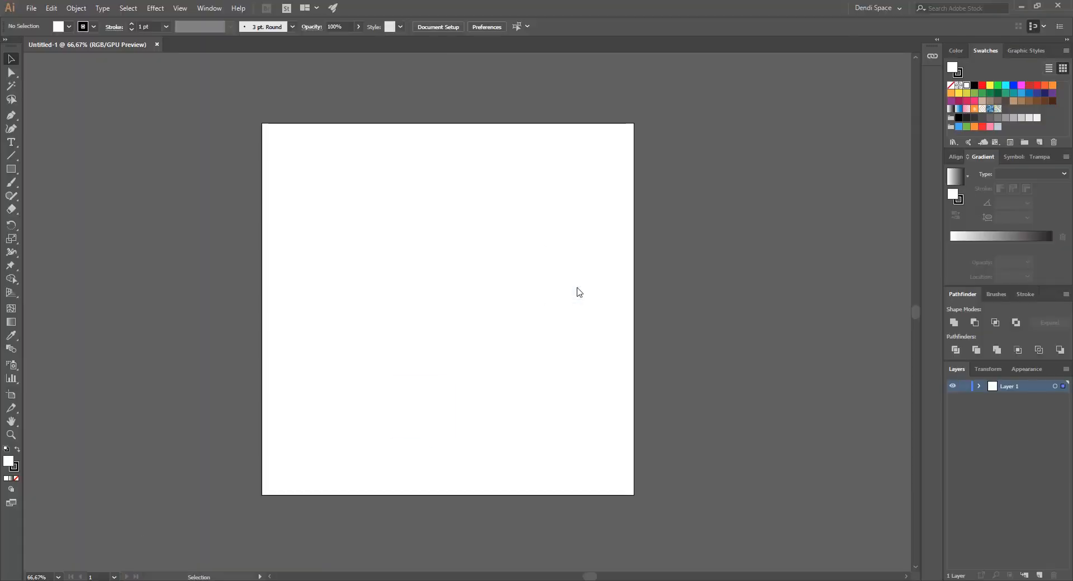
{"action": "left_click", "coordinate": [957, 157]}
{"action": "left_click", "coordinate": [1042, 185]}
{"action": "left_click", "coordinate": [628, 252]}
Enlarge the placed elephant sketch proportionally from its center to about 582 px wide.
{"action": "left_click", "coordinate": [451, 285]}
{"action": "left_click_drag", "start_coordinate": [539, 220], "coordinate": [558, 199]}
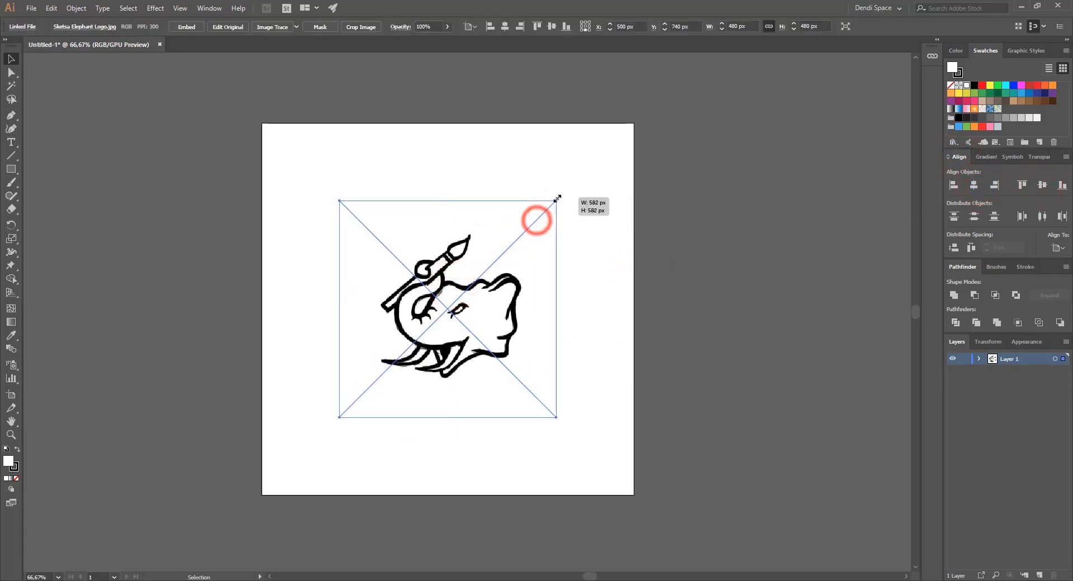
{"action": "left_click", "coordinate": [692, 278]}
{"action": "key", "text": "ctrl+minus"}
{"action": "scroll", "coordinate": [527, 307], "scroll_direction": "up", "scroll_amount": 1}
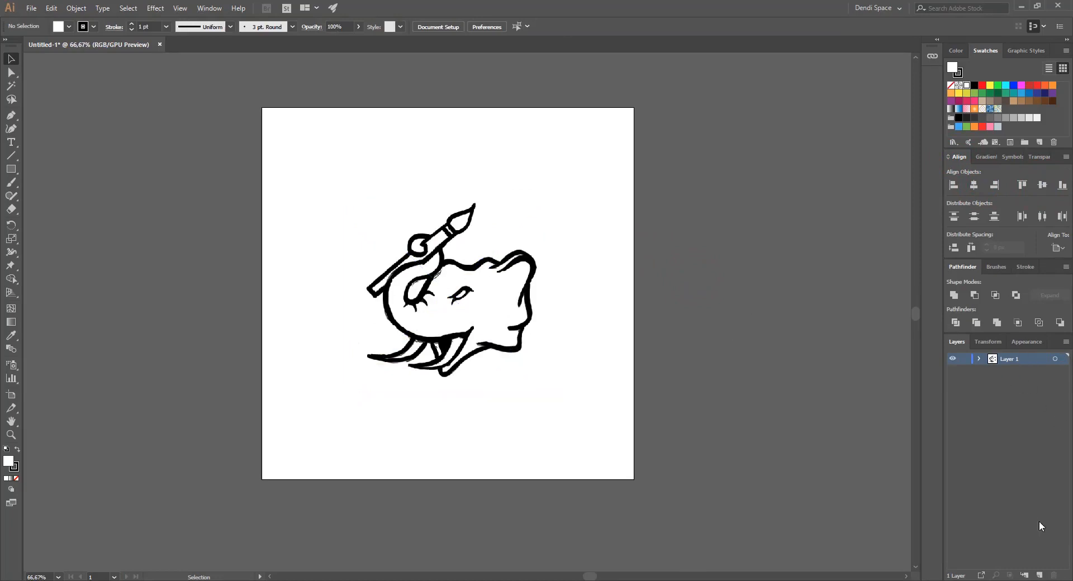
Add a new layer above the sketch, lock the sketch layer and make the new layer active.
{"action": "left_click", "coordinate": [1018, 371]}
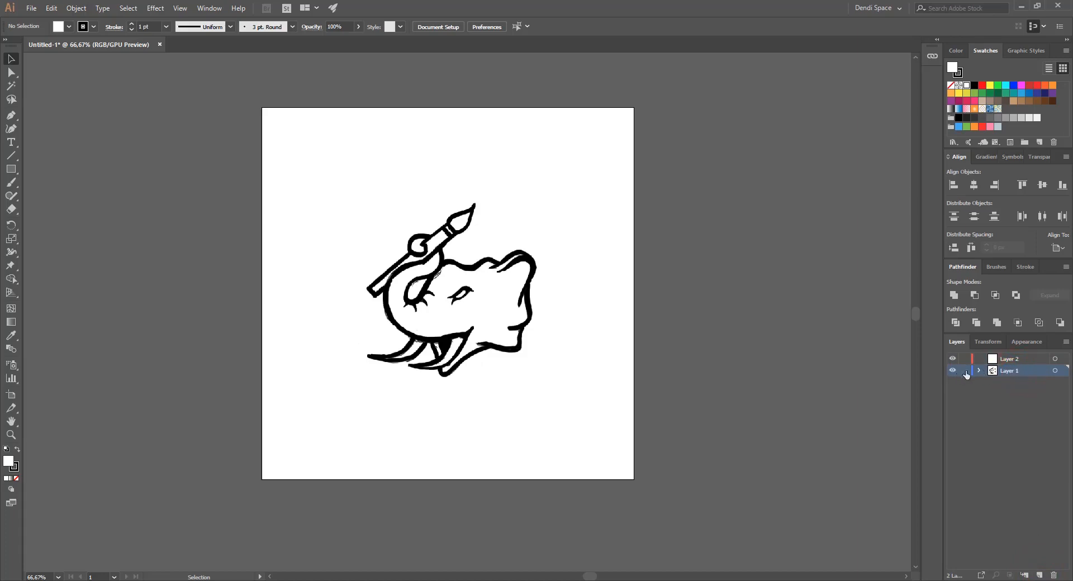
{"action": "left_click", "coordinate": [1011, 359]}
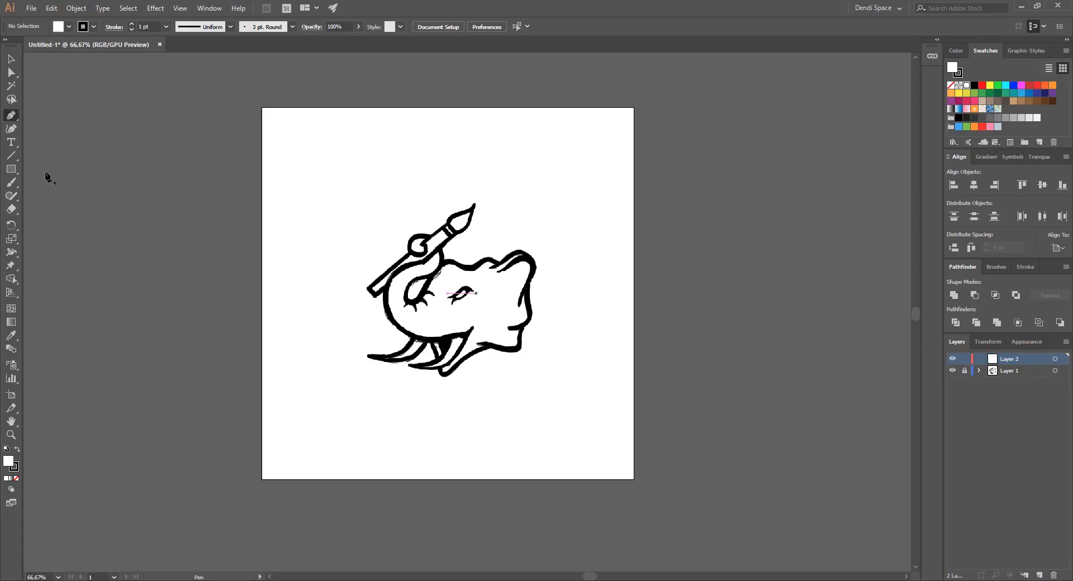
Trace the inner edge of the paintbrush's bristle tip as a closed path with the Pen tool.
{"action": "left_click_drag", "start_coordinate": [11, 118], "coordinate": [53, 113]}
{"action": "scroll", "coordinate": [431, 270], "scroll_direction": "up", "scroll_amount": 3}
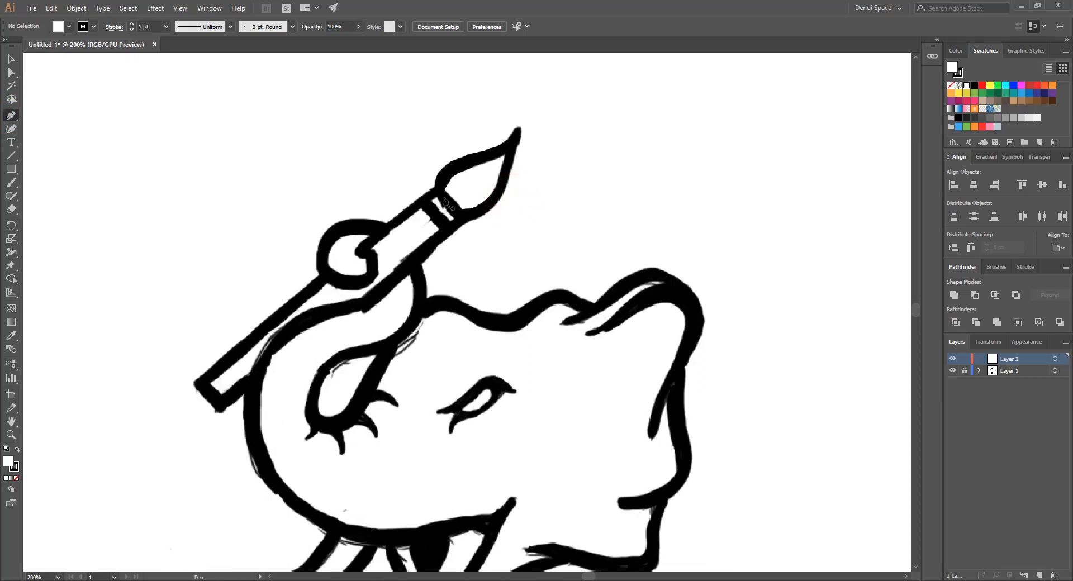
{"action": "scroll", "coordinate": [429, 250], "scroll_direction": "up", "scroll_amount": 1}
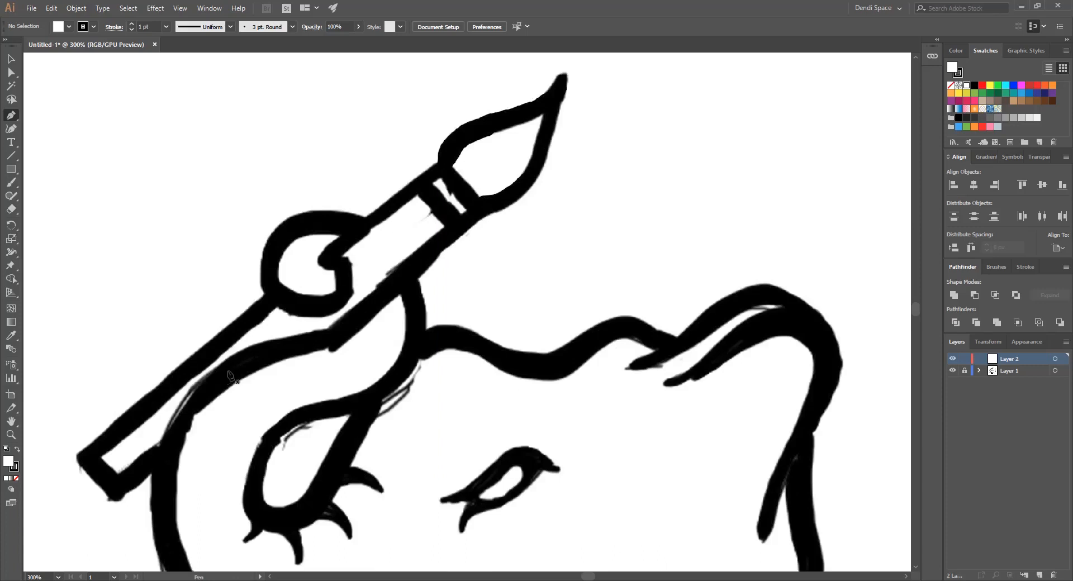
{"action": "scroll", "coordinate": [532, 211], "scroll_direction": "up", "scroll_amount": 2}
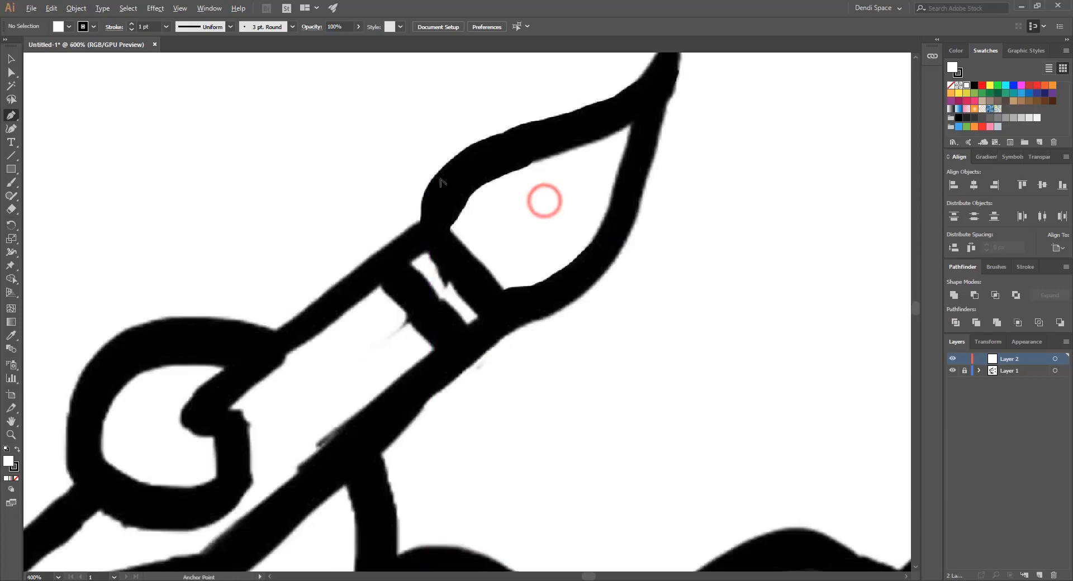
{"action": "left_click", "coordinate": [450, 228]}
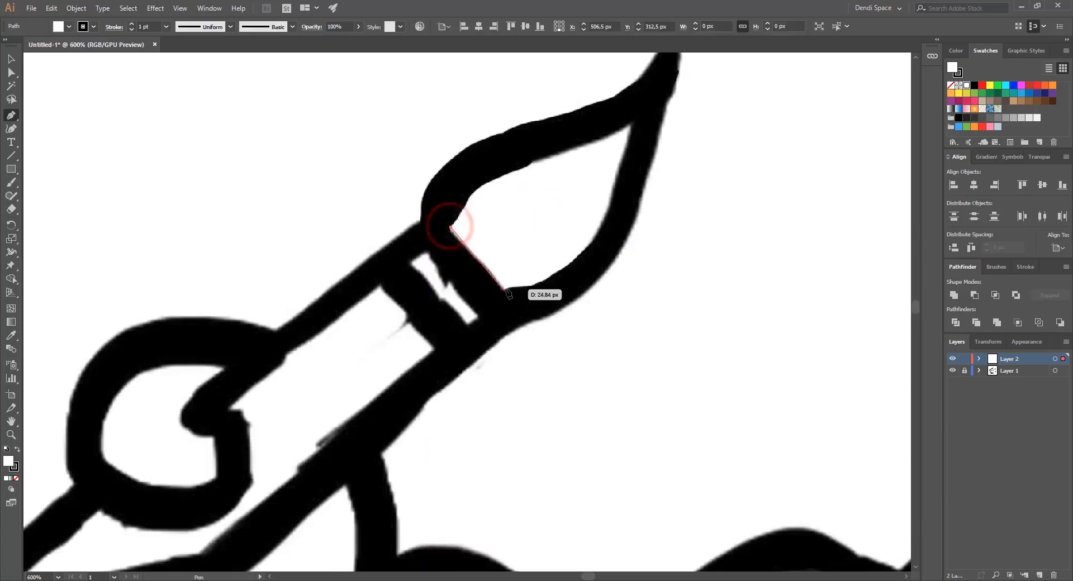
{"action": "left_click", "coordinate": [504, 288]}
{"action": "left_click_drag", "start_coordinate": [599, 230], "coordinate": [625, 183]}
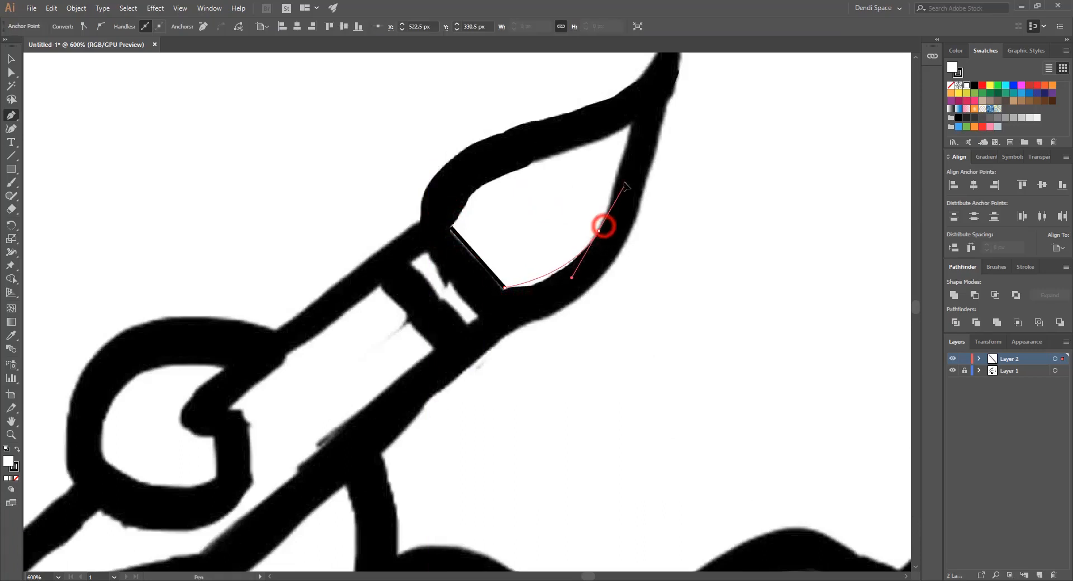
{"action": "left_click", "coordinate": [638, 112]}
{"action": "left_click_drag", "start_coordinate": [539, 154], "coordinate": [482, 167]}
{"action": "left_click_drag", "start_coordinate": [451, 228], "coordinate": [453, 242]}
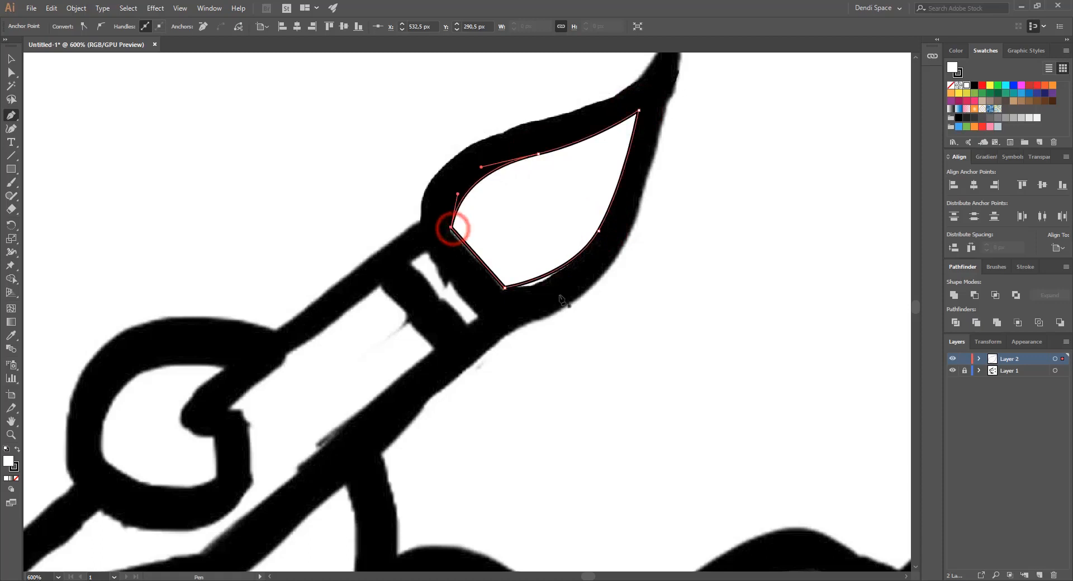
Give the bristle-tip path no fill and a red 2 pt stroke.
{"action": "left_click_drag", "start_coordinate": [710, 198], "coordinate": [664, 226]}
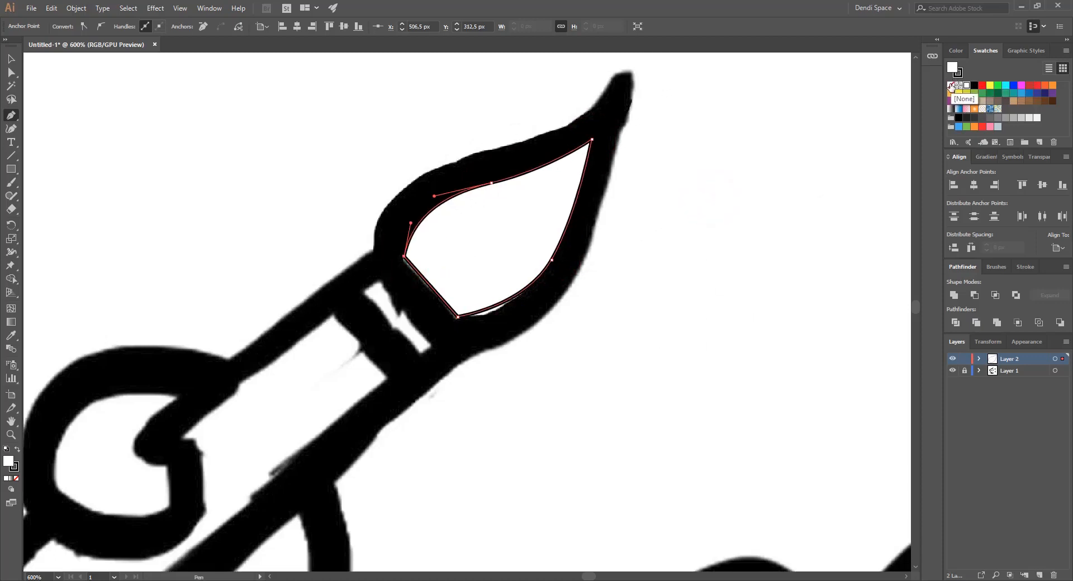
{"action": "left_click", "coordinate": [951, 85]}
{"action": "left_click", "coordinate": [959, 73]}
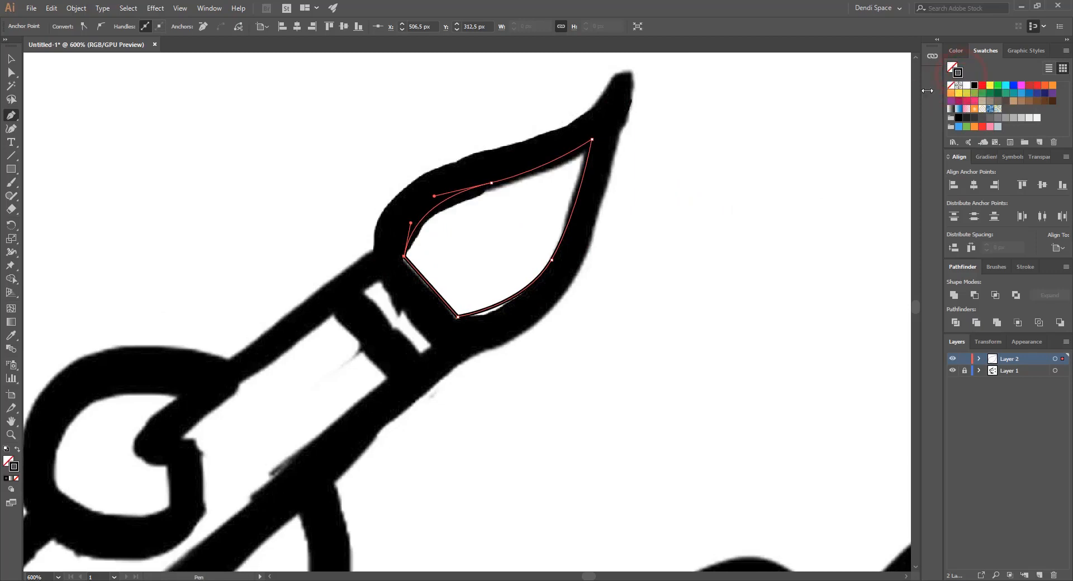
{"action": "left_click", "coordinate": [982, 85]}
{"action": "key", "text": "v"}
{"action": "left_click", "coordinate": [716, 150]}
{"action": "left_click_drag", "start_coordinate": [667, 171], "coordinate": [437, 362]}
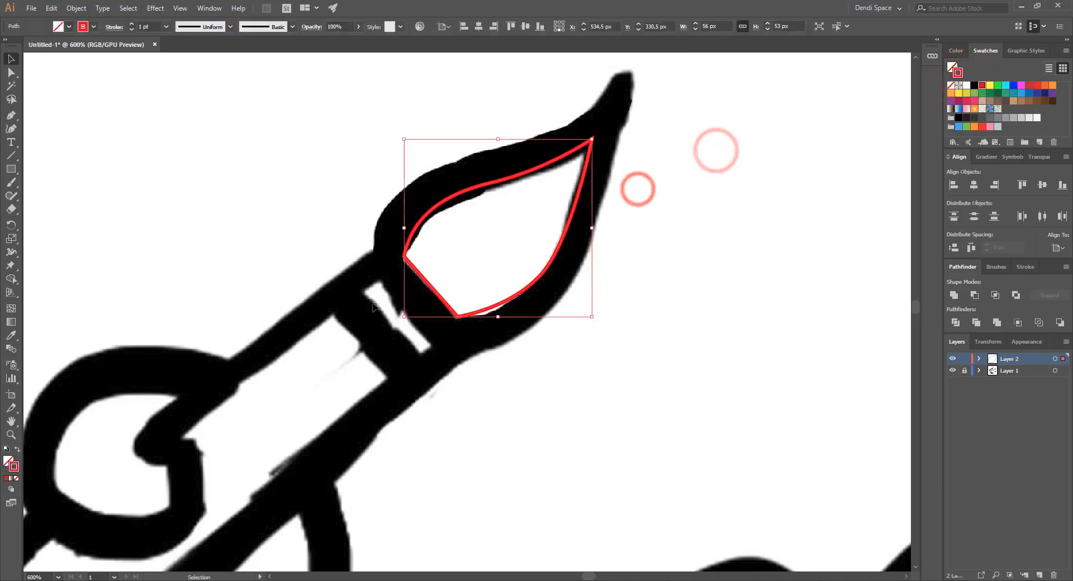
{"action": "left_click", "coordinate": [166, 27]}
{"action": "left_click", "coordinate": [177, 88]}
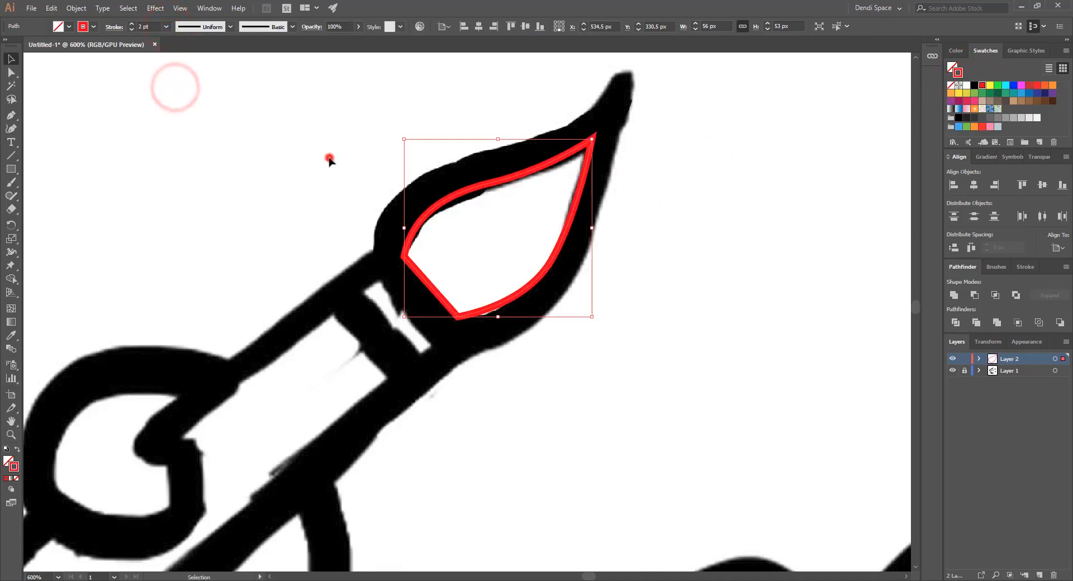
Turn off Snap to Pixel and deselect the bristle-tip path.
{"action": "left_click", "coordinate": [181, 9]}
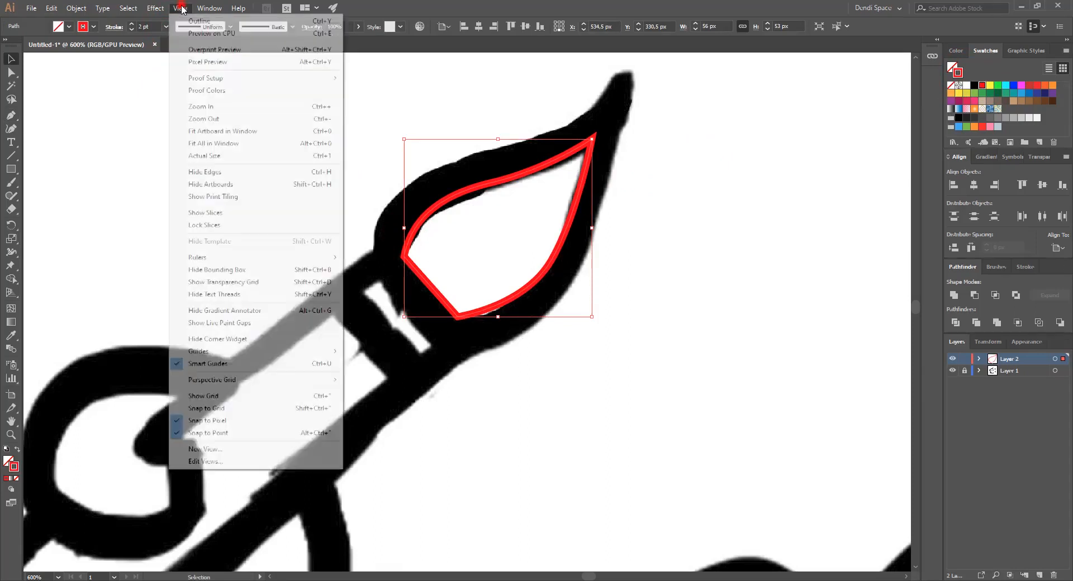
{"action": "left_click", "coordinate": [204, 423]}
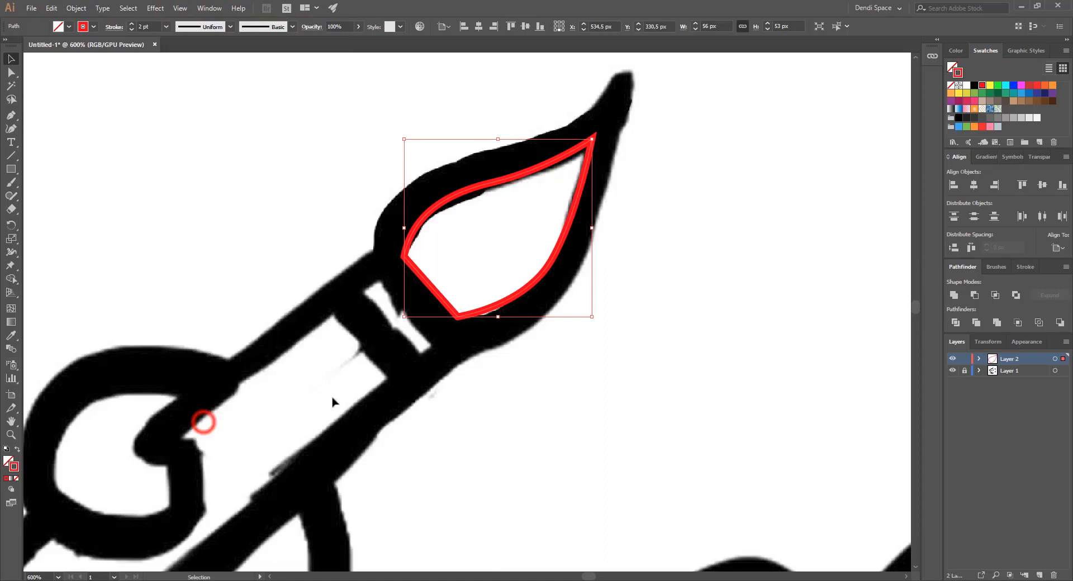
{"action": "left_click", "coordinate": [333, 399]}
{"action": "left_click", "coordinate": [181, 8]}
{"action": "left_click", "coordinate": [521, 358]}
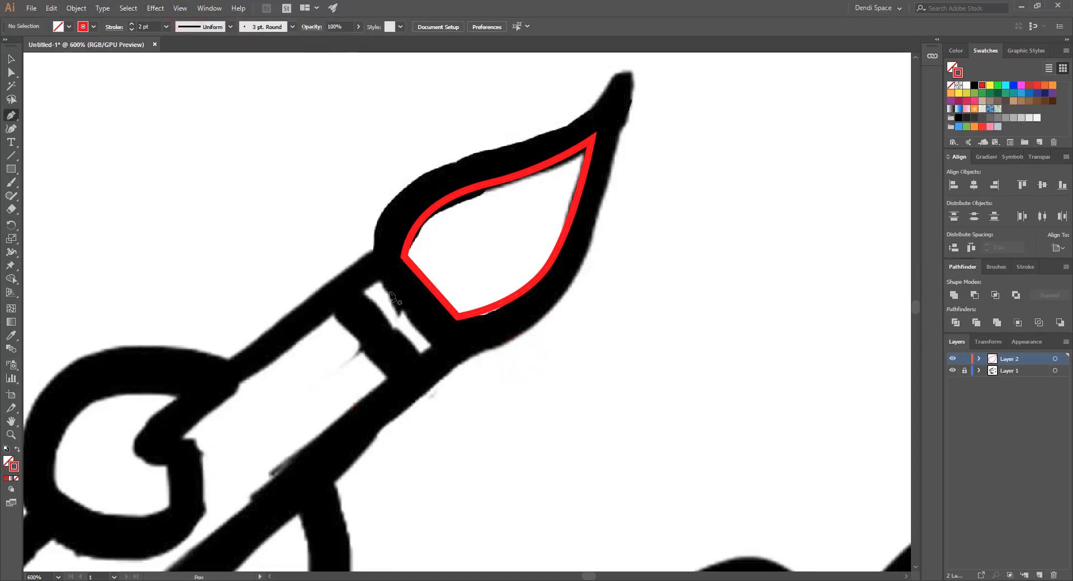
Trace the paintbrush handle as a closed four-corner path from the bristle end to the butt end with the Pen tool, ignoring the overlapping trunk.
{"action": "left_click_drag", "start_coordinate": [400, 304], "coordinate": [442, 213]}
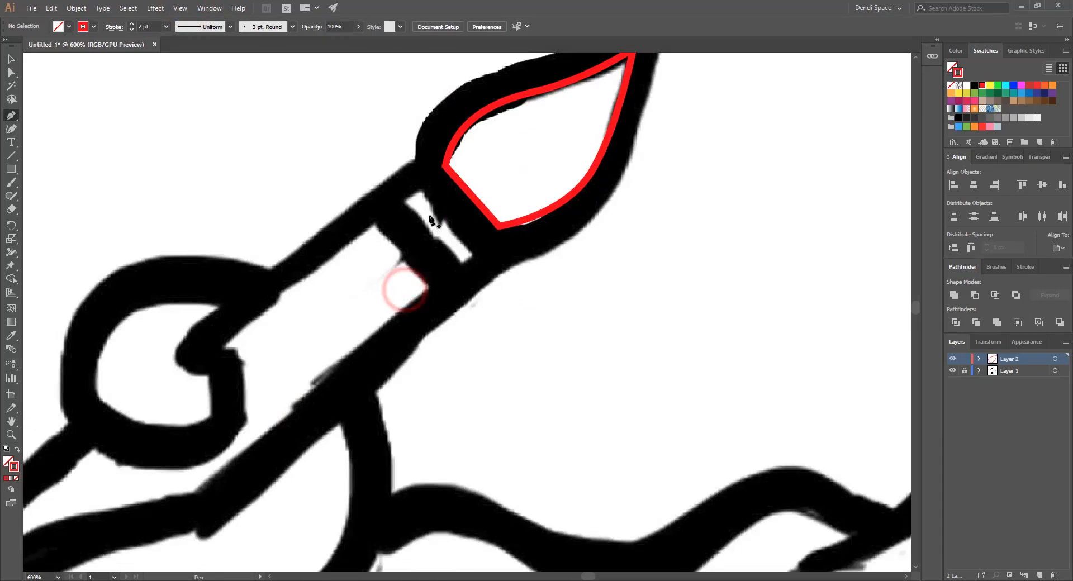
{"action": "scroll", "coordinate": [431, 220], "scroll_direction": "down", "scroll_amount": 1}
{"action": "scroll", "coordinate": [418, 221], "scroll_direction": "up", "scroll_amount": 1}
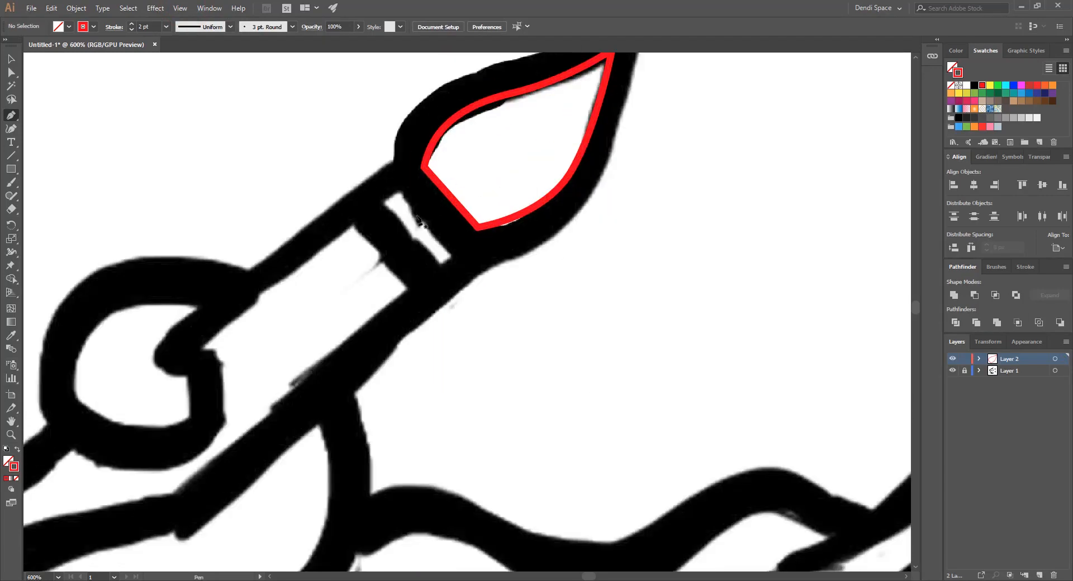
{"action": "left_click", "coordinate": [401, 189]}
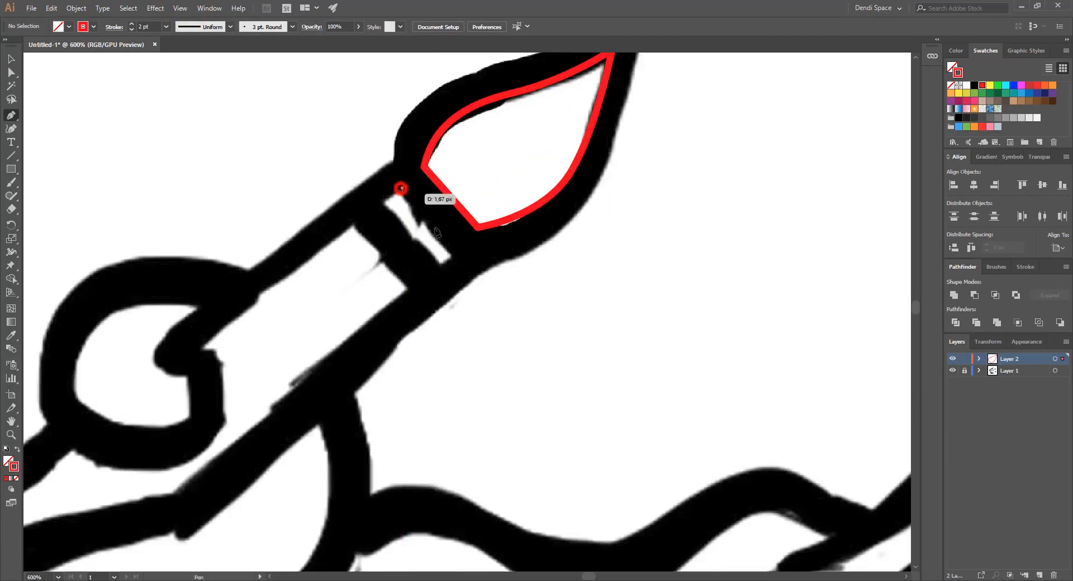
{"action": "left_click", "coordinate": [455, 253]}
{"action": "scroll", "coordinate": [455, 252], "scroll_direction": "down", "scroll_amount": 1}
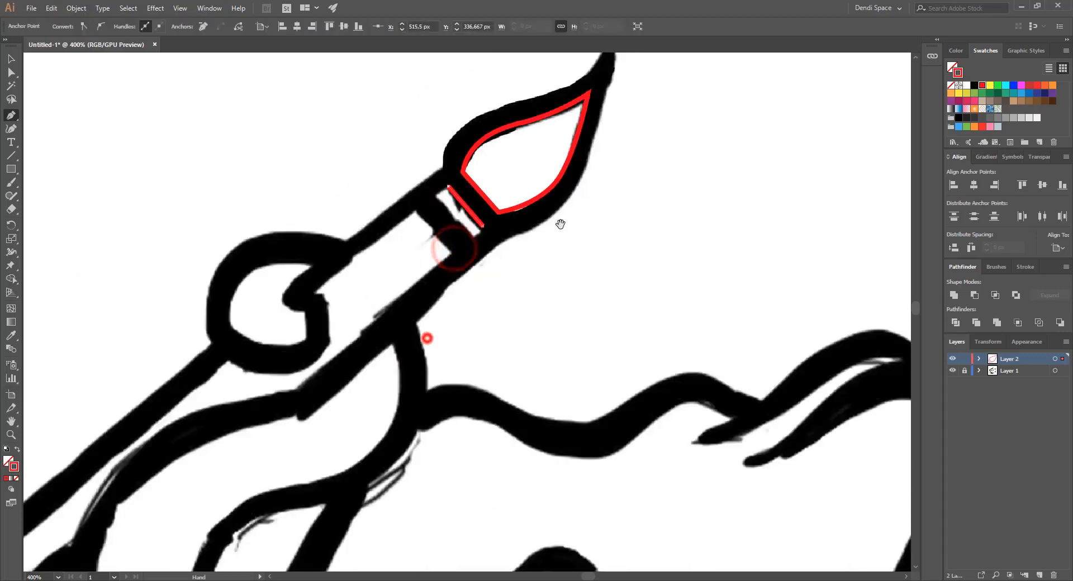
{"action": "scroll", "coordinate": [427, 338], "scroll_direction": "down", "scroll_amount": 2}
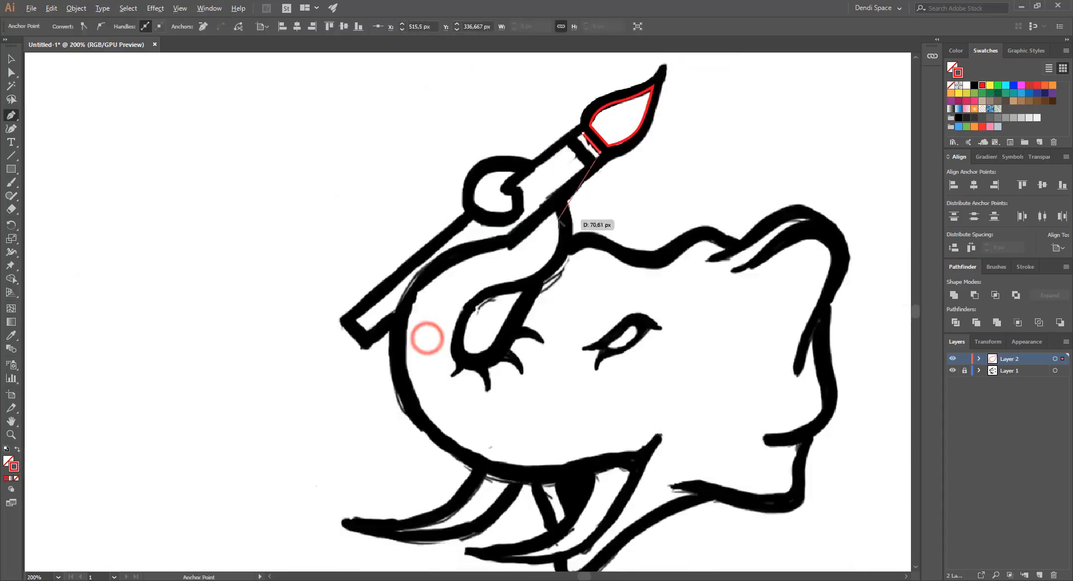
{"action": "left_click", "coordinate": [367, 336]}
{"action": "scroll", "coordinate": [367, 335], "scroll_direction": "up", "scroll_amount": 1}
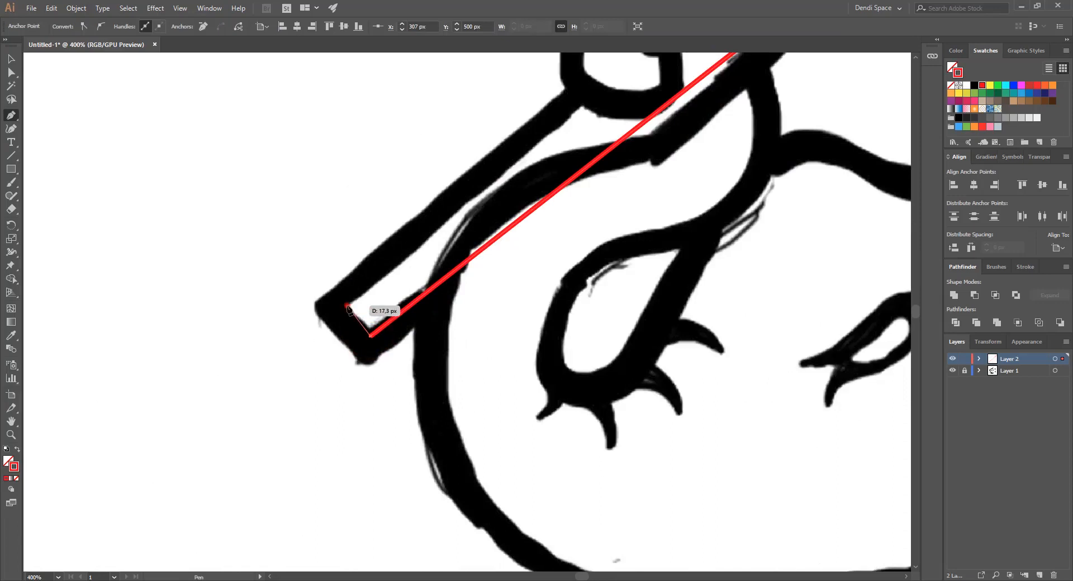
{"action": "left_click", "coordinate": [347, 307]}
{"action": "left_click_drag", "start_coordinate": [532, 179], "coordinate": [400, 397]}
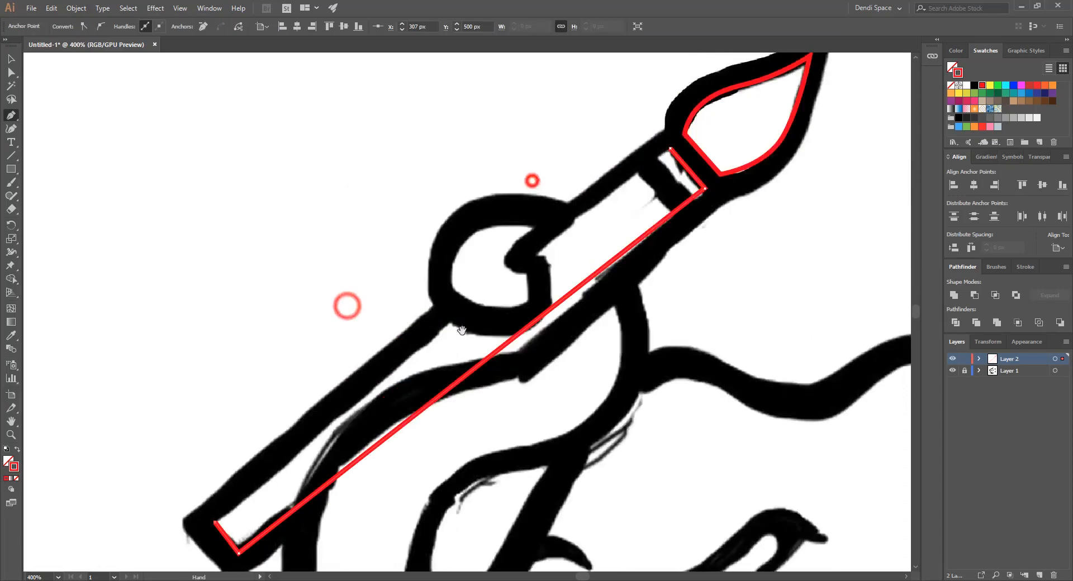
{"action": "left_click", "coordinate": [670, 149]}
{"action": "key", "text": "a"}
{"action": "left_click", "coordinate": [785, 215]}
{"action": "left_click_drag", "start_coordinate": [786, 215], "coordinate": [695, 192]}
{"action": "scroll", "coordinate": [695, 235], "scroll_direction": "down", "scroll_amount": 1}
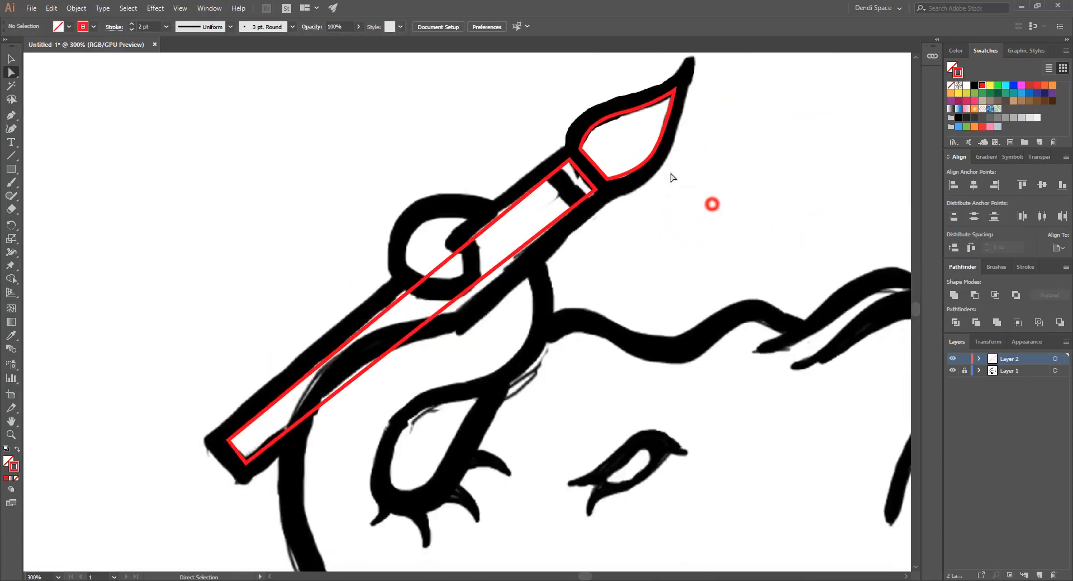
Draw a closed four-corner band across the handle over the black stripe below the bristle tip, extending slightly past both handle edges.
{"action": "scroll", "coordinate": [673, 178], "scroll_direction": "up", "scroll_amount": 1}
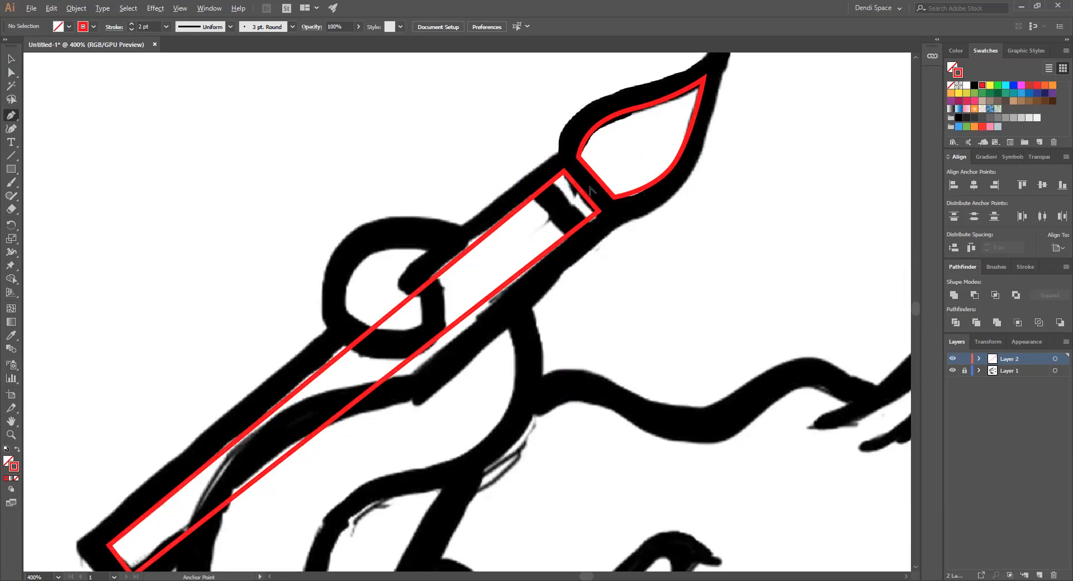
{"action": "scroll", "coordinate": [590, 189], "scroll_direction": "up", "scroll_amount": 2}
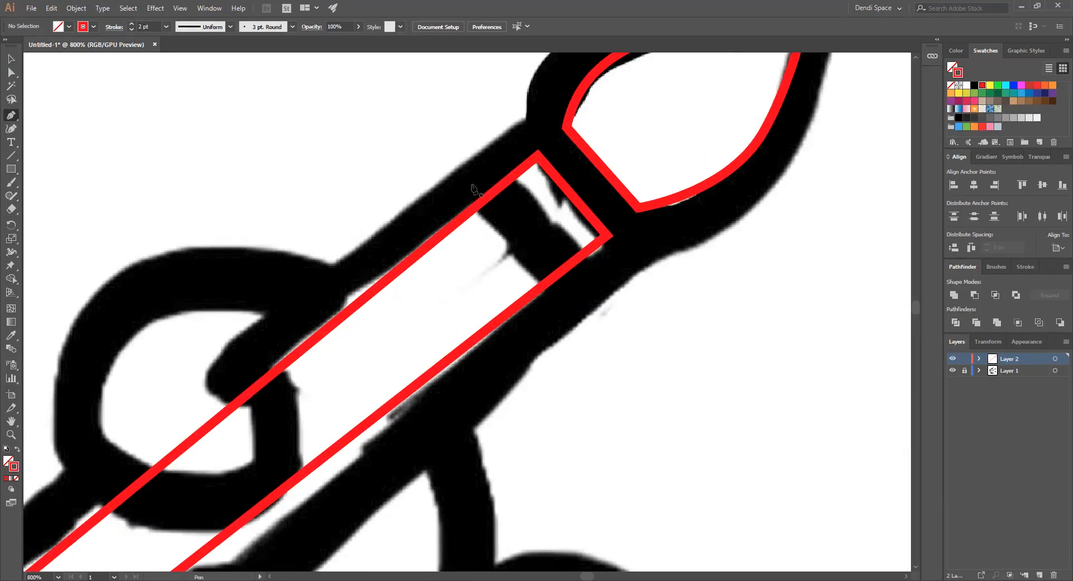
{"action": "left_click", "coordinate": [458, 187]}
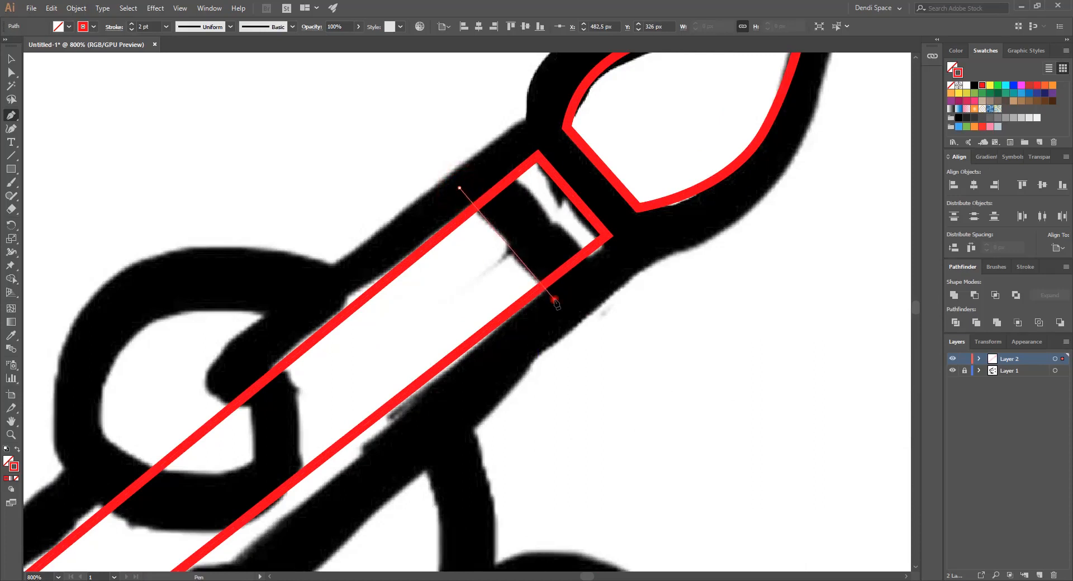
{"action": "left_click", "coordinate": [555, 301]}
{"action": "left_click", "coordinate": [597, 266]}
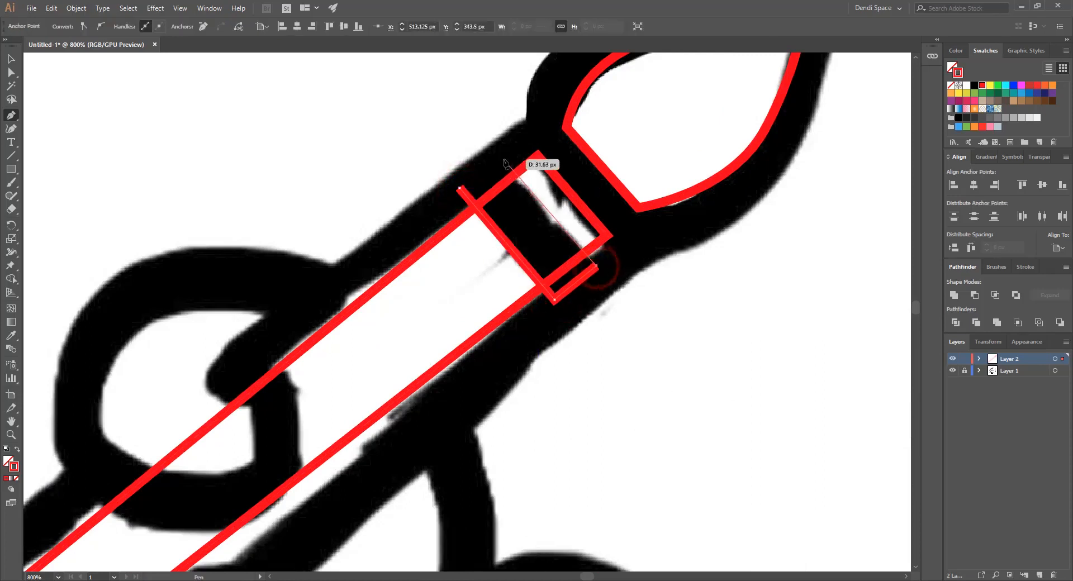
{"action": "left_click", "coordinate": [503, 155]}
{"action": "left_click", "coordinate": [459, 187]}
{"action": "left_click_drag", "start_coordinate": [417, 332], "coordinate": [515, 195]}
{"action": "scroll", "coordinate": [513, 228], "scroll_direction": "down", "scroll_amount": 2}
{"action": "key", "text": "a"}
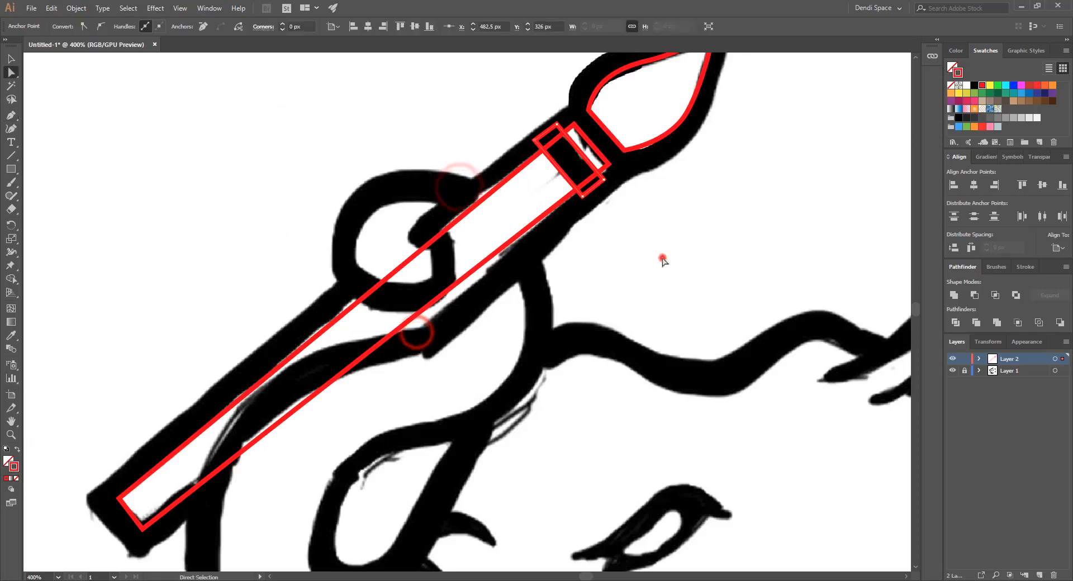
{"action": "left_click", "coordinate": [662, 258]}
Trace the inside of the curled trunk tip that wraps around the handle as a closed curved path with the Pen tool.
{"action": "left_click_drag", "start_coordinate": [552, 249], "coordinate": [550, 221]}
{"action": "key", "text": "p"}
{"action": "scroll", "coordinate": [417, 197], "scroll_direction": "up", "scroll_amount": 2}
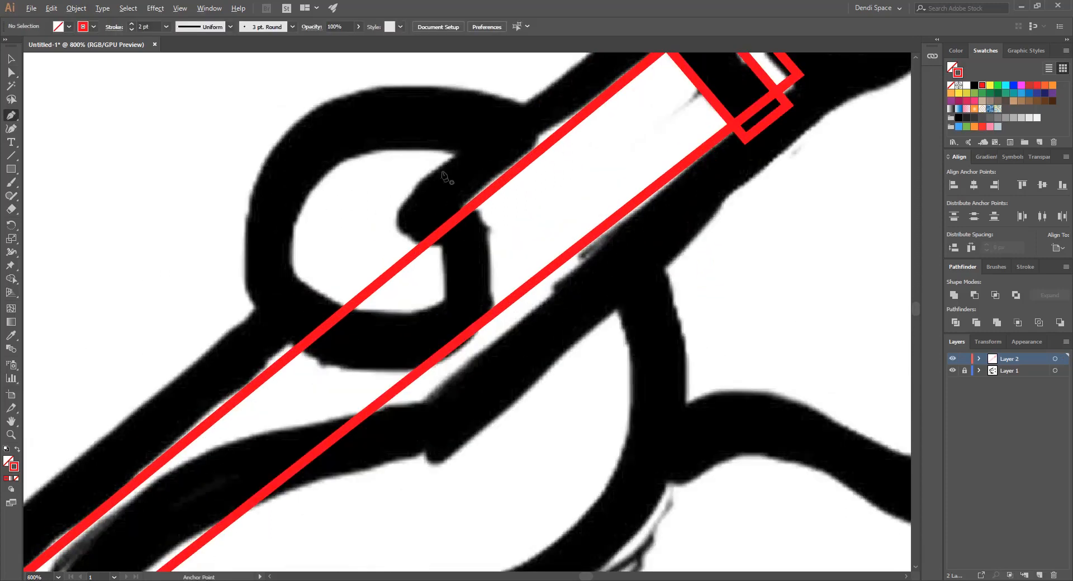
{"action": "left_click", "coordinate": [456, 154]}
{"action": "left_click_drag", "start_coordinate": [393, 208], "coordinate": [382, 247]}
{"action": "left_click", "coordinate": [445, 247]}
{"action": "left_click", "coordinate": [443, 316]}
{"action": "left_click_drag", "start_coordinate": [302, 277], "coordinate": [262, 223]}
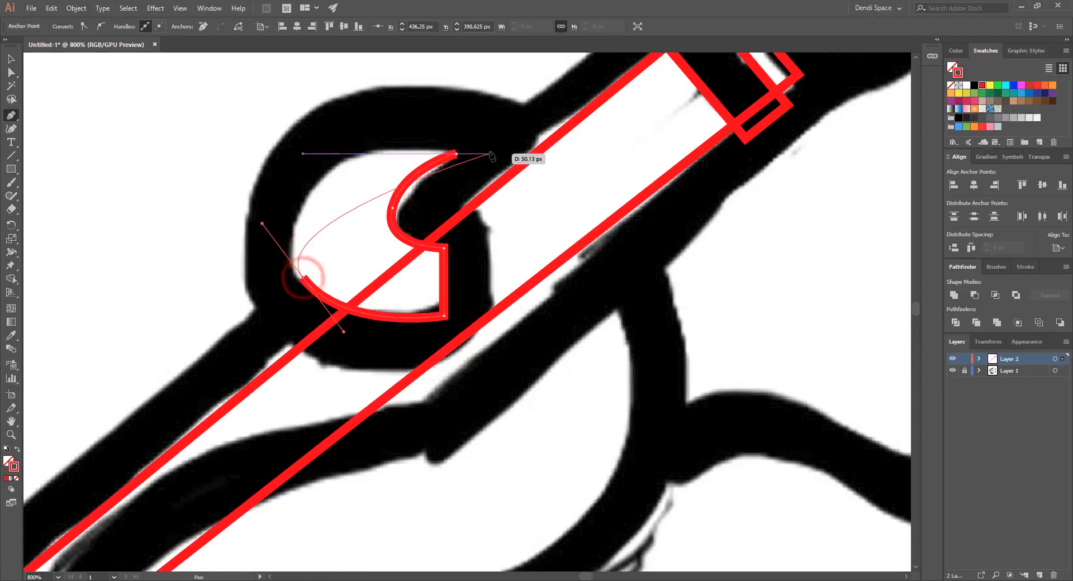
{"action": "left_click_drag", "start_coordinate": [457, 154], "coordinate": [579, 189]}
{"action": "key", "text": "ctrl"}
{"action": "left_click", "coordinate": [772, 289]}
{"action": "scroll", "coordinate": [571, 224], "scroll_direction": "down", "scroll_amount": 2}
{"action": "left_click_drag", "start_coordinate": [673, 271], "coordinate": [627, 199]}
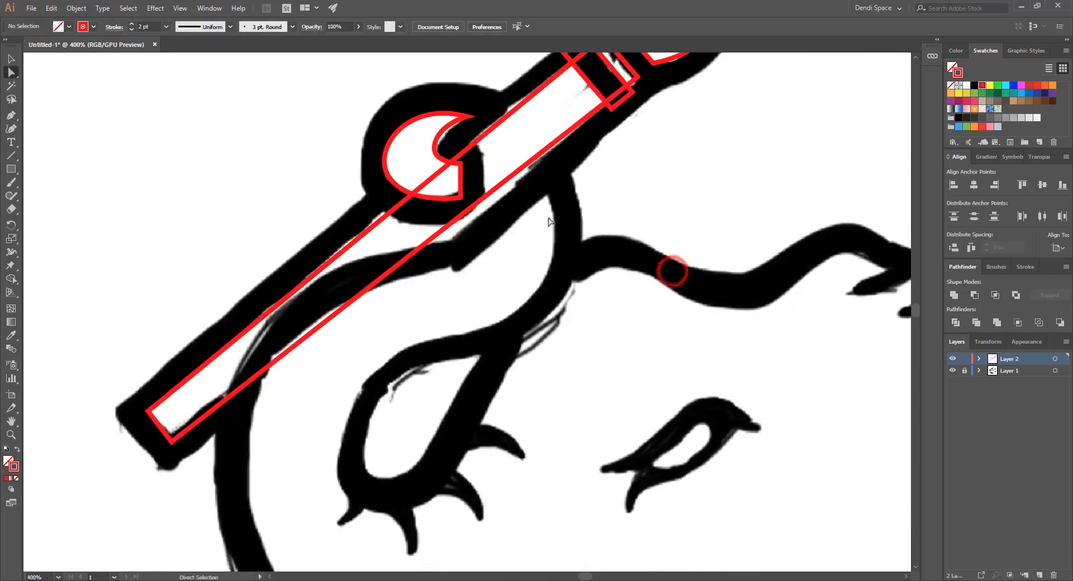
Trace the inner edge of the trunk and the top and back of the elephant's head with the Pen tool, down to the neck notch.
{"action": "key", "text": "p"}
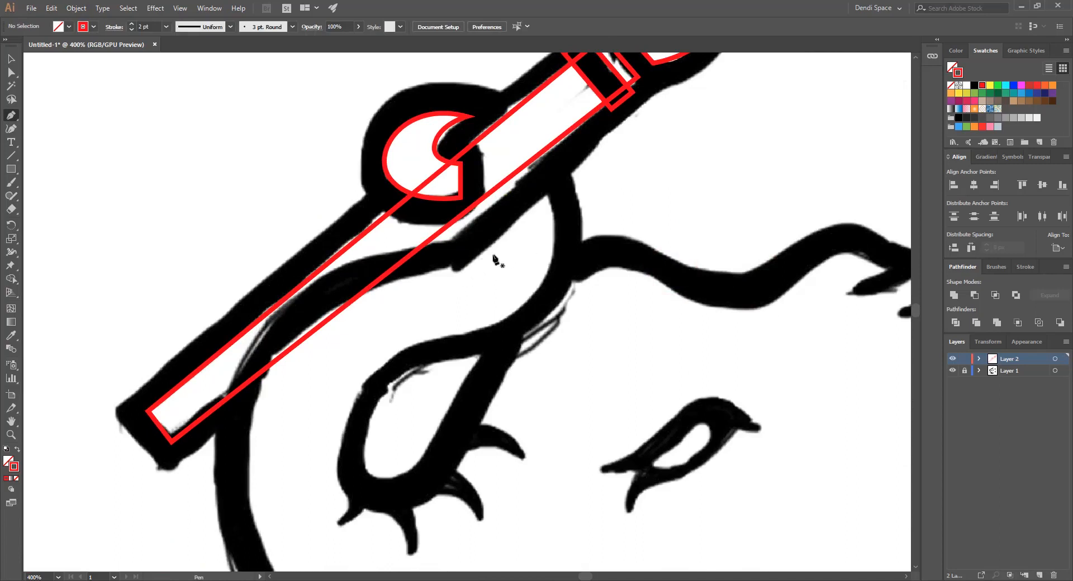
{"action": "left_click_drag", "start_coordinate": [560, 292], "coordinate": [545, 223]}
{"action": "left_click_drag", "start_coordinate": [541, 113], "coordinate": [539, 139]}
{"action": "scroll", "coordinate": [500, 179], "scroll_direction": "up", "scroll_amount": 1}
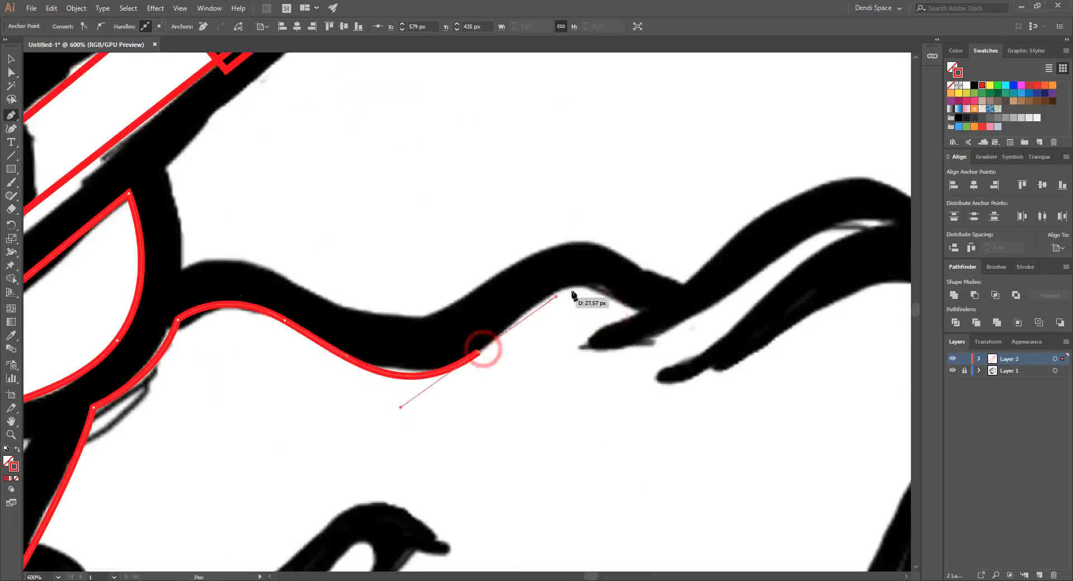
{"action": "key", "text": "ctrl+z"}
{"action": "left_click", "coordinate": [522, 296]}
{"action": "left_click", "coordinate": [453, 237]}
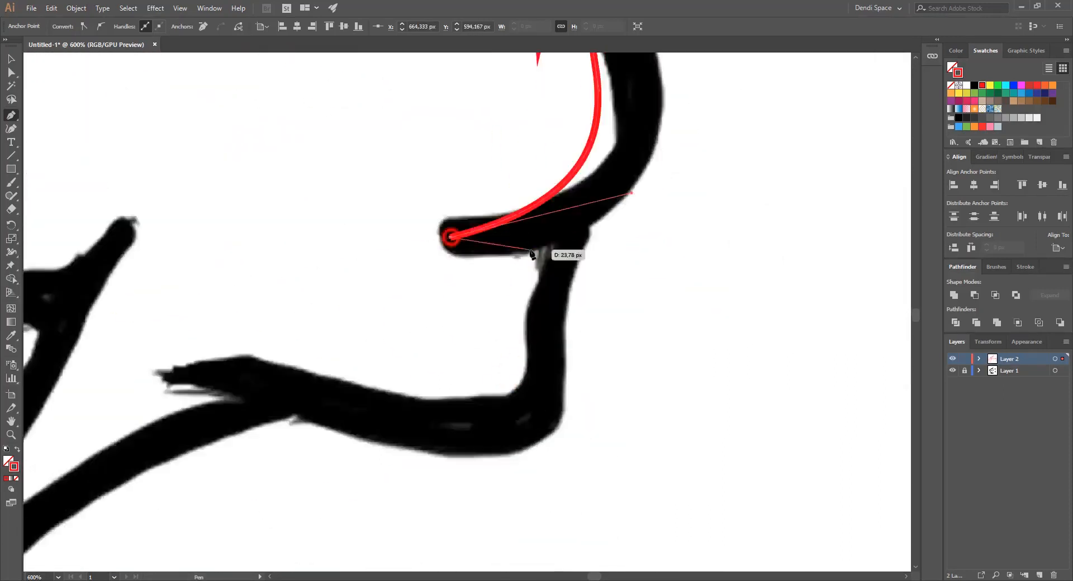
Continue the head outline along the neck, jaw and underside of the trunk until the path is closed.
{"action": "left_click", "coordinate": [323, 211]}
{"action": "key", "text": "ctrl+z"}
{"action": "mouse_move", "coordinate": [376, 471]}
{"action": "left_mouse_down"}
{"action": "mouse_move", "coordinate": [463, 384]}
{"action": "mouse_move", "coordinate": [322, 395]}
{"action": "left_mouse_up"}
{"action": "left_click", "coordinate": [522, 215]}
{"action": "key", "text": "ctrl+z"}
{"action": "left_click_drag", "start_coordinate": [237, 254], "coordinate": [211, 205]}
Trace the pointed outline of the elephant's eye and its white inner opening as closed paths.
{"action": "scroll", "coordinate": [419, 241], "scroll_direction": "up", "scroll_amount": 1}
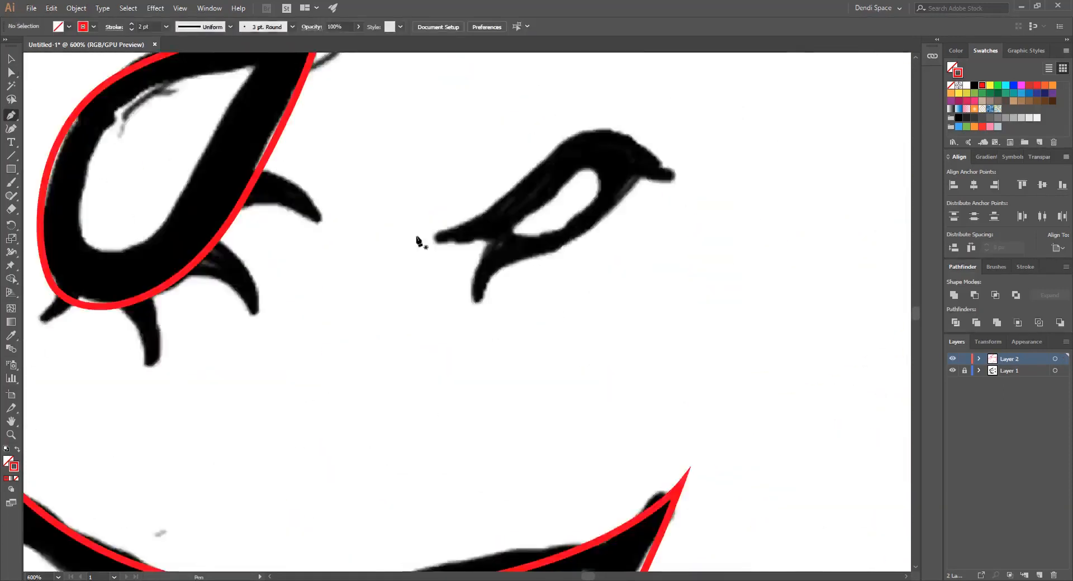
{"action": "left_click", "coordinate": [340, 321]}
{"action": "left_click", "coordinate": [643, 283]}
{"action": "left_click_drag", "start_coordinate": [472, 337], "coordinate": [415, 352]}
{"action": "left_click", "coordinate": [398, 447]}
{"action": "left_click", "coordinate": [508, 247]}
Build the spikes on the trunk's inner loop from a curved closed shape, rotating copies to match the sketched spikes.
{"action": "left_click", "coordinate": [420, 220]}
{"action": "left_click_drag", "start_coordinate": [514, 277], "coordinate": [545, 343]}
{"action": "left_click", "coordinate": [515, 278]}
{"action": "left_click_drag", "start_coordinate": [443, 328], "coordinate": [453, 375]}
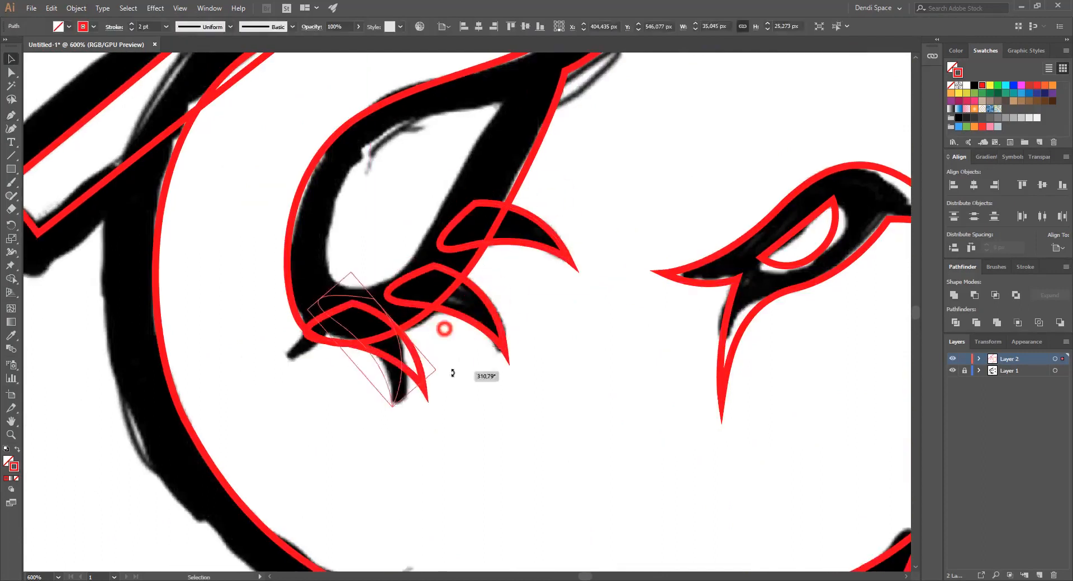
{"action": "scroll", "coordinate": [453, 374], "scroll_direction": "down", "scroll_amount": 2}
Trace the inner edges of the two curved tusks as closed pointed paths with the Pen tool.
{"action": "left_click", "coordinate": [546, 410], "text": "ctrl"}
{"action": "left_click", "coordinate": [539, 264]}
{"action": "left_click", "coordinate": [484, 280]}
{"action": "left_click", "coordinate": [503, 166], "text": "ctrl"}
{"action": "scroll", "coordinate": [375, 269], "scroll_direction": "up", "scroll_amount": 1}
{"action": "left_click", "coordinate": [302, 279]}
{"action": "left_click", "coordinate": [493, 354], "text": "ctrl"}
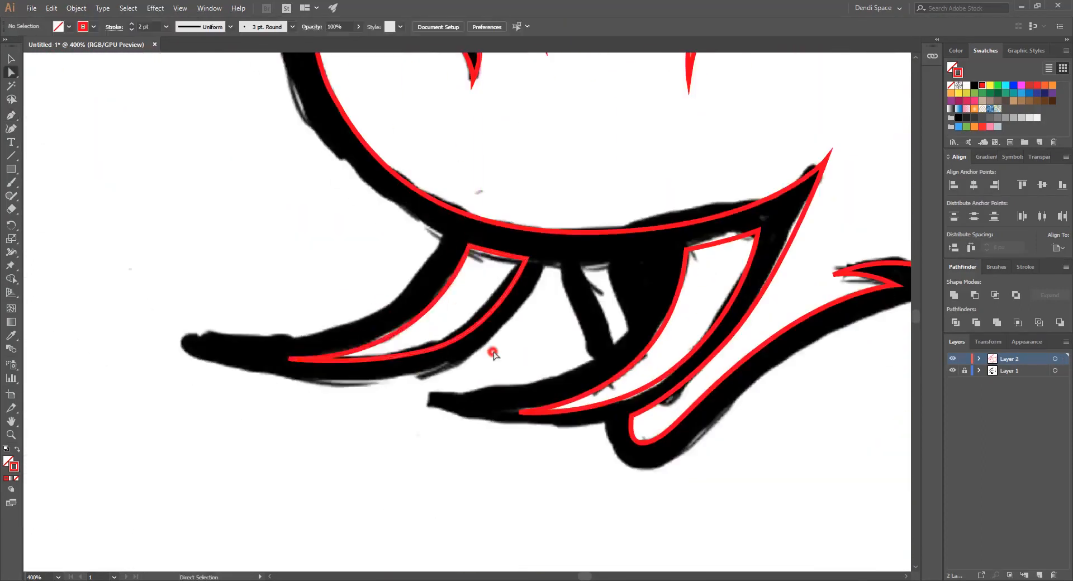
Trace the narrow white shape between the two tusks and fit the whole artboard in view.
{"action": "scroll", "coordinate": [494, 354], "scroll_direction": "up", "scroll_amount": 2}
{"action": "left_click", "coordinate": [492, 348]}
{"action": "left_click", "coordinate": [430, 176]}
{"action": "key", "text": "v"}
{"action": "key", "text": "ctrl+0"}
{"action": "left_click", "coordinate": [722, 185]}
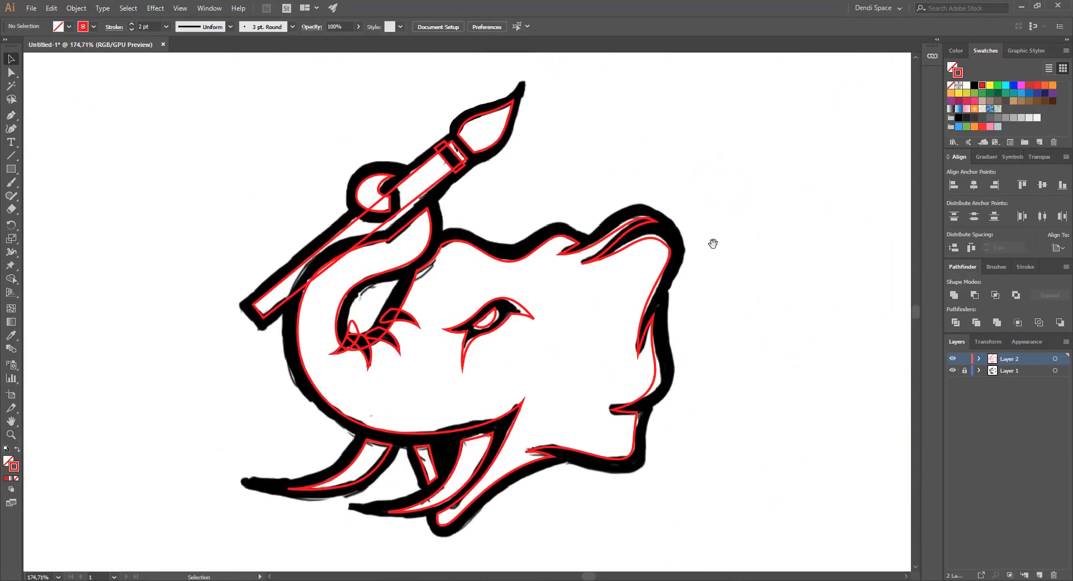
{"action": "left_click_drag", "start_coordinate": [713, 244], "coordinate": [720, 222]}
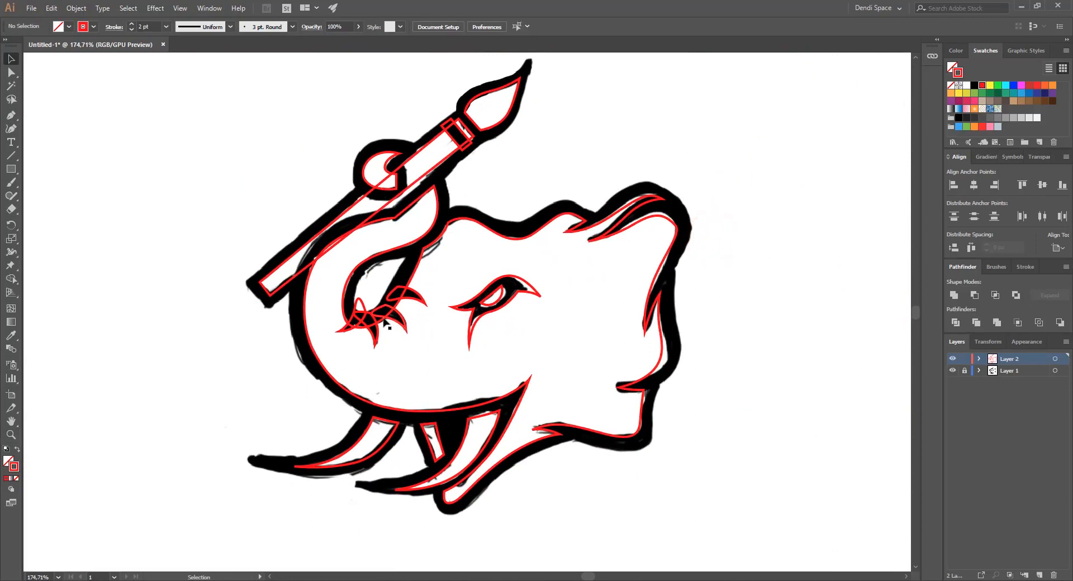
Select the head outline together with the four spike shapes on the trunk's inner loop.
{"action": "scroll", "coordinate": [379, 317], "scroll_direction": "up", "scroll_amount": 2}
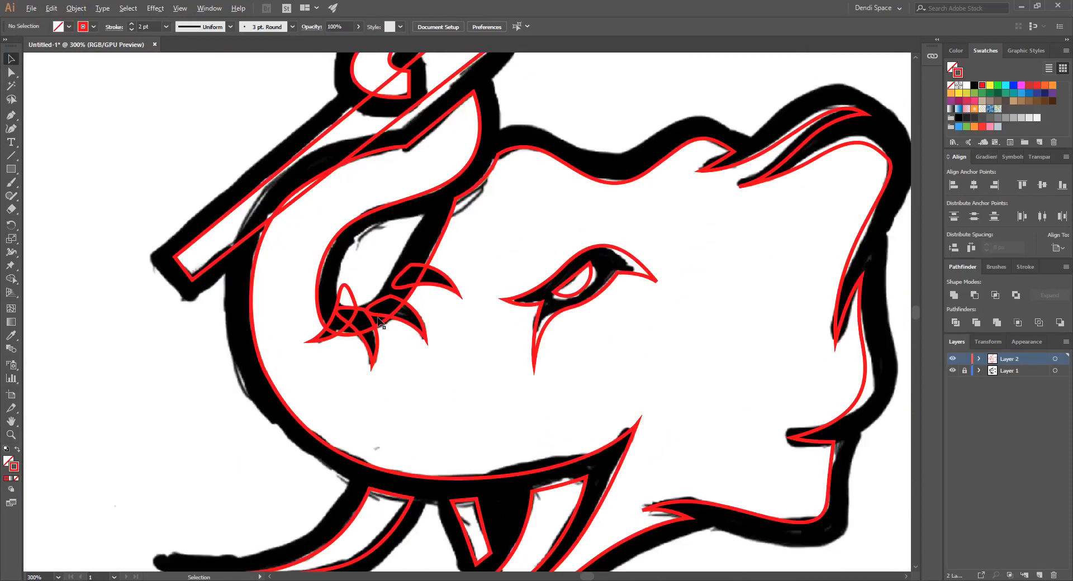
{"action": "scroll", "coordinate": [392, 291], "scroll_direction": "up", "scroll_amount": 3}
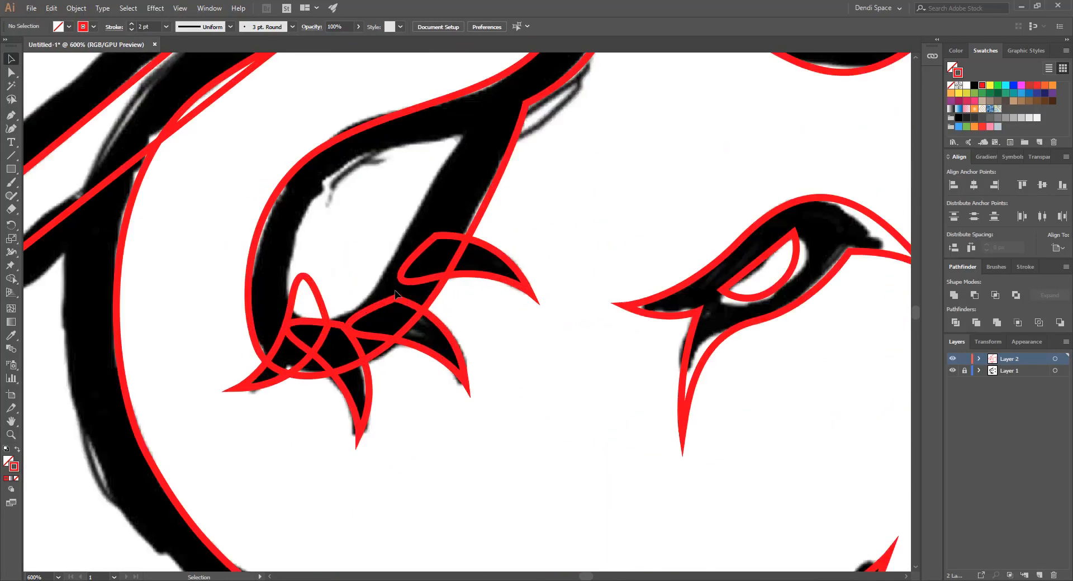
{"action": "left_click", "coordinate": [414, 249]}
{"action": "left_click_drag", "start_coordinate": [406, 266], "coordinate": [447, 238]}
{"action": "key", "text": "ctrl+z"}
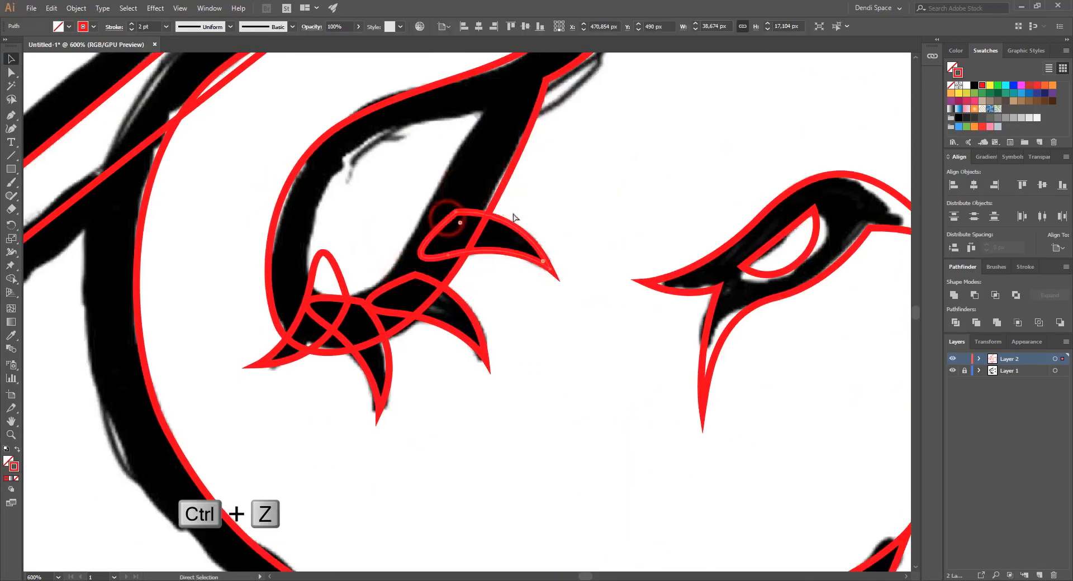
{"action": "left_click", "coordinate": [479, 158]}
{"action": "scroll", "coordinate": [497, 152], "scroll_direction": "down", "scroll_amount": 1}
{"action": "left_click_drag", "start_coordinate": [498, 146], "coordinate": [276, 378]}
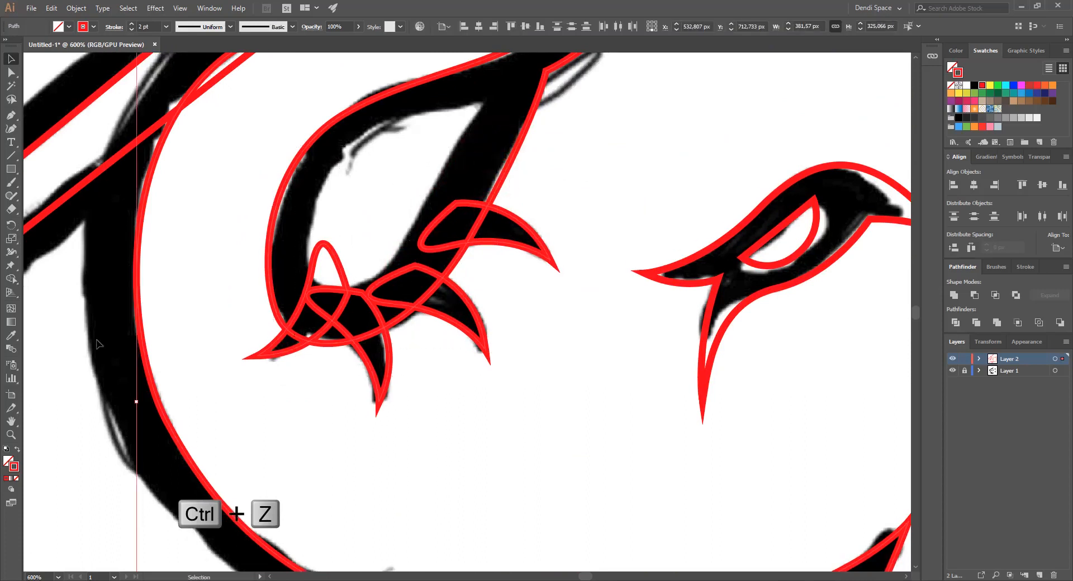
Remove the overlapping spike areas with the Shape Builder tool so the head outline follows all four spikes, and deselect the result.
{"action": "left_click", "coordinate": [10, 278]}
{"action": "left_click", "coordinate": [53, 277]}
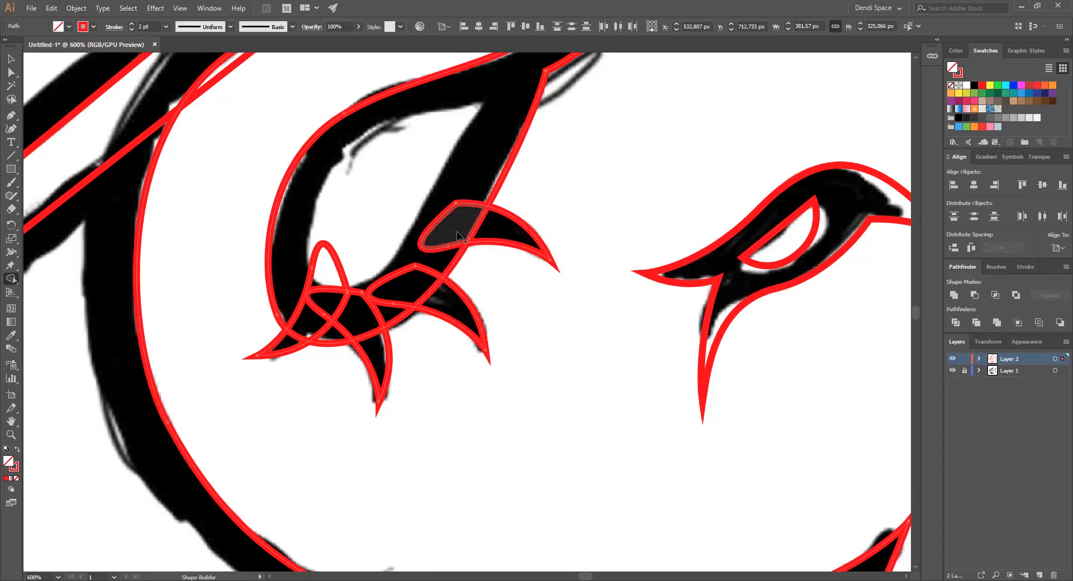
{"action": "left_click", "coordinate": [428, 219]}
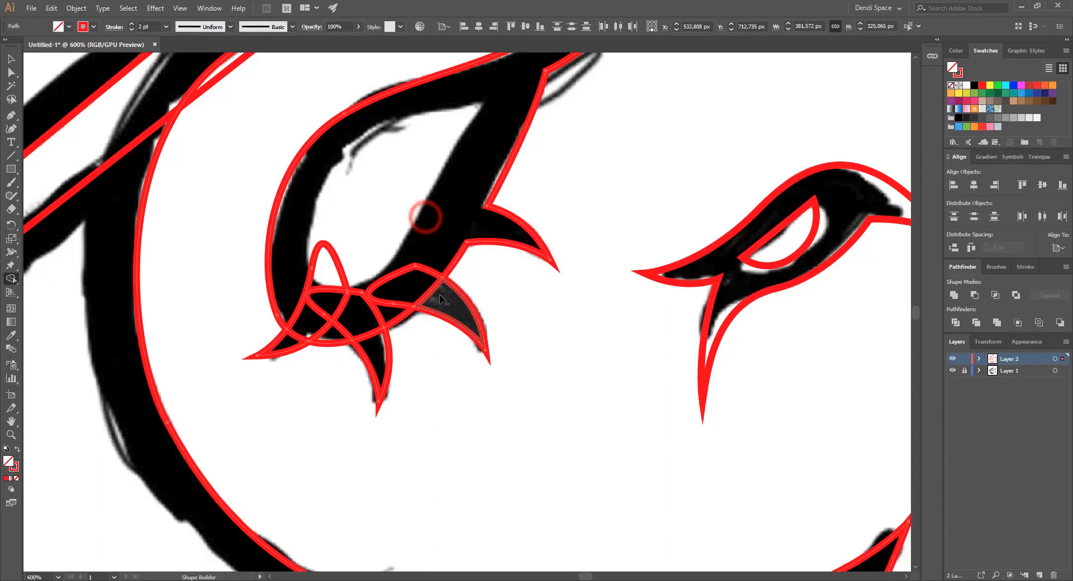
{"action": "left_click", "coordinate": [436, 299]}
{"action": "mouse_move", "coordinate": [372, 342]}
{"action": "left_mouse_down"}
{"action": "mouse_move", "coordinate": [321, 313]}
{"action": "mouse_move", "coordinate": [296, 335]}
{"action": "mouse_move", "coordinate": [336, 352]}
{"action": "left_mouse_up"}
{"action": "key", "text": "a"}
{"action": "left_click", "coordinate": [423, 211]}
{"action": "scroll", "coordinate": [423, 211], "scroll_direction": "down", "scroll_amount": 2}
Examine where the brush handle overlaps the curled trunk tip and the trunk outline.
{"action": "left_click_drag", "start_coordinate": [505, 166], "coordinate": [501, 210]}
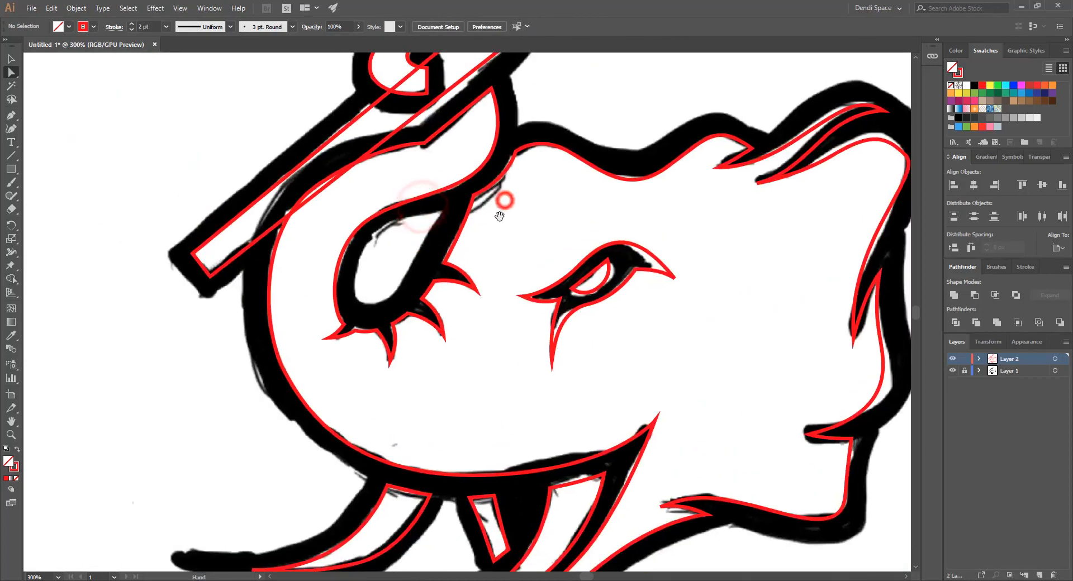
{"action": "left_click_drag", "start_coordinate": [594, 190], "coordinate": [550, 231]}
{"action": "key", "text": "v"}
{"action": "left_click", "coordinate": [576, 151]}
{"action": "left_click_drag", "start_coordinate": [568, 142], "coordinate": [588, 178]}
{"action": "left_click_drag", "start_coordinate": [618, 145], "coordinate": [581, 208]}
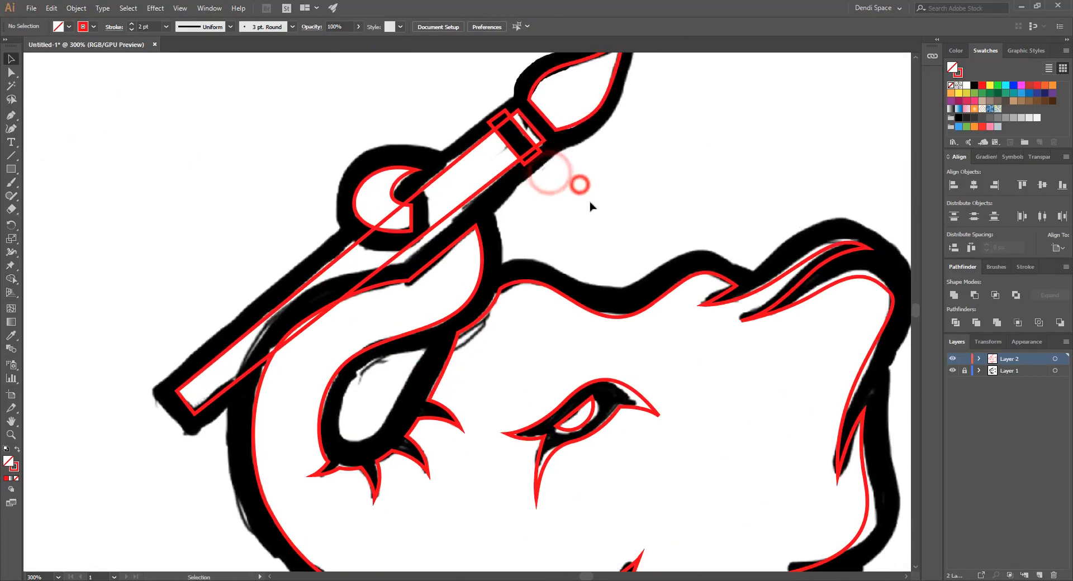
{"action": "scroll", "coordinate": [422, 170], "scroll_direction": "up", "scroll_amount": 2}
{"action": "left_click", "coordinate": [403, 179]}
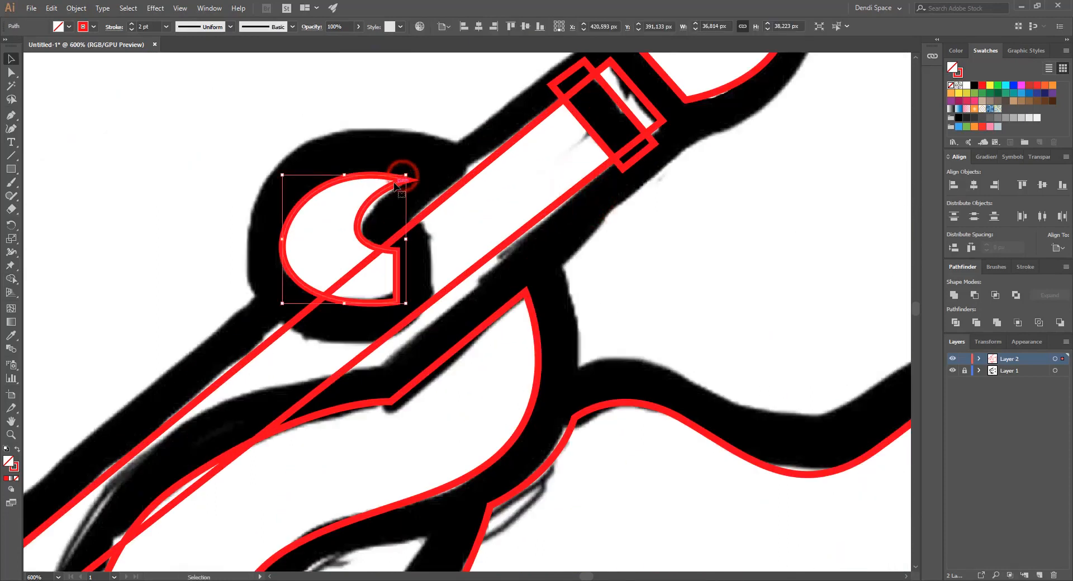
{"action": "left_click", "coordinate": [447, 161]}
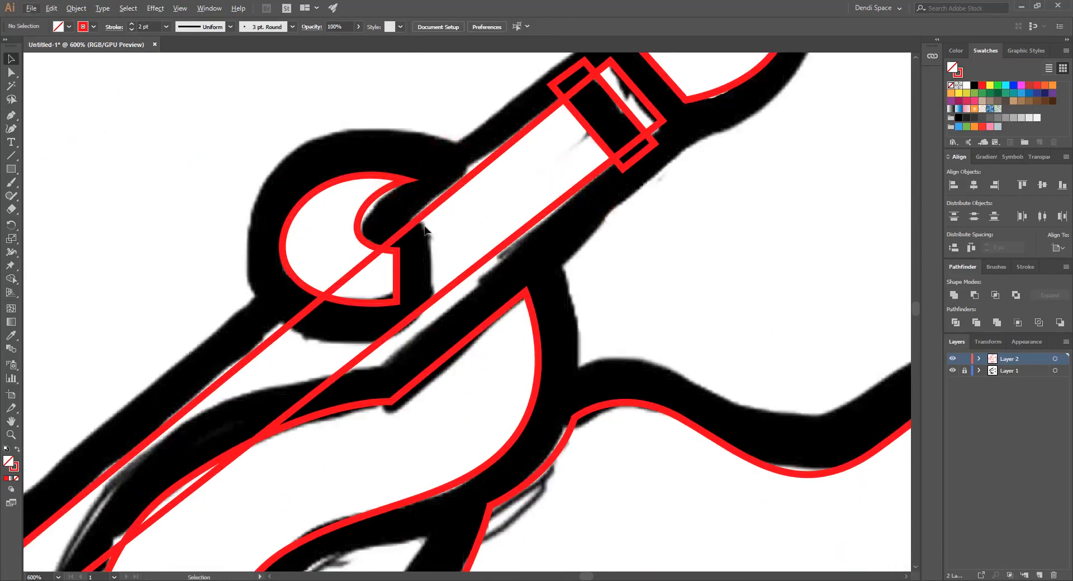
{"action": "scroll", "coordinate": [399, 280], "scroll_direction": "down", "scroll_amount": 1}
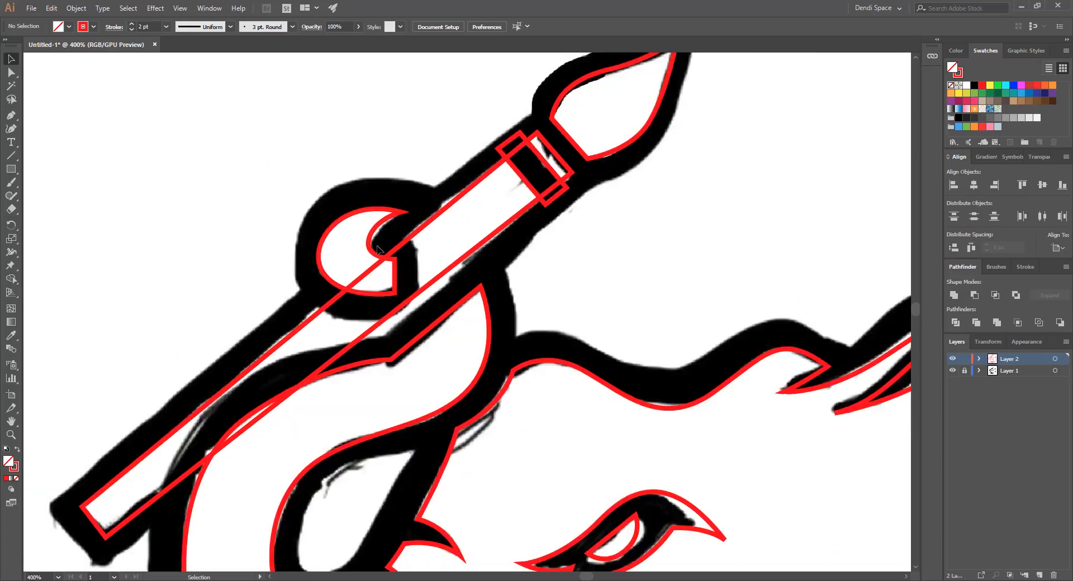
{"action": "scroll", "coordinate": [378, 250], "scroll_direction": "up", "scroll_amount": 1}
{"action": "left_click_drag", "start_coordinate": [380, 240], "coordinate": [425, 208]}
{"action": "key", "text": "ctrl+z"}
{"action": "left_click", "coordinate": [396, 167]}
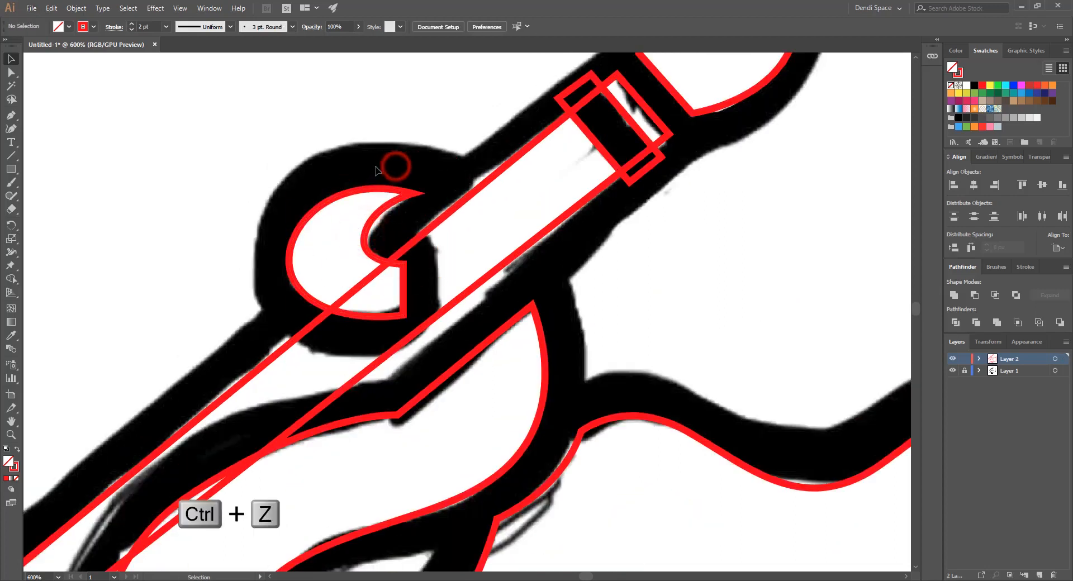
Offset the outline of the curled trunk tip by 15 px with miter joins.
{"action": "left_click", "coordinate": [313, 218]}
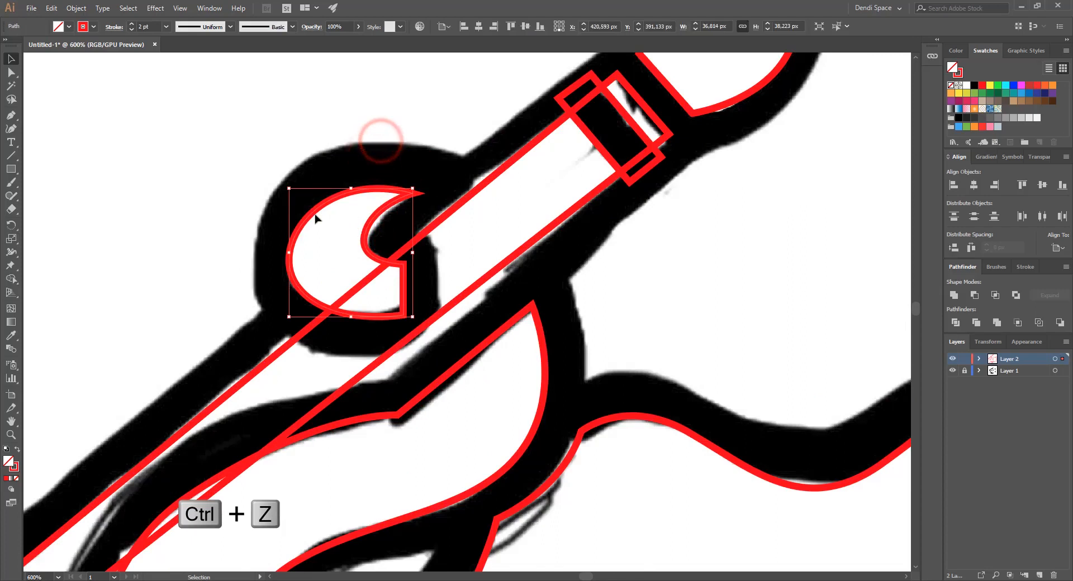
{"action": "left_click", "coordinate": [77, 8]}
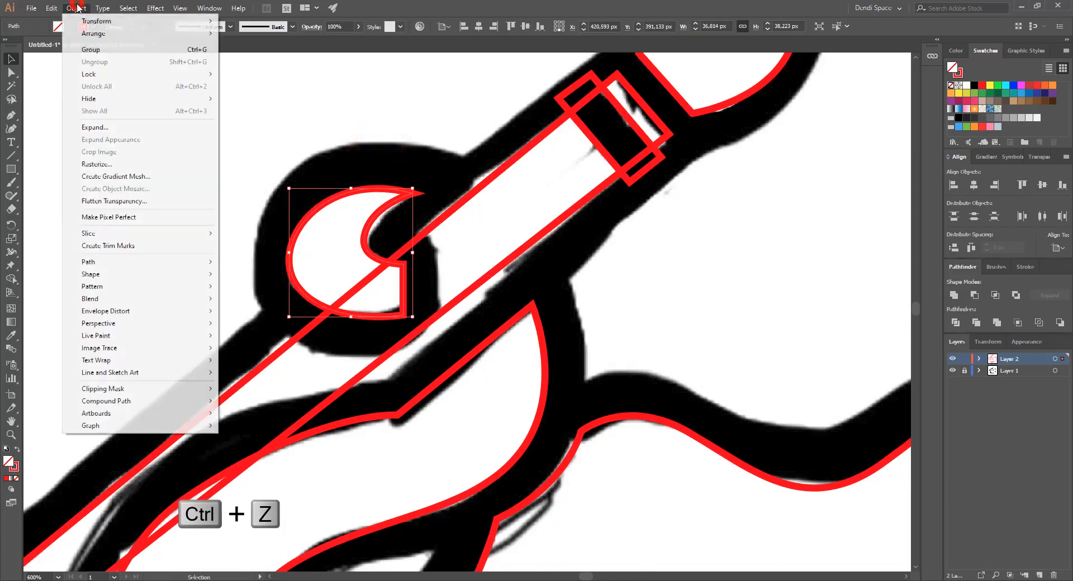
{"action": "left_click", "coordinate": [153, 262]}
{"action": "left_click", "coordinate": [258, 303]}
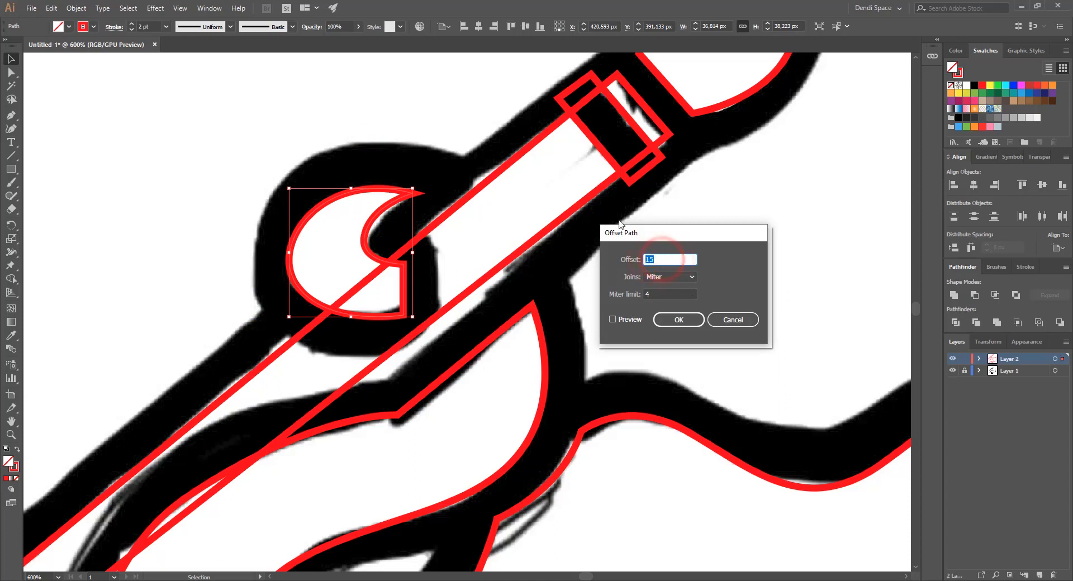
{"action": "left_click", "coordinate": [626, 321]}
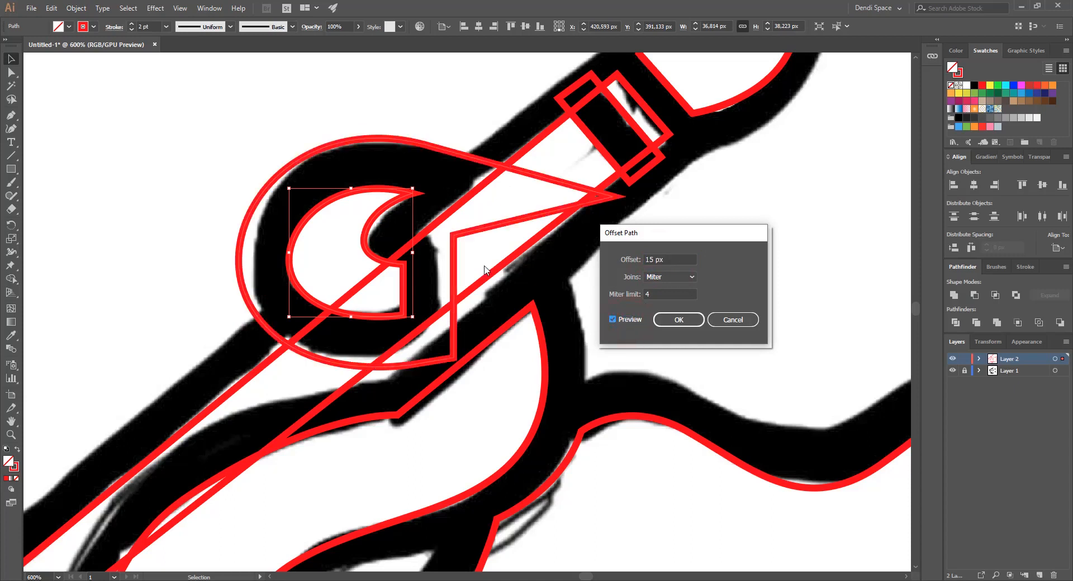
{"action": "left_click", "coordinate": [663, 277]}
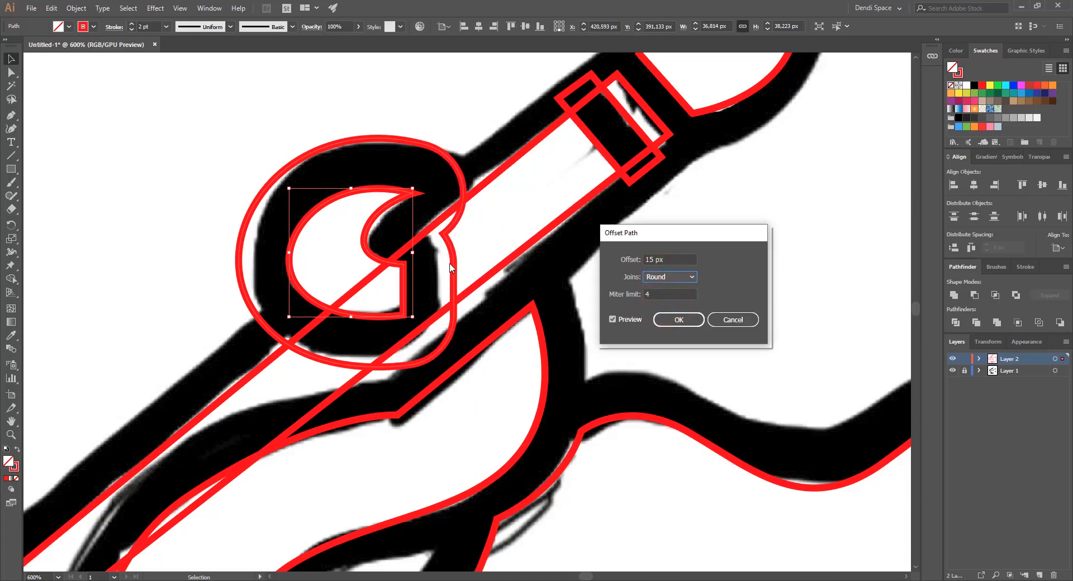
{"action": "left_click", "coordinate": [657, 277]}
{"action": "left_click", "coordinate": [664, 289]}
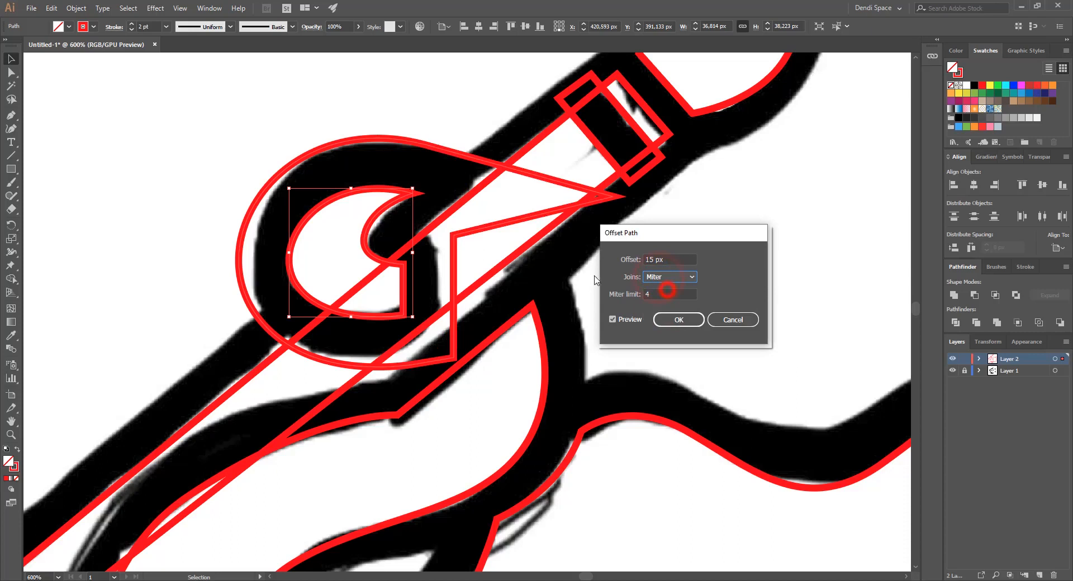
{"action": "left_click", "coordinate": [679, 329]}
Reshape the long pointed end of the trunk tip's offset outline into a straight vertical edge across the brush handle.
{"action": "key", "text": "a"}
{"action": "left_click", "coordinate": [616, 199]}
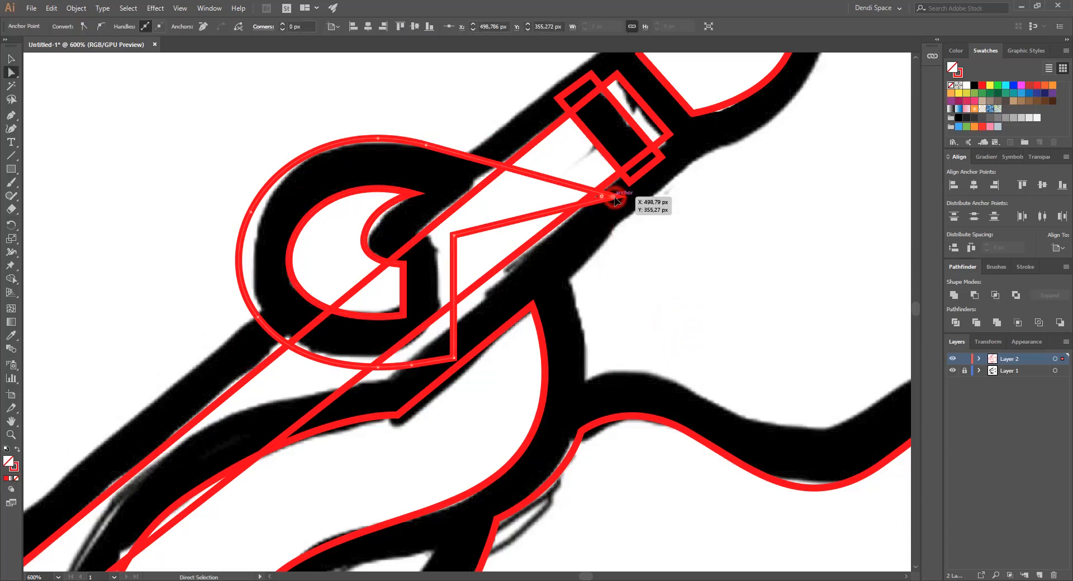
{"action": "left_click", "coordinate": [40, 73]}
{"action": "left_click_drag", "start_coordinate": [616, 199], "coordinate": [454, 158]}
{"action": "key", "text": "ctrl+minus"}
{"action": "left_click", "coordinate": [696, 244]}
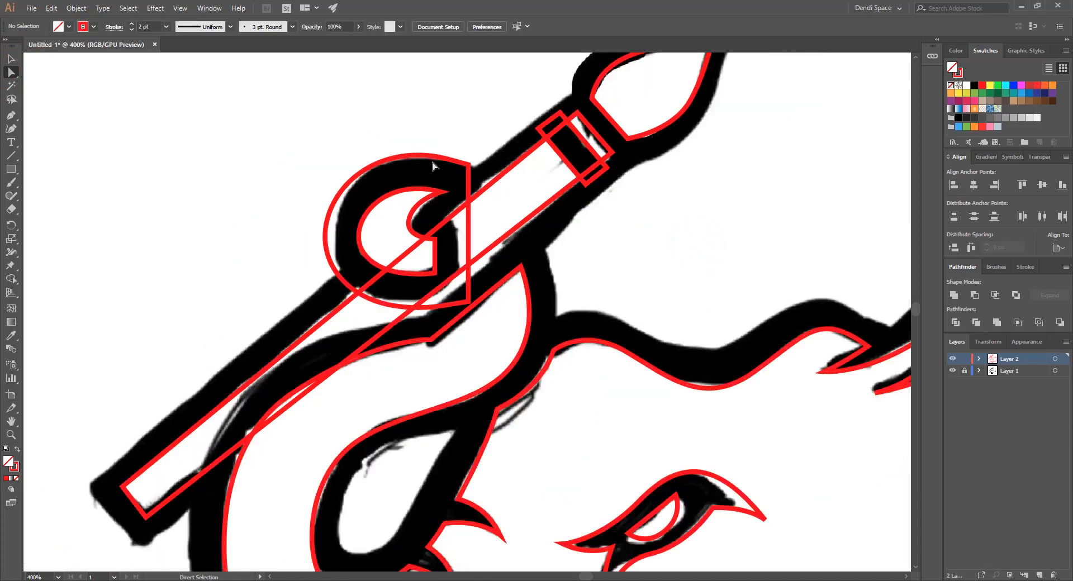
{"action": "scroll", "coordinate": [433, 165], "scroll_direction": "up", "scroll_amount": 1}
{"action": "left_click_drag", "start_coordinate": [512, 207], "coordinate": [508, 189]}
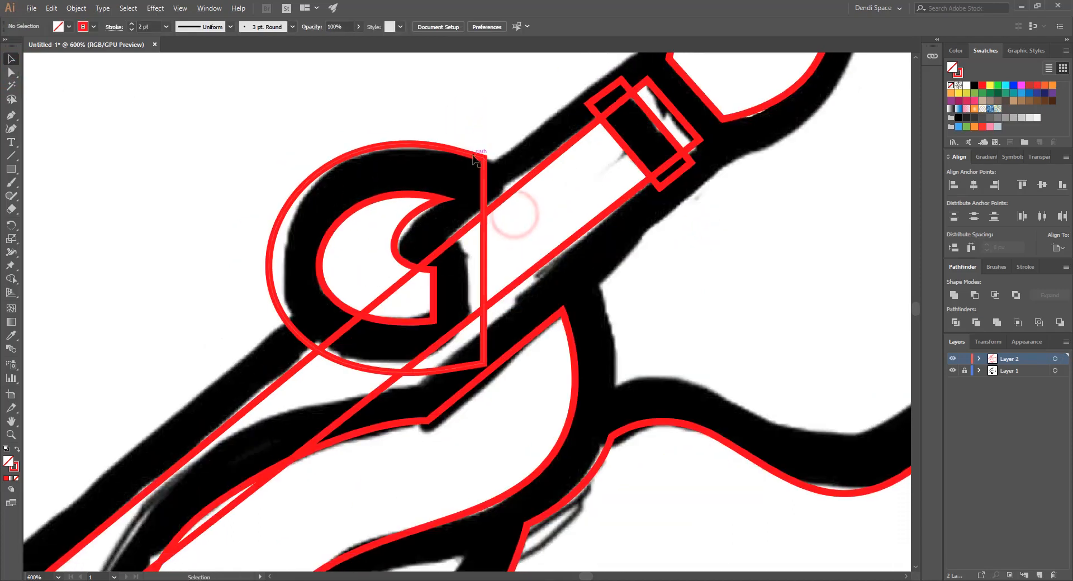
{"action": "left_click_drag", "start_coordinate": [464, 158], "coordinate": [273, 134]}
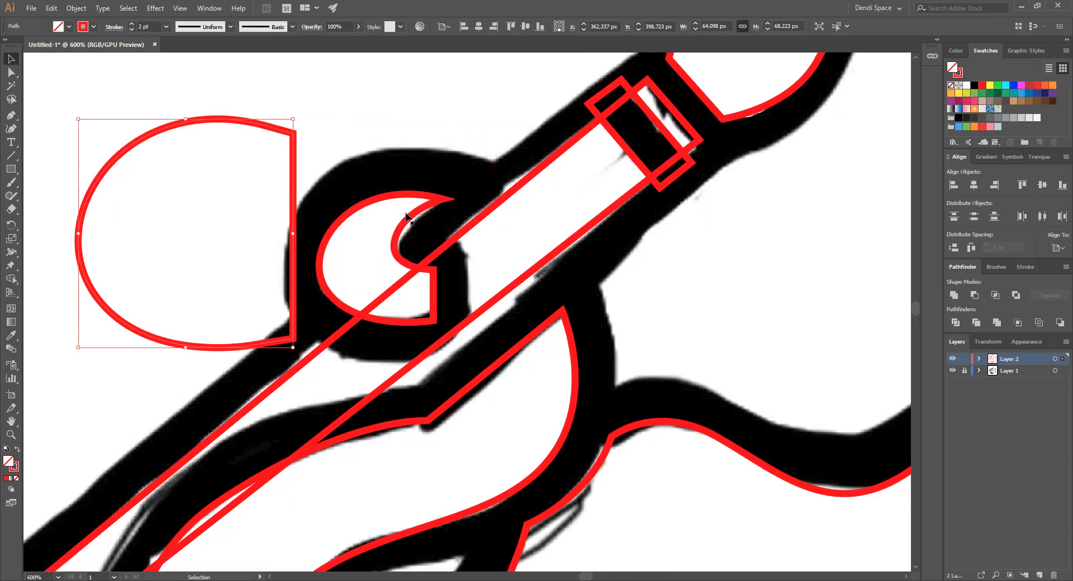
{"action": "key", "text": "ctrl+z"}
Cut the trunk tip's offset area out of the brush handle with the Shape Builder tool and deselect the result.
{"action": "left_click", "coordinate": [546, 248]}
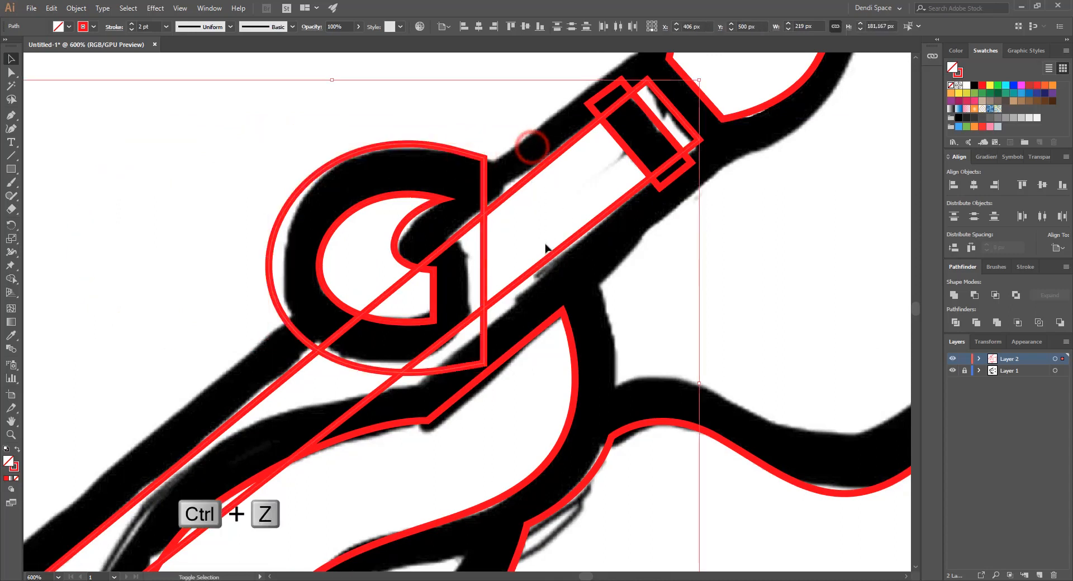
{"action": "left_click", "coordinate": [11, 279]}
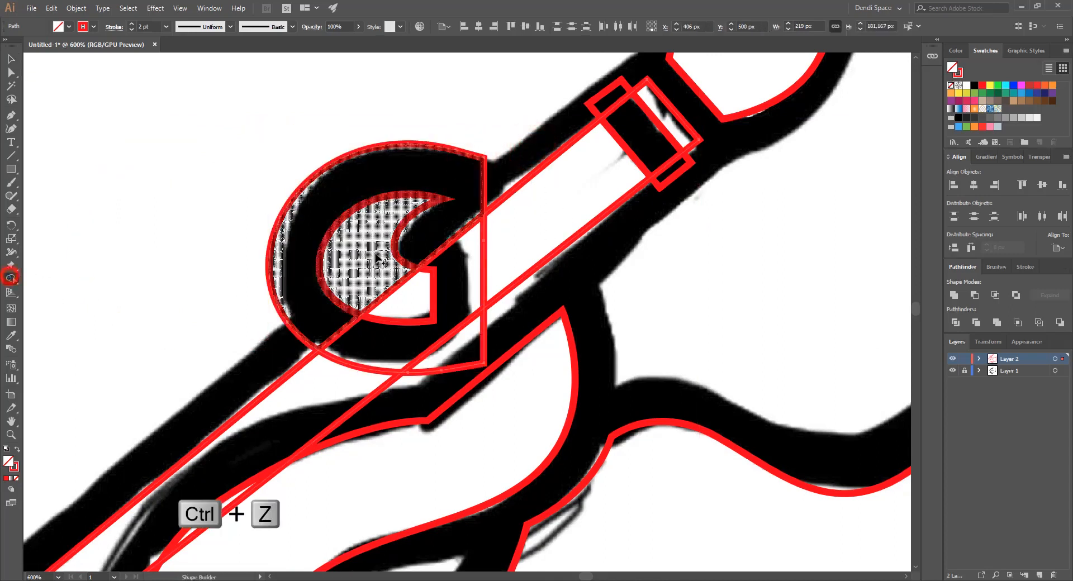
{"action": "left_click", "coordinate": [450, 366]}
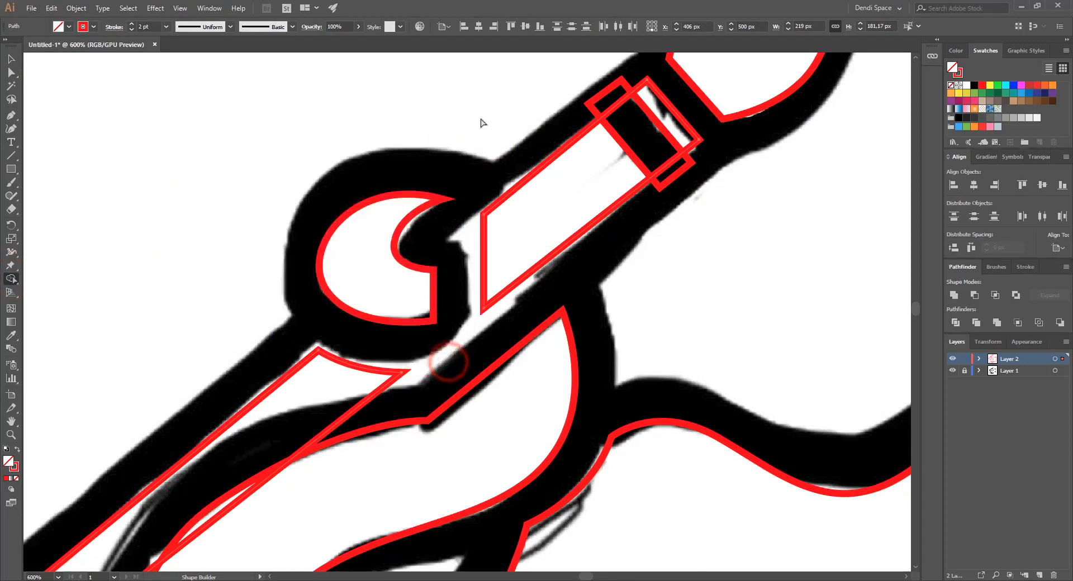
{"action": "key", "text": "a"}
{"action": "key", "text": "ctrl+minus"}
{"action": "key", "text": "ctrl+minus"}
{"action": "left_click", "coordinate": [481, 117]}
{"action": "scroll", "coordinate": [464, 224], "scroll_direction": "down", "scroll_amount": 1}
{"action": "left_click", "coordinate": [469, 230]}
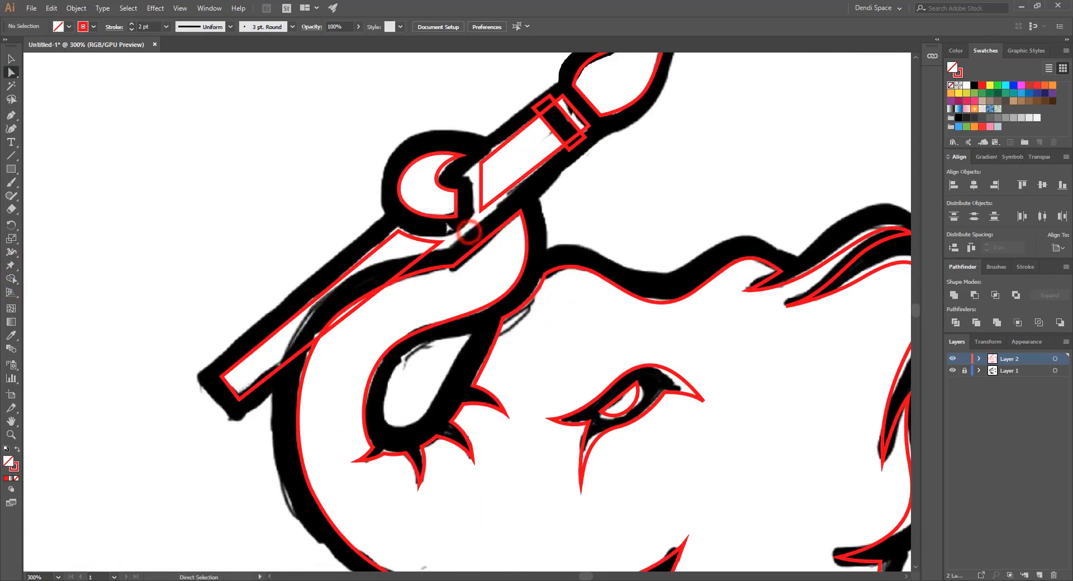
{"action": "scroll", "coordinate": [442, 209], "scroll_direction": "up", "scroll_amount": 2, "text": "alt"}
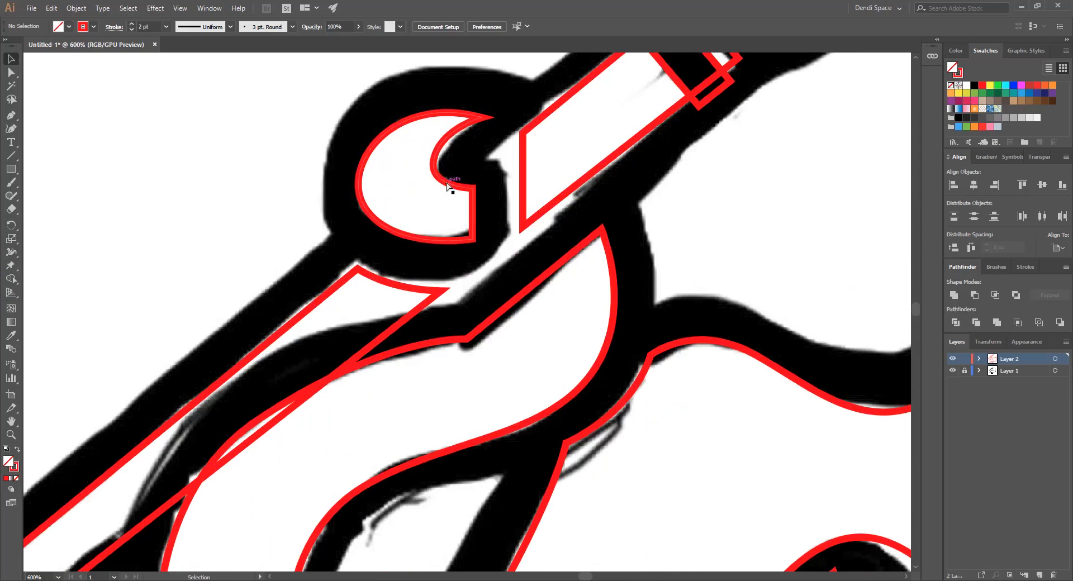
{"action": "left_click_drag", "start_coordinate": [447, 186], "coordinate": [320, 184]}
{"action": "key", "text": "ctrl+z"}
{"action": "scroll", "coordinate": [502, 203], "scroll_direction": "down", "scroll_amount": 1}
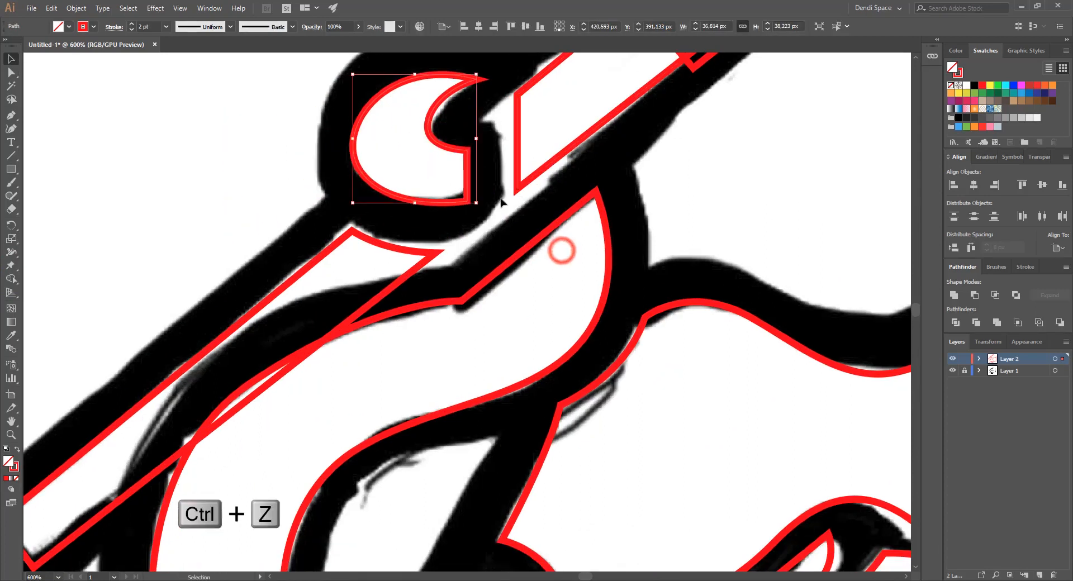
{"action": "scroll", "coordinate": [489, 221], "scroll_direction": "down", "scroll_amount": 2, "text": "alt"}
{"action": "scroll", "coordinate": [430, 302], "scroll_direction": "up", "scroll_amount": 2, "text": "alt"}
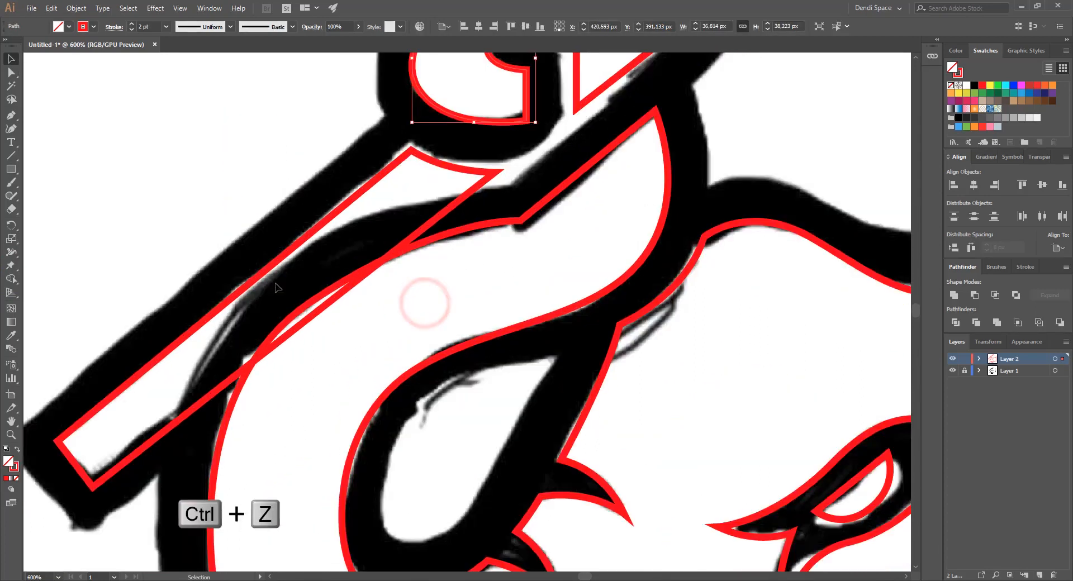
Offset the elephant's head outline by 15 px with miter joins and deselect the result.
{"action": "left_click_drag", "start_coordinate": [475, 227], "coordinate": [486, 304]}
{"action": "key", "text": "ctrl+z"}
{"action": "scroll", "coordinate": [453, 240], "scroll_direction": "down", "scroll_amount": 2, "text": "alt"}
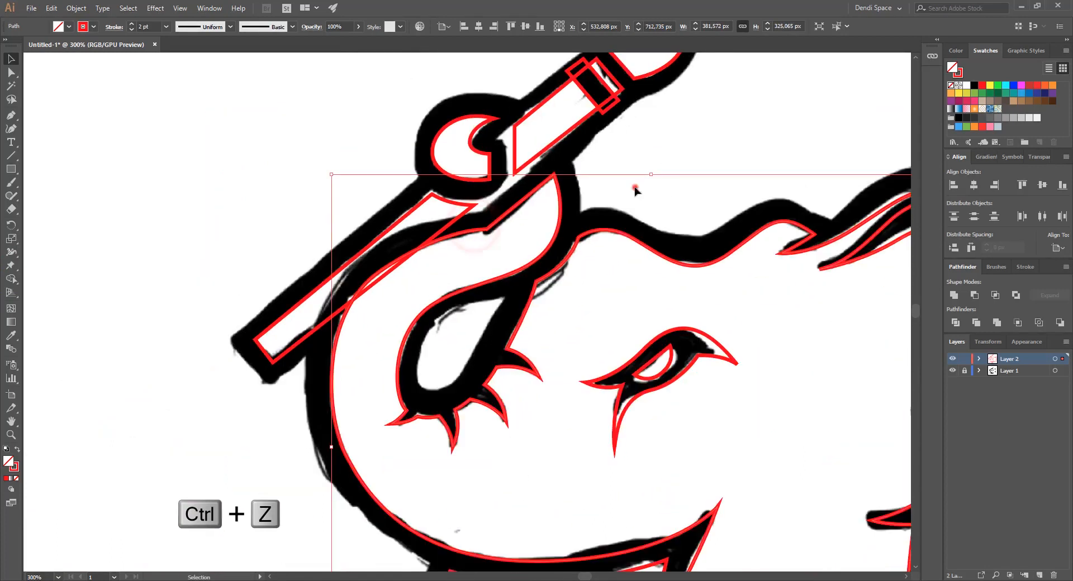
{"action": "left_click", "coordinate": [635, 187]}
{"action": "left_click_drag", "start_coordinate": [516, 213], "coordinate": [498, 222]}
{"action": "left_click", "coordinate": [605, 180]}
{"action": "scroll", "coordinate": [498, 216], "scroll_direction": "up", "scroll_amount": 1, "text": "alt"}
{"action": "left_click", "coordinate": [76, 7]}
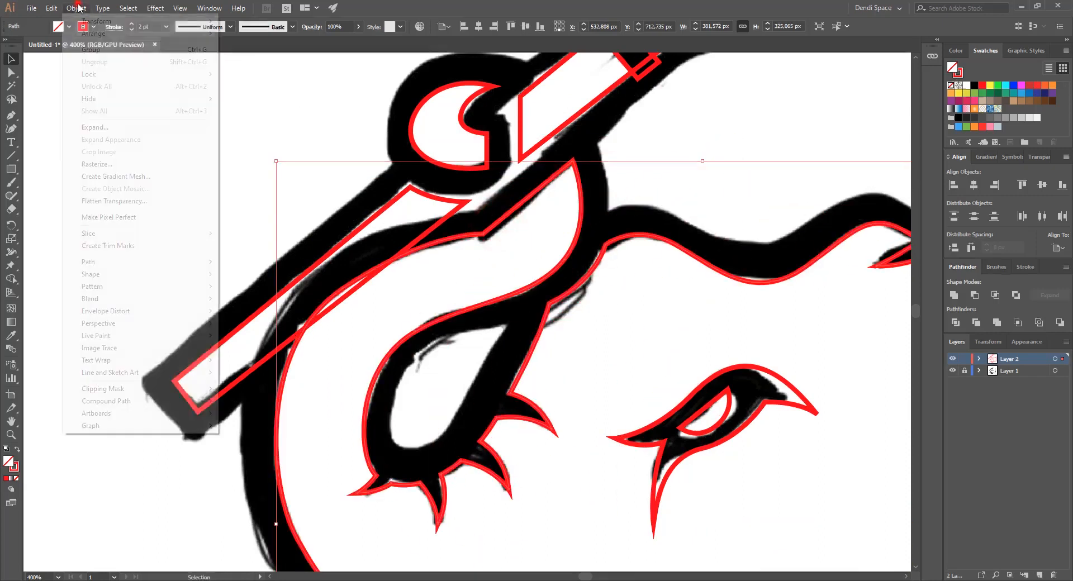
{"action": "mouse_move", "coordinate": [77, 8]}
{"action": "left_click", "coordinate": [137, 261]}
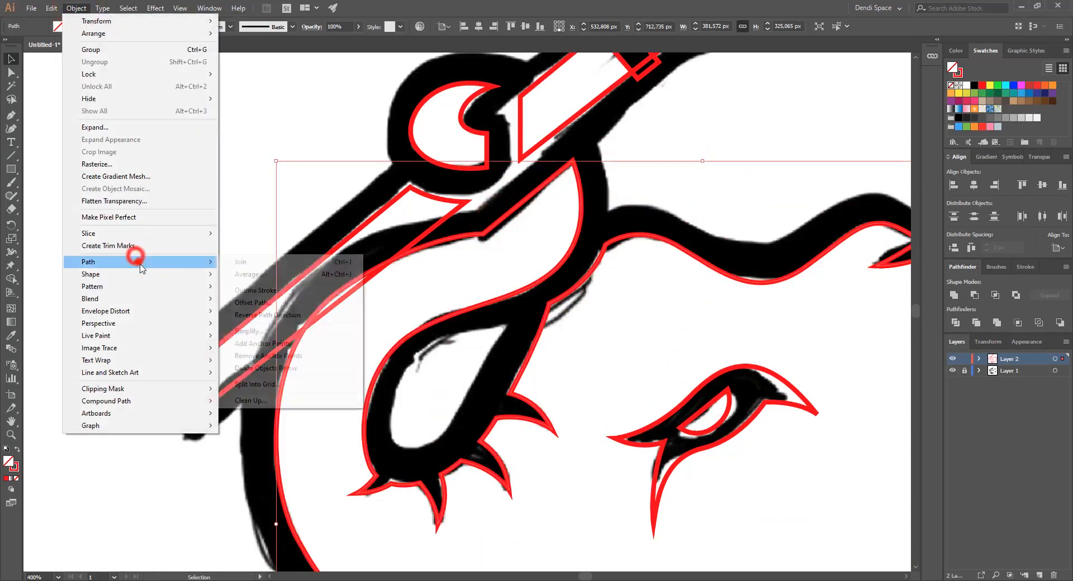
{"action": "left_click", "coordinate": [259, 305]}
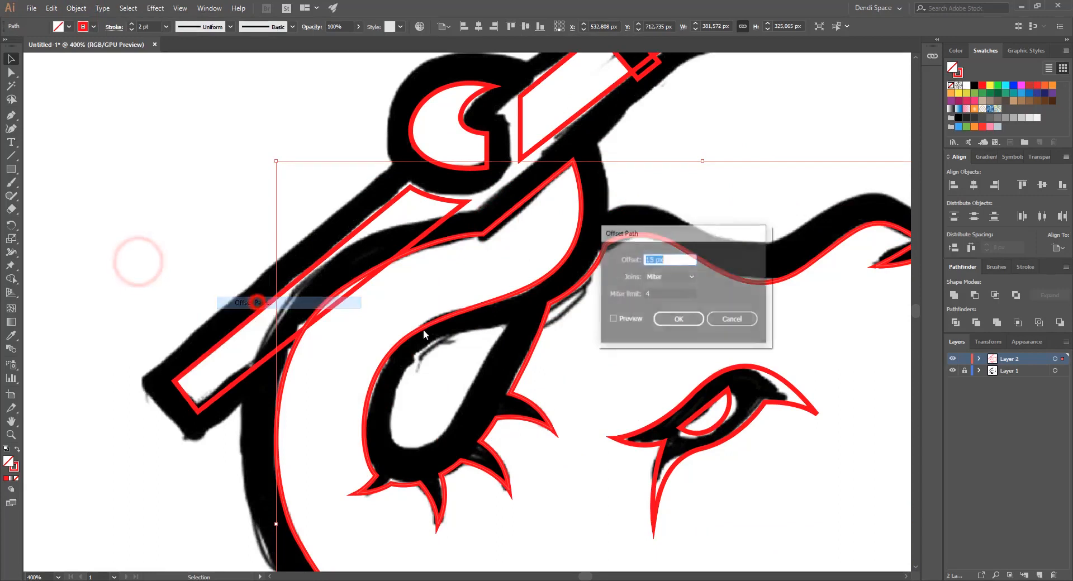
{"action": "left_click", "coordinate": [692, 321]}
{"action": "left_click", "coordinate": [702, 156]}
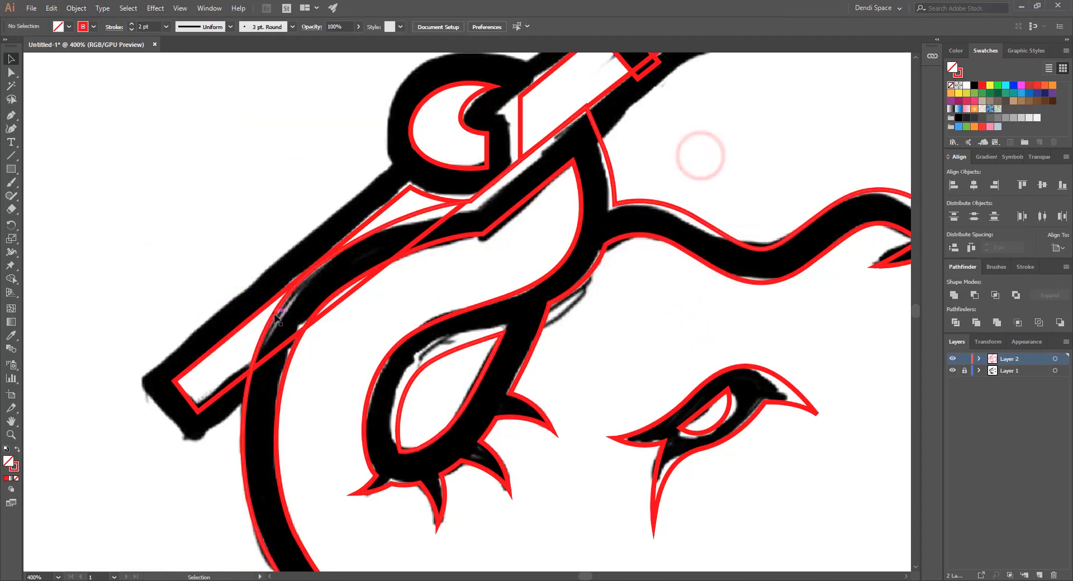
{"action": "left_click_drag", "start_coordinate": [274, 315], "coordinate": [326, 384]}
{"action": "key", "text": "ctrl+z"}
{"action": "left_click", "coordinate": [270, 193]}
Cut the head's offset area out of the lower brush handle with the Shape Builder tool, removing the leftover offset outline.
{"action": "left_click_drag", "start_coordinate": [270, 309], "coordinate": [406, 303]}
{"action": "key", "text": "ctrl+z"}
{"action": "left_click", "coordinate": [235, 309], "text": "shift"}
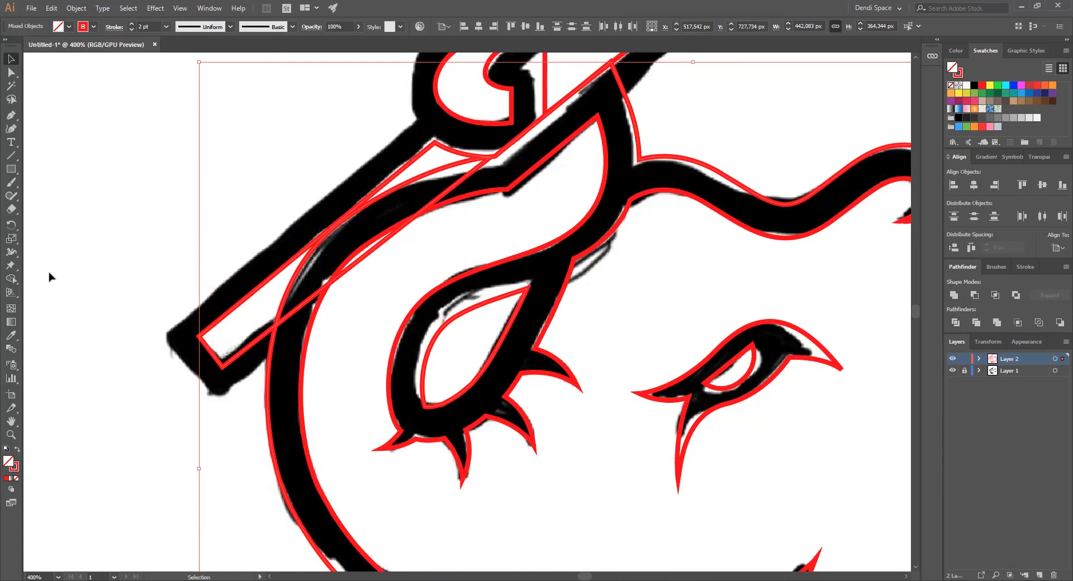
{"action": "left_click", "coordinate": [15, 281]}
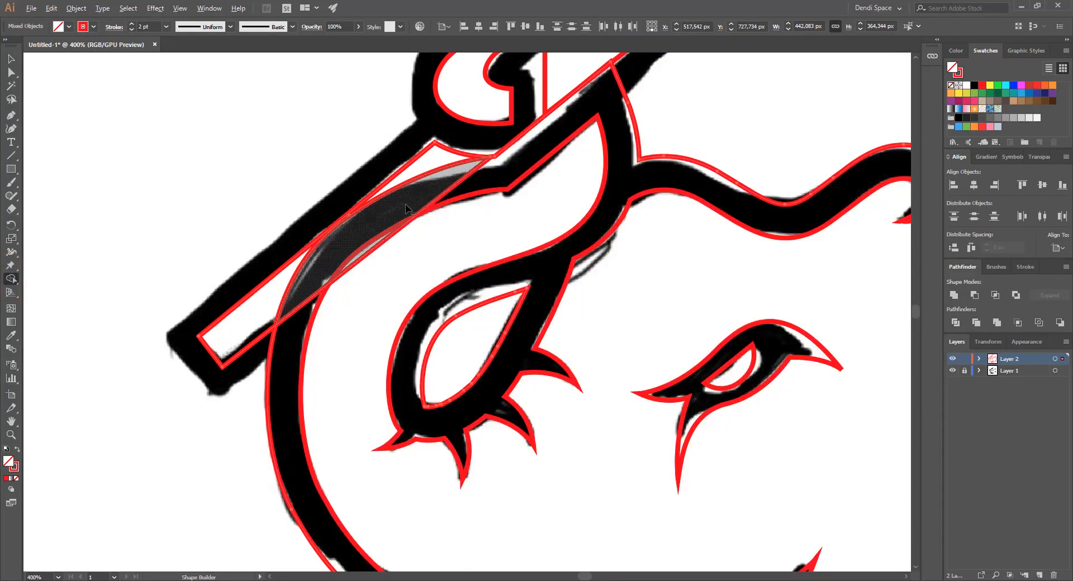
{"action": "left_click_drag", "start_coordinate": [406, 207], "coordinate": [430, 229], "text": "alt"}
{"action": "scroll", "coordinate": [342, 233], "scroll_direction": "down", "scroll_amount": 3}
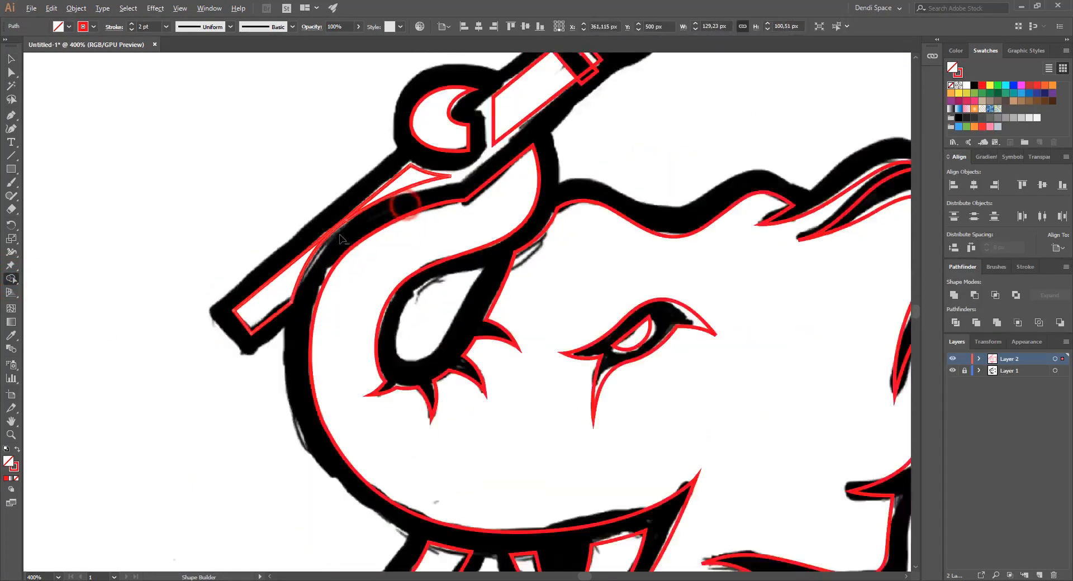
{"action": "key", "text": "v"}
{"action": "left_click", "coordinate": [525, 152]}
{"action": "scroll", "coordinate": [360, 208], "scroll_direction": "up", "scroll_amount": 2}
{"action": "left_click_drag", "start_coordinate": [358, 229], "coordinate": [266, 209]}
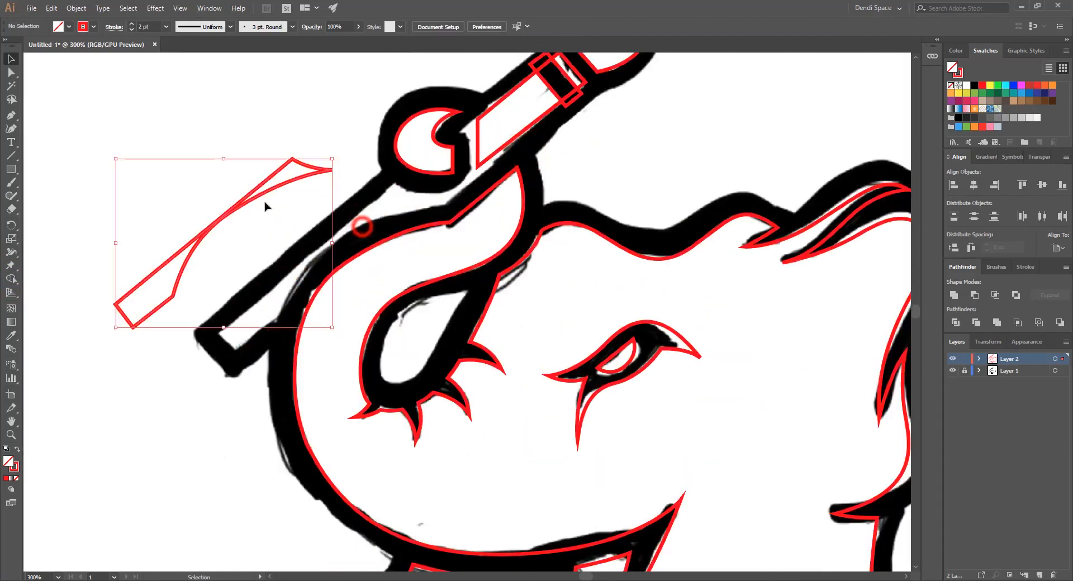
{"action": "key", "text": "ctrl+z"}
Examine the traced outlines of the whole elephant head and brush against the sketch.
{"action": "scroll", "coordinate": [344, 180], "scroll_direction": "down", "scroll_amount": 2}
{"action": "left_click", "coordinate": [592, 146]}
{"action": "left_click_drag", "start_coordinate": [657, 213], "coordinate": [652, 182]}
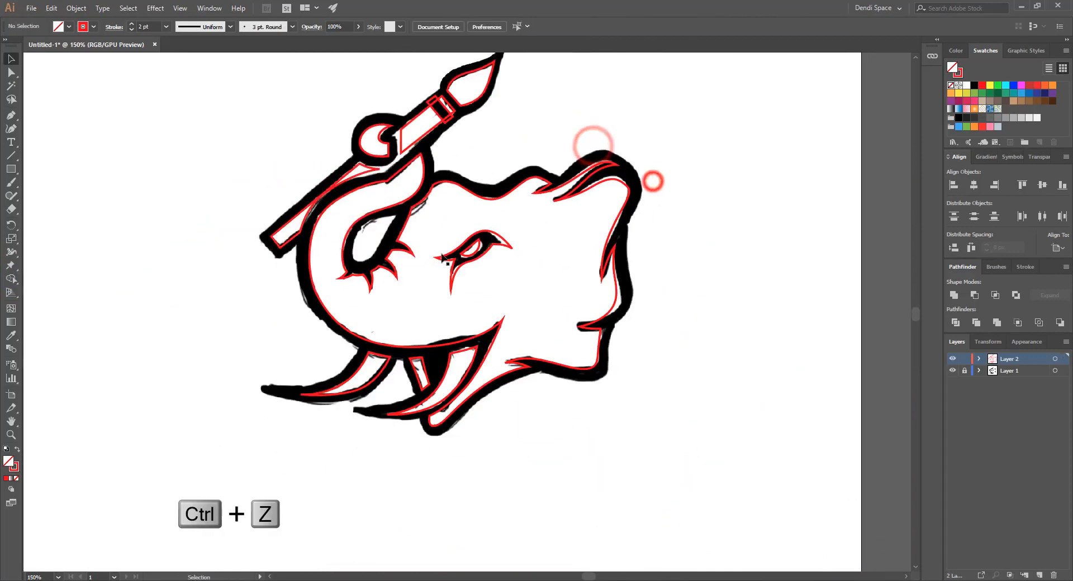
{"action": "scroll", "coordinate": [447, 235], "scroll_direction": "up", "scroll_amount": 1}
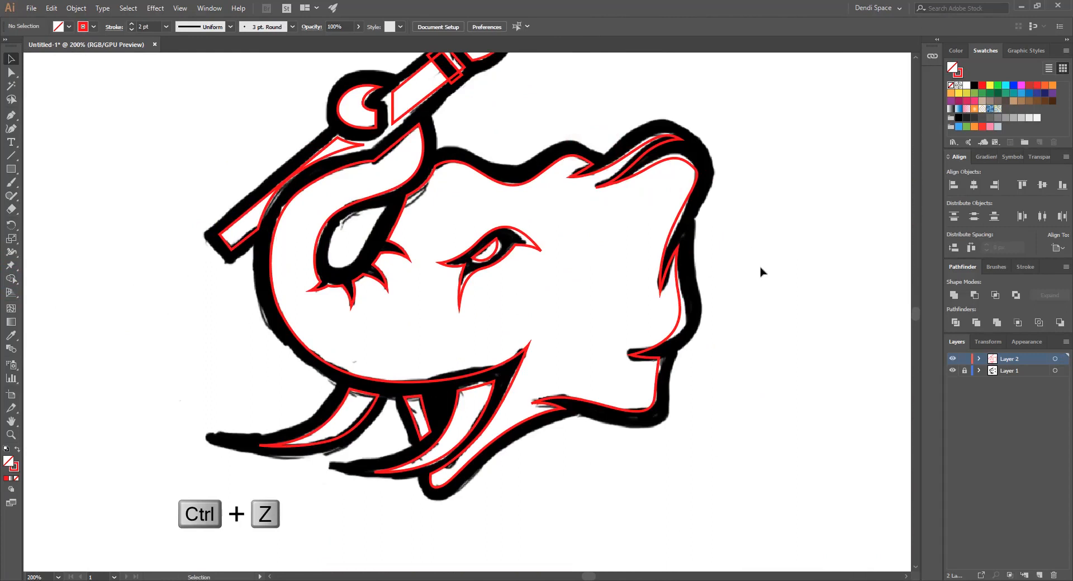
{"action": "scroll", "coordinate": [651, 250], "scroll_direction": "down", "scroll_amount": 1}
{"action": "scroll", "coordinate": [567, 244], "scroll_direction": "down", "scroll_amount": 1}
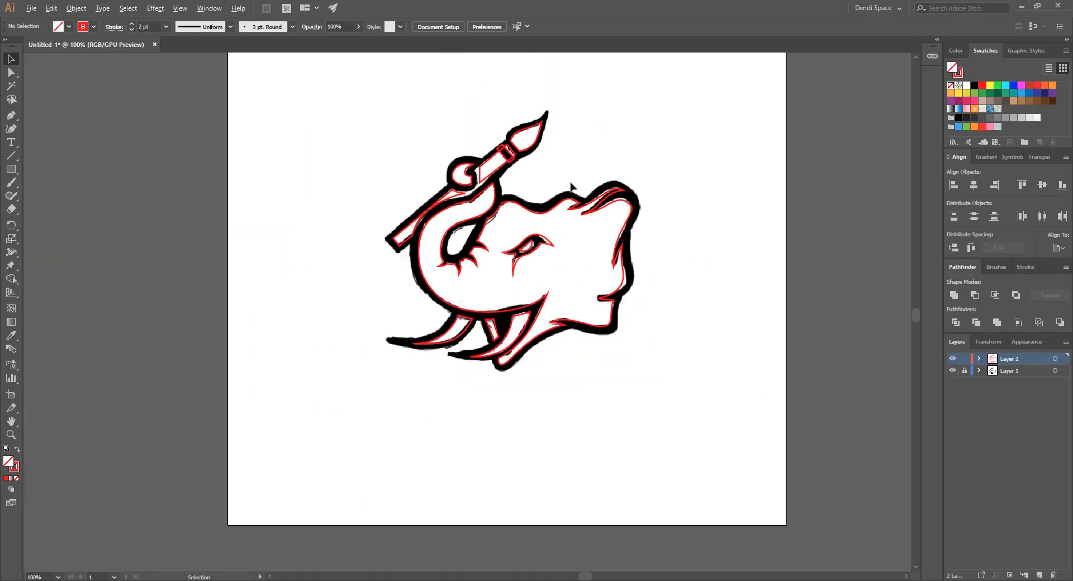
{"action": "scroll", "coordinate": [706, 170], "scroll_direction": "up", "scroll_amount": 1}
{"action": "left_click_drag", "start_coordinate": [707, 170], "coordinate": [635, 219]}
{"action": "scroll", "coordinate": [590, 210], "scroll_direction": "down", "scroll_amount": 1}
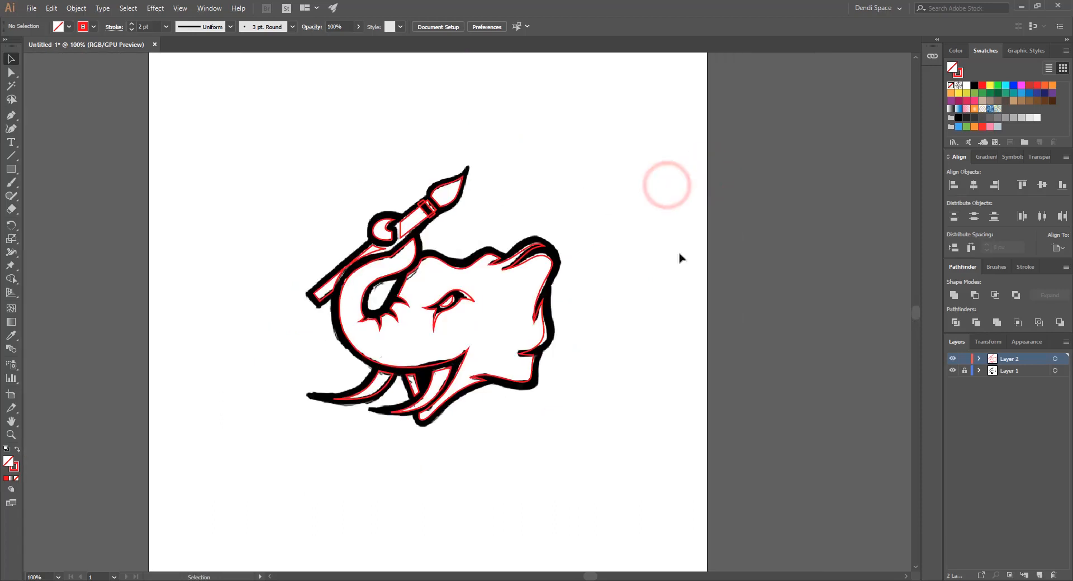
Hide the sketch layer and select all the traced shapes of the logo.
{"action": "left_click", "coordinate": [953, 371]}
{"action": "key", "text": "ctrl+minus"}
{"action": "left_click", "coordinate": [636, 355]}
{"action": "left_click_drag", "start_coordinate": [616, 410], "coordinate": [313, 168]}
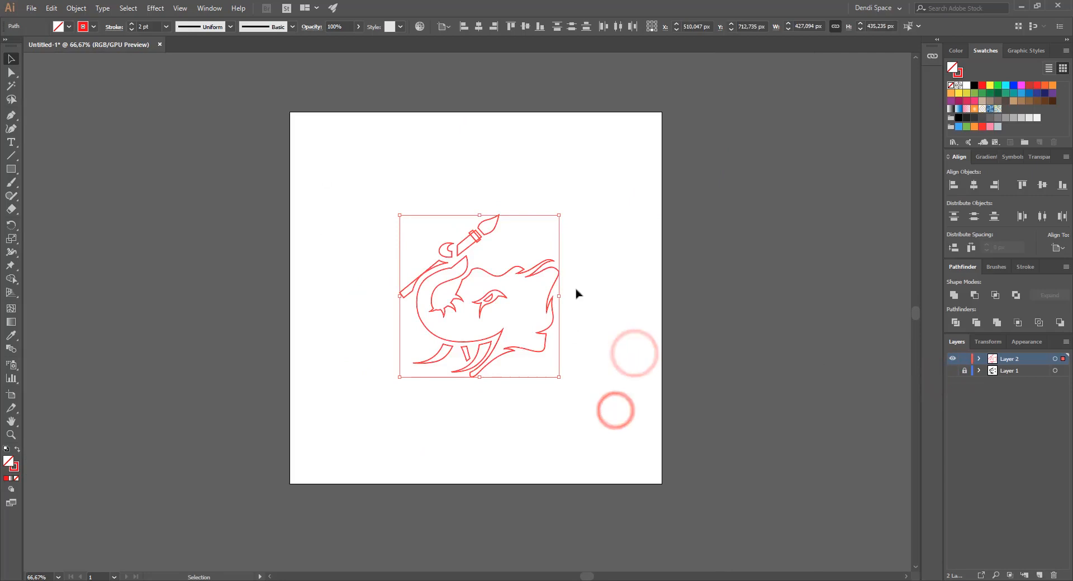
Swap fill and stroke on the selected shapes so they get a solid red fill without a stroke, and deselect them.
{"action": "scroll", "coordinate": [542, 271], "scroll_direction": "up", "scroll_amount": 2}
{"action": "left_click_drag", "start_coordinate": [641, 293], "coordinate": [632, 230]}
{"action": "scroll", "coordinate": [609, 250], "scroll_direction": "down", "scroll_amount": 1}
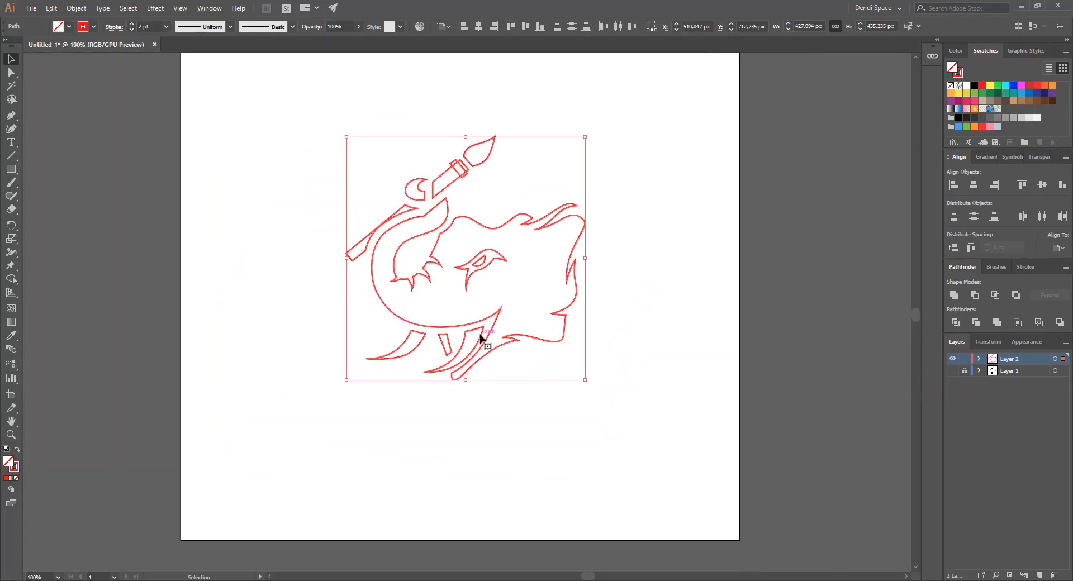
{"action": "left_click", "coordinate": [16, 451]}
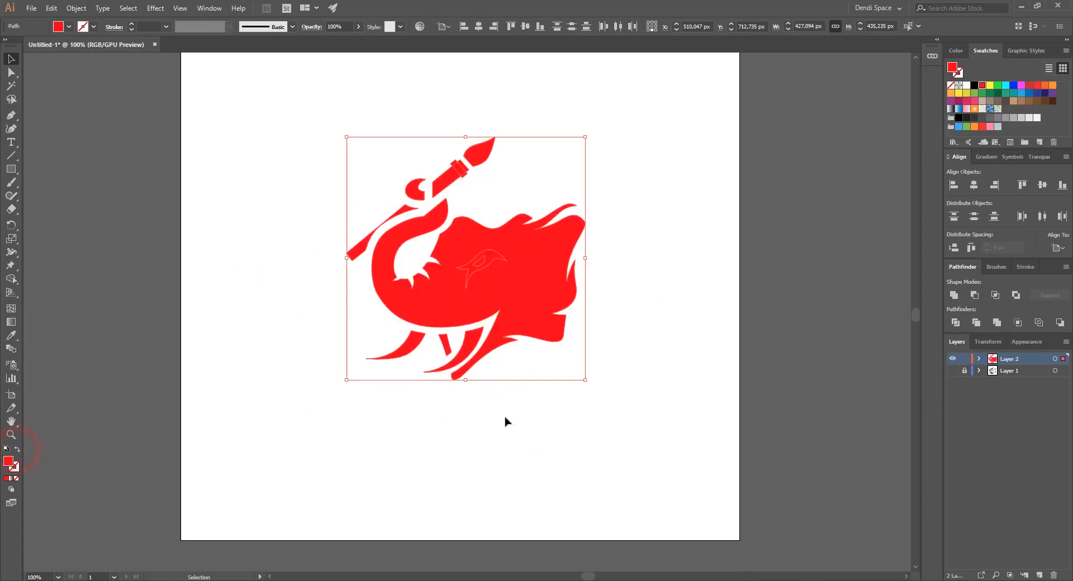
{"action": "left_click", "coordinate": [506, 422]}
{"action": "scroll", "coordinate": [477, 400], "scroll_direction": "down", "scroll_amount": 2}
{"action": "scroll", "coordinate": [505, 313], "scroll_direction": "up", "scroll_amount": 4}
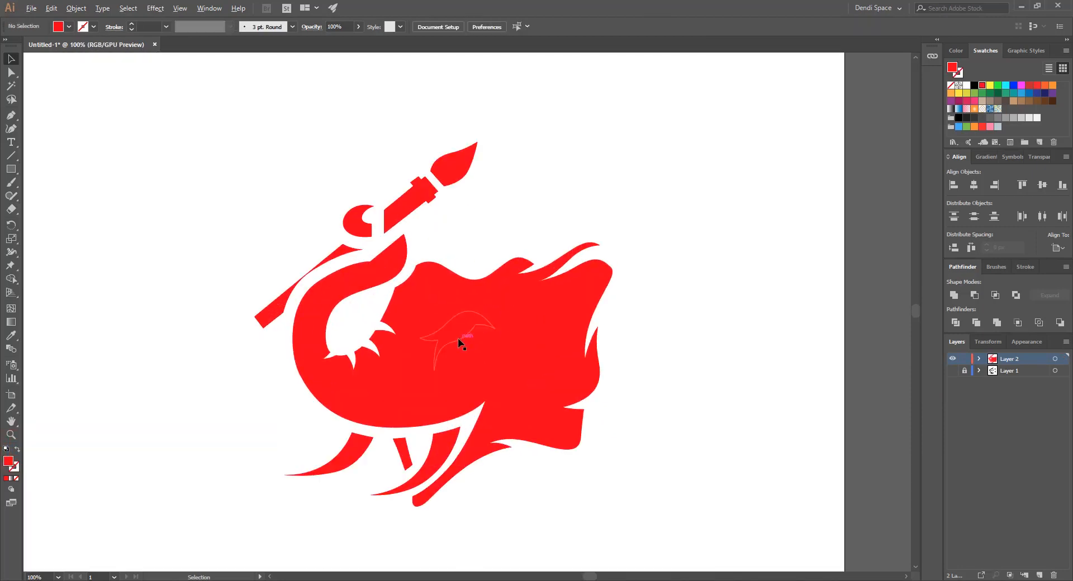
Select the head with its eye outline and cut the eye outline area out of the head using the Shape Builder tool.
{"action": "key", "text": "ctrl+z"}
{"action": "left_click", "coordinate": [697, 300]}
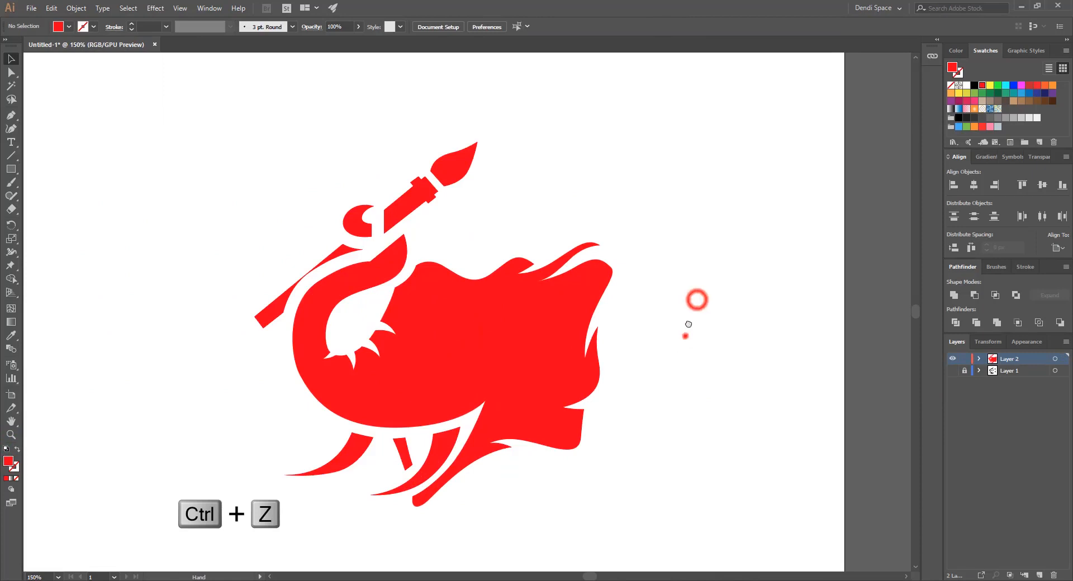
{"action": "left_click_drag", "start_coordinate": [685, 336], "coordinate": [696, 294]}
{"action": "left_click_drag", "start_coordinate": [647, 371], "coordinate": [523, 298]}
{"action": "scroll", "coordinate": [524, 293], "scroll_direction": "up", "scroll_amount": 2}
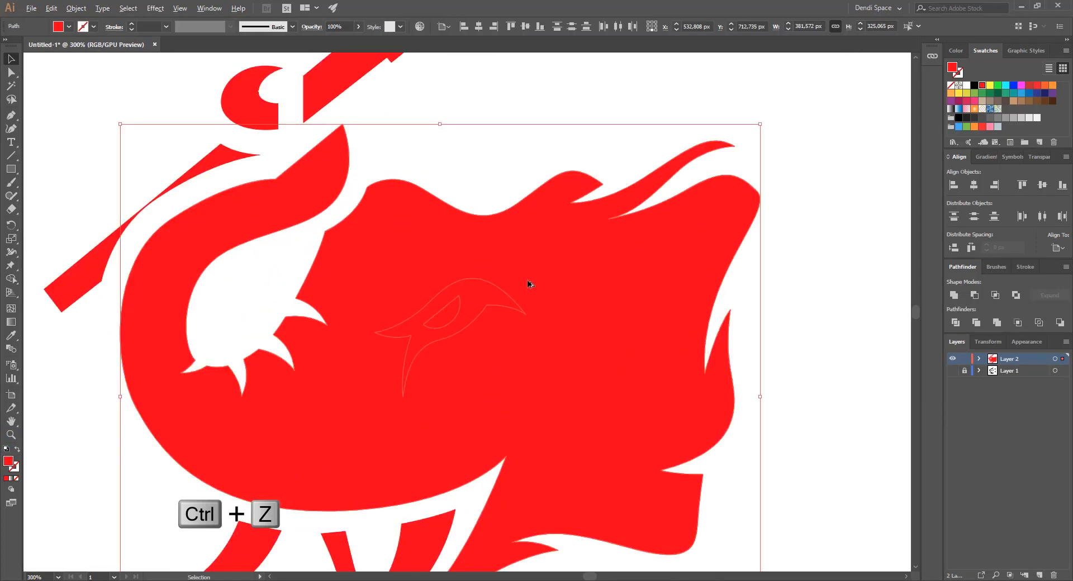
{"action": "left_click", "coordinate": [11, 279]}
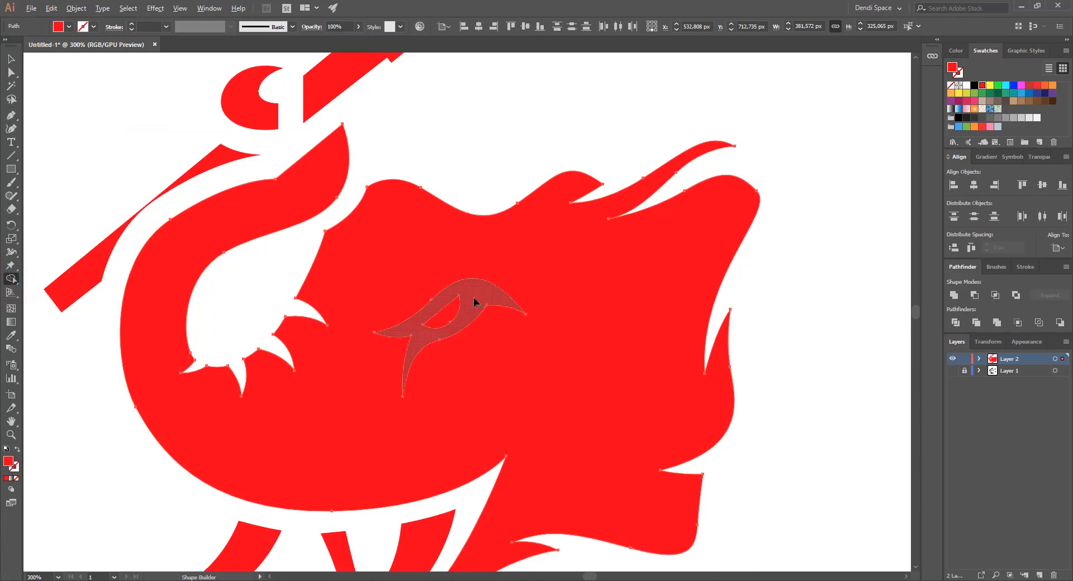
{"action": "left_click", "coordinate": [470, 308], "text": "alt"}
{"action": "key", "text": "v"}
{"action": "left_click", "coordinate": [511, 165]}
{"action": "scroll", "coordinate": [434, 237], "scroll_direction": "down", "scroll_amount": 5}
{"action": "scroll", "coordinate": [430, 235], "scroll_direction": "up", "scroll_amount": 3}
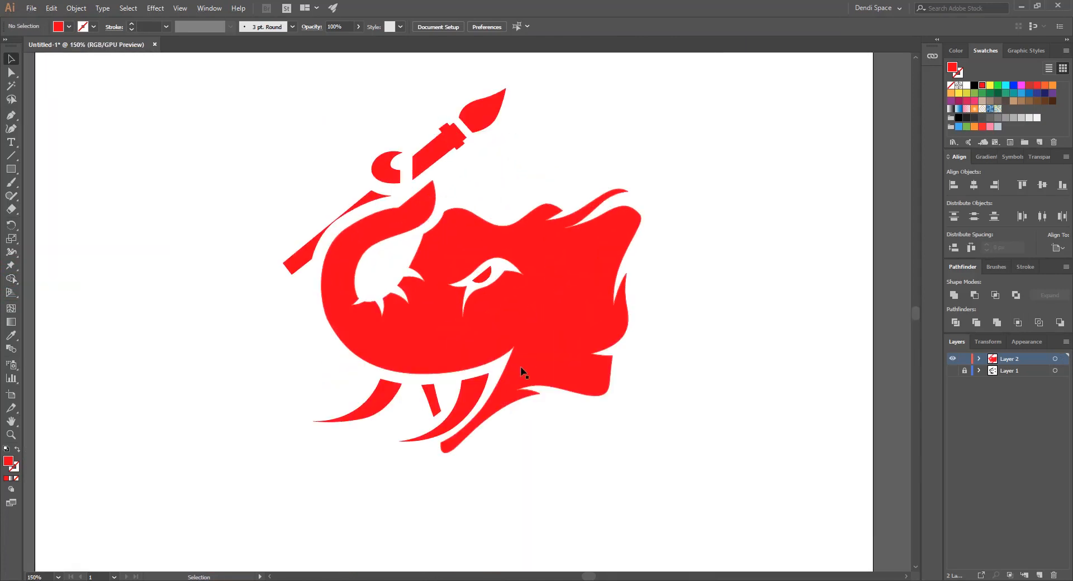
Select all the red logo shapes and fill them with a light gray swatch.
{"action": "scroll", "coordinate": [651, 359], "scroll_direction": "down", "scroll_amount": 2}
{"action": "left_click_drag", "start_coordinate": [601, 438], "coordinate": [330, 169]}
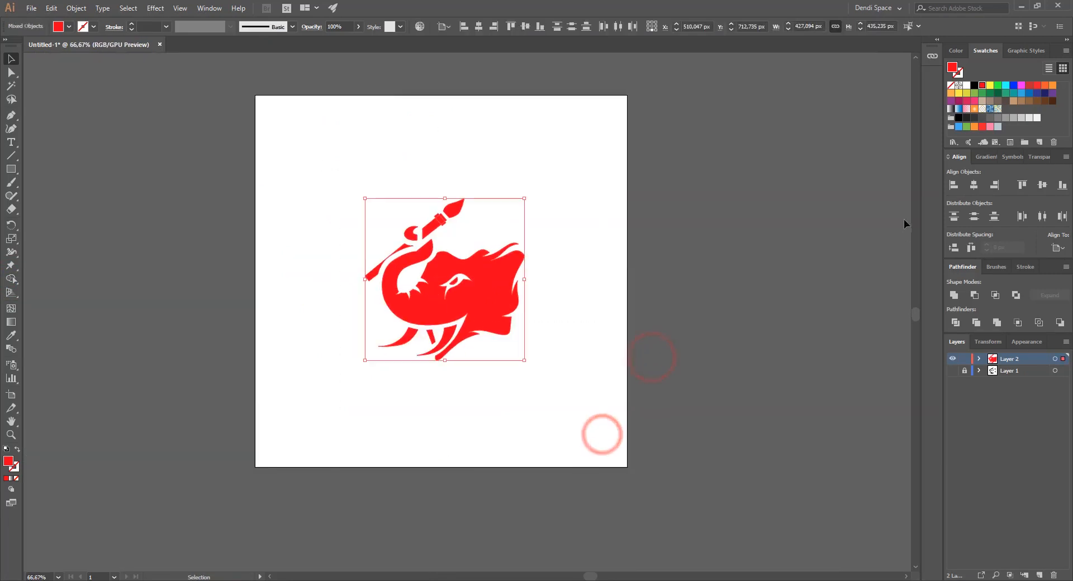
{"action": "left_click", "coordinate": [1028, 118]}
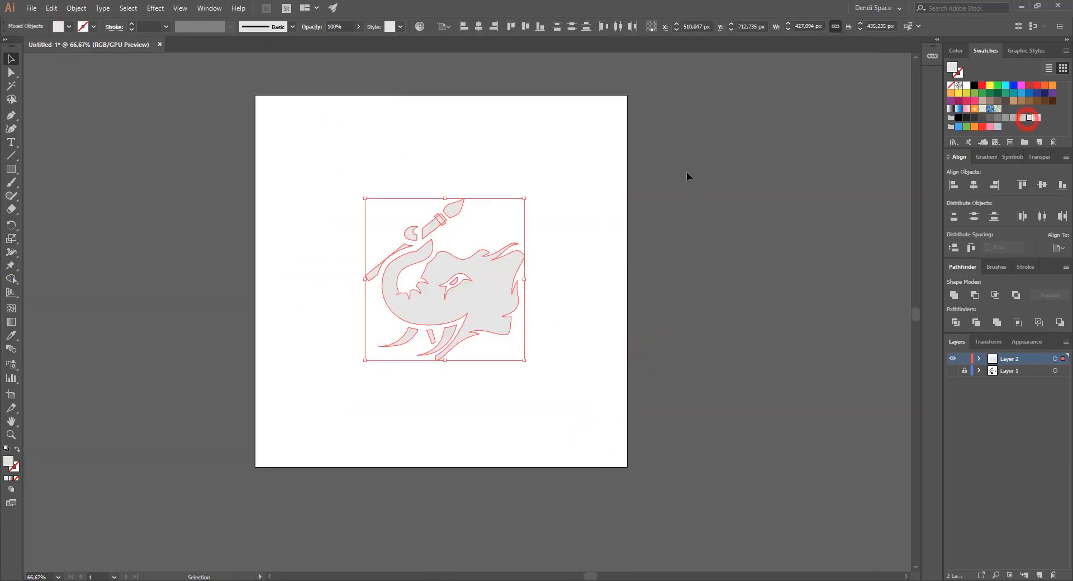
{"action": "left_click", "coordinate": [709, 175]}
{"action": "scroll", "coordinate": [587, 246], "scroll_direction": "down", "scroll_amount": 1}
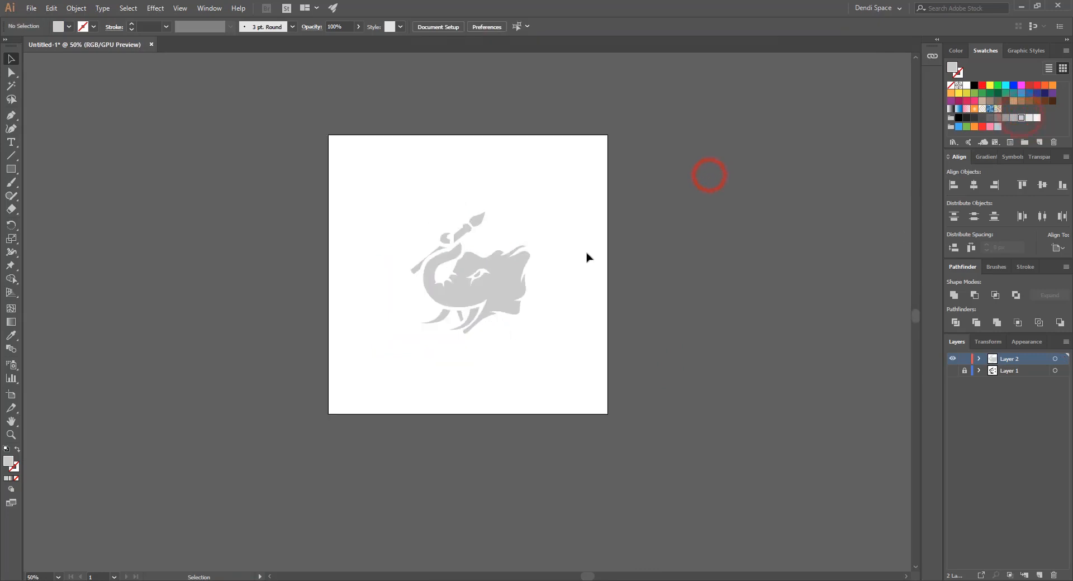
{"action": "scroll", "coordinate": [576, 253], "scroll_direction": "up", "scroll_amount": 2}
{"action": "scroll", "coordinate": [515, 240], "scroll_direction": "down", "scroll_amount": 1}
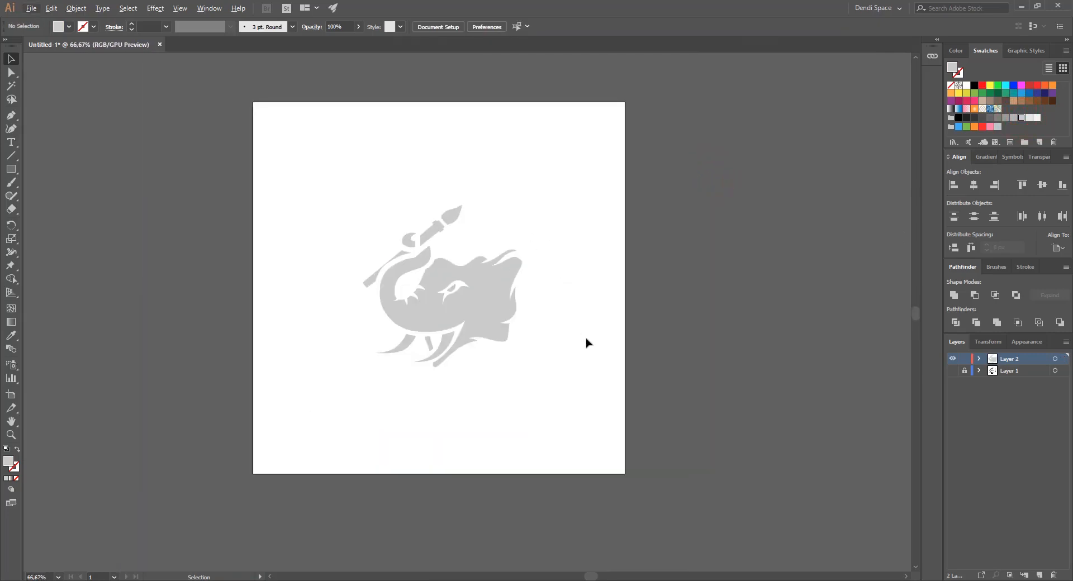
{"action": "left_click_drag", "start_coordinate": [590, 396], "coordinate": [336, 192]}
{"action": "scroll", "coordinate": [550, 148], "scroll_direction": "up", "scroll_amount": 1}
{"action": "left_click", "coordinate": [580, 175]}
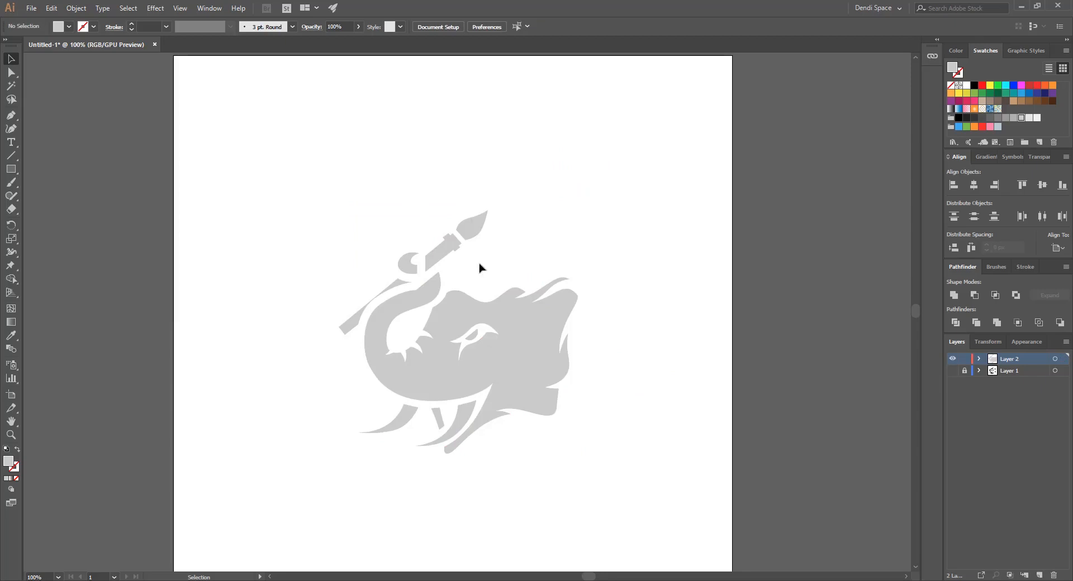
Select the brush handle and its overlapping bands, and cut away the band nearest the handle with the Shape Builder tool.
{"action": "scroll", "coordinate": [462, 256], "scroll_direction": "up", "scroll_amount": 3}
{"action": "left_click_drag", "start_coordinate": [434, 214], "coordinate": [383, 272]}
{"action": "key", "text": "ctrl+z"}
{"action": "left_click", "coordinate": [407, 185]}
{"action": "left_click_drag", "start_coordinate": [404, 156], "coordinate": [438, 219]}
{"action": "left_click", "coordinate": [396, 161]}
{"action": "left_click_drag", "start_coordinate": [400, 159], "coordinate": [441, 234]}
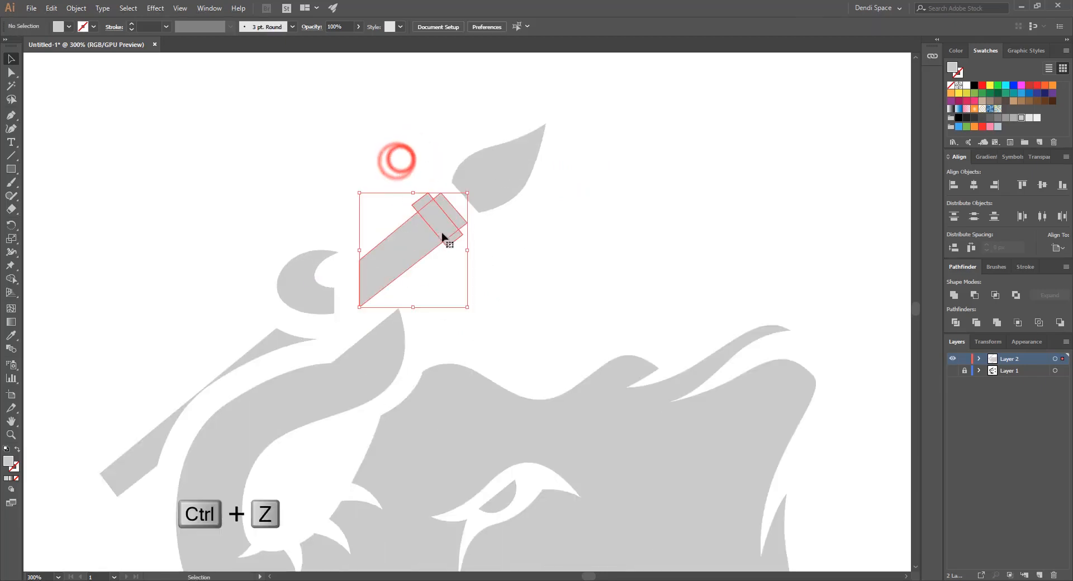
{"action": "left_click", "coordinate": [11, 278]}
{"action": "left_click_drag", "start_coordinate": [405, 190], "coordinate": [455, 250]}
{"action": "key", "text": "a"}
{"action": "left_click", "coordinate": [583, 237]}
{"action": "key", "text": "ctrl+1"}
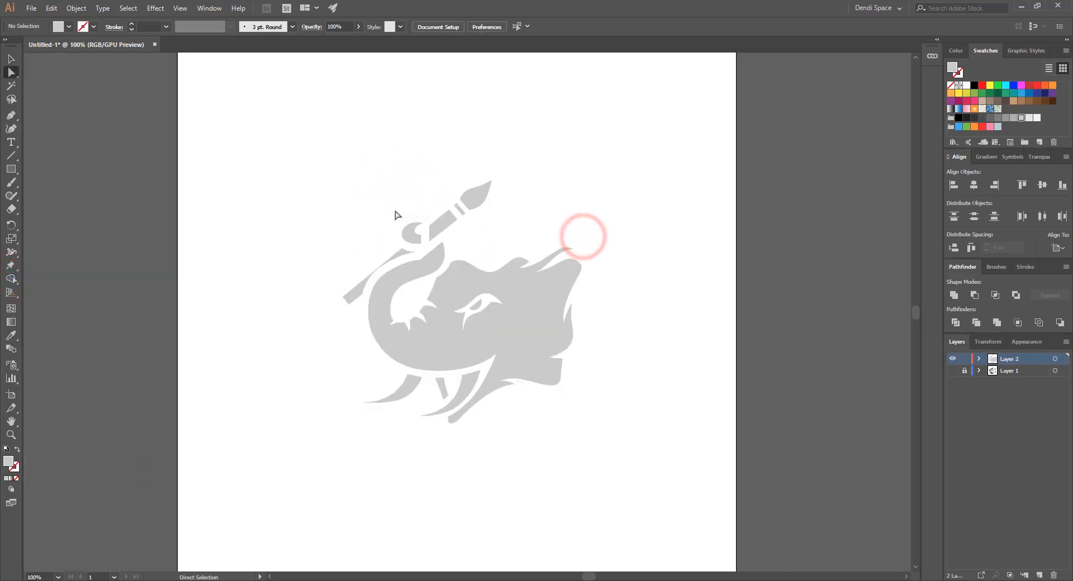
Apply Offset Path to all the logo shapes with a 15 px offset and round joins.
{"action": "scroll", "coordinate": [632, 233], "scroll_direction": "up", "scroll_amount": 1}
{"action": "key", "text": "v"}
{"action": "scroll", "coordinate": [442, 167], "scroll_direction": "down", "scroll_amount": 1}
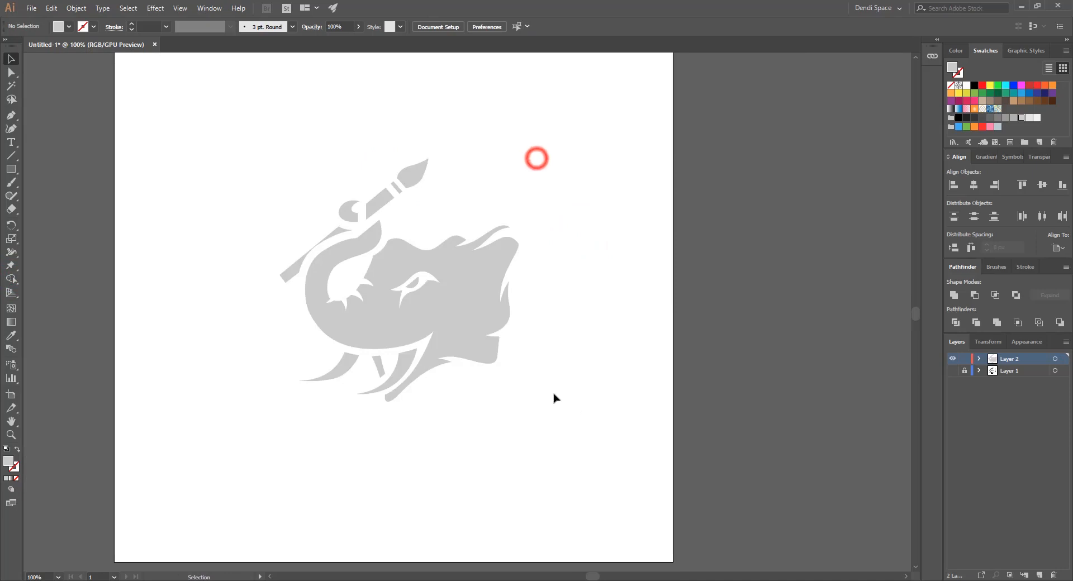
{"action": "left_click_drag", "start_coordinate": [604, 472], "coordinate": [244, 113]}
{"action": "key", "text": "a"}
{"action": "key", "text": "ctrl+a"}
{"action": "key", "text": "v"}
{"action": "left_click", "coordinate": [73, 8]}
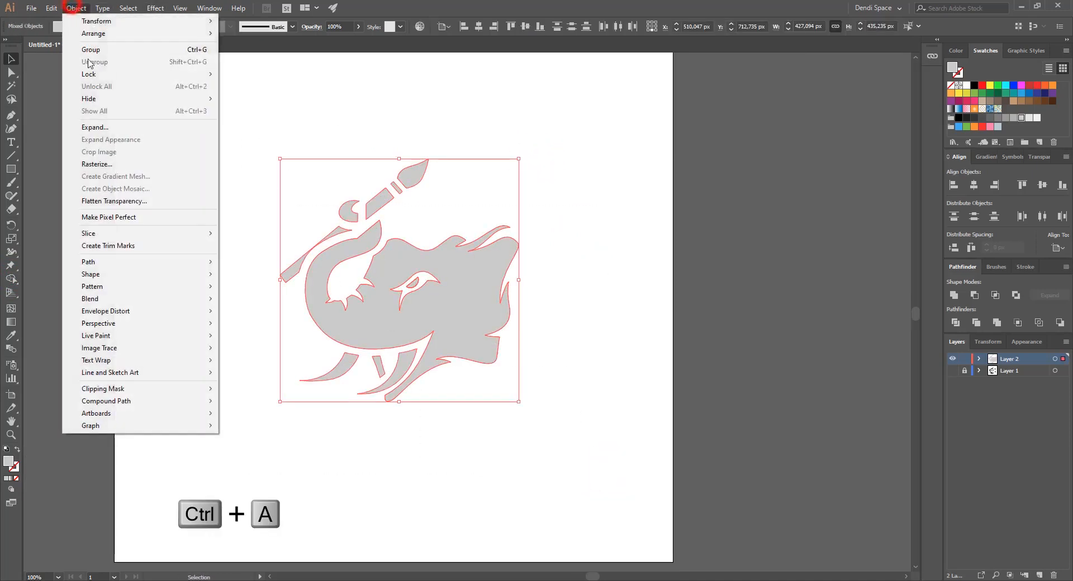
{"action": "left_click", "coordinate": [144, 262]}
{"action": "left_click", "coordinate": [274, 303]}
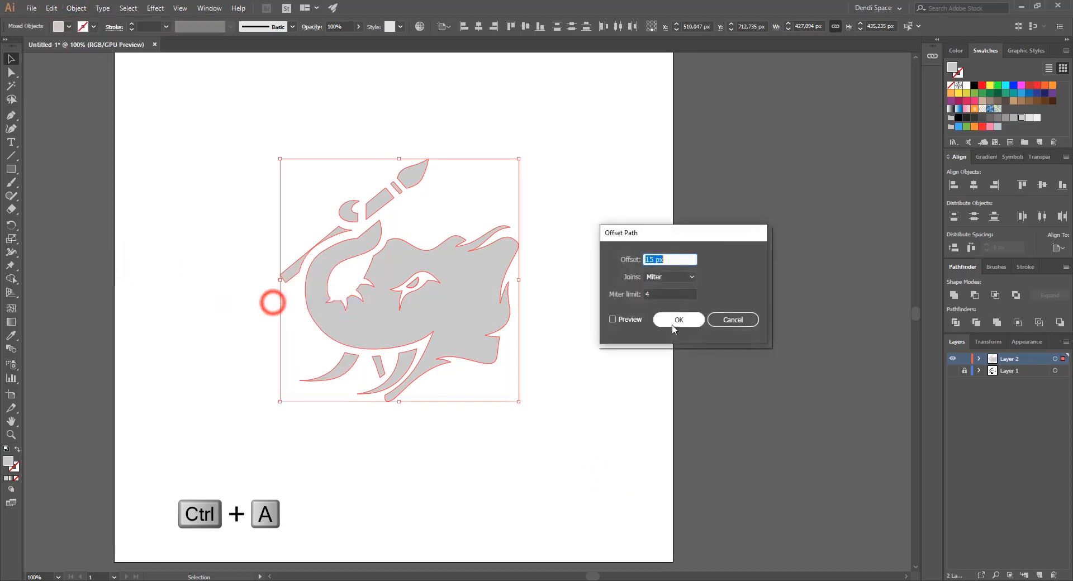
{"action": "left_click", "coordinate": [672, 276]}
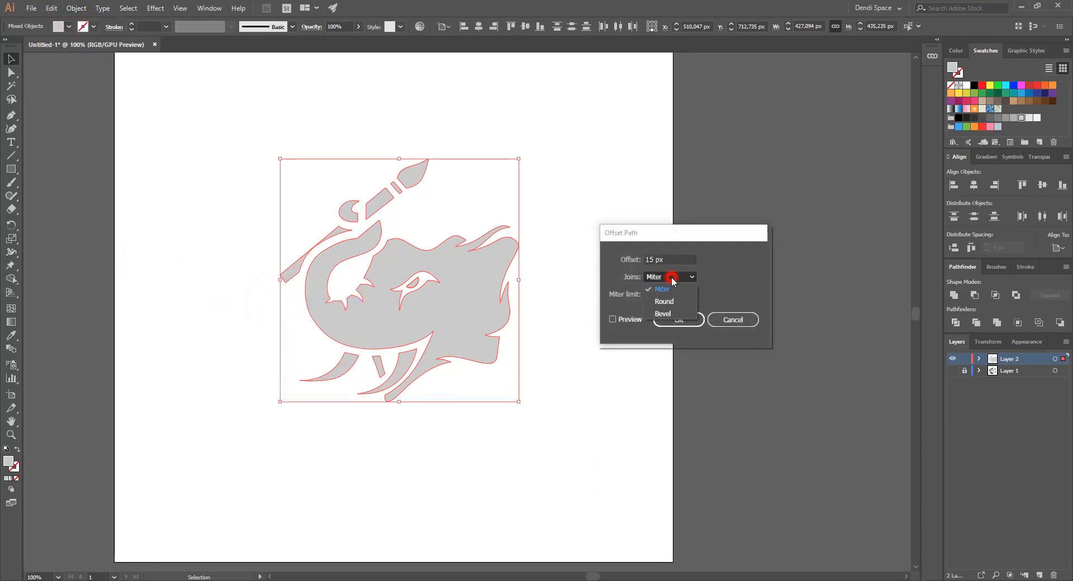
{"action": "left_click", "coordinate": [670, 298]}
{"action": "left_click", "coordinate": [613, 319]}
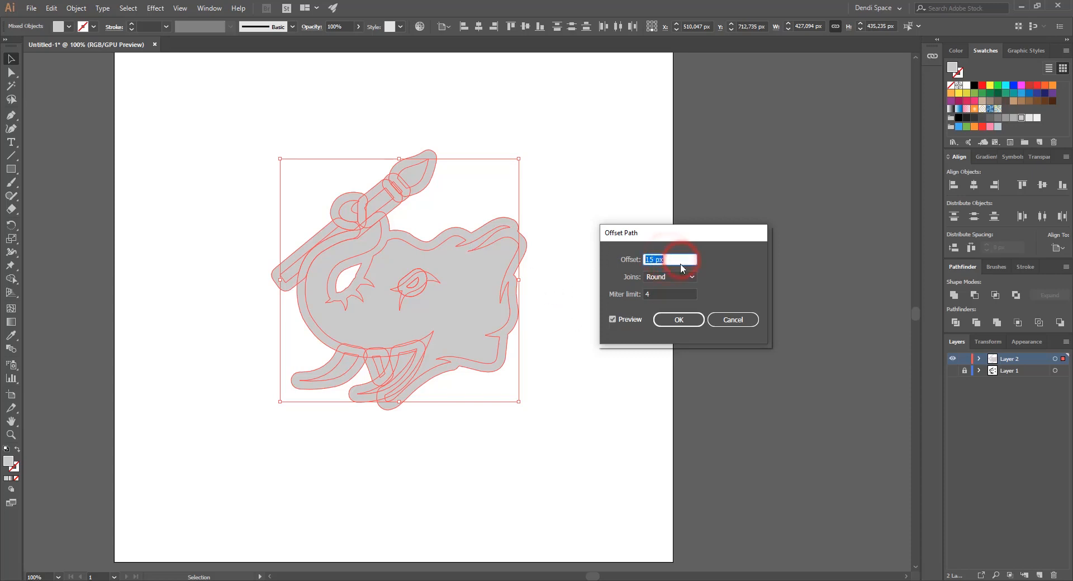
{"action": "left_click", "coordinate": [688, 320]}
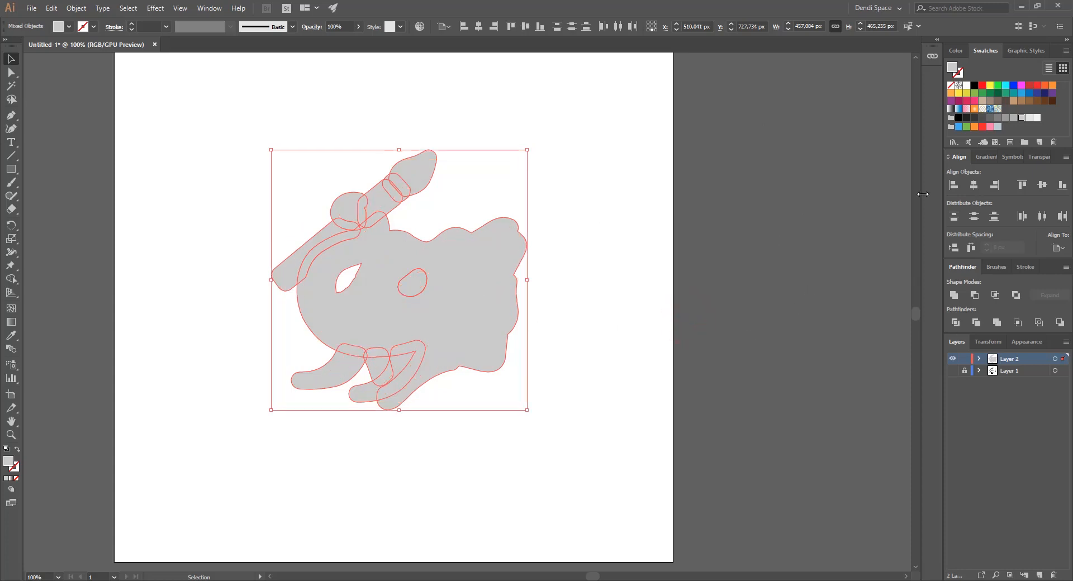
Unite the offset shapes into one silhouette with Pathfinder and fill it with a darker gray swatch.
{"action": "left_click", "coordinate": [963, 266]}
{"action": "left_click", "coordinate": [953, 296]}
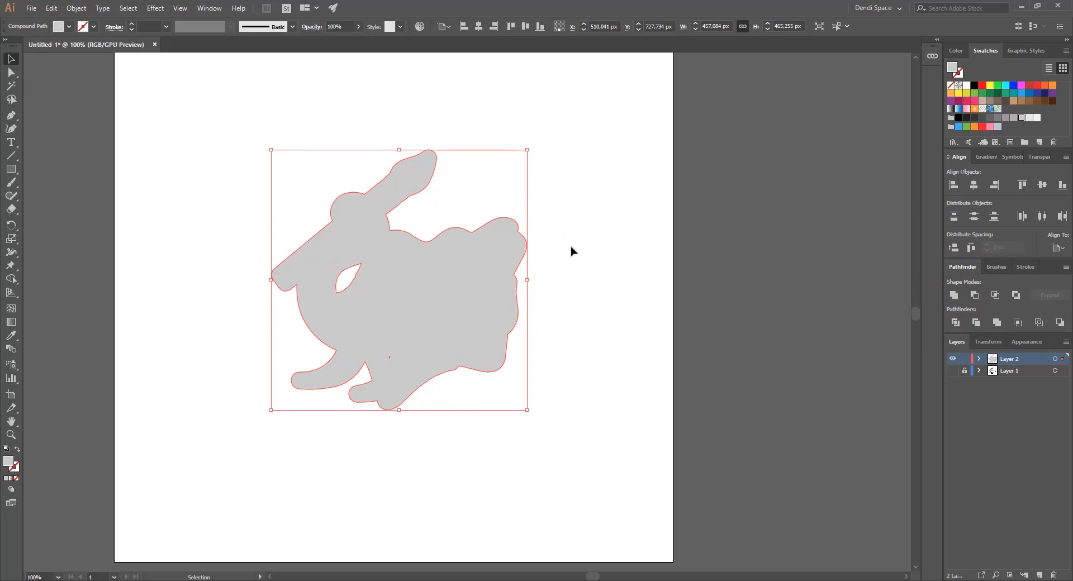
{"action": "left_click", "coordinate": [1008, 118]}
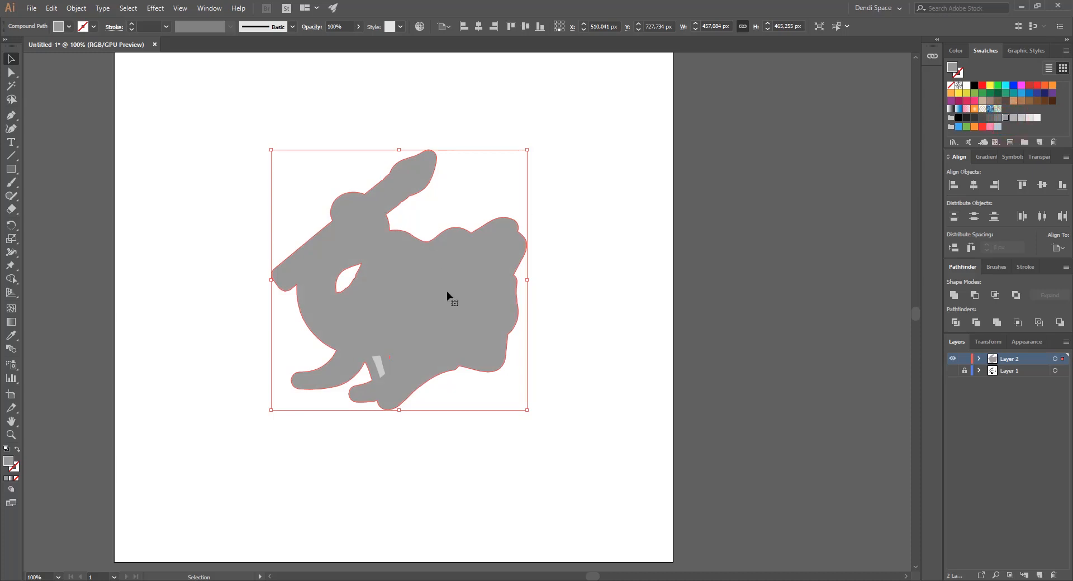
Send the dark gray silhouette behind the light gray logo shapes and deselect it.
{"action": "key", "text": "ctrl+shift+bracketleft"}
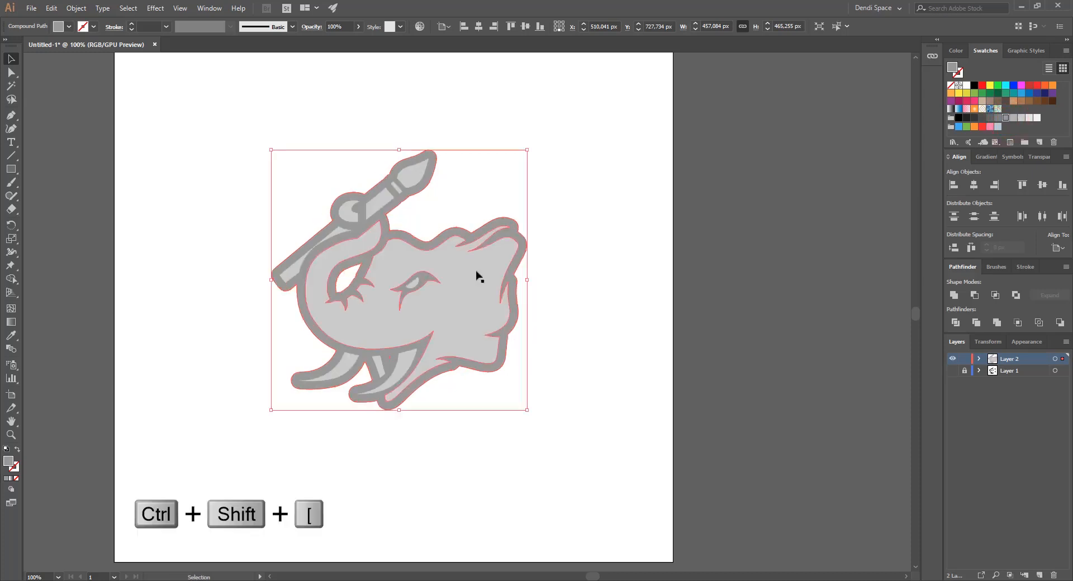
{"action": "left_click", "coordinate": [609, 238]}
{"action": "scroll", "coordinate": [570, 244], "scroll_direction": "down", "scroll_amount": 4}
{"action": "scroll", "coordinate": [561, 233], "scroll_direction": "up", "scroll_amount": 3}
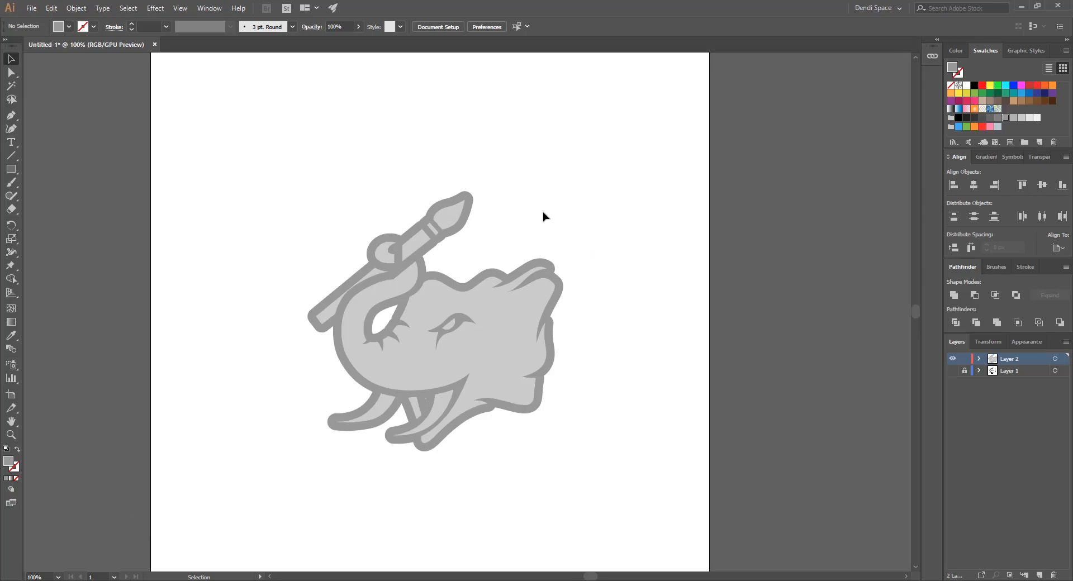
{"action": "left_click_drag", "start_coordinate": [618, 246], "coordinate": [607, 210]}
{"action": "left_click", "coordinate": [649, 185]}
{"action": "left_click_drag", "start_coordinate": [655, 170], "coordinate": [657, 185]}
Place the palette image Color.jpg from the "Part 1 - Membuat Sketsa" folder in File Explorer beside the artboard.
{"action": "mouse_move", "coordinate": [71, 580]}
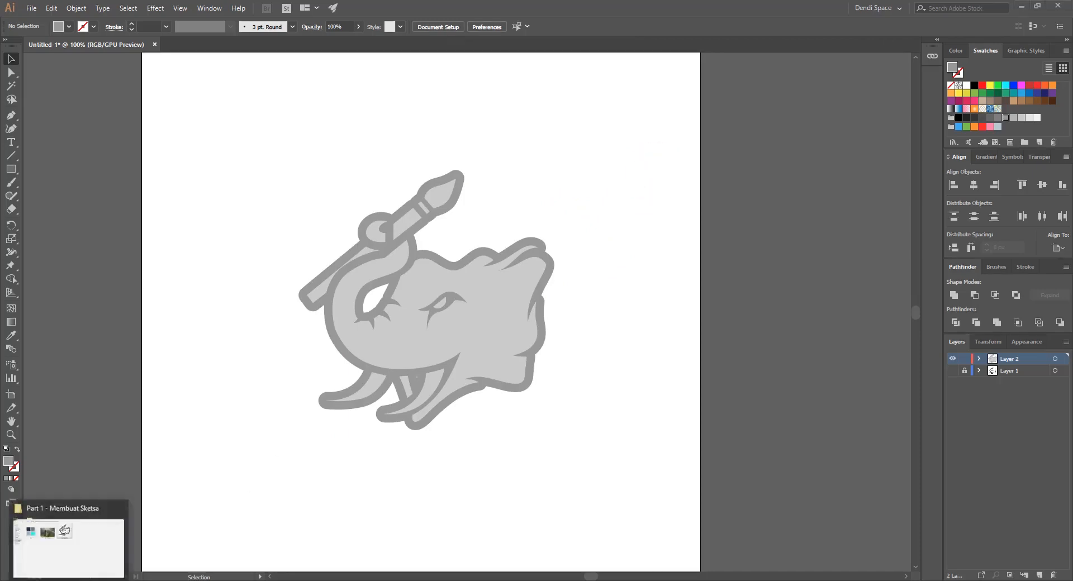
{"action": "left_click", "coordinate": [71, 545]}
{"action": "left_click", "coordinate": [187, 127]}
{"action": "left_click_drag", "start_coordinate": [168, 152], "coordinate": [604, 225]}
{"action": "scroll", "coordinate": [586, 250], "scroll_direction": "down", "scroll_amount": 2}
{"action": "left_click_drag", "start_coordinate": [593, 308], "coordinate": [613, 307]}
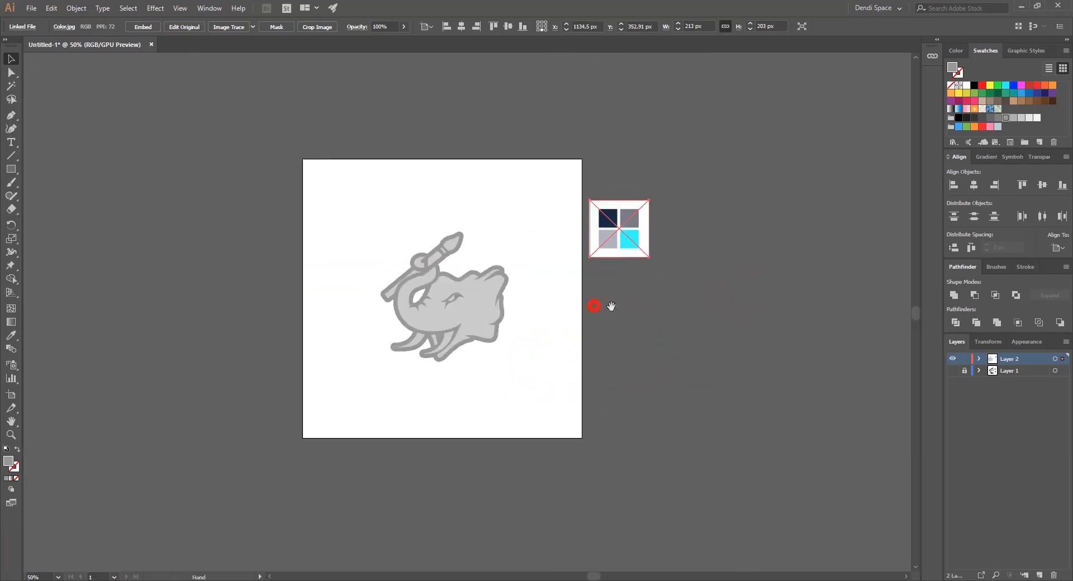
{"action": "left_click", "coordinate": [611, 314]}
Try to recolor only the elephant head with the palette's dark gray using the Eyedropper.
{"action": "scroll", "coordinate": [510, 311], "scroll_direction": "up", "scroll_amount": 2}
{"action": "key", "text": "a"}
{"action": "left_click_drag", "start_coordinate": [456, 273], "coordinate": [430, 346]}
{"action": "key", "text": "ctrl+z"}
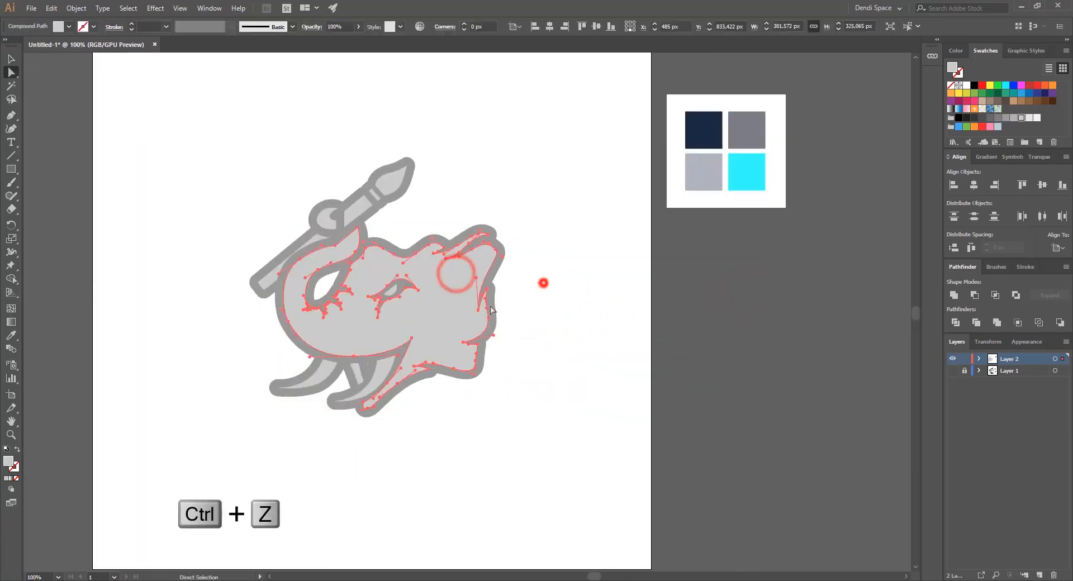
{"action": "left_click", "coordinate": [744, 133]}
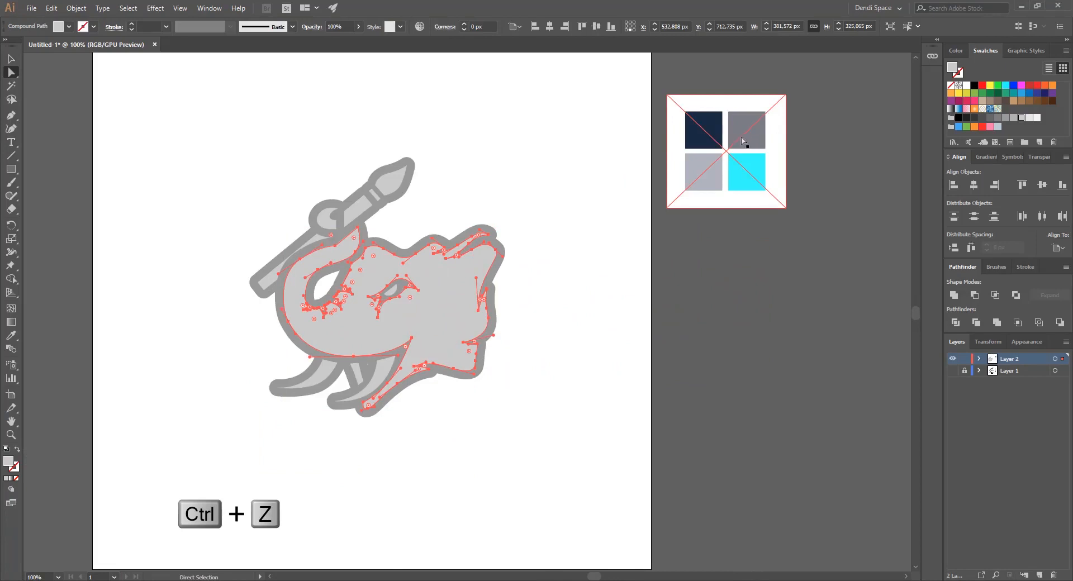
{"action": "left_click", "coordinate": [546, 207]}
{"action": "mouse_move", "coordinate": [455, 285]}
{"action": "left_mouse_down"}
{"action": "mouse_move", "coordinate": [386, 341]}
{"action": "mouse_move", "coordinate": [454, 286]}
{"action": "left_mouse_up"}
{"action": "key", "text": "i"}
{"action": "left_click", "coordinate": [749, 130]}
{"action": "key", "text": "a"}
{"action": "left_click", "coordinate": [461, 146]}
Undo the recoloring of the elephant head and clear the selection.
{"action": "left_click", "coordinate": [391, 180]}
{"action": "key", "text": "i"}
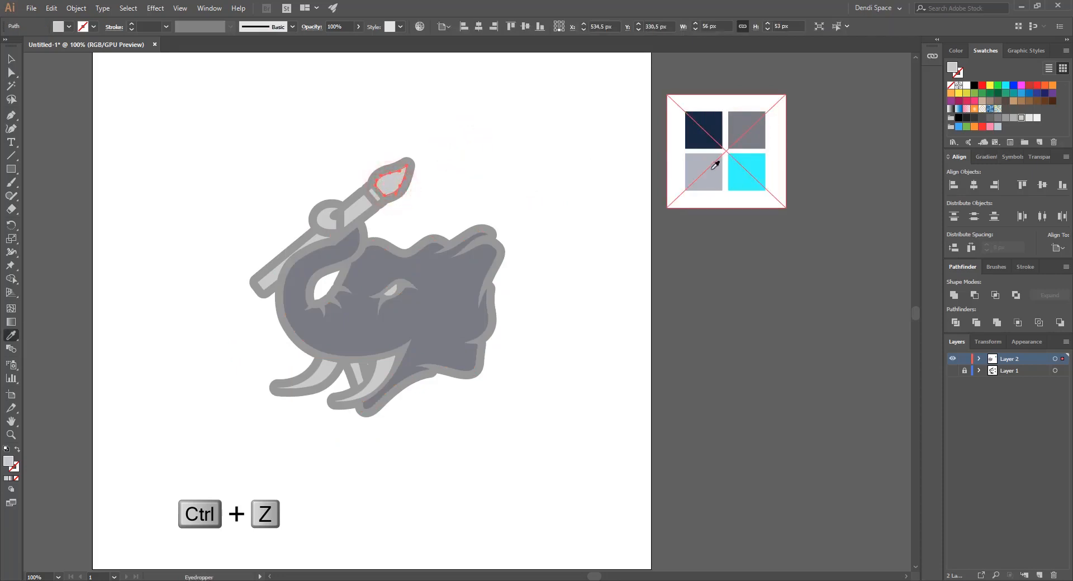
{"action": "key", "text": "v"}
{"action": "left_click", "coordinate": [528, 152]}
{"action": "key", "text": "ctrl+z"}
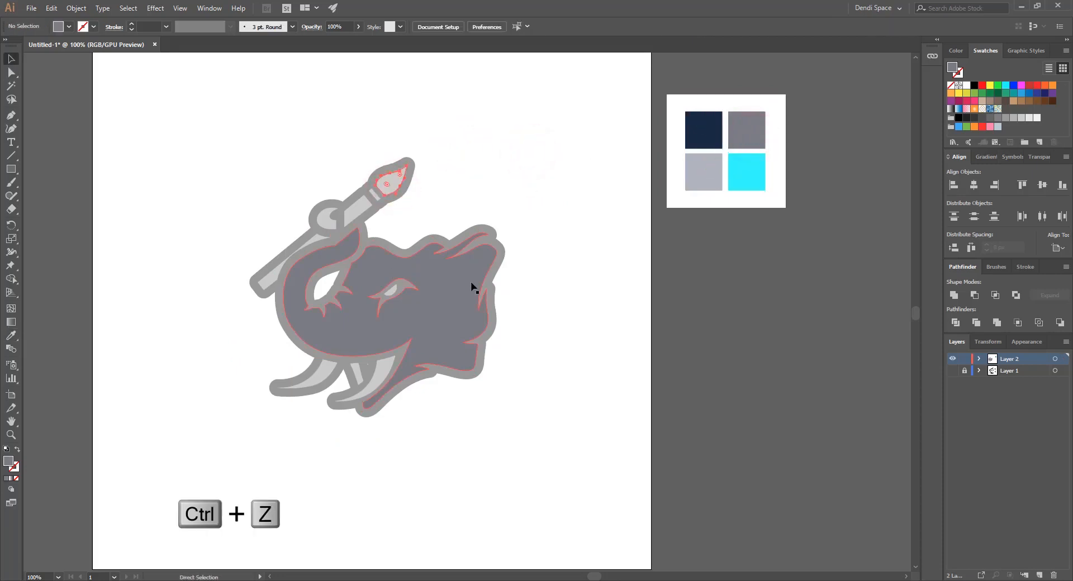
{"action": "key", "text": "ctrl+z"}
{"action": "left_click", "coordinate": [528, 175]}
Select all shapes sharing the head's light gray fill and recolor them with the palette's dark gray using the Eyedropper.
{"action": "left_click", "coordinate": [450, 285]}
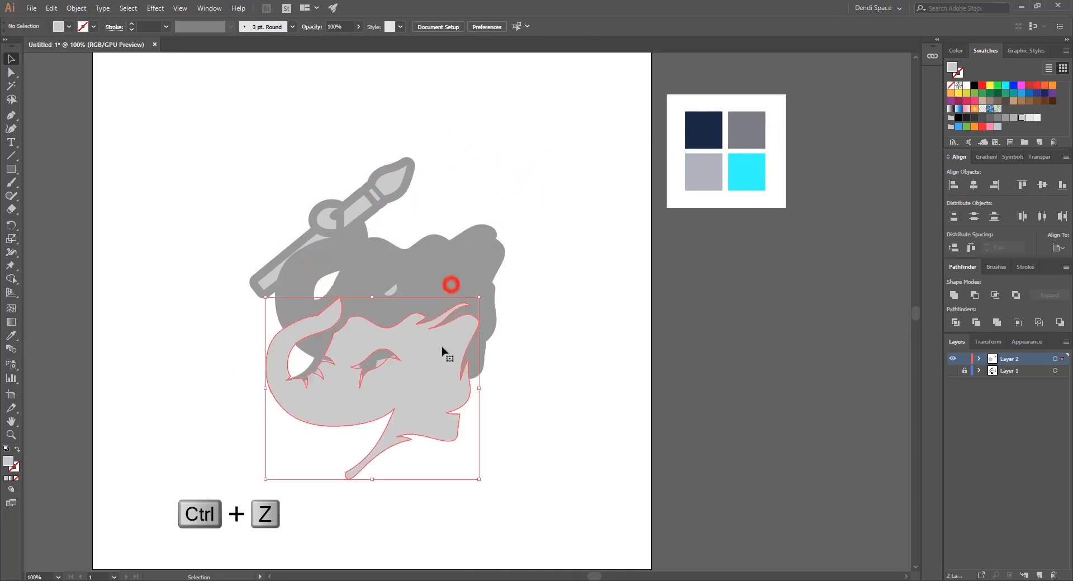
{"action": "left_click", "coordinate": [128, 9]}
{"action": "left_click", "coordinate": [201, 114]}
{"action": "left_click", "coordinate": [316, 163]}
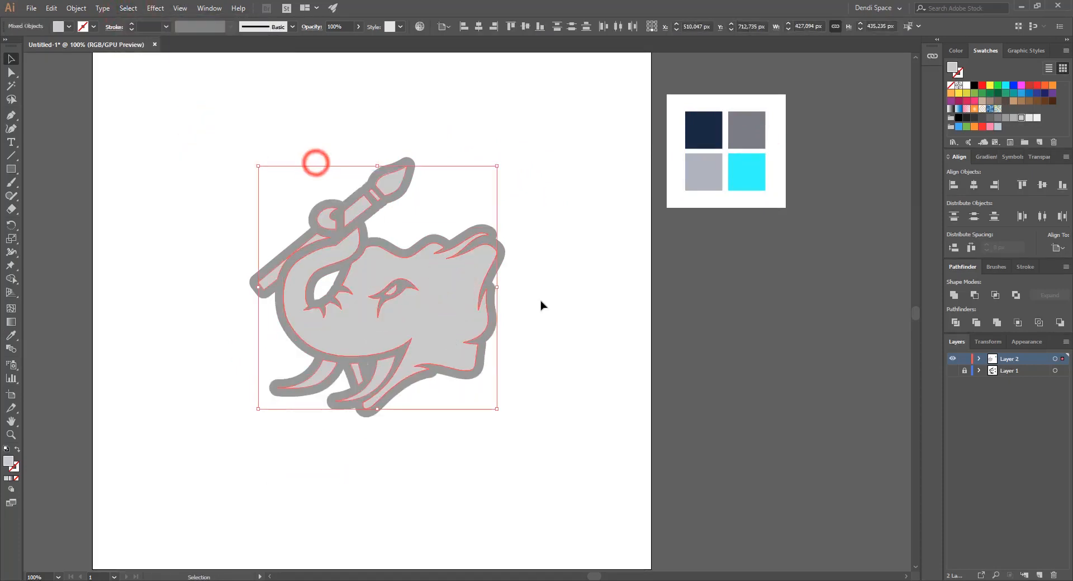
{"action": "key", "text": "i"}
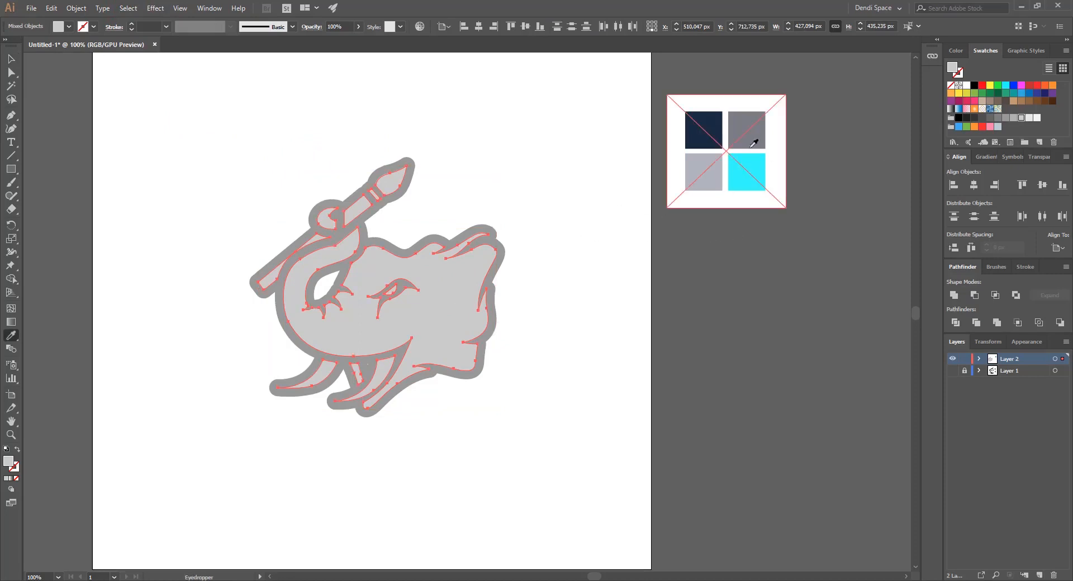
{"action": "left_click", "coordinate": [747, 122]}
{"action": "key", "text": "v"}
{"action": "left_click", "coordinate": [528, 170]}
Select the silhouette behind the logo shapes and recolor it with the palette's dark navy using the Eyedropper.
{"action": "left_click_drag", "start_coordinate": [502, 243], "coordinate": [522, 336]}
{"action": "key", "text": "ctrl+z"}
{"action": "left_click_drag", "start_coordinate": [499, 267], "coordinate": [535, 202]}
{"action": "key", "text": "ctrl+z"}
{"action": "left_click", "coordinate": [126, 9]}
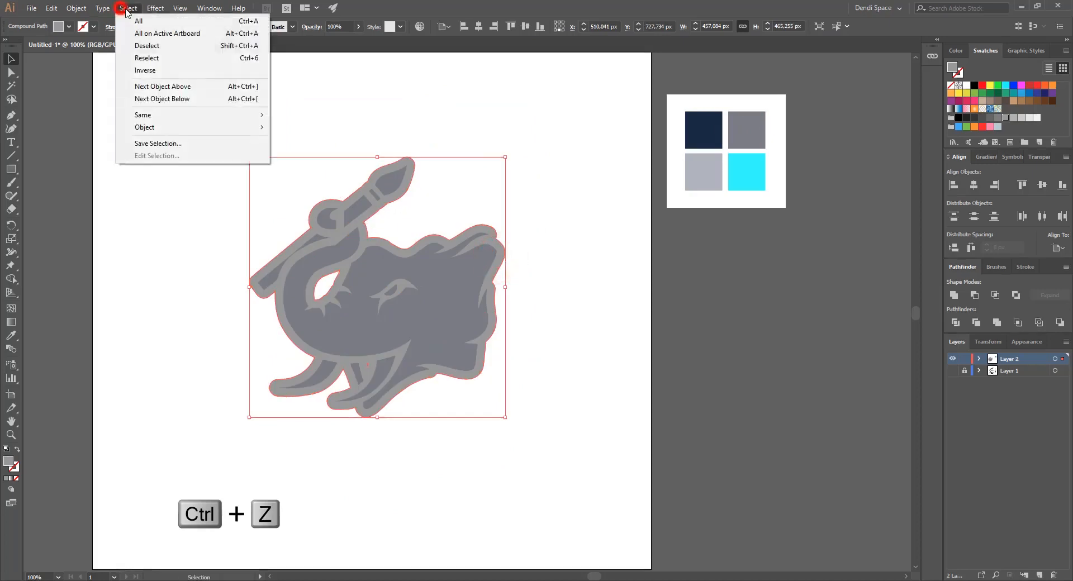
{"action": "left_click", "coordinate": [168, 114]}
{"action": "left_click", "coordinate": [312, 163]}
{"action": "key", "text": "i"}
{"action": "left_click", "coordinate": [719, 117]}
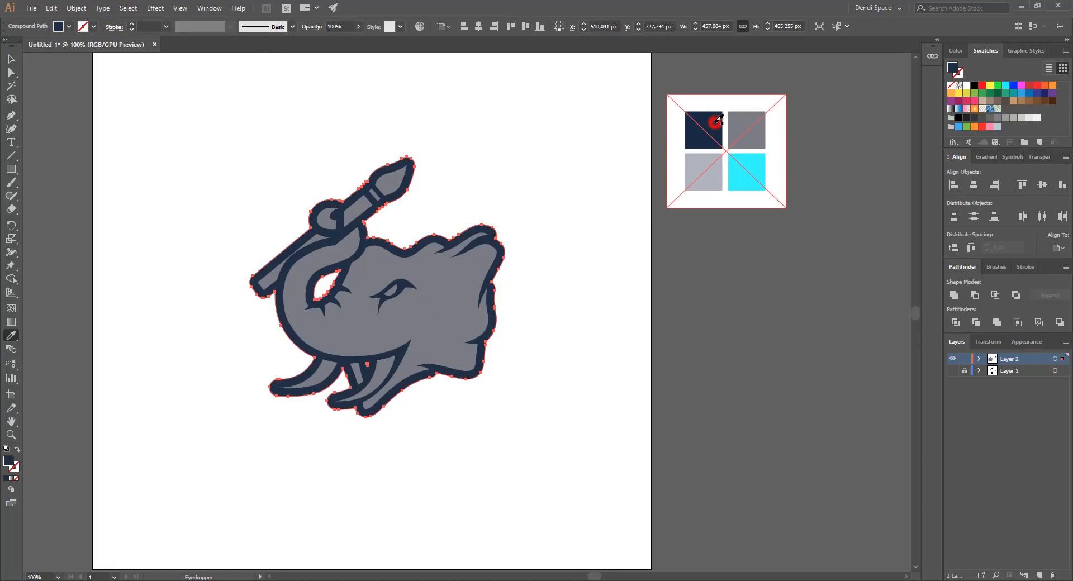
{"action": "key", "text": "v"}
{"action": "left_click", "coordinate": [561, 165]}
Examine the recolored elephant logo as a whole, at small size and close up.
{"action": "key", "text": "ctrl+minus"}
{"action": "key", "text": "ctrl+minus"}
{"action": "key", "text": "ctrl+minus"}
{"action": "key", "text": "ctrl+minus"}
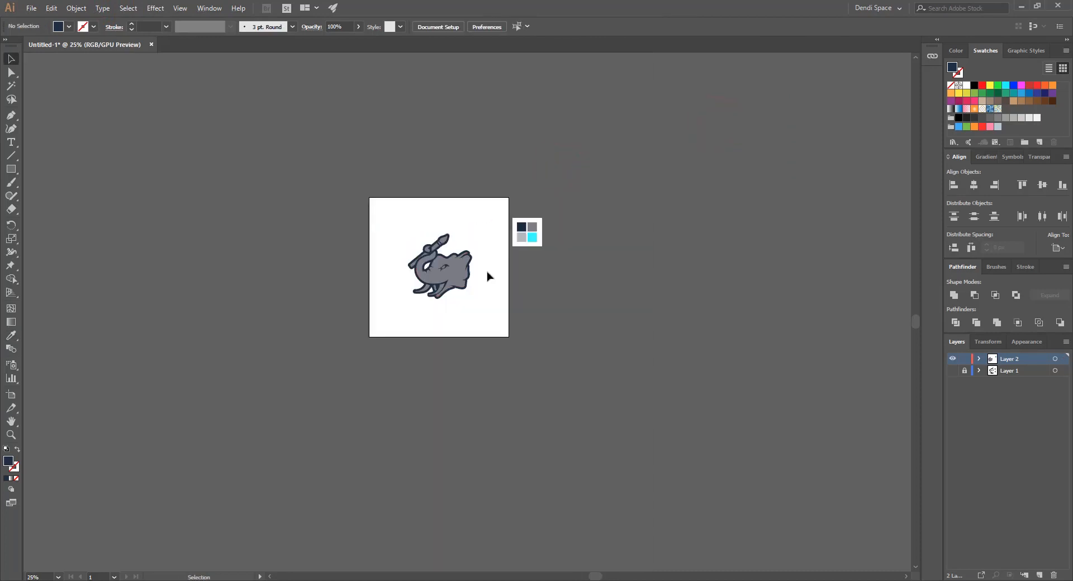
{"action": "scroll", "coordinate": [487, 275], "scroll_direction": "up", "scroll_amount": 3}
{"action": "left_click_drag", "start_coordinate": [456, 197], "coordinate": [493, 197]}
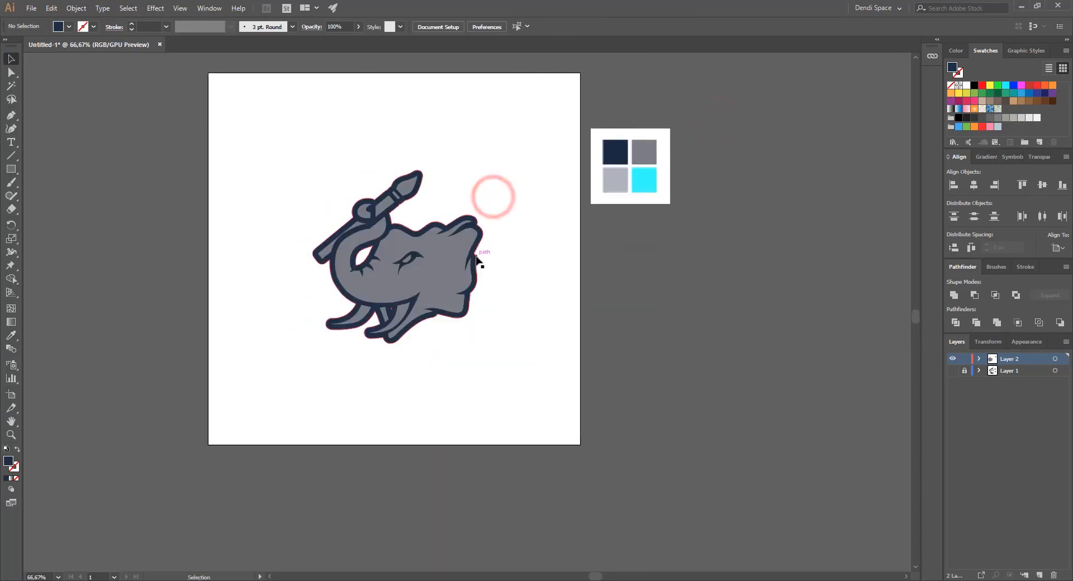
{"action": "scroll", "coordinate": [457, 234], "scroll_direction": "up", "scroll_amount": 1}
{"action": "left_click_drag", "start_coordinate": [540, 109], "coordinate": [198, 520]}
{"action": "left_click", "coordinate": [587, 333]}
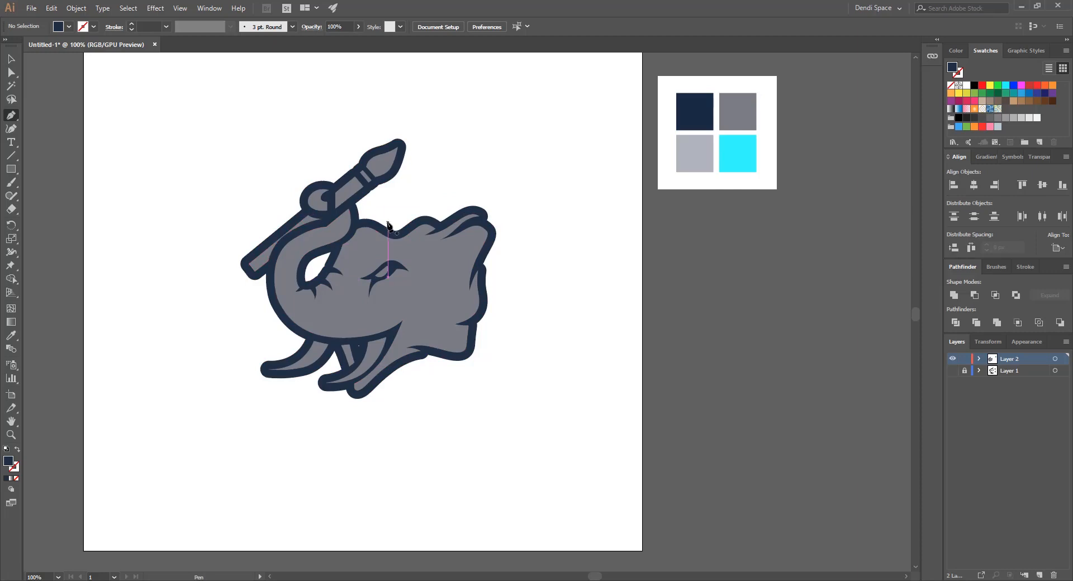
Fill the paintbrush's bristle tip with white.
{"action": "left_click_drag", "start_coordinate": [502, 144], "coordinate": [517, 168]}
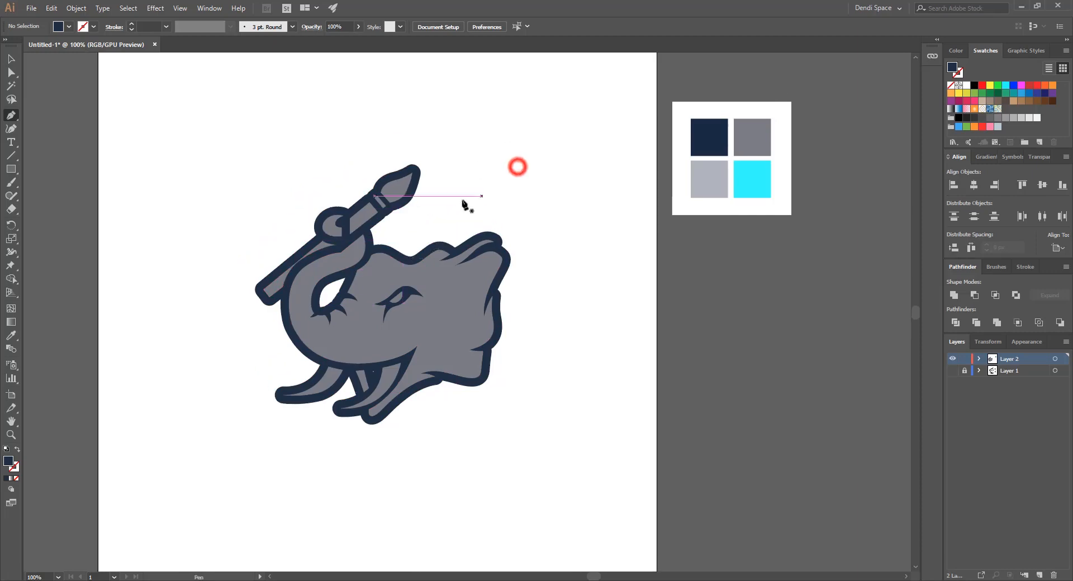
{"action": "scroll", "coordinate": [398, 173], "scroll_direction": "up", "scroll_amount": 1}
{"action": "key", "text": "a"}
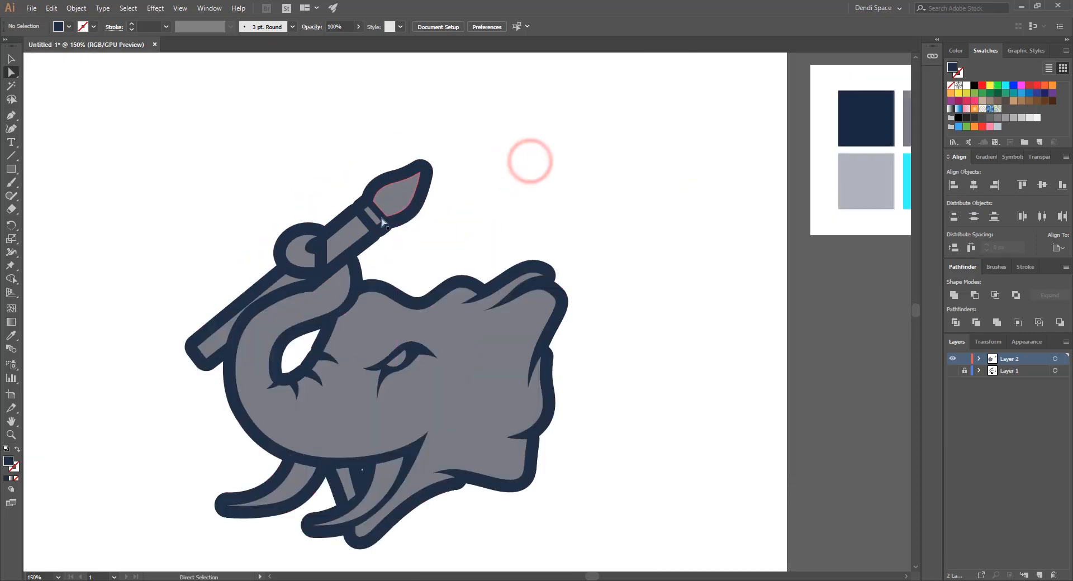
{"action": "left_click_drag", "start_coordinate": [407, 191], "coordinate": [526, 179]}
{"action": "key", "text": "ctrl+z"}
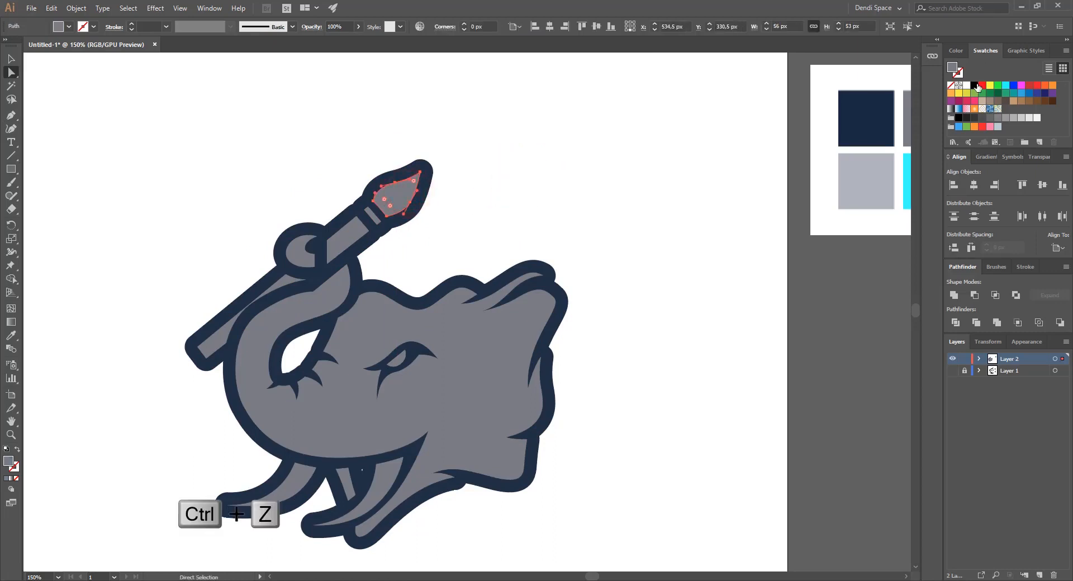
{"action": "left_click", "coordinate": [967, 86]}
{"action": "left_click", "coordinate": [573, 166]}
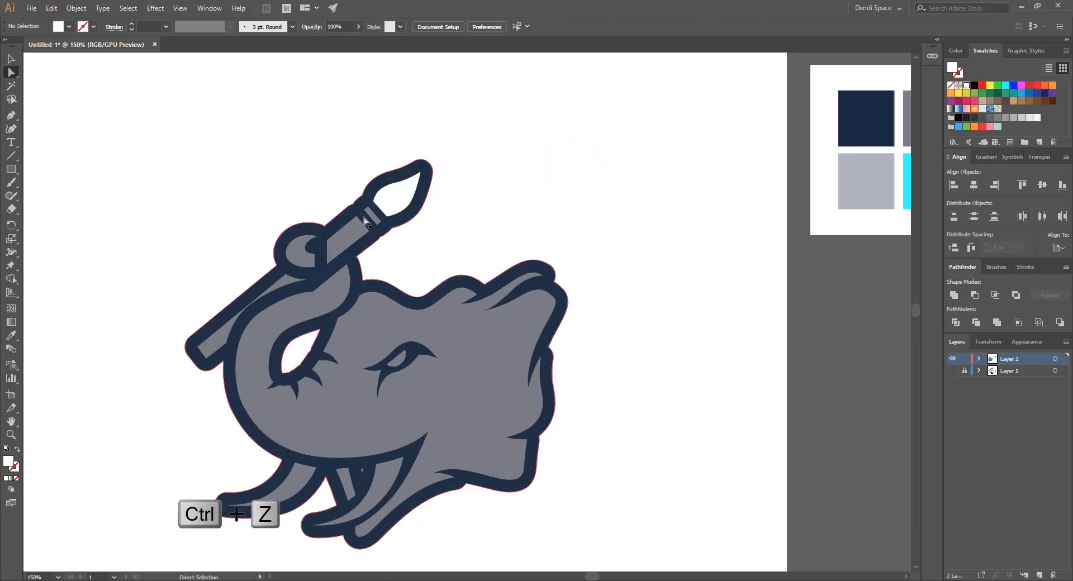
Draw a closed white highlight shape with the Pen tool, its straight edge running lengthwise along the upper side of the paintbrush handle.
{"action": "left_click_drag", "start_coordinate": [368, 246], "coordinate": [455, 189]}
{"action": "scroll", "coordinate": [369, 242], "scroll_direction": "up", "scroll_amount": 2}
{"action": "scroll", "coordinate": [444, 192], "scroll_direction": "down", "scroll_amount": 2}
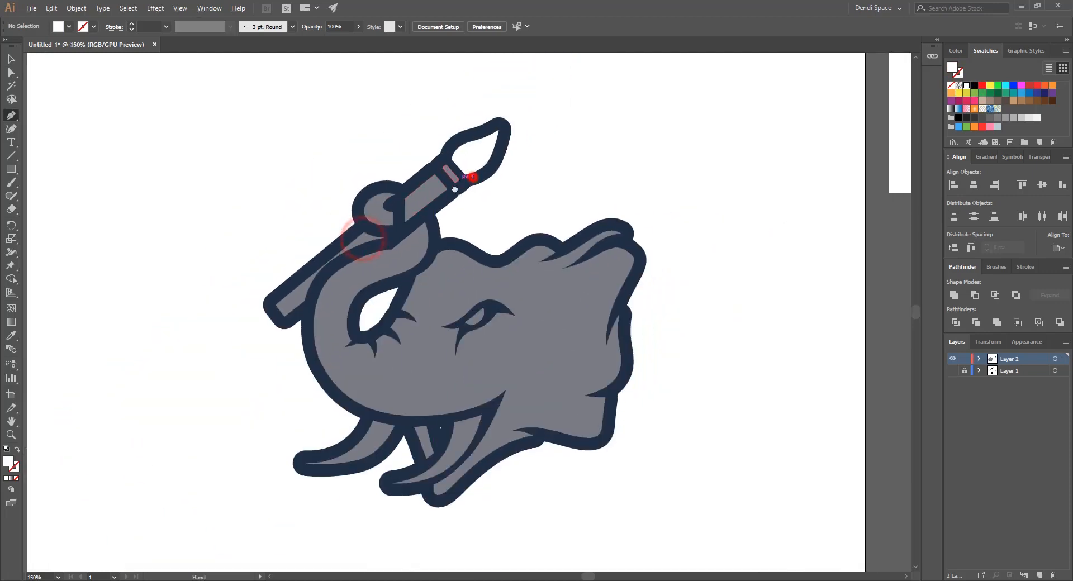
{"action": "scroll", "coordinate": [456, 170], "scroll_direction": "up", "scroll_amount": 1}
{"action": "left_click", "coordinate": [469, 157]}
{"action": "left_click_drag", "start_coordinate": [205, 365], "coordinate": [200, 284]}
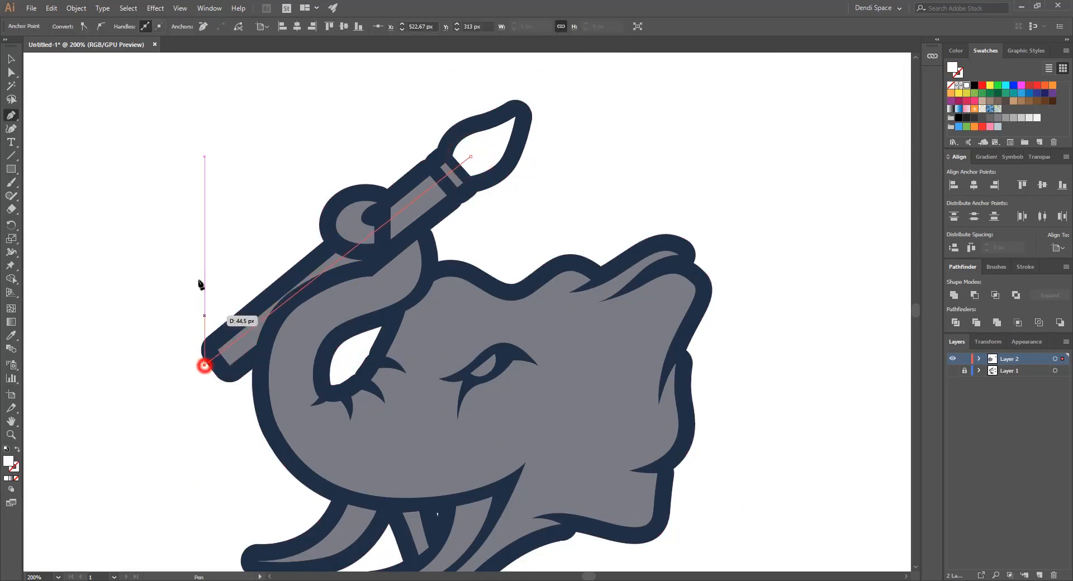
{"action": "left_click", "coordinate": [199, 280]}
{"action": "left_click", "coordinate": [422, 134]}
{"action": "left_click", "coordinate": [473, 157]}
{"action": "key", "text": "v"}
{"action": "left_click", "coordinate": [590, 158]}
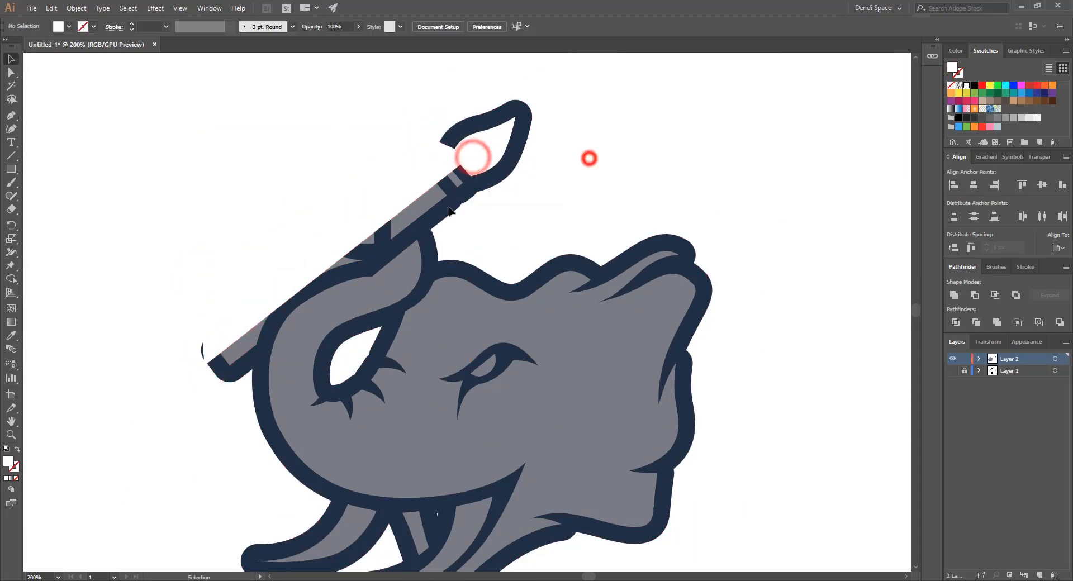
Select the white shape with the handle and ferrule pieces and remove its excess outside them with the Shape Builder.
{"action": "left_click_drag", "start_coordinate": [406, 197], "coordinate": [397, 113]}
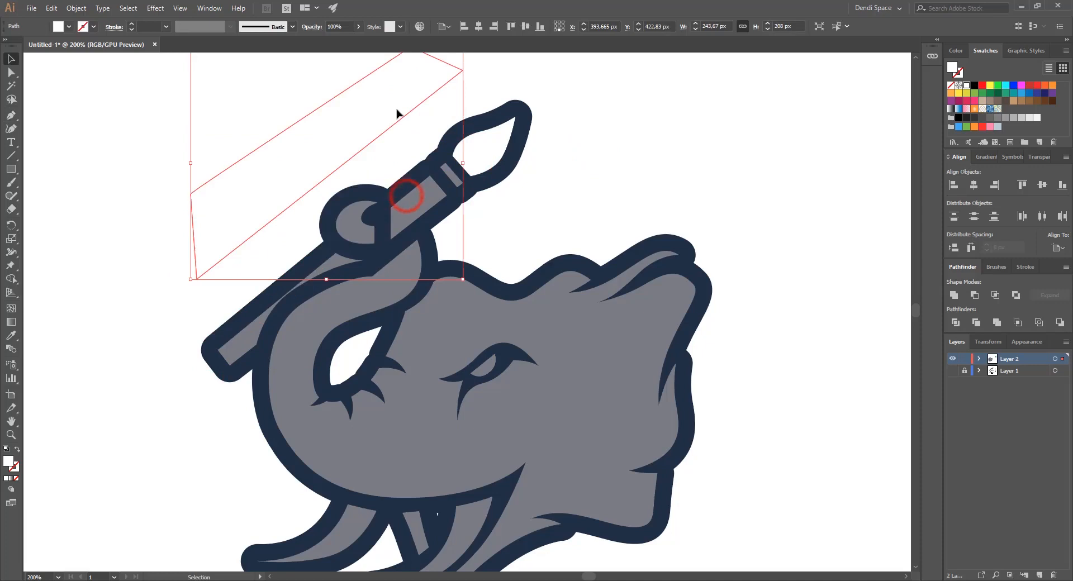
{"action": "key", "text": "ctrl+z"}
{"action": "scroll", "coordinate": [380, 246], "scroll_direction": "up", "scroll_amount": 1}
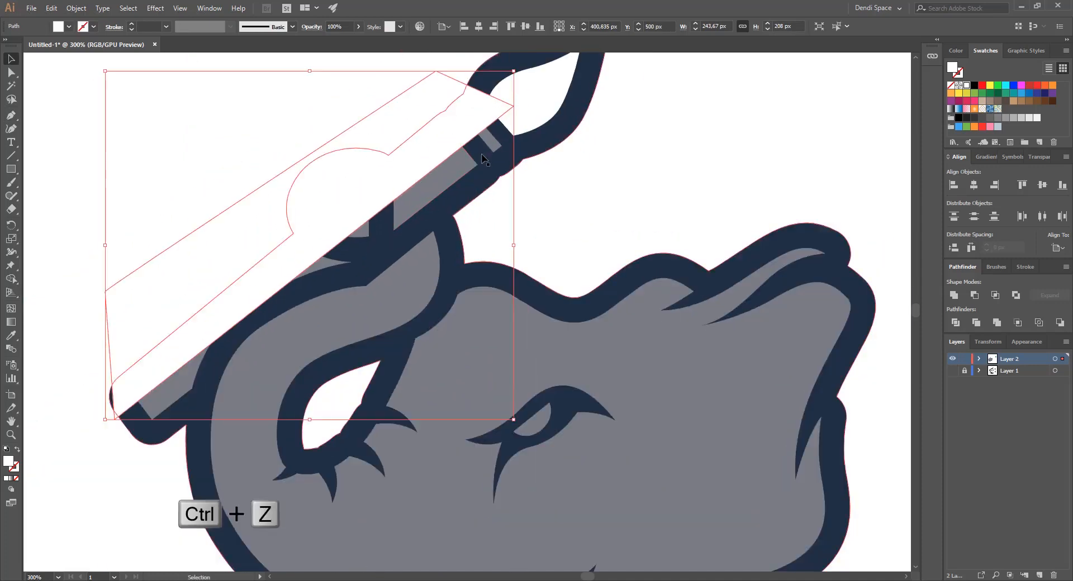
{"action": "left_click", "coordinate": [486, 147], "text": "shift"}
{"action": "left_click", "coordinate": [451, 173], "text": "shift"}
{"action": "left_click", "coordinate": [329, 263], "text": "shift"}
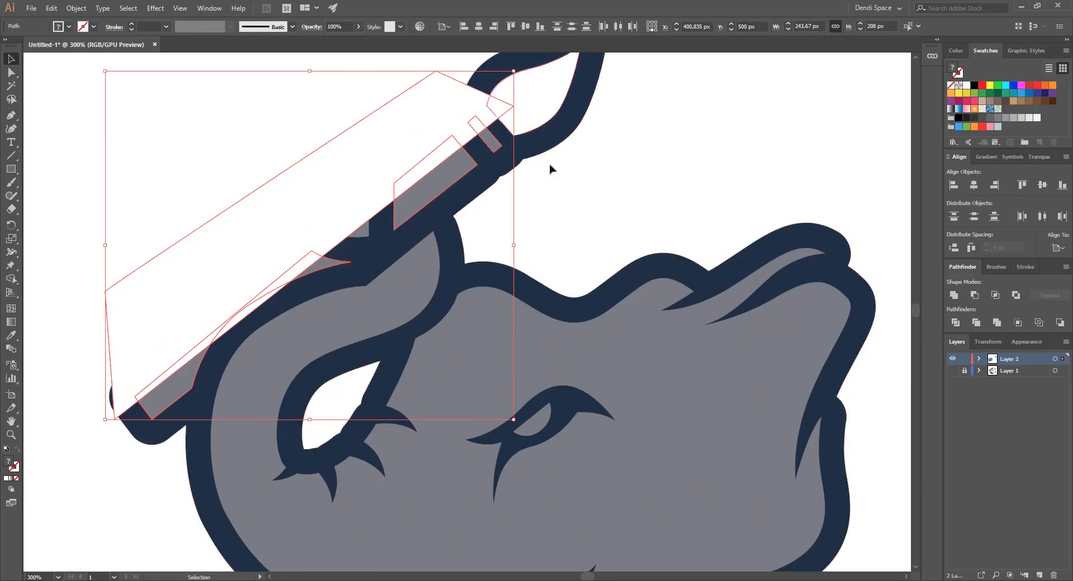
{"action": "left_click", "coordinate": [11, 279]}
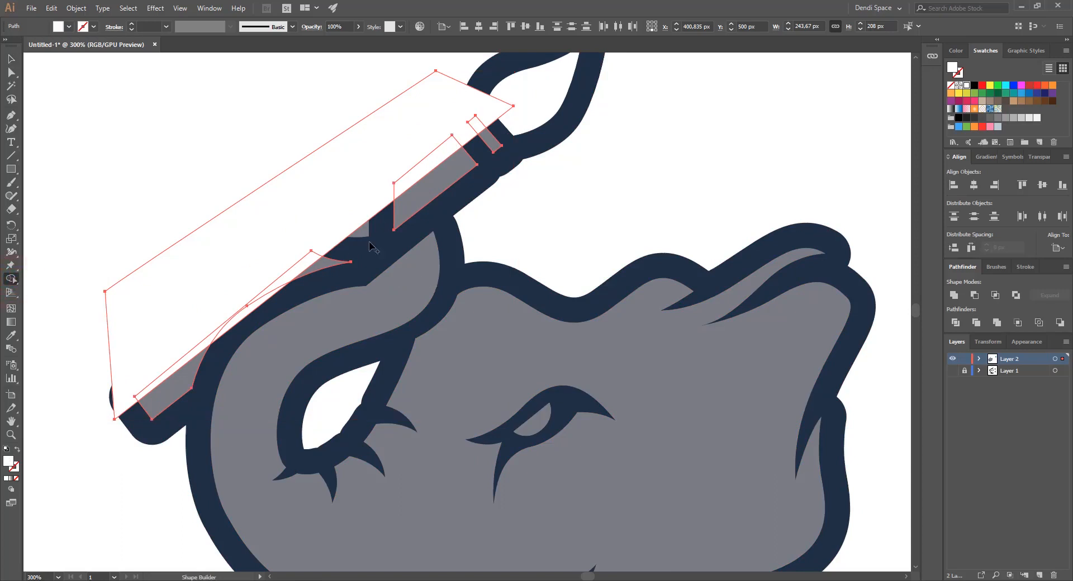
{"action": "left_click", "coordinate": [357, 222], "text": "alt"}
{"action": "key", "text": "a"}
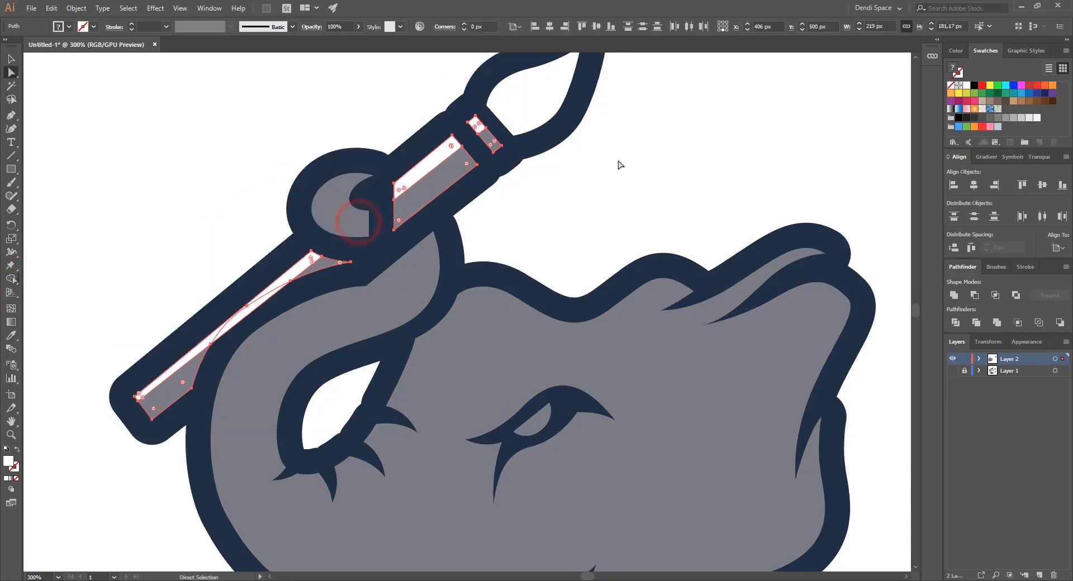
{"action": "left_click", "coordinate": [618, 161]}
{"action": "scroll", "coordinate": [435, 211], "scroll_direction": "down", "scroll_amount": 2}
{"action": "scroll", "coordinate": [441, 258], "scroll_direction": "up", "scroll_amount": 3}
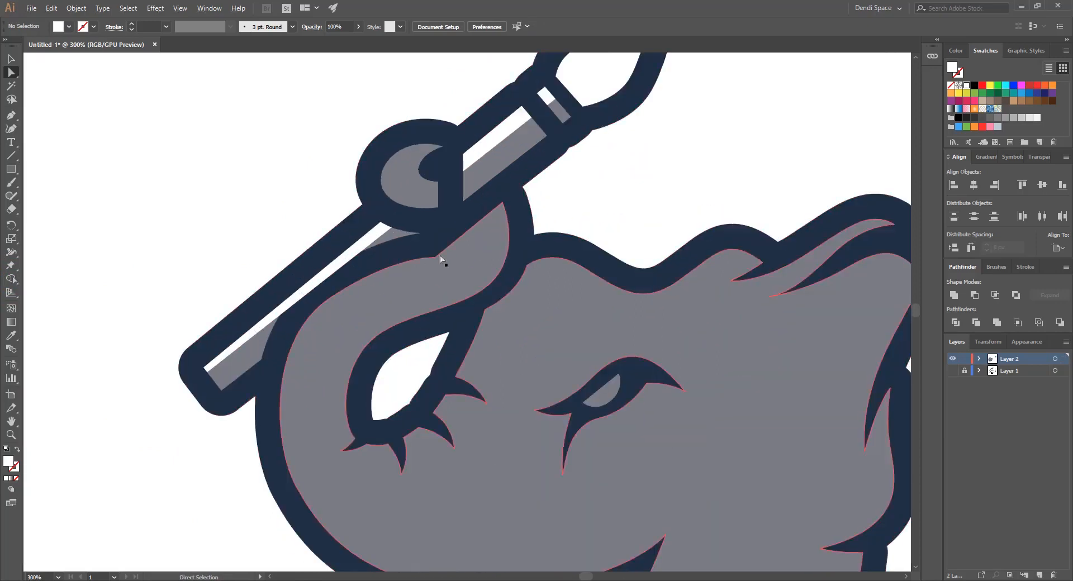
Remove the part of the lower handle's white highlight that overlaps the trunk outline using the Shape Builder.
{"action": "scroll", "coordinate": [447, 249], "scroll_direction": "down", "scroll_amount": 3}
{"action": "scroll", "coordinate": [403, 256], "scroll_direction": "up", "scroll_amount": 4}
{"action": "left_click_drag", "start_coordinate": [384, 274], "coordinate": [319, 231]}
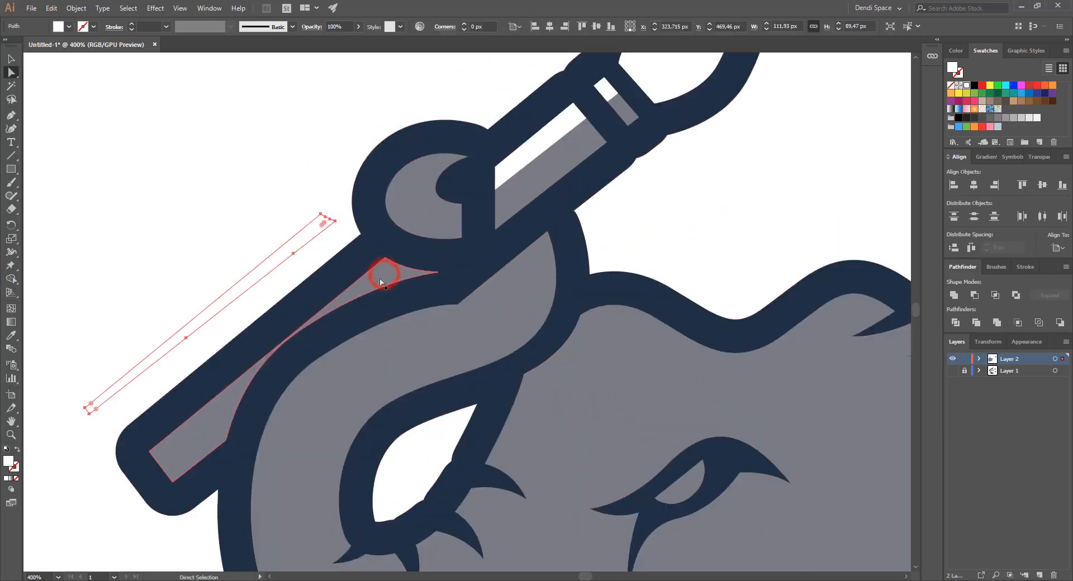
{"action": "key", "text": "ctrl+z"}
{"action": "left_click", "coordinate": [409, 277], "text": "shift"}
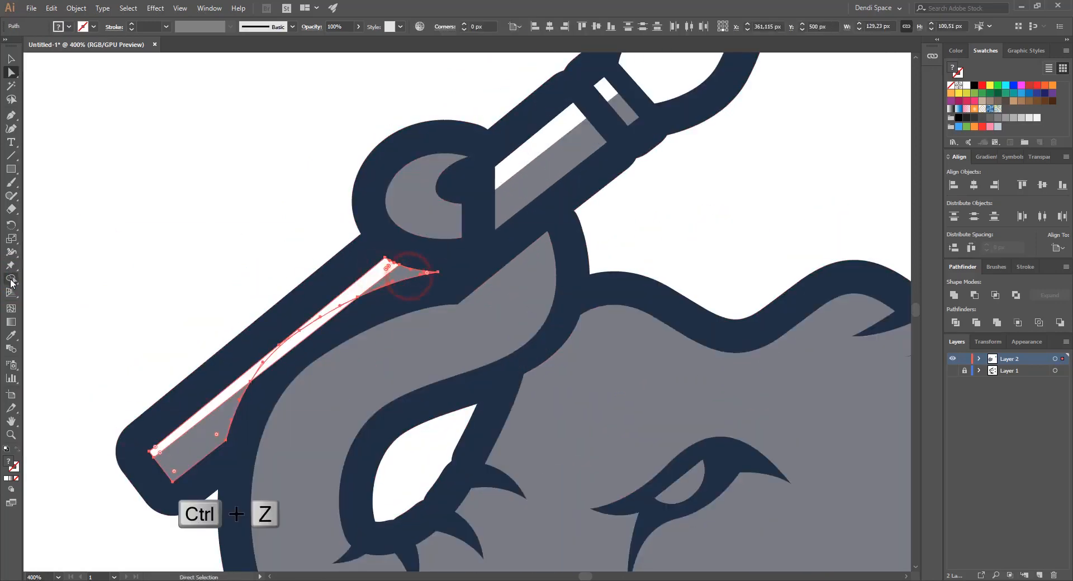
{"action": "left_click", "coordinate": [10, 279]}
{"action": "left_click", "coordinate": [296, 336], "text": "alt"}
{"action": "key", "text": "a"}
{"action": "left_click", "coordinate": [271, 230]}
{"action": "scroll", "coordinate": [307, 227], "scroll_direction": "down", "scroll_amount": 2}
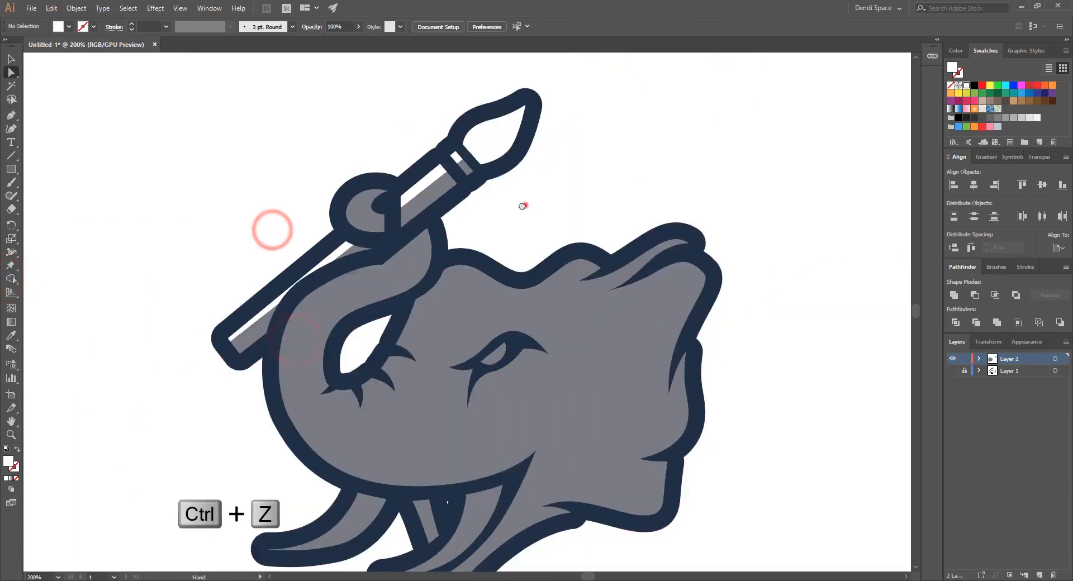
Draw a closed shape with the Pen tool that covers the lower edge of the paintbrush handle from the ferrule to the end.
{"action": "left_click_drag", "start_coordinate": [525, 205], "coordinate": [507, 202]}
{"action": "key", "text": "p"}
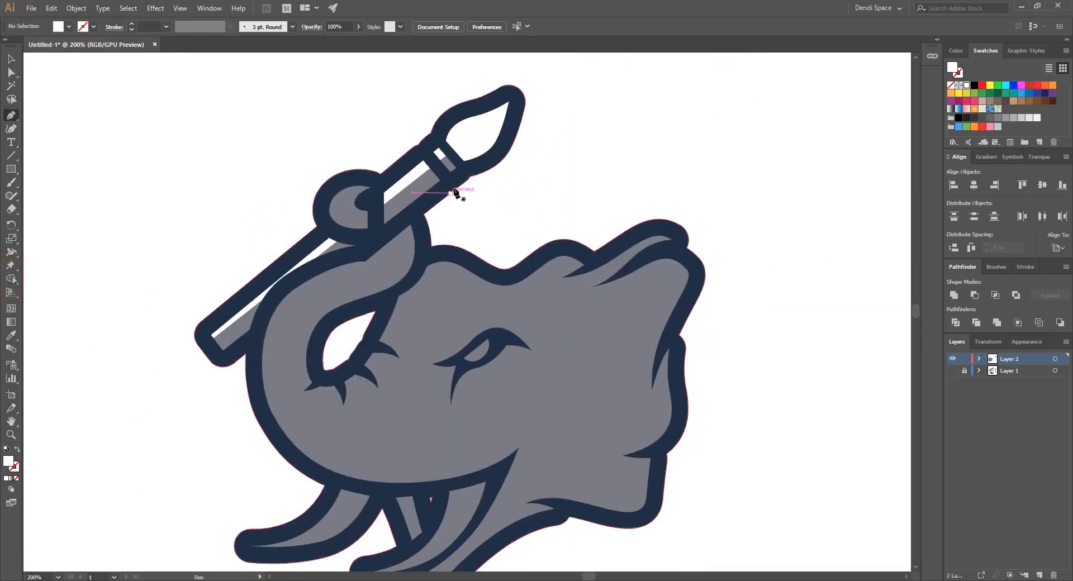
{"action": "scroll", "coordinate": [456, 189], "scroll_direction": "up", "scroll_amount": 1}
{"action": "left_click_drag", "start_coordinate": [458, 151], "coordinate": [496, 129]}
{"action": "left_click", "coordinate": [500, 127]}
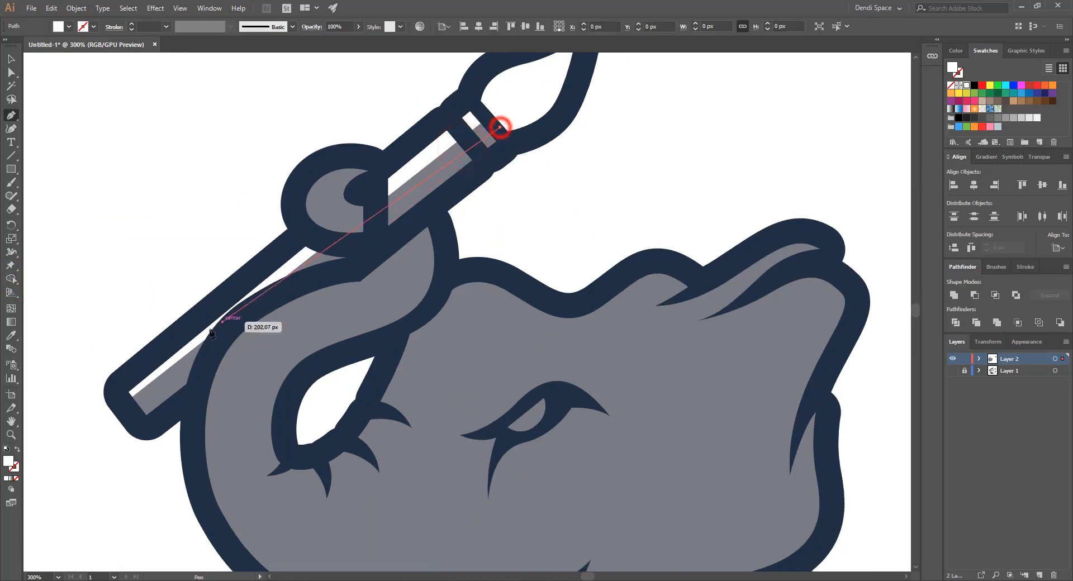
{"action": "left_click", "coordinate": [115, 432]}
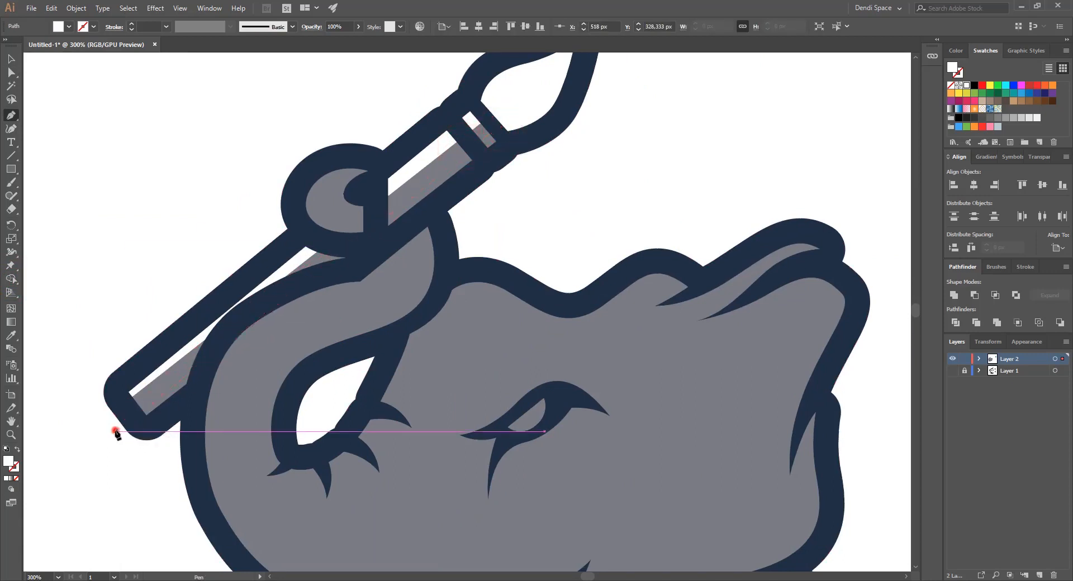
{"action": "left_click", "coordinate": [130, 450]}
{"action": "left_click", "coordinate": [458, 349]}
{"action": "left_click", "coordinate": [534, 147]}
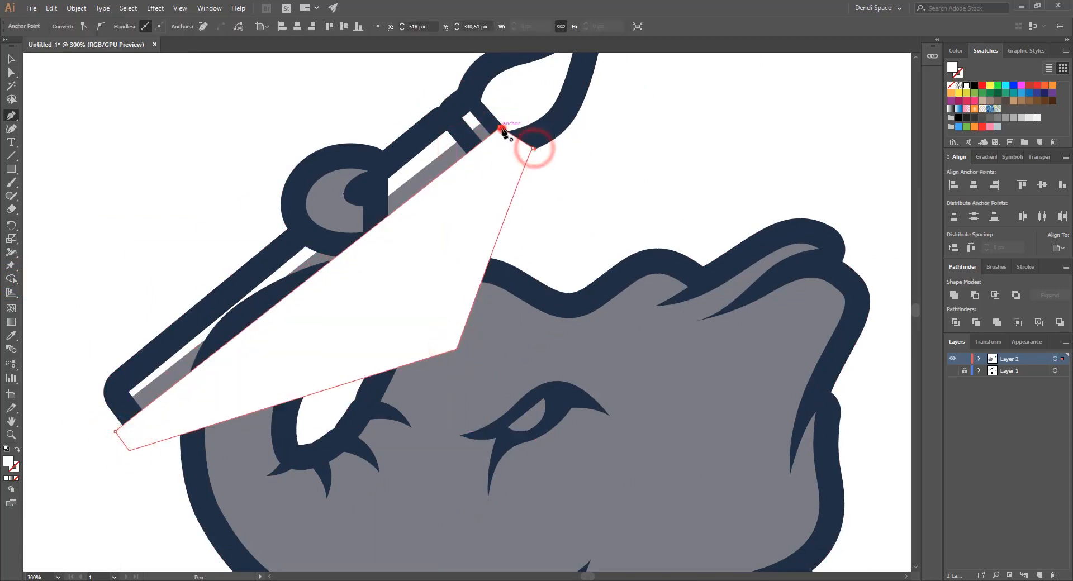
{"action": "left_click", "coordinate": [500, 127]}
Recolor the new handle shading shape with the palette's cyan using the Eyedropper.
{"action": "scroll", "coordinate": [384, 134], "scroll_direction": "down", "scroll_amount": 3}
{"action": "key", "text": "i"}
{"action": "left_click", "coordinate": [796, 102]}
{"action": "key", "text": "v"}
{"action": "left_click", "coordinate": [561, 202]}
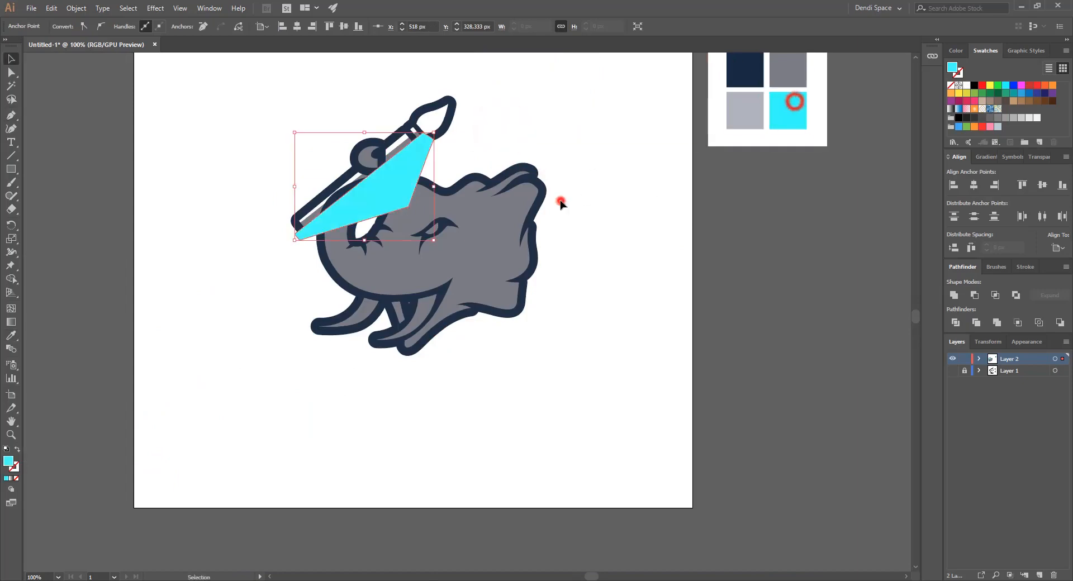
Select the cyan shape with the handle and ferrule pieces and trim it to a lower-edge strip with the Shape Builder.
{"action": "scroll", "coordinate": [385, 132], "scroll_direction": "up", "scroll_amount": 1}
{"action": "left_click_drag", "start_coordinate": [436, 167], "coordinate": [556, 168]}
{"action": "left_click", "coordinate": [622, 141]}
{"action": "scroll", "coordinate": [497, 190], "scroll_direction": "up", "scroll_amount": 1}
{"action": "left_click", "coordinate": [519, 179]}
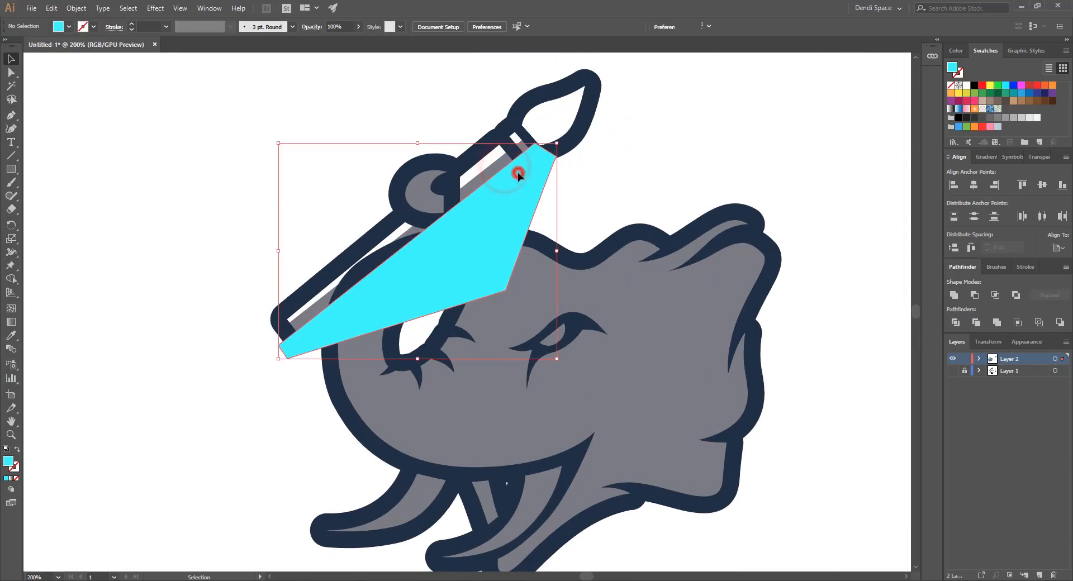
{"action": "scroll", "coordinate": [523, 160], "scroll_direction": "up", "scroll_amount": 1}
{"action": "left_click", "coordinate": [517, 149], "text": "shift"}
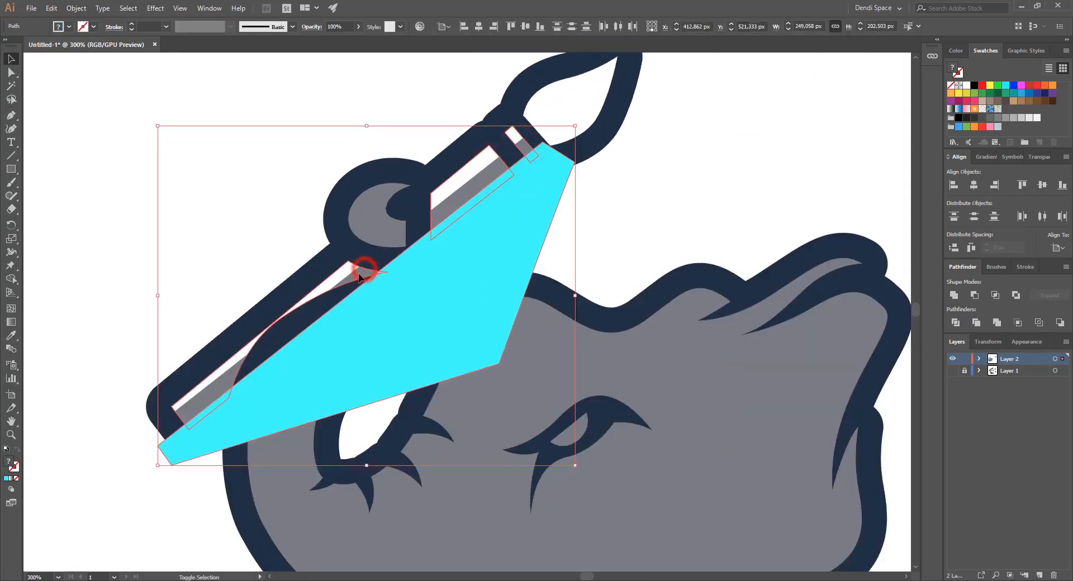
{"action": "left_click", "coordinate": [11, 279]}
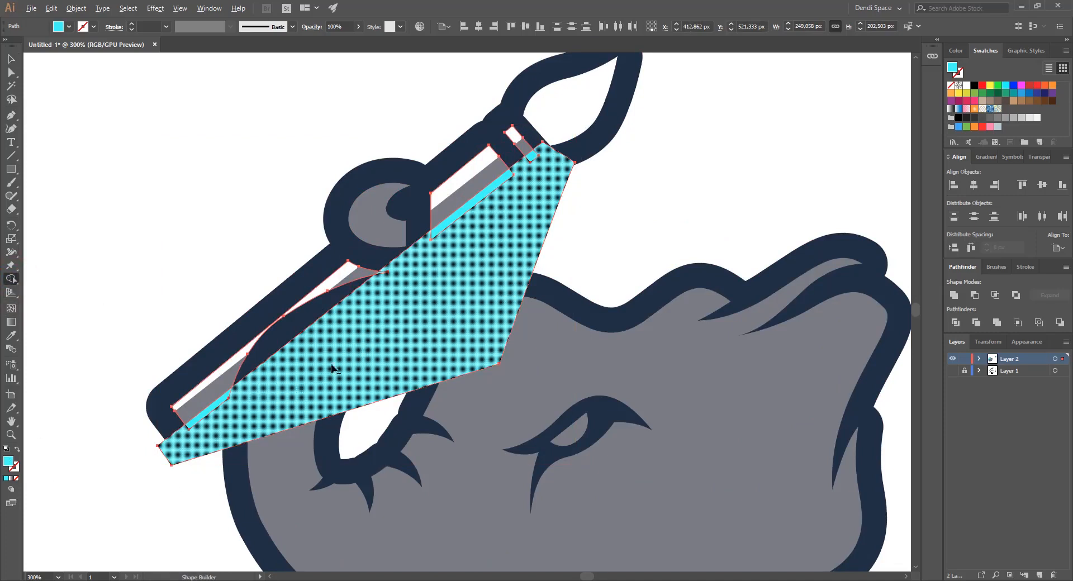
{"action": "left_click", "coordinate": [460, 268], "text": "alt"}
{"action": "left_click", "coordinate": [670, 218]}
{"action": "key", "text": "v"}
{"action": "key", "text": "ctrl+minus"}
{"action": "key", "text": "ctrl+minus"}
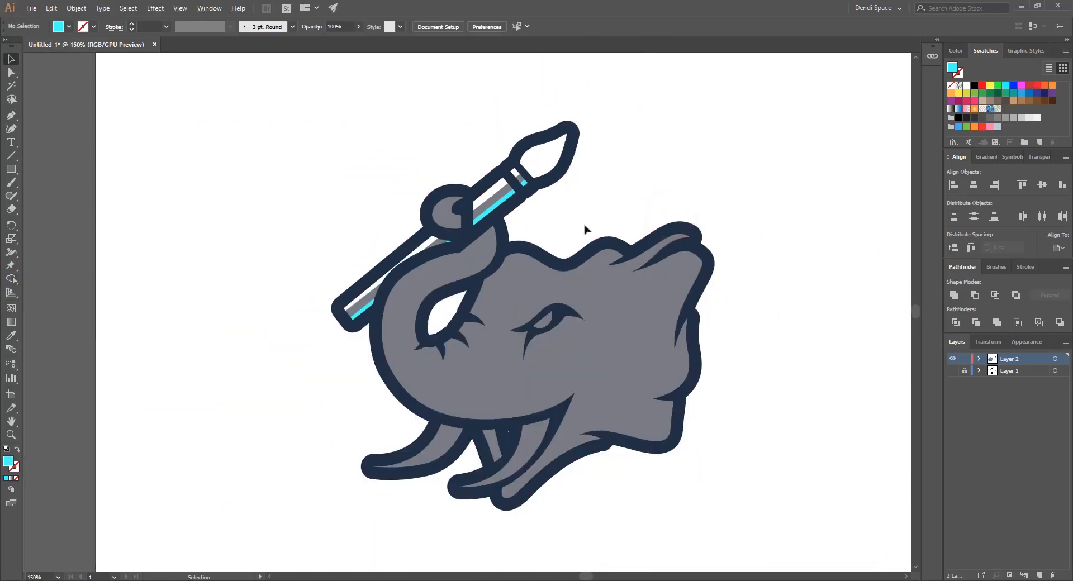
{"action": "scroll", "coordinate": [533, 202], "scroll_direction": "up", "scroll_amount": 2}
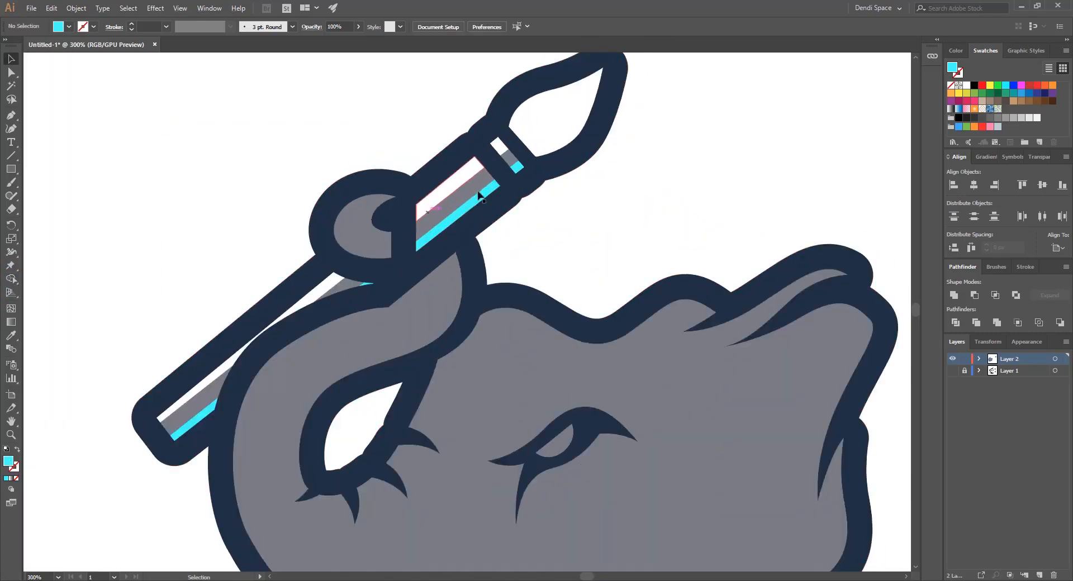
{"action": "scroll", "coordinate": [593, 185], "scroll_direction": "down", "scroll_amount": 2}
{"action": "left_click_drag", "start_coordinate": [676, 168], "coordinate": [584, 152]}
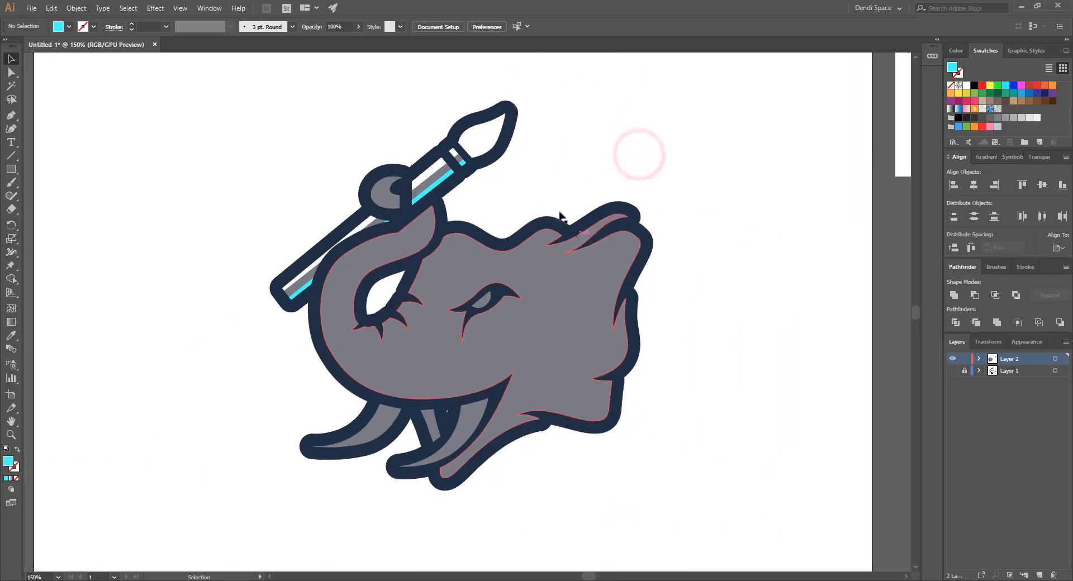
{"action": "scroll", "coordinate": [556, 170], "scroll_direction": "up", "scroll_amount": 1}
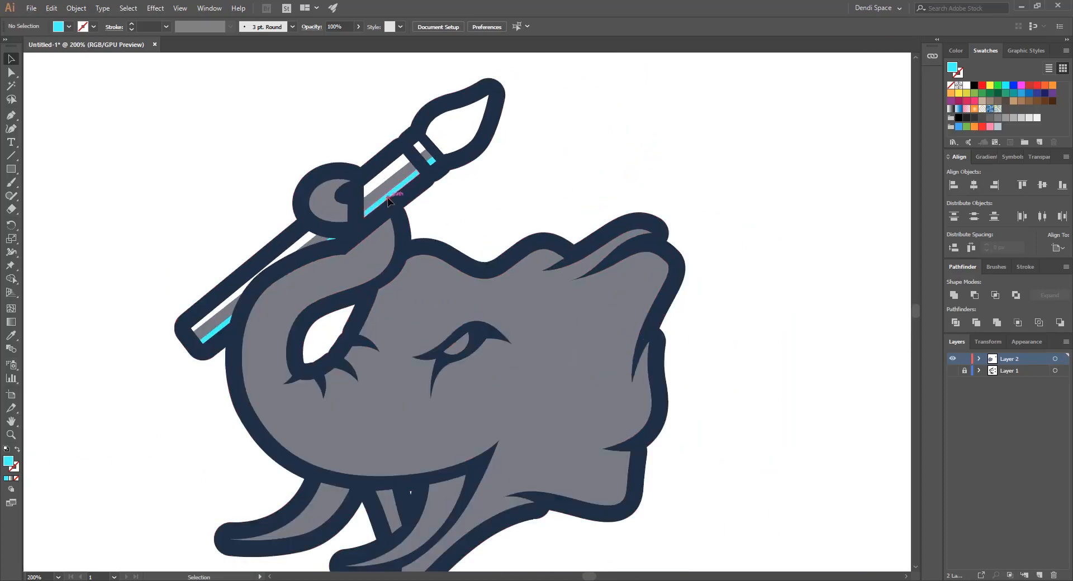
{"action": "left_click_drag", "start_coordinate": [388, 198], "coordinate": [371, 262]}
{"action": "key", "text": "ctrl+z"}
{"action": "left_click", "coordinate": [497, 207]}
Draw cyan shading and white highlight shapes along the brush tip, tusks, trunk, head and ears, trimming them to the artwork.
{"action": "key", "text": "p"}
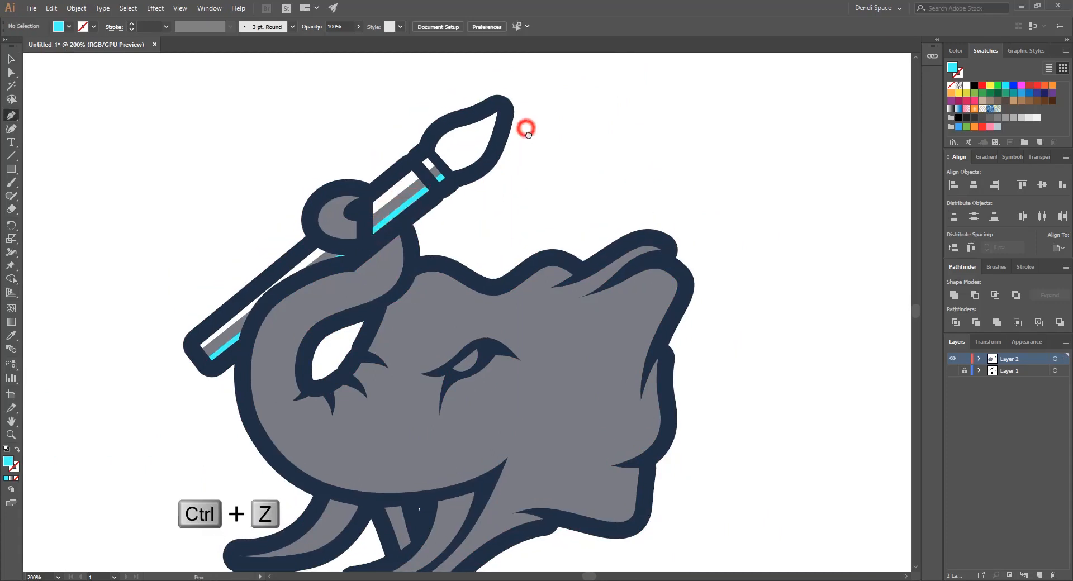
{"action": "scroll", "coordinate": [528, 127], "scroll_direction": "up", "scroll_amount": 2}
{"action": "left_click", "coordinate": [431, 179]}
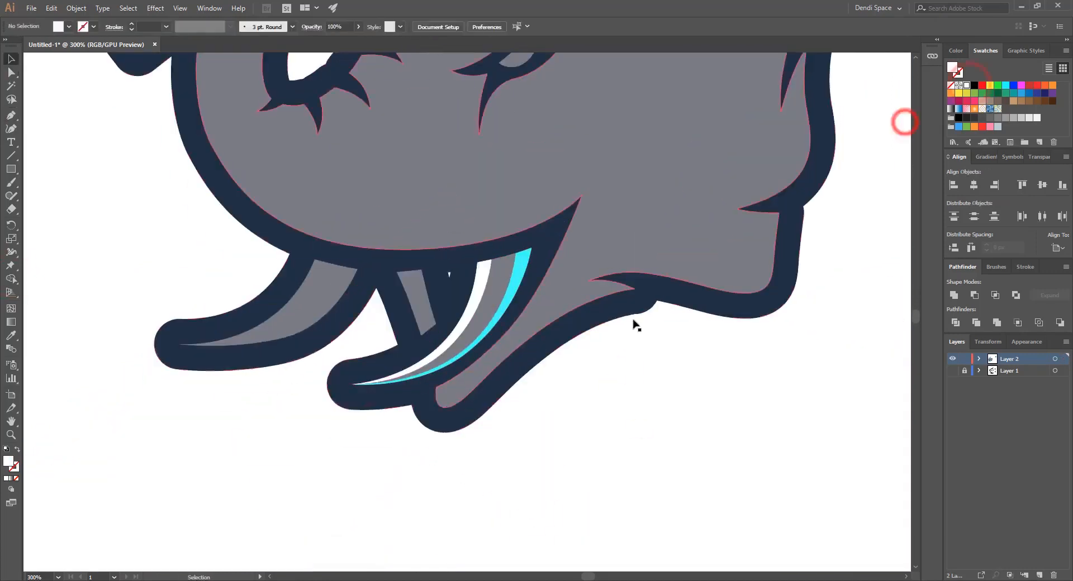
{"action": "key", "text": "ctrl+shift+z"}
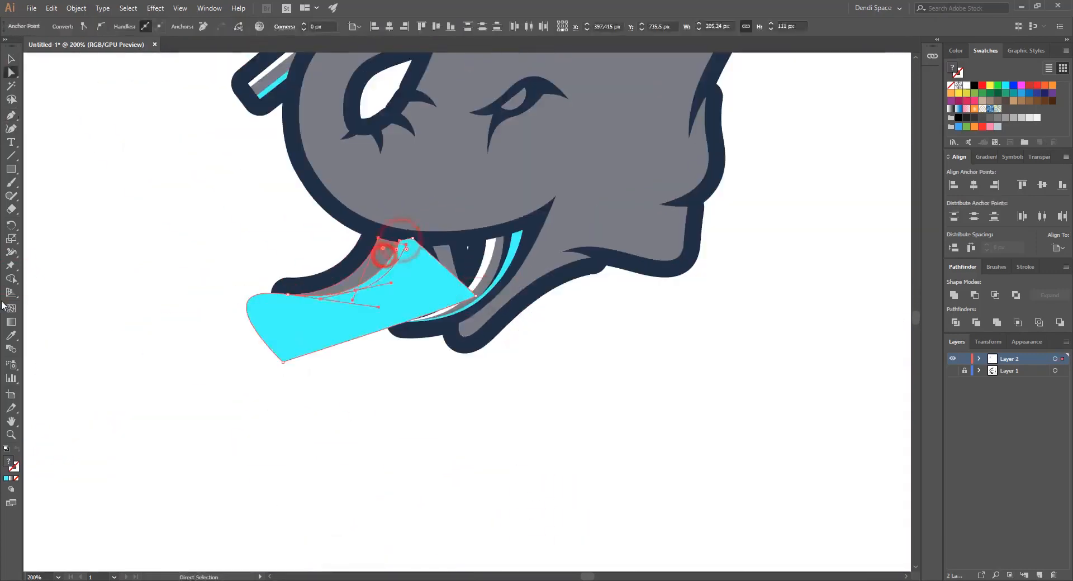
{"action": "key", "text": "ctrl+shift+bracketright"}
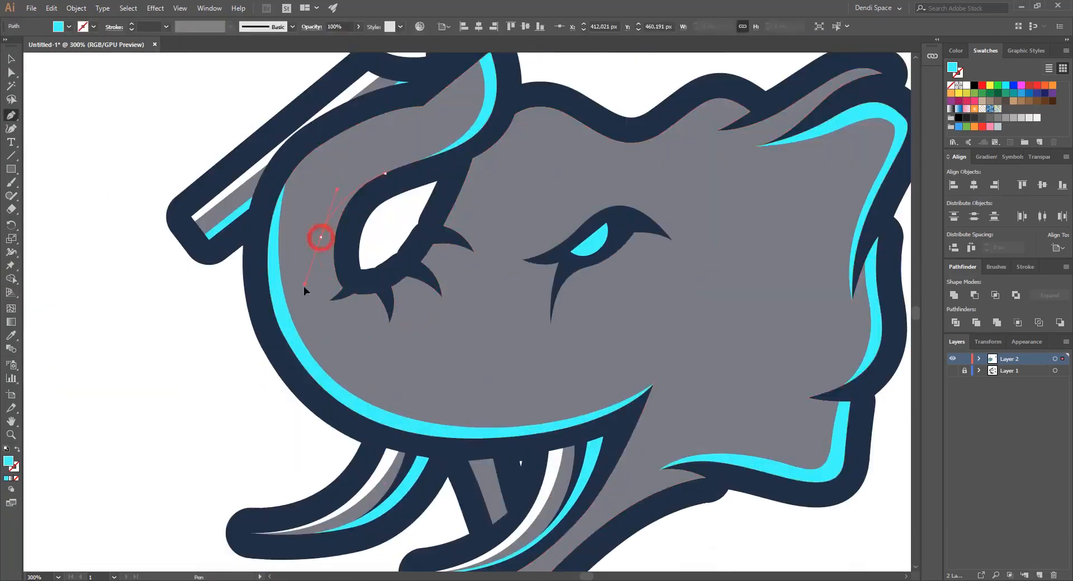
{"action": "left_click", "coordinate": [480, 183]}
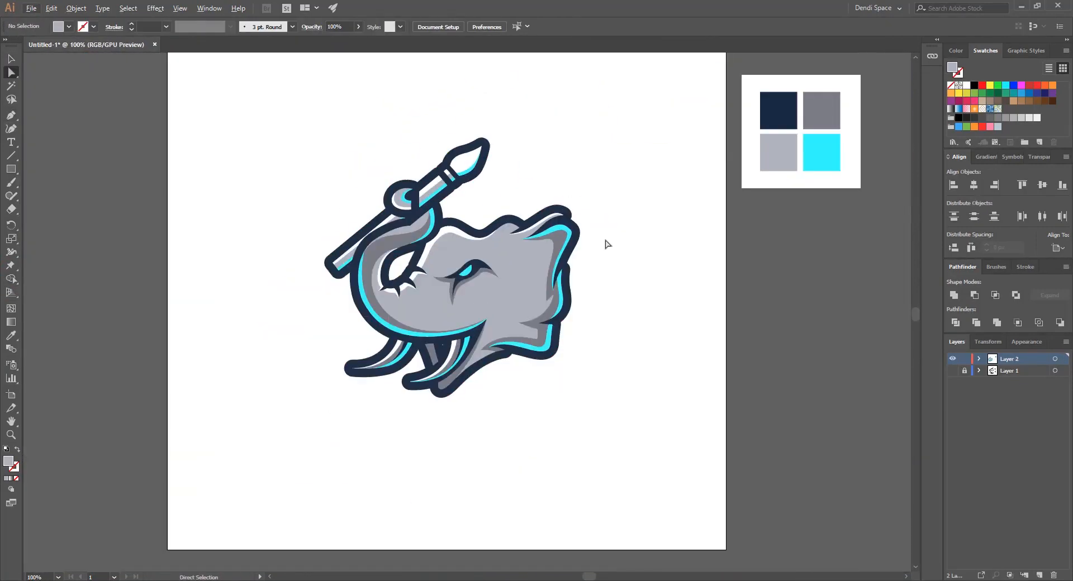
Examine the fully shaded elephant logo as a whole at reduced size.
{"action": "scroll", "coordinate": [461, 179], "scroll_direction": "down", "scroll_amount": 1}
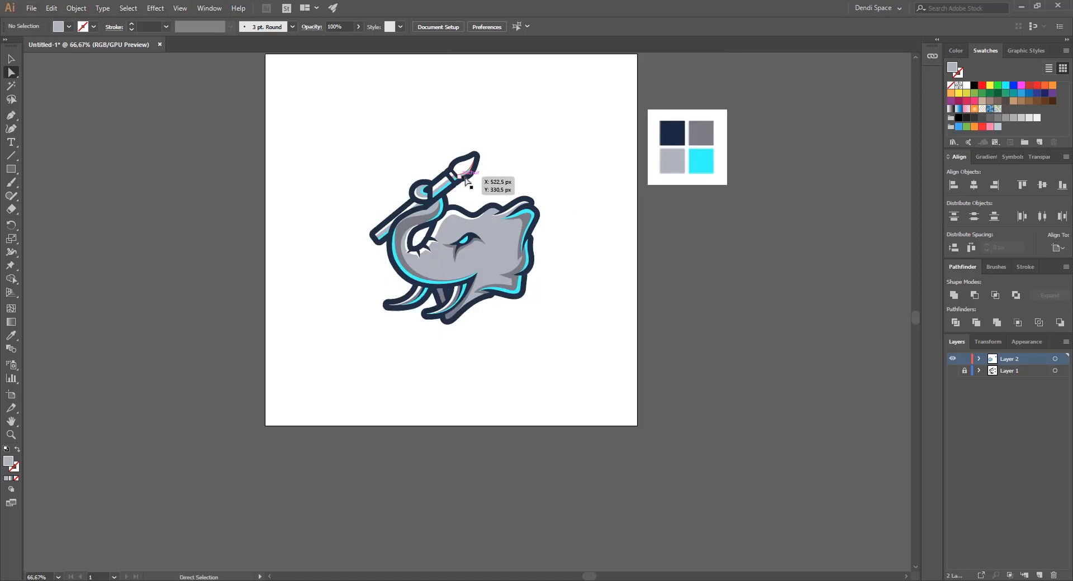
{"action": "left_click_drag", "start_coordinate": [554, 187], "coordinate": [547, 215]}
{"action": "key", "text": "v"}
{"action": "left_click", "coordinate": [573, 321]}
{"action": "left_click", "coordinate": [577, 393]}
{"action": "left_click_drag", "start_coordinate": [578, 394], "coordinate": [372, 152]}
{"action": "left_click", "coordinate": [371, 399]}
{"action": "left_click_drag", "start_coordinate": [328, 402], "coordinate": [575, 153]}
{"action": "left_click_drag", "start_coordinate": [582, 280], "coordinate": [663, 261]}
{"action": "left_click", "coordinate": [635, 233]}
{"action": "left_click_drag", "start_coordinate": [623, 226], "coordinate": [531, 218]}
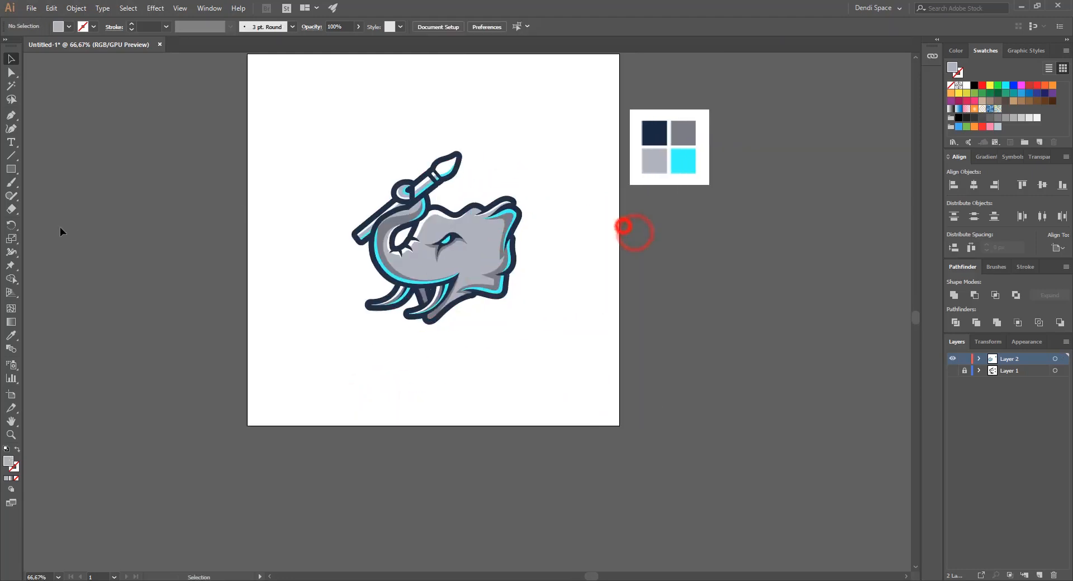
Add the text ELEPHANT below the elephant head and enlarge it to about 80 pt.
{"action": "left_click_drag", "start_coordinate": [14, 144], "coordinate": [48, 140]}
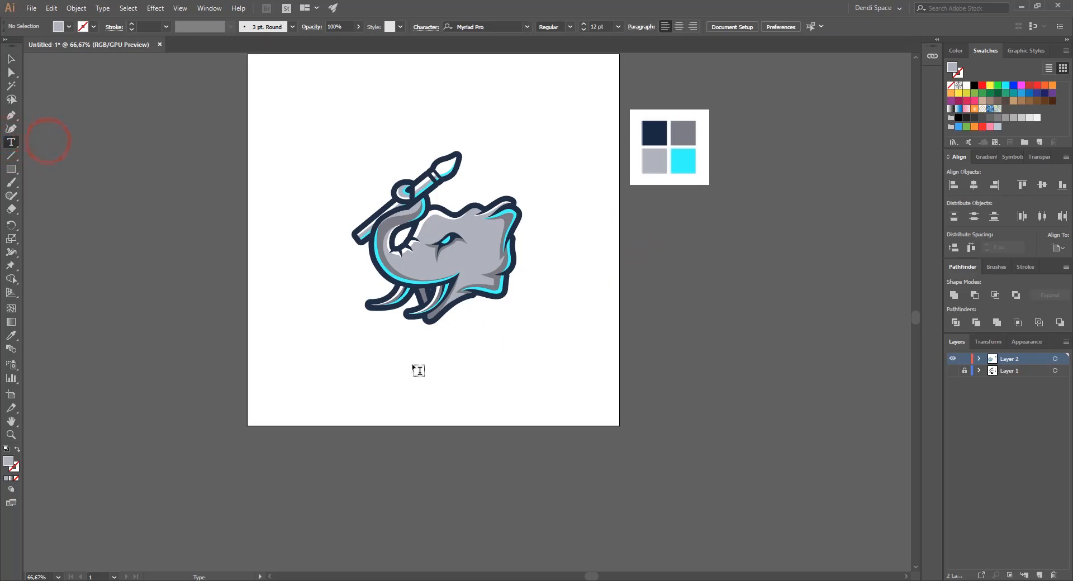
{"action": "left_click", "coordinate": [401, 352]}
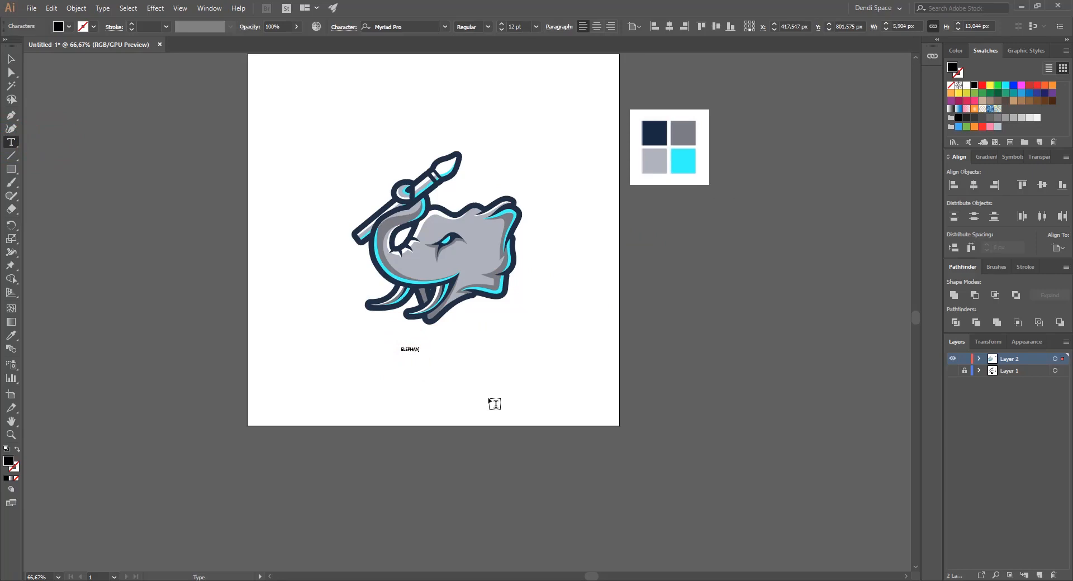
{"action": "left_click", "coordinate": [11, 59]}
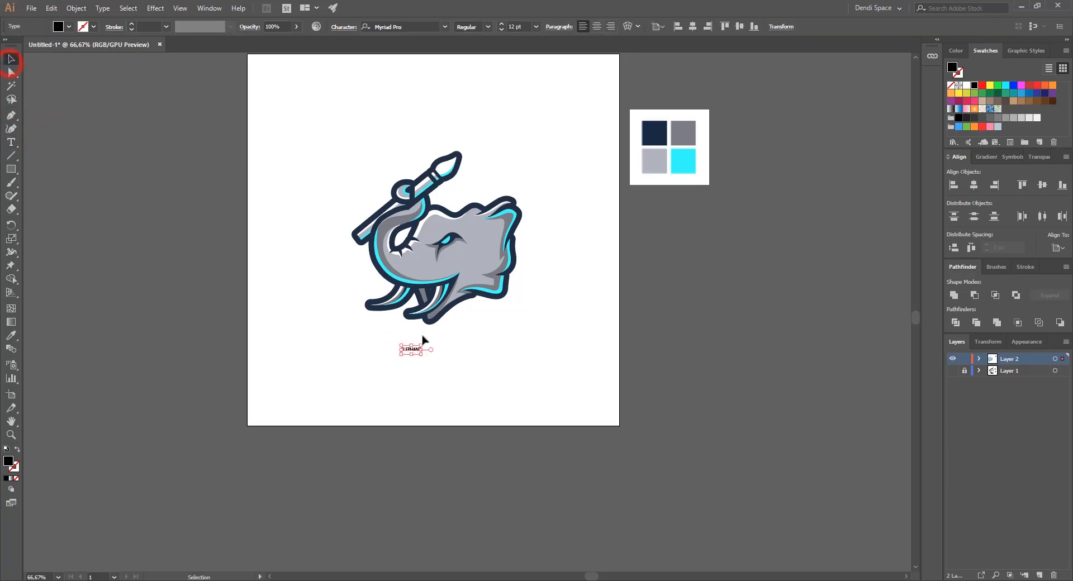
{"action": "left_click_drag", "start_coordinate": [423, 345], "coordinate": [468, 332]}
{"action": "left_click_drag", "start_coordinate": [429, 352], "coordinate": [454, 360]}
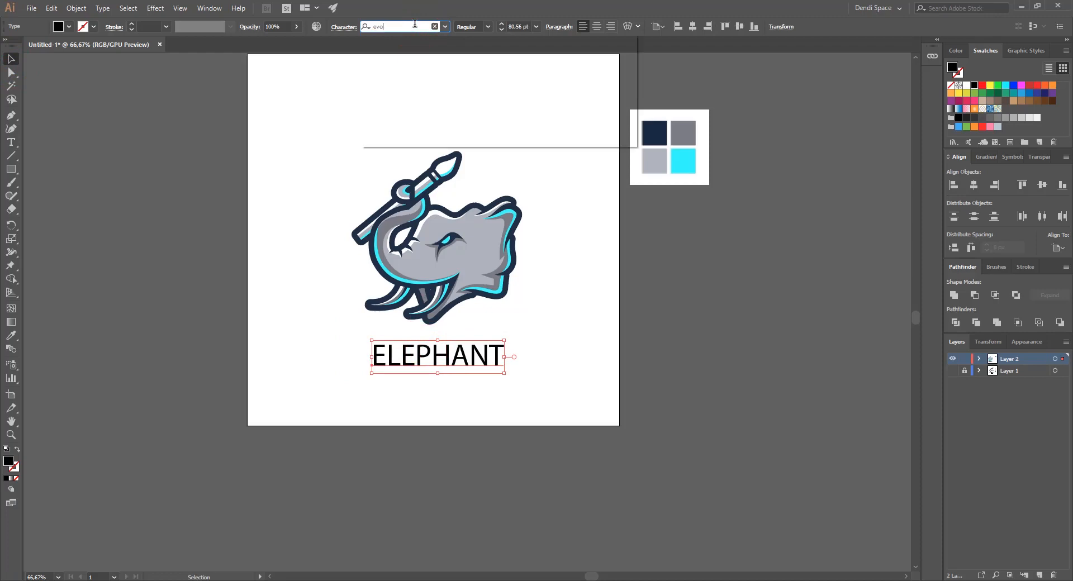
Set the ELEPHANT text in the Evogria font with the Italic style.
{"action": "left_click", "coordinate": [389, 58]}
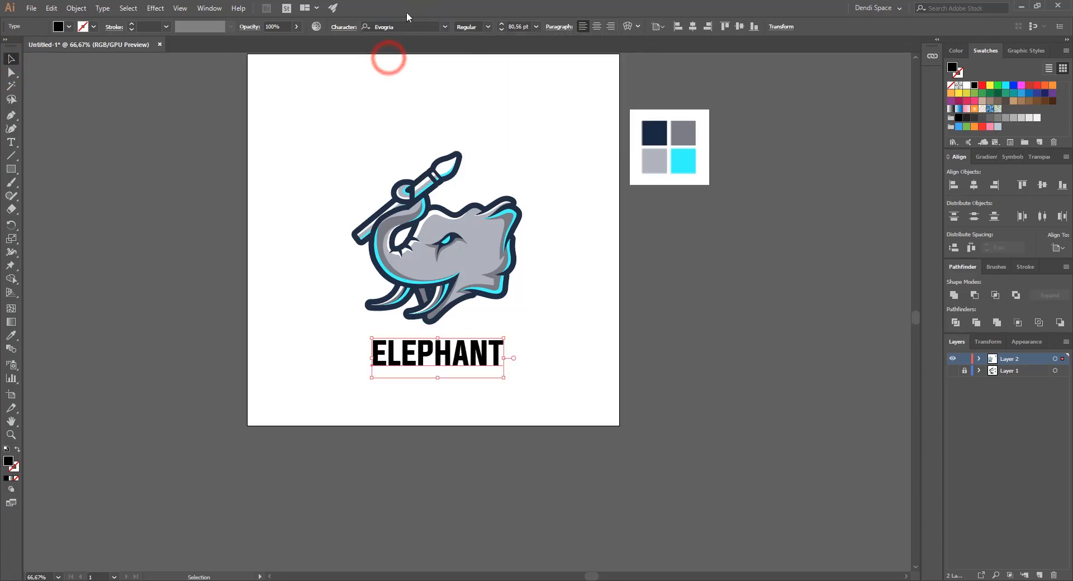
{"action": "left_click", "coordinate": [488, 28]}
{"action": "left_click", "coordinate": [473, 56]}
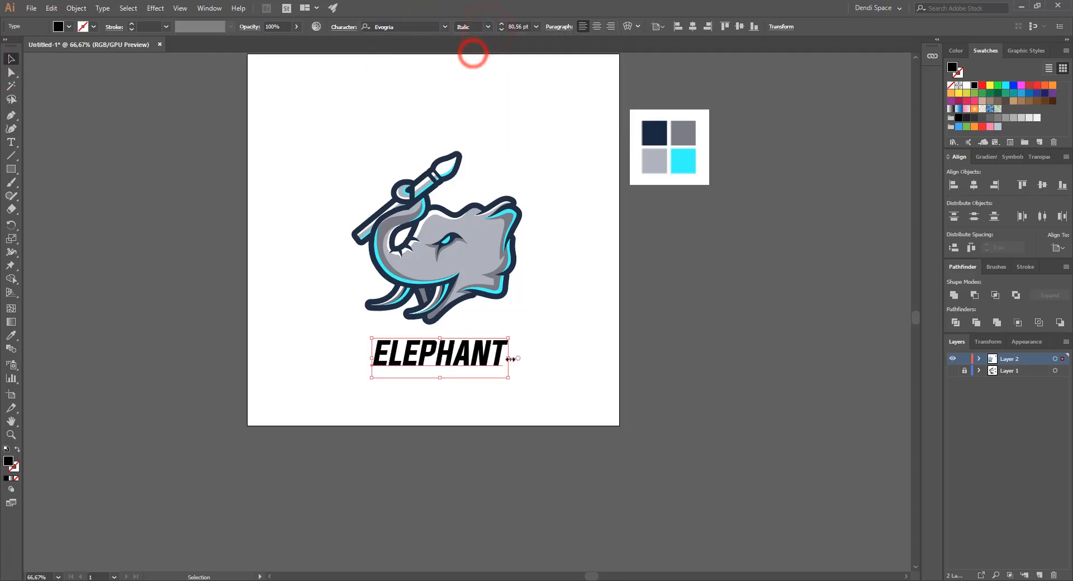
Rotate the ELEPHANT text so it rises toward its right end and place it overlapping the elephant's lower edge.
{"action": "scroll", "coordinate": [512, 349], "scroll_direction": "up", "scroll_amount": 1}
{"action": "left_click_drag", "start_coordinate": [469, 360], "coordinate": [477, 343]}
{"action": "left_click_drag", "start_coordinate": [520, 315], "coordinate": [568, 322]}
{"action": "left_click", "coordinate": [621, 320]}
{"action": "scroll", "coordinate": [519, 302], "scroll_direction": "down", "scroll_amount": 2}
{"action": "scroll", "coordinate": [486, 321], "scroll_direction": "up", "scroll_amount": 2}
{"action": "left_click_drag", "start_coordinate": [565, 250], "coordinate": [565, 246]}
{"action": "left_click", "coordinate": [665, 252]}
{"action": "scroll", "coordinate": [592, 295], "scroll_direction": "down", "scroll_amount": 2}
{"action": "scroll", "coordinate": [543, 255], "scroll_direction": "up", "scroll_amount": 2}
{"action": "left_click", "coordinate": [567, 328]}
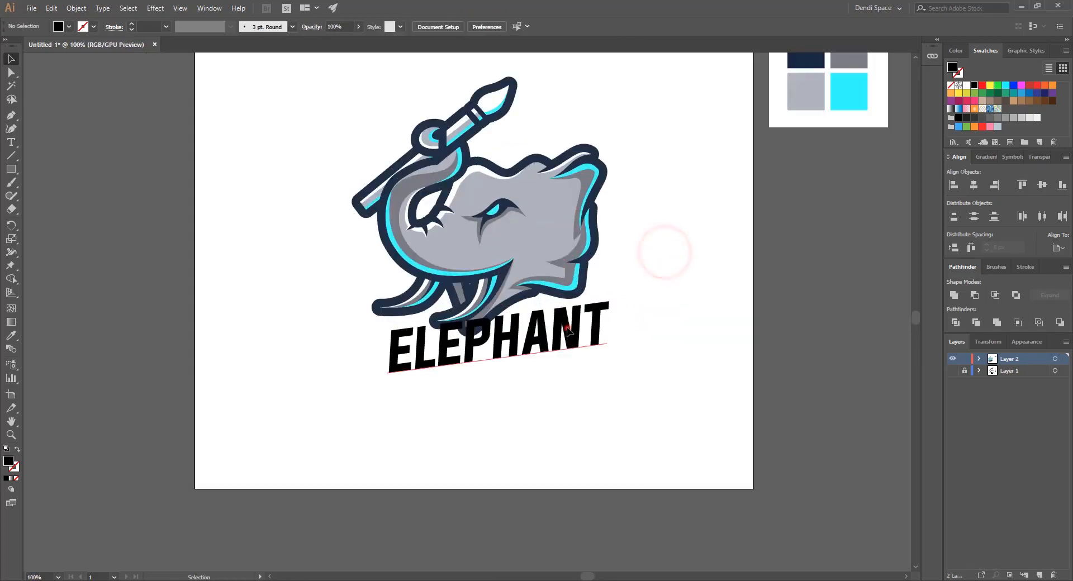
{"action": "left_click", "coordinate": [706, 268]}
Duplicate the ELEPHANT text below itself, shrink the copy to about 43 pt and change its wording to SQUAD.
{"action": "left_click_drag", "start_coordinate": [562, 341], "coordinate": [585, 392]}
{"action": "left_click_drag", "start_coordinate": [626, 348], "coordinate": [559, 366]}
{"action": "double_click", "coordinate": [558, 367]}
{"action": "key", "text": "ctrl+a"}
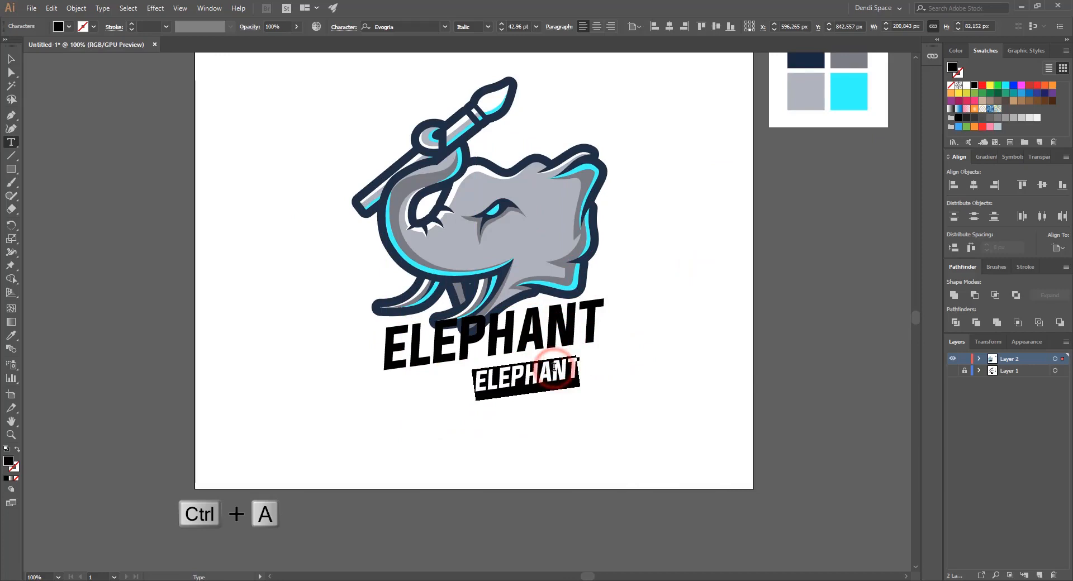
{"action": "type", "text": "SQUAD"}
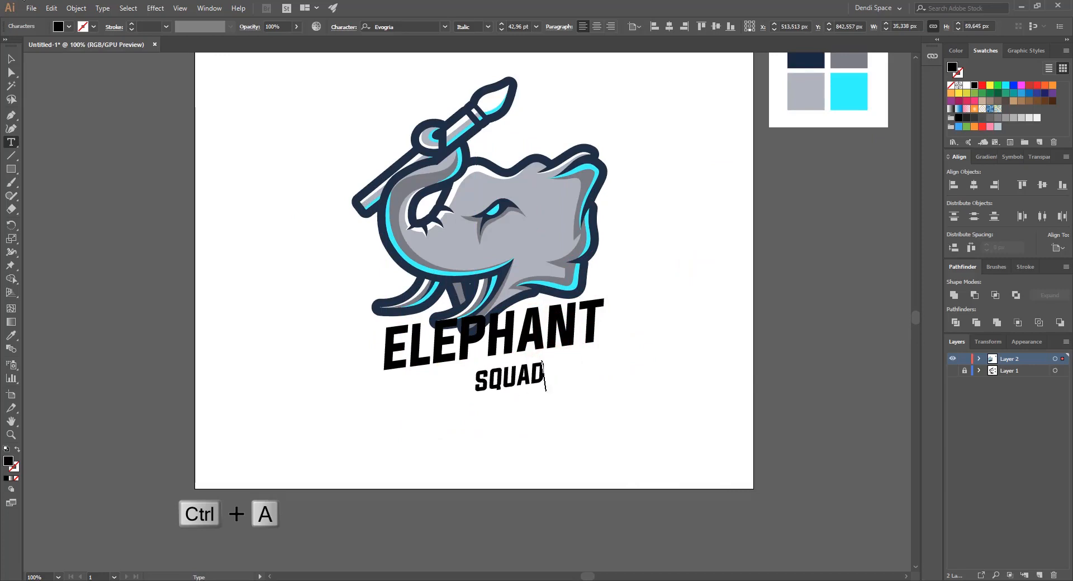
Scale the SQUAD text down to about 30 pt and set its tracking to 500.
{"action": "left_click", "coordinate": [10, 59]}
{"action": "left_click_drag", "start_coordinate": [545, 393], "coordinate": [524, 386]}
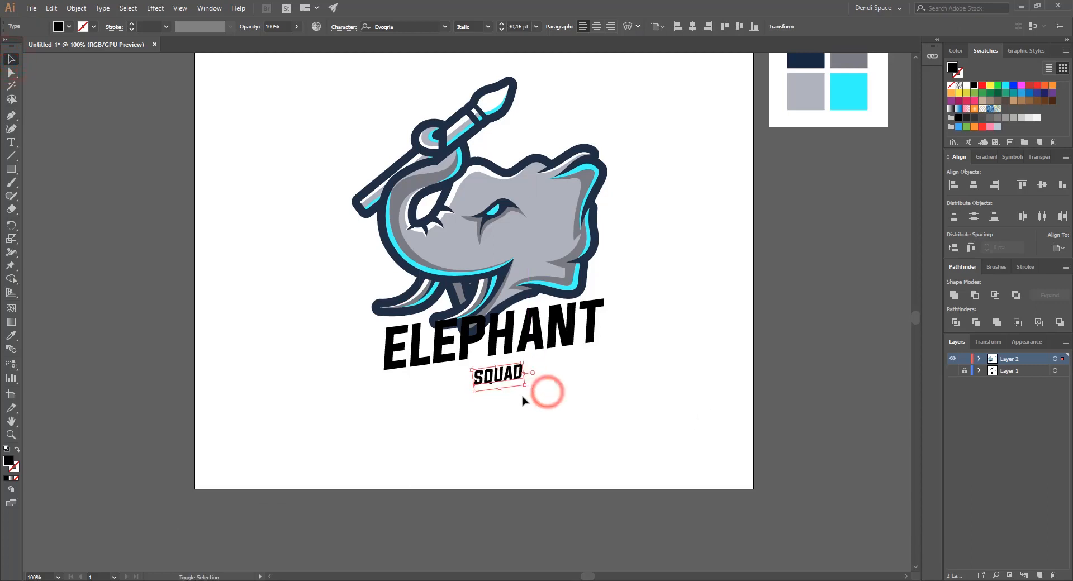
{"action": "left_click", "coordinate": [352, 28]}
{"action": "left_click", "coordinate": [330, 93]}
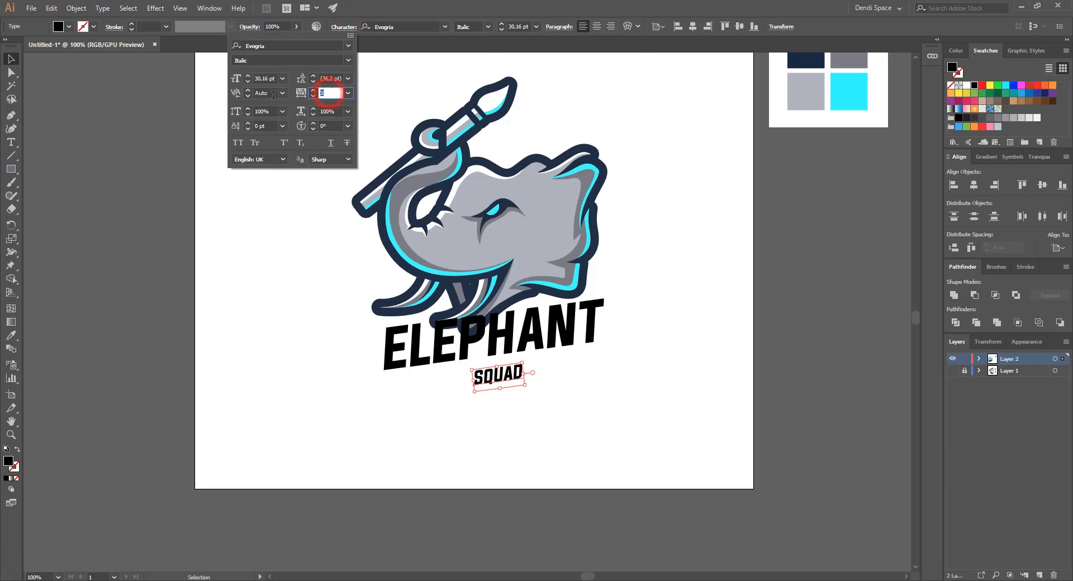
{"action": "type", "text": "500"}
{"action": "key", "text": "Return"}
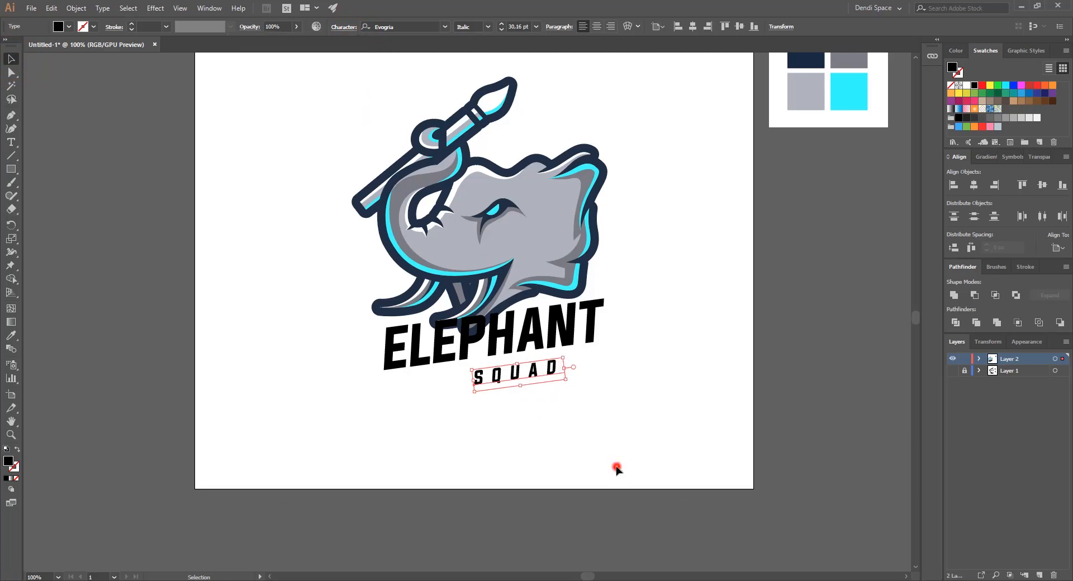
Move the SQUAD text beneath the right half of the ELEPHANT lettering.
{"action": "left_click", "coordinate": [617, 468]}
{"action": "left_click_drag", "start_coordinate": [549, 373], "coordinate": [571, 367]}
{"action": "left_click", "coordinate": [685, 421]}
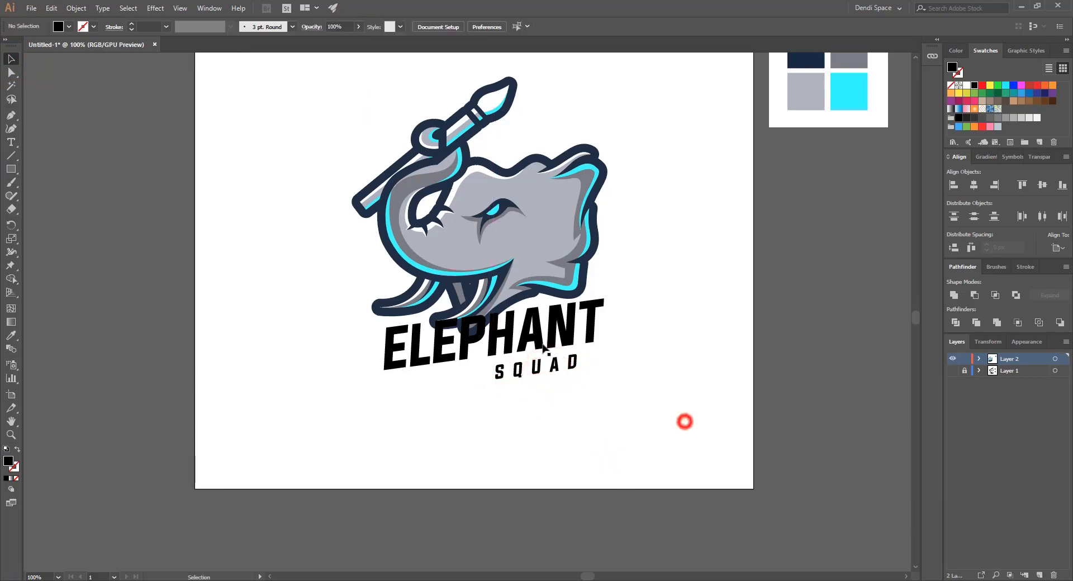
{"action": "scroll", "coordinate": [543, 346], "scroll_direction": "down", "scroll_amount": 2}
{"action": "scroll", "coordinate": [587, 352], "scroll_direction": "down", "scroll_amount": 2}
{"action": "scroll", "coordinate": [594, 346], "scroll_direction": "up", "scroll_amount": 3}
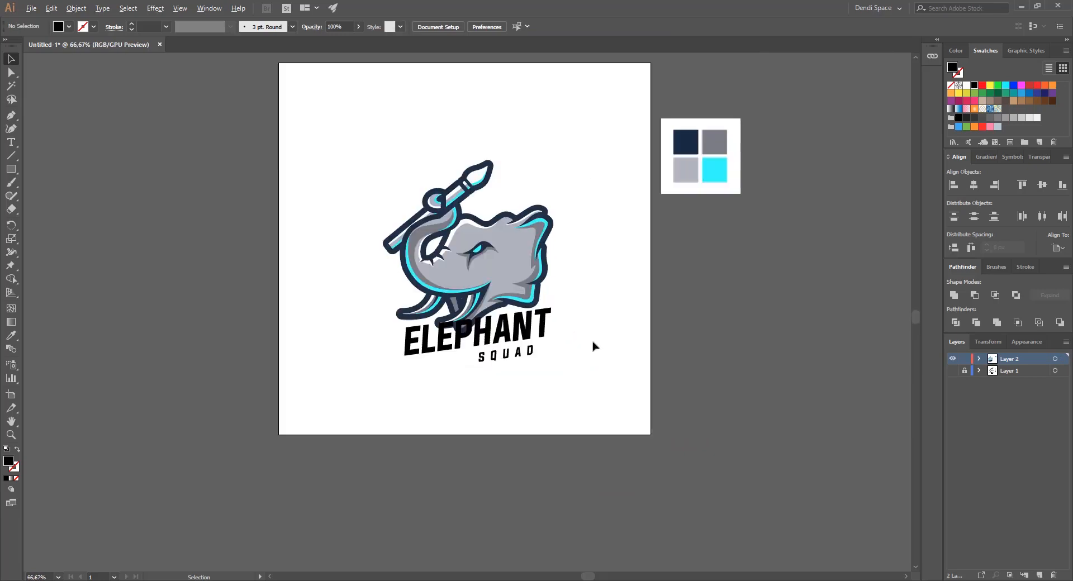
Select both text lines, scale them up together slightly and reposition them under the elephant.
{"action": "scroll", "coordinate": [544, 338], "scroll_direction": "up", "scroll_amount": 3}
{"action": "left_click", "coordinate": [594, 338]}
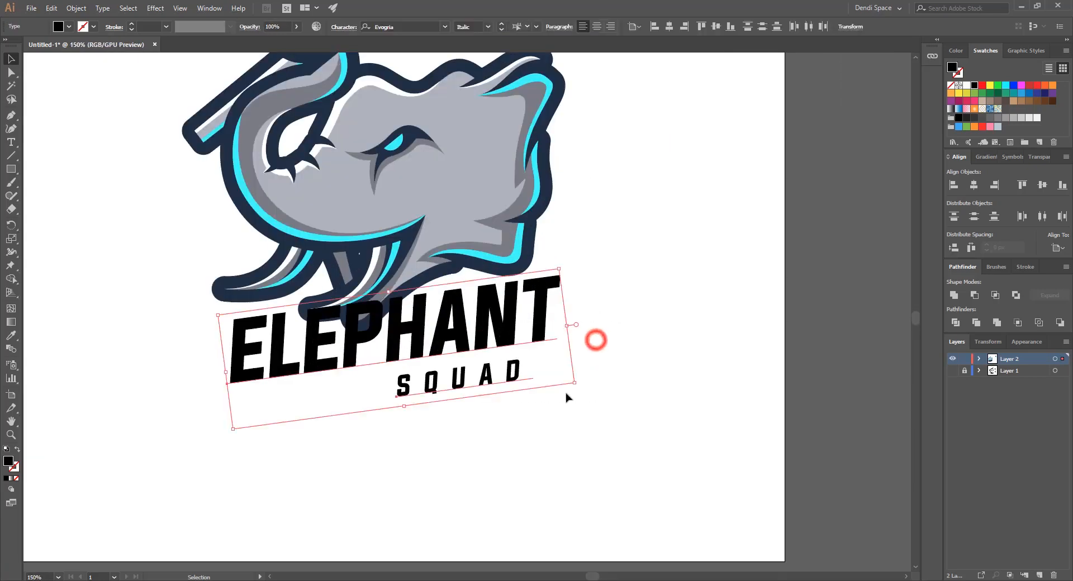
{"action": "left_click_drag", "start_coordinate": [576, 379], "coordinate": [622, 417]}
{"action": "left_click_drag", "start_coordinate": [543, 329], "coordinate": [528, 331]}
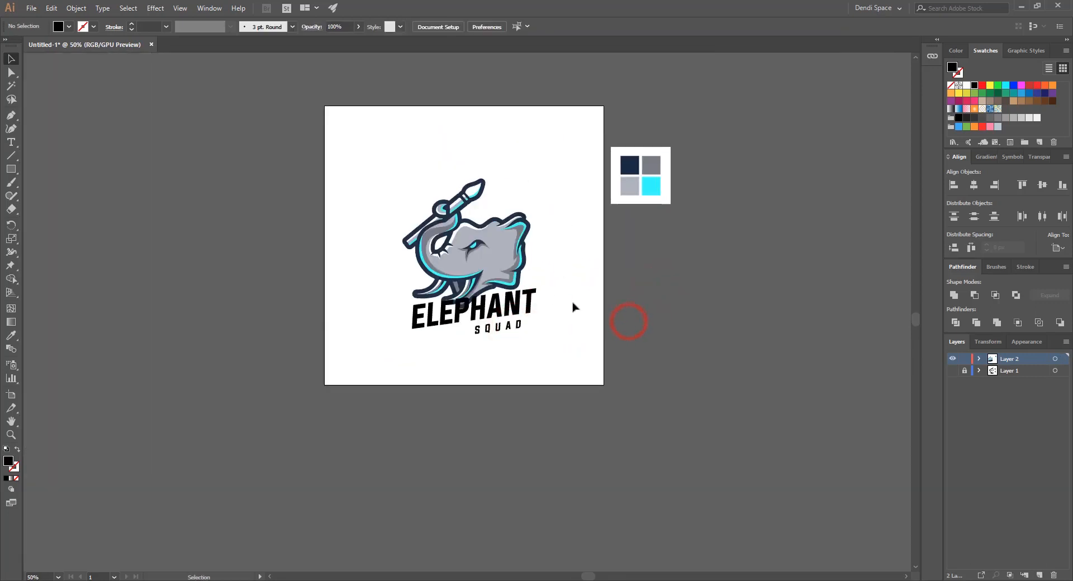
Select the elephant with both text lines and shift the whole logo slightly up and left on the artboard.
{"action": "left_click_drag", "start_coordinate": [568, 371], "coordinate": [381, 174]}
{"action": "left_click_drag", "start_coordinate": [491, 251], "coordinate": [482, 240]}
{"action": "left_click", "coordinate": [703, 323]}
{"action": "scroll", "coordinate": [528, 300], "scroll_direction": "down", "scroll_amount": 2}
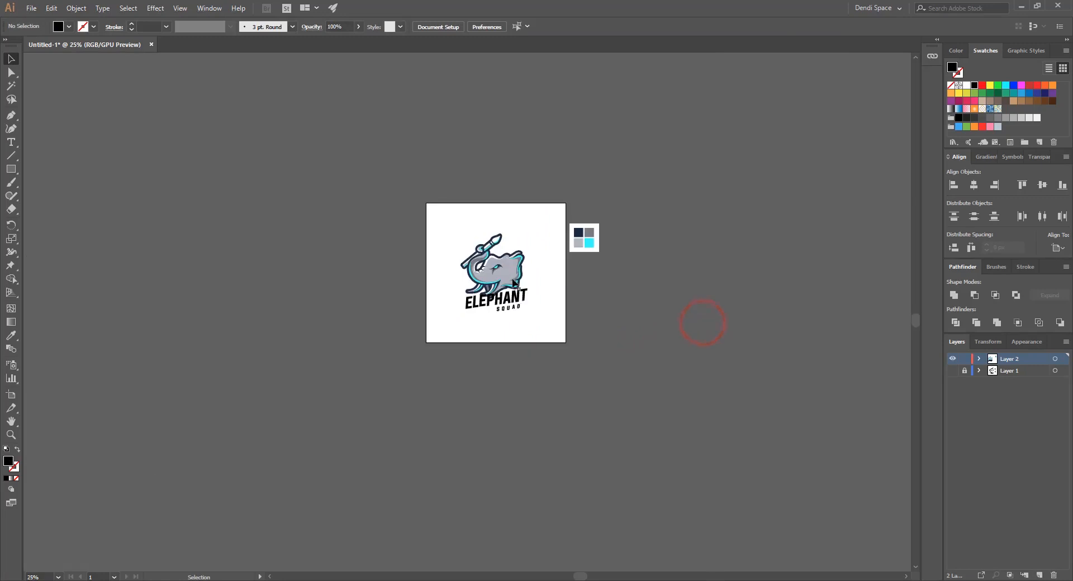
{"action": "scroll", "coordinate": [490, 271], "scroll_direction": "up", "scroll_amount": 1}
{"action": "left_click_drag", "start_coordinate": [634, 273], "coordinate": [567, 317]}
{"action": "scroll", "coordinate": [510, 317], "scroll_direction": "up", "scroll_amount": 3}
{"action": "scroll", "coordinate": [567, 319], "scroll_direction": "down", "scroll_amount": 1}
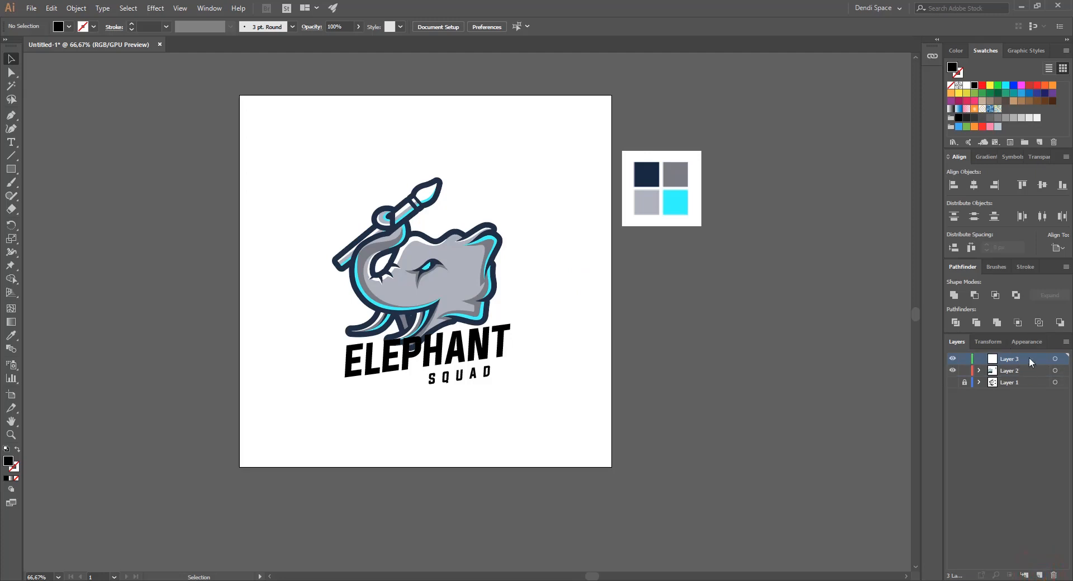
Place the new Layer 3 beneath Layer 2 and create a 1000 x 1000 px rectangle on it.
{"action": "left_click_drag", "start_coordinate": [1020, 357], "coordinate": [1031, 383]}
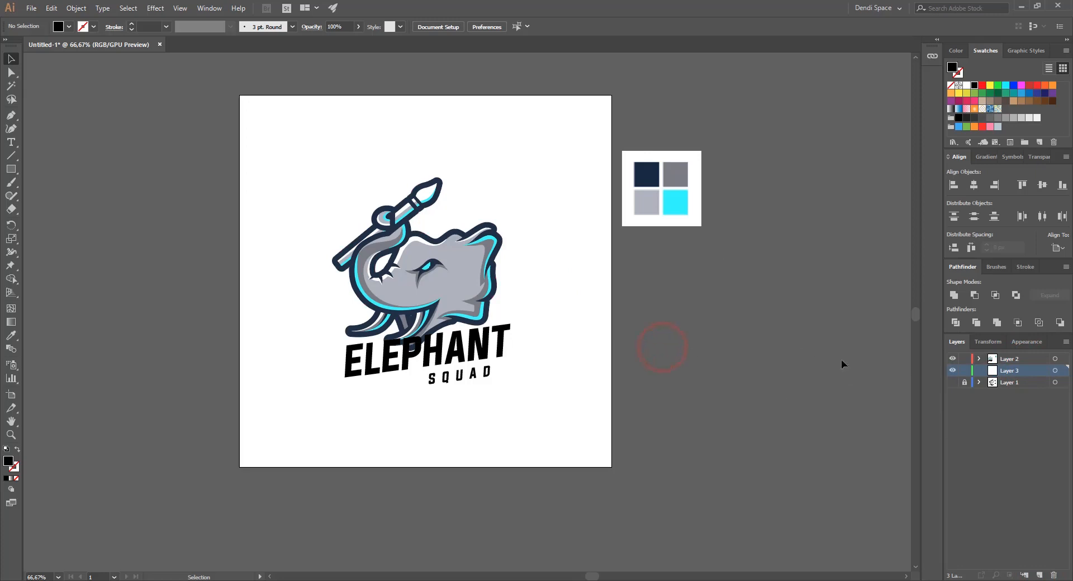
{"action": "left_click_drag", "start_coordinate": [9, 171], "coordinate": [45, 170]}
{"action": "left_click", "coordinate": [353, 163]}
{"action": "type", "text": "1000"}
{"action": "key", "text": "Tab"}
{"action": "type", "text": "1000"}
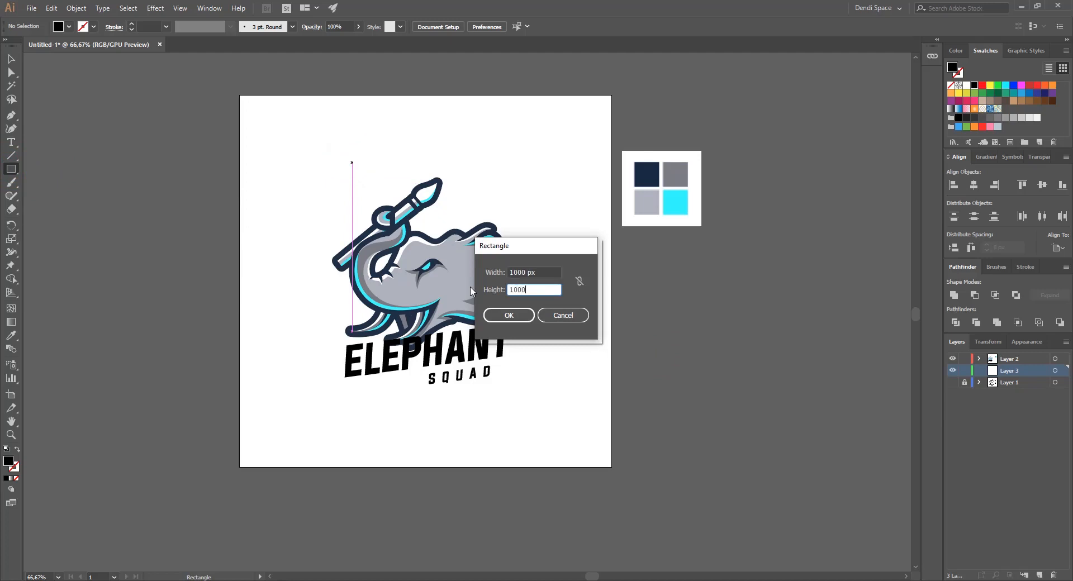
{"action": "key", "text": "Return"}
{"action": "key", "text": "v"}
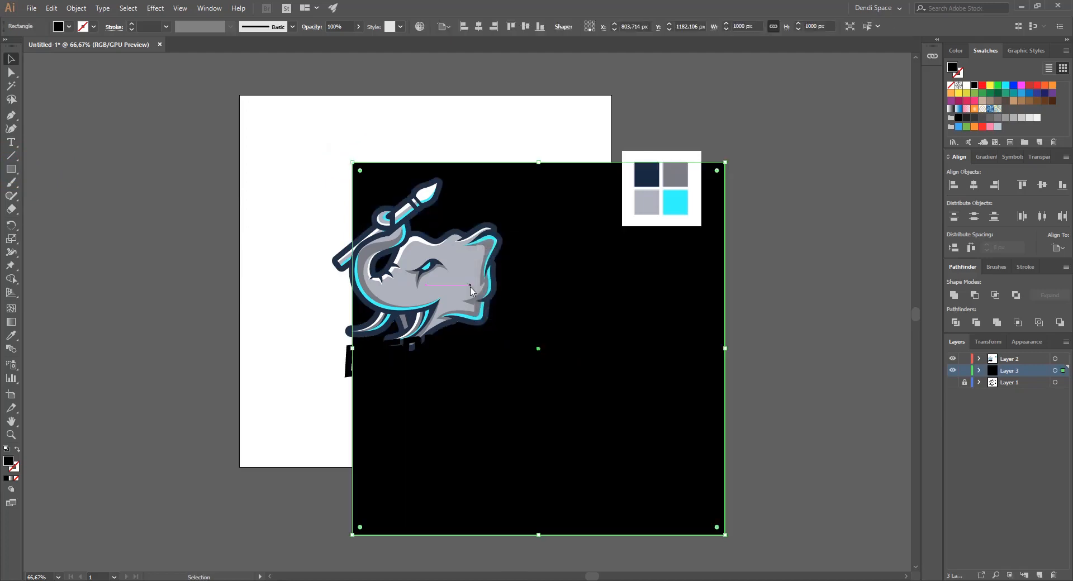
Center the square on the artboard in both directions and fill it with the logo outline's navy using the Eyedropper.
{"action": "left_click", "coordinate": [973, 186]}
{"action": "left_click", "coordinate": [1042, 184]}
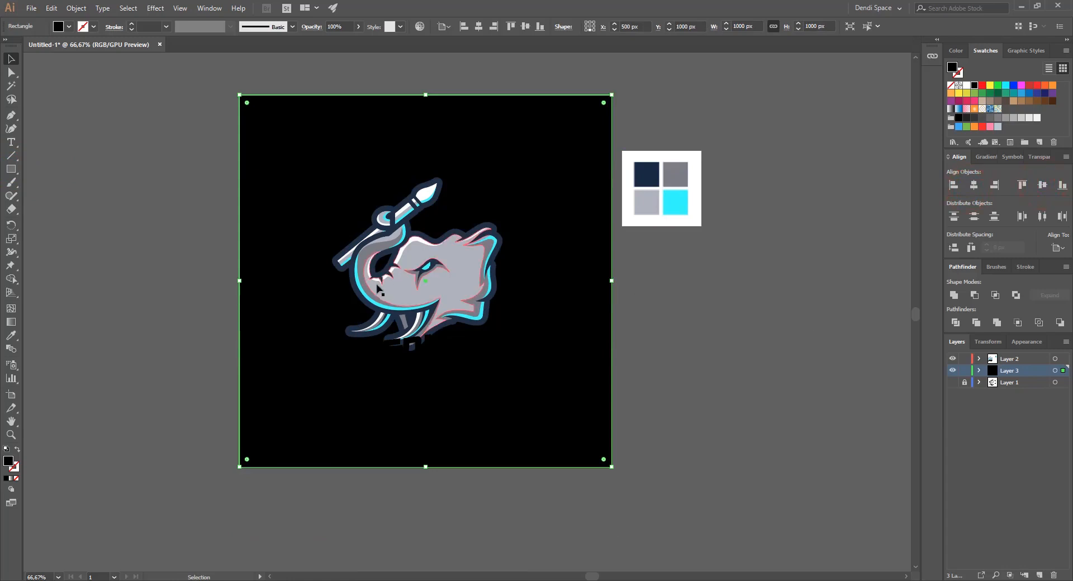
{"action": "key", "text": "i"}
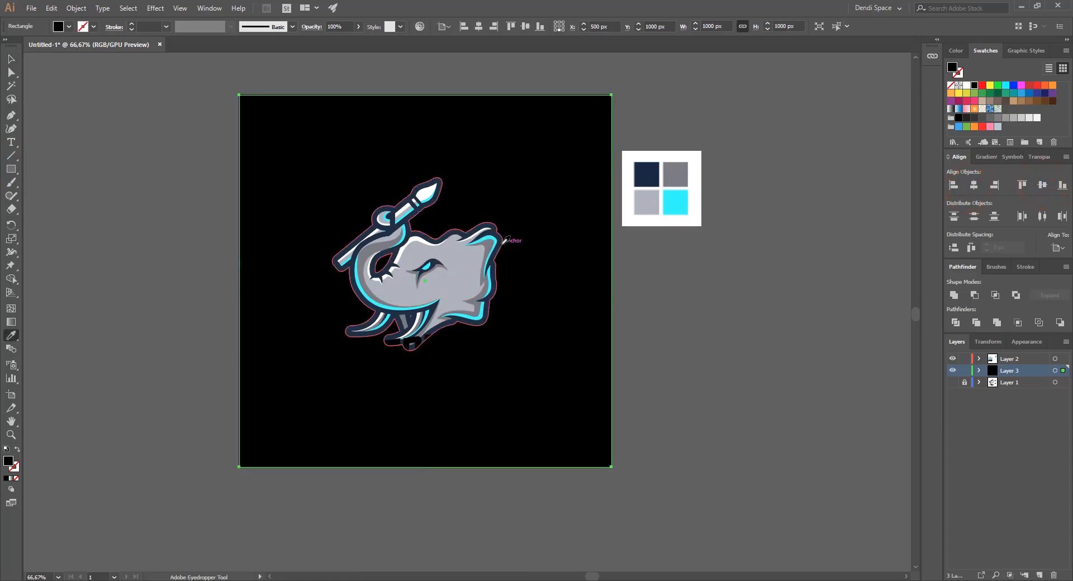
{"action": "left_click", "coordinate": [508, 243]}
{"action": "key", "text": "v"}
{"action": "left_click", "coordinate": [656, 279]}
Examine the elephant logo against the navy background at several zoom levels.
{"action": "key", "text": "ctrl+minus"}
{"action": "key", "text": "ctrl+minus"}
{"action": "scroll", "coordinate": [509, 273], "scroll_direction": "up", "scroll_amount": 3}
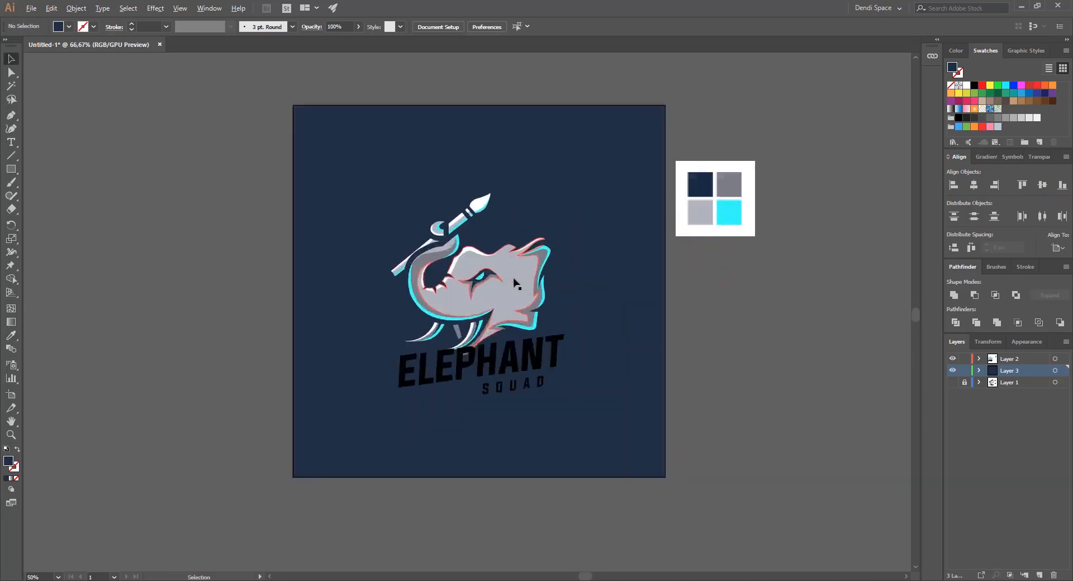
{"action": "scroll", "coordinate": [393, 239], "scroll_direction": "down", "scroll_amount": 3}
{"action": "left_click", "coordinate": [628, 299]}
{"action": "scroll", "coordinate": [485, 251], "scroll_direction": "up", "scroll_amount": 1}
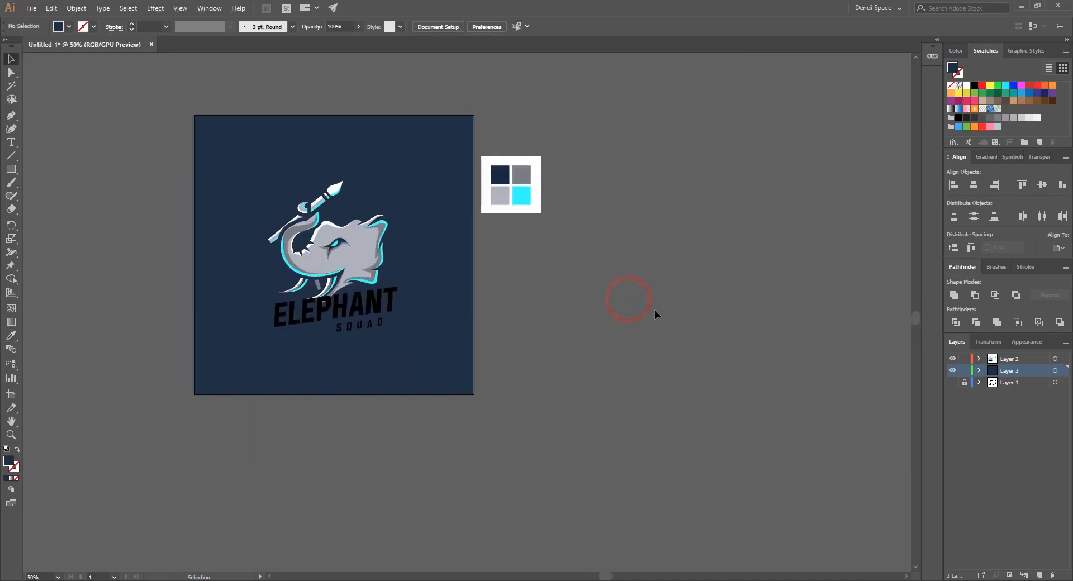
{"action": "left_click_drag", "start_coordinate": [610, 310], "coordinate": [685, 351]}
{"action": "left_click_drag", "start_coordinate": [480, 225], "coordinate": [325, 198]}
{"action": "key", "text": "ctrl+z"}
{"action": "left_click", "coordinate": [685, 341]}
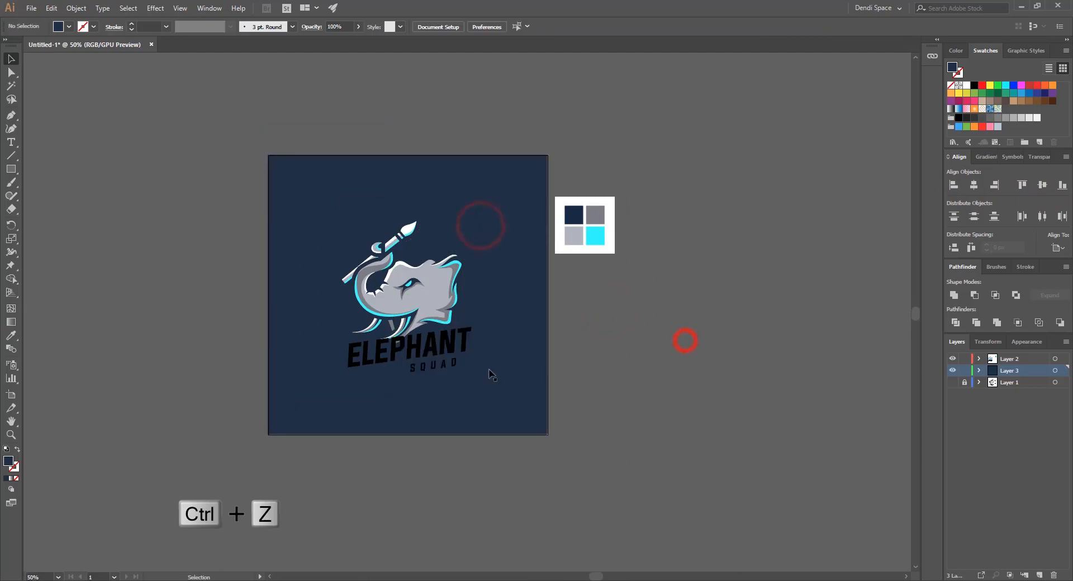
Lock the background's Layer 3 and make Layer 2 the active layer.
{"action": "scroll", "coordinate": [437, 358], "scroll_direction": "up", "scroll_amount": 2}
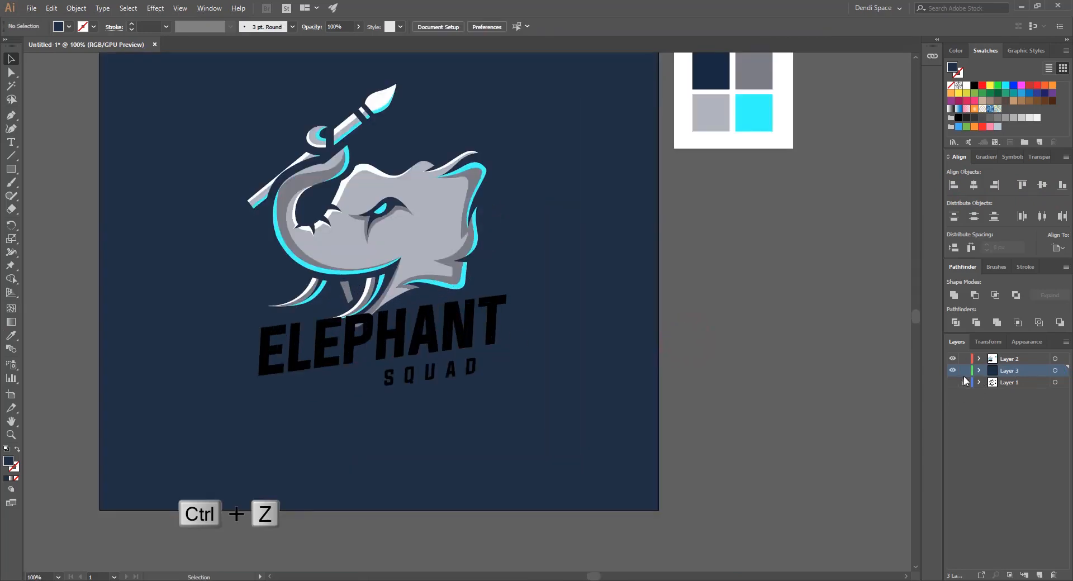
{"action": "scroll", "coordinate": [632, 362], "scroll_direction": "down", "scroll_amount": 1}
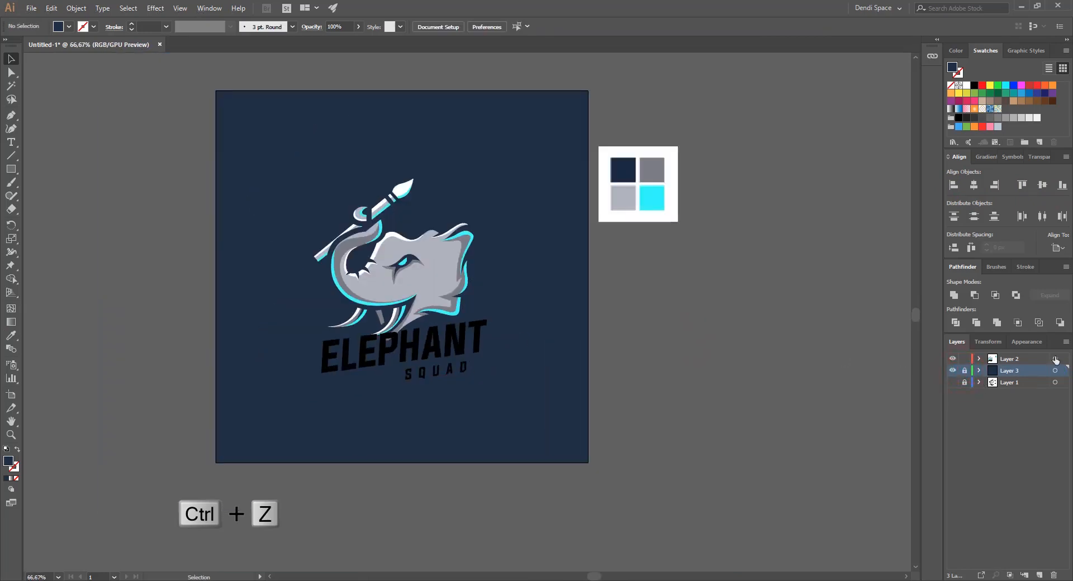
{"action": "left_click", "coordinate": [1022, 360]}
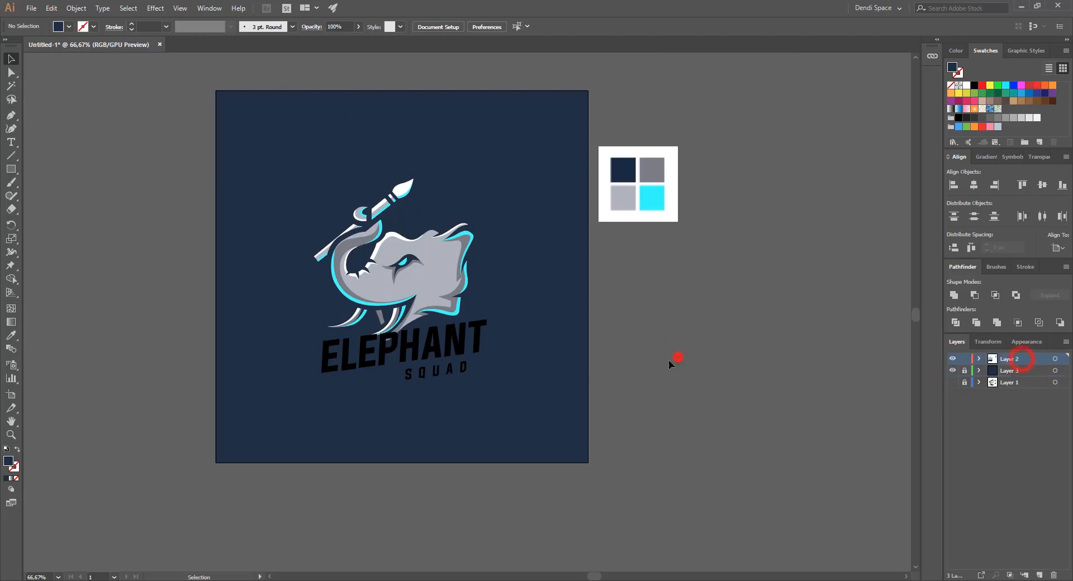
{"action": "left_click", "coordinate": [536, 420]}
{"action": "left_click_drag", "start_coordinate": [441, 344], "coordinate": [451, 399]}
{"action": "key", "text": "ctrl+z"}
{"action": "left_click", "coordinate": [498, 419]}
Expand the ELEPHANT and SQUAD text lines into shapes and fill them with white.
{"action": "scroll", "coordinate": [450, 356], "scroll_direction": "up", "scroll_amount": 1}
{"action": "left_click_drag", "start_coordinate": [545, 455], "coordinate": [466, 377]}
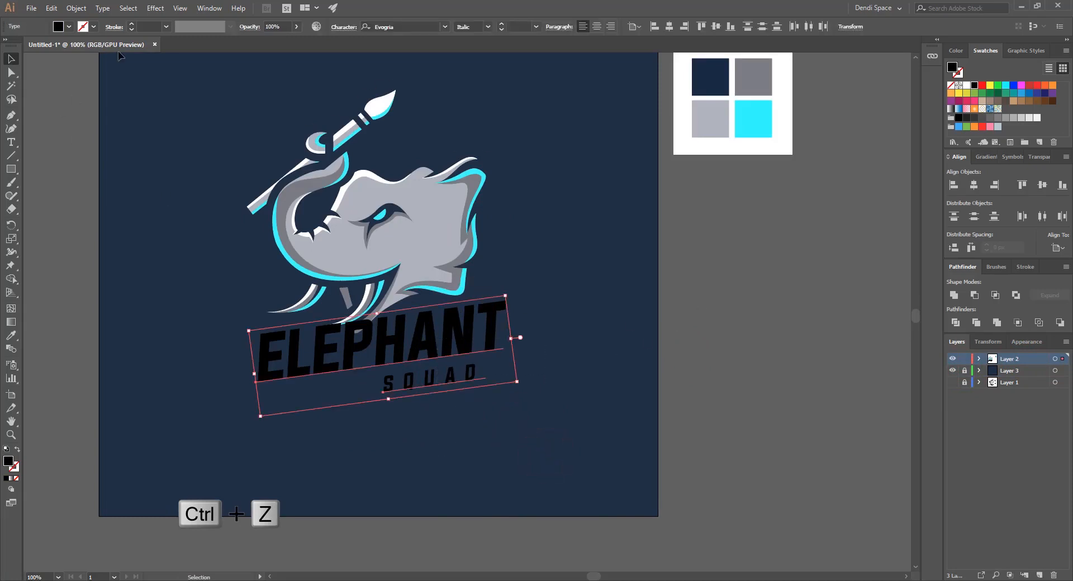
{"action": "left_click", "coordinate": [560, 401]}
{"action": "left_click_drag", "start_coordinate": [568, 433], "coordinate": [446, 335]}
{"action": "left_click", "coordinate": [74, 8]}
{"action": "left_click", "coordinate": [100, 127]}
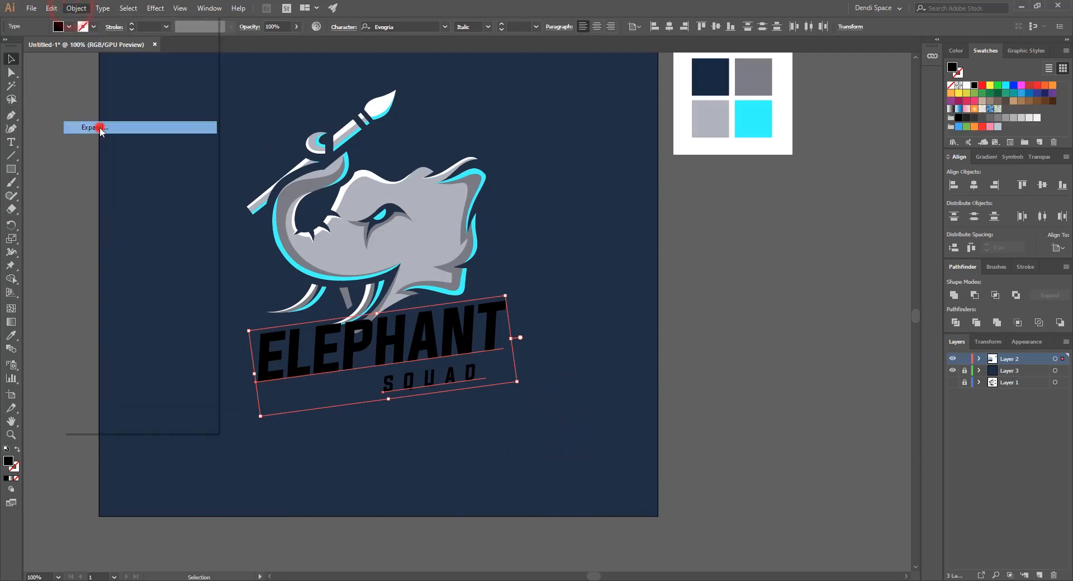
{"action": "left_click", "coordinate": [510, 359]}
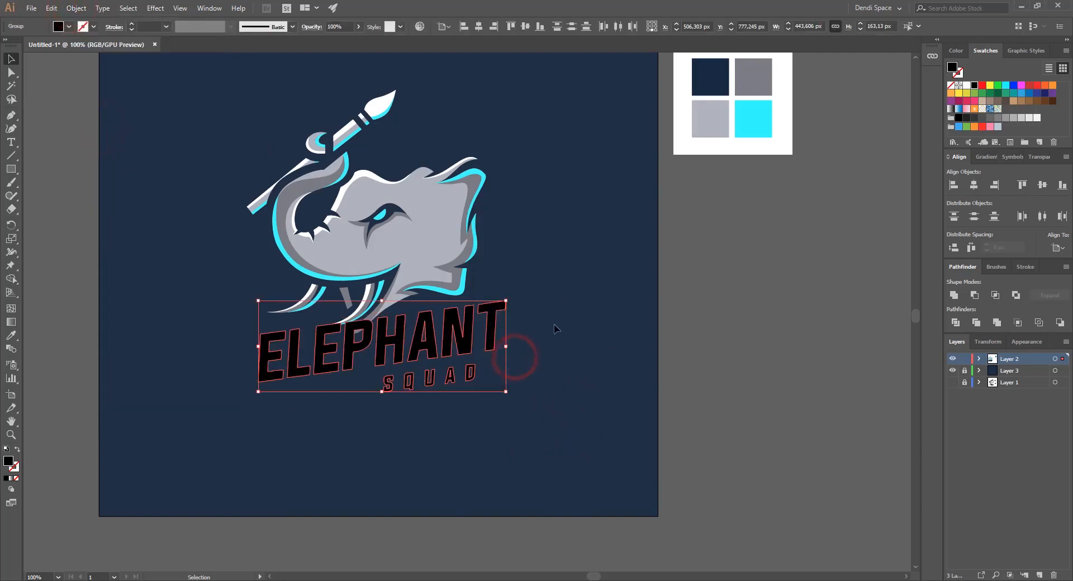
{"action": "left_click", "coordinate": [967, 87]}
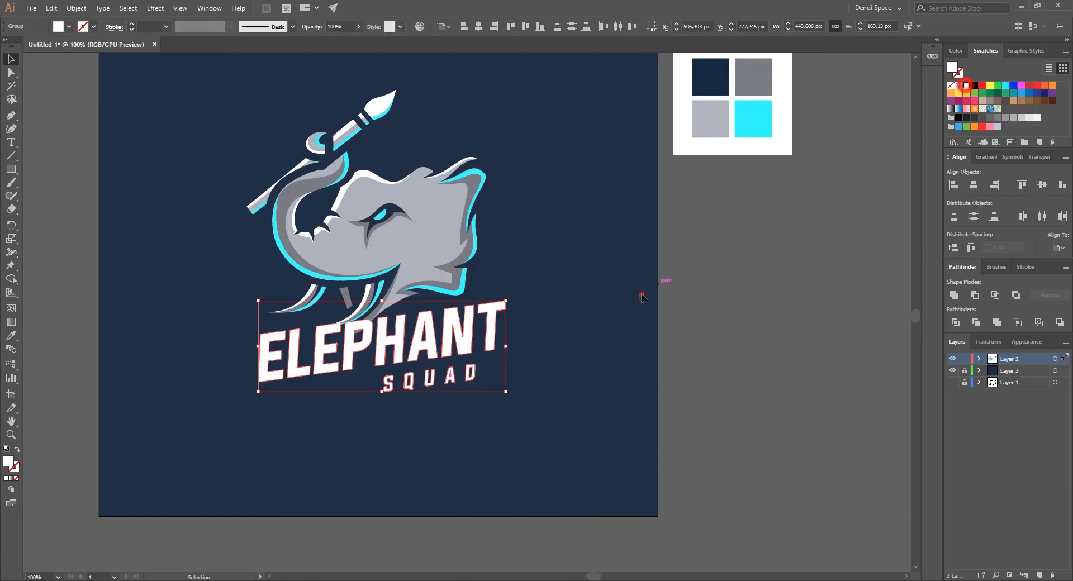
{"action": "left_click", "coordinate": [642, 293]}
{"action": "scroll", "coordinate": [541, 355], "scroll_direction": "down", "scroll_amount": 4}
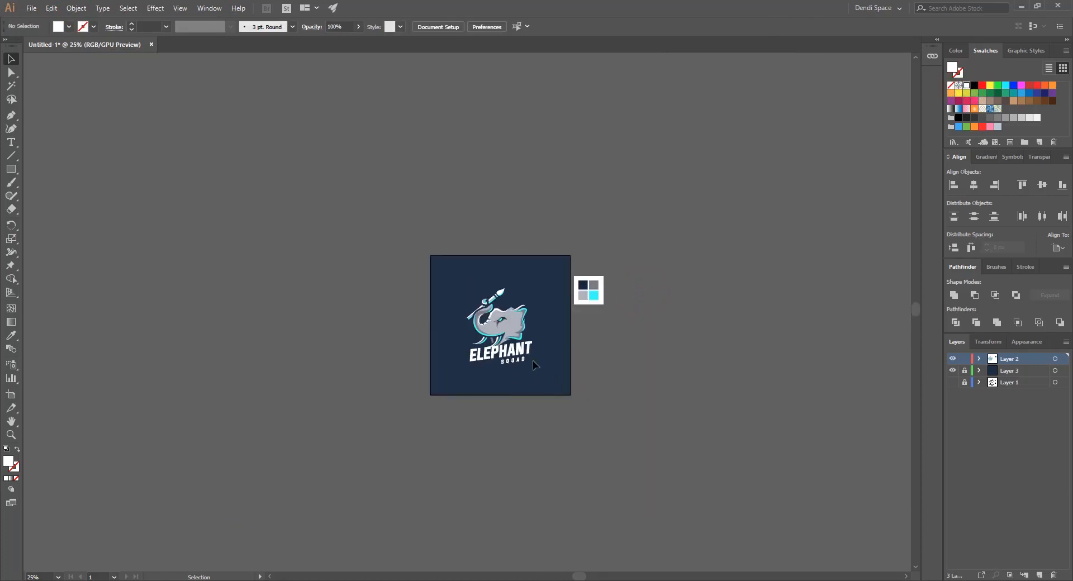
{"action": "scroll", "coordinate": [529, 353], "scroll_direction": "up", "scroll_amount": 2}
{"action": "key", "text": "ctrl+z"}
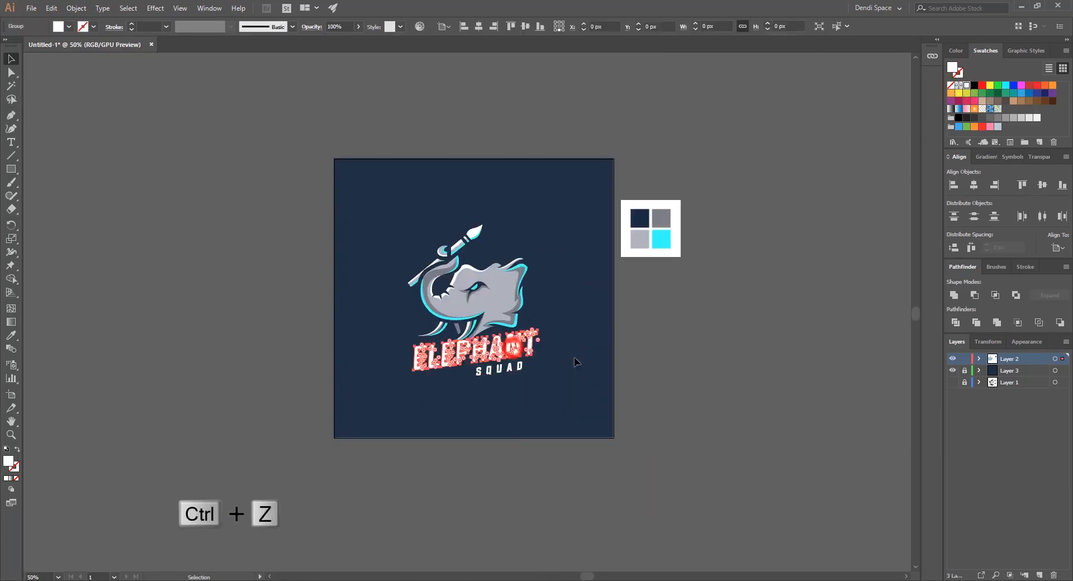
{"action": "left_click", "coordinate": [599, 344]}
{"action": "scroll", "coordinate": [502, 336], "scroll_direction": "up", "scroll_amount": 3}
{"action": "left_click", "coordinate": [600, 413]}
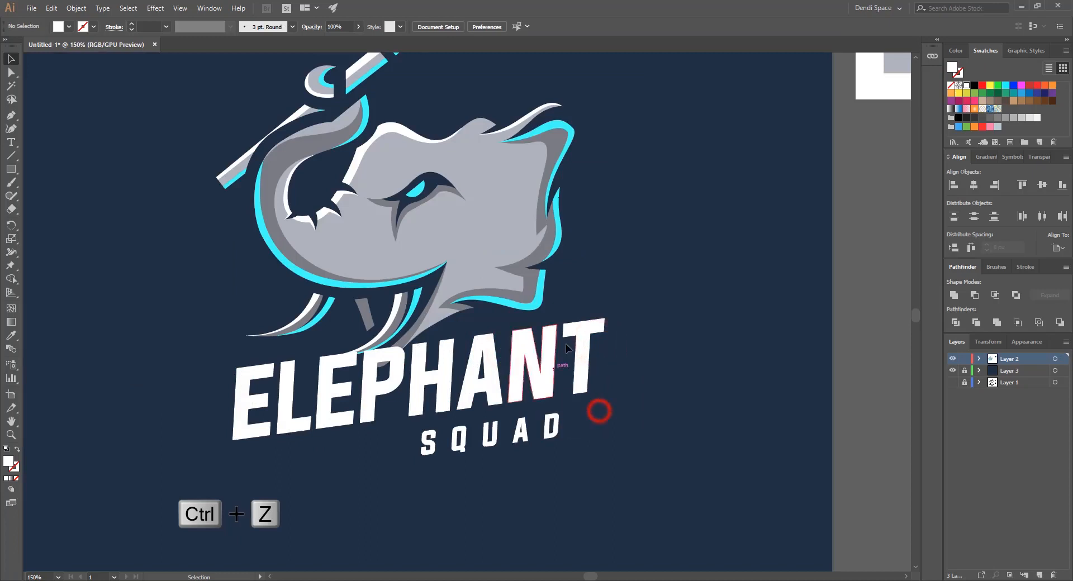
{"action": "left_click_drag", "start_coordinate": [577, 245], "coordinate": [570, 295]}
{"action": "left_click", "coordinate": [565, 229]}
{"action": "left_click_drag", "start_coordinate": [564, 240], "coordinate": [751, 241]}
{"action": "key", "text": "ctrl+z"}
{"action": "left_click_drag", "start_coordinate": [559, 243], "coordinate": [882, 260]}
{"action": "key", "text": "ctrl+z"}
{"action": "left_click", "coordinate": [693, 240]}
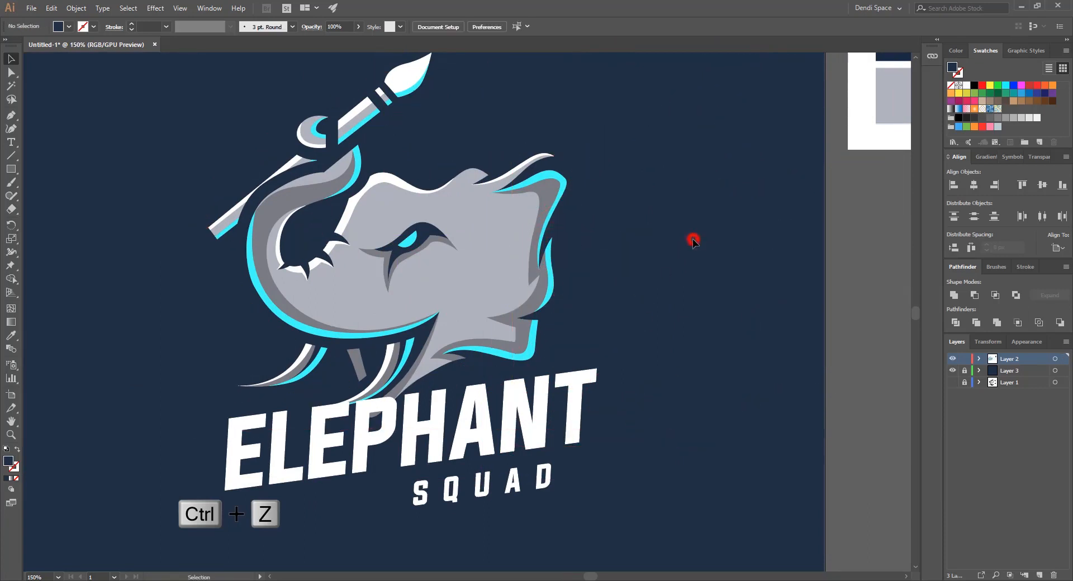
Give the elephant's navy outline a cyan stroke sampled from the ear highlight with the Eyedropper.
{"action": "left_click", "coordinate": [566, 234]}
{"action": "key", "text": "ctrl+minus"}
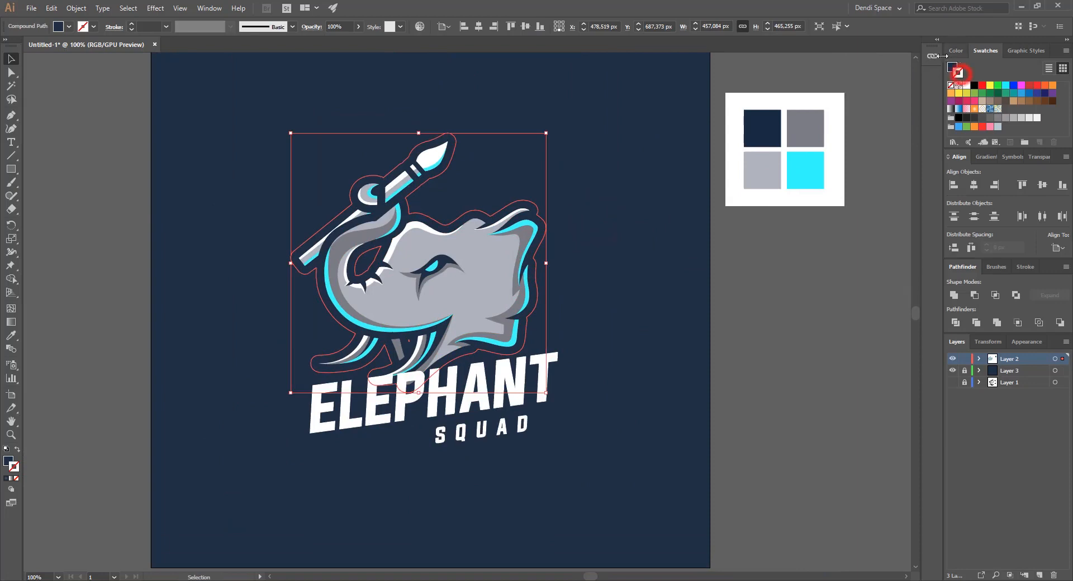
{"action": "key", "text": "i"}
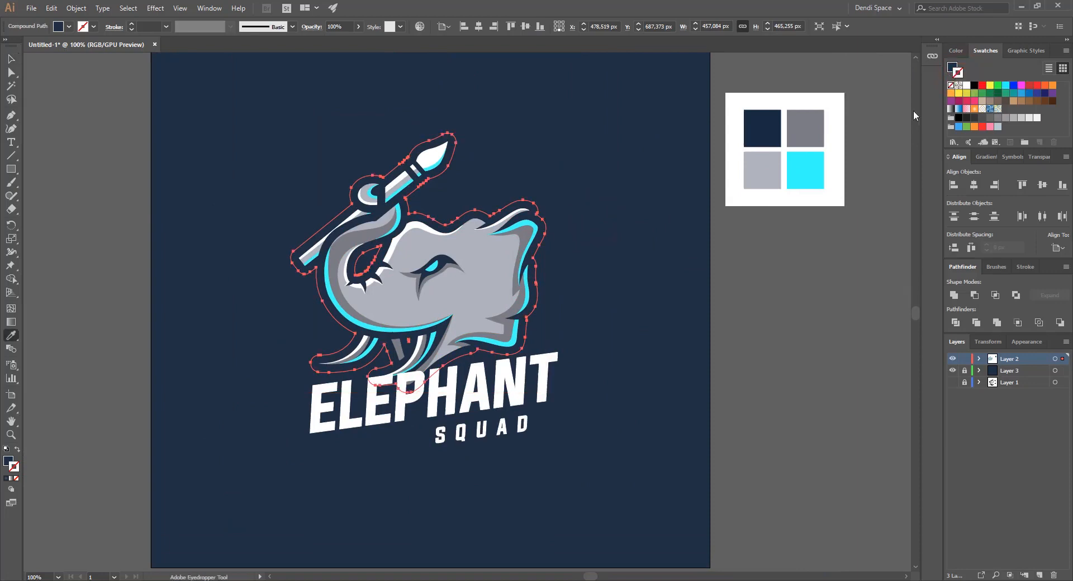
{"action": "left_click", "coordinate": [525, 224]}
{"action": "key", "text": "v"}
{"action": "scroll", "coordinate": [502, 207], "scroll_direction": "up", "scroll_amount": 1}
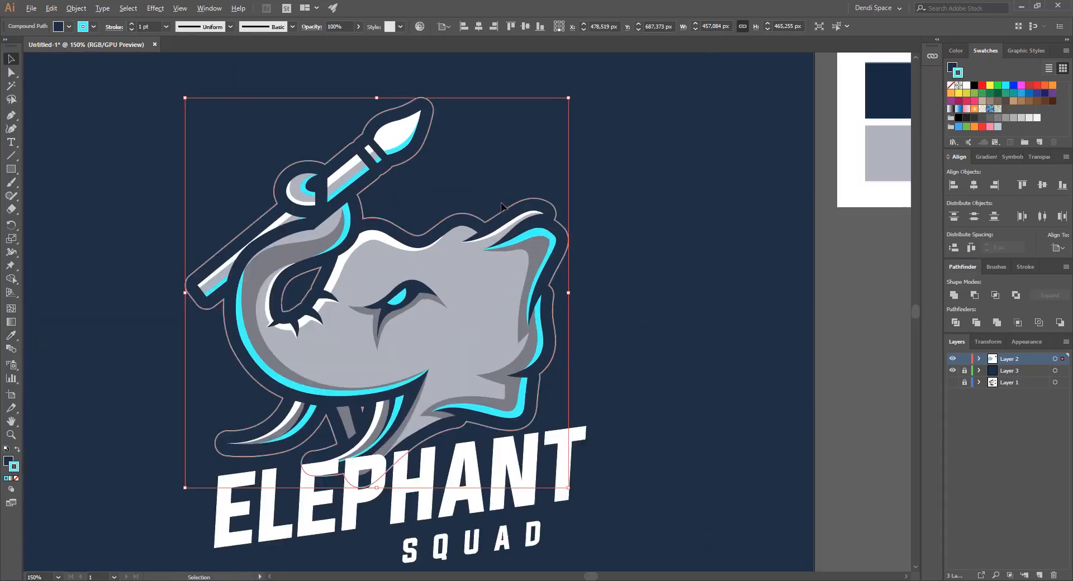
Set the outline's stroke weight to 3 pt and align the stroke to the outside.
{"action": "left_click", "coordinate": [1027, 267]}
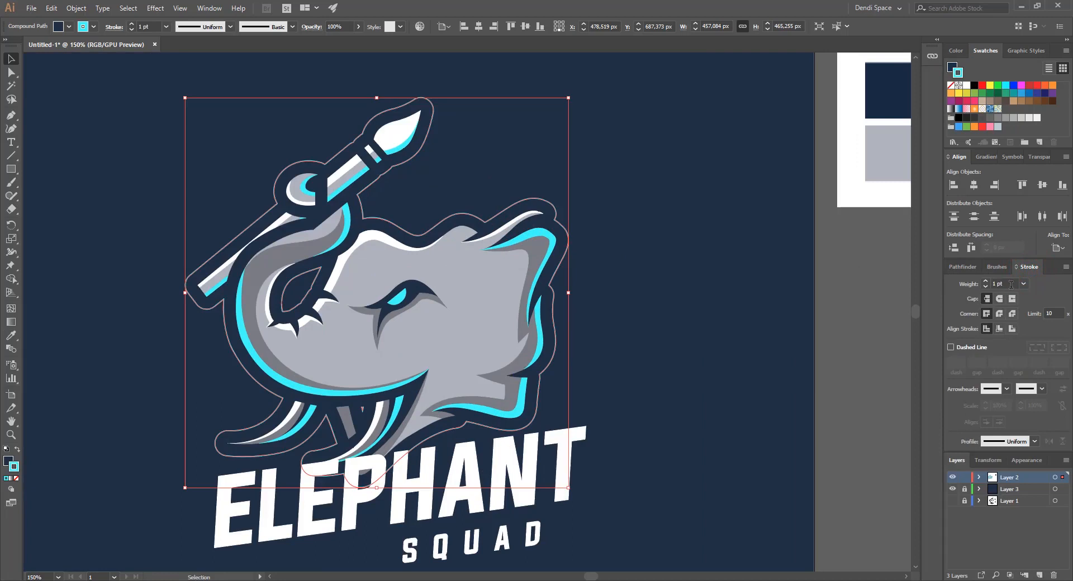
{"action": "type", "text": "3"}
{"action": "key", "text": "Return"}
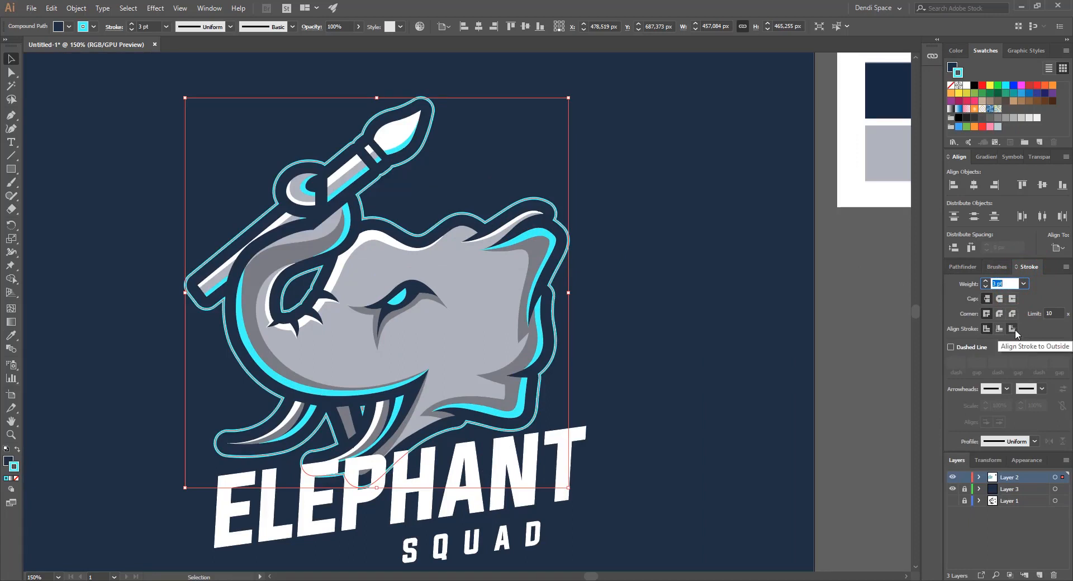
{"action": "left_click", "coordinate": [1012, 329]}
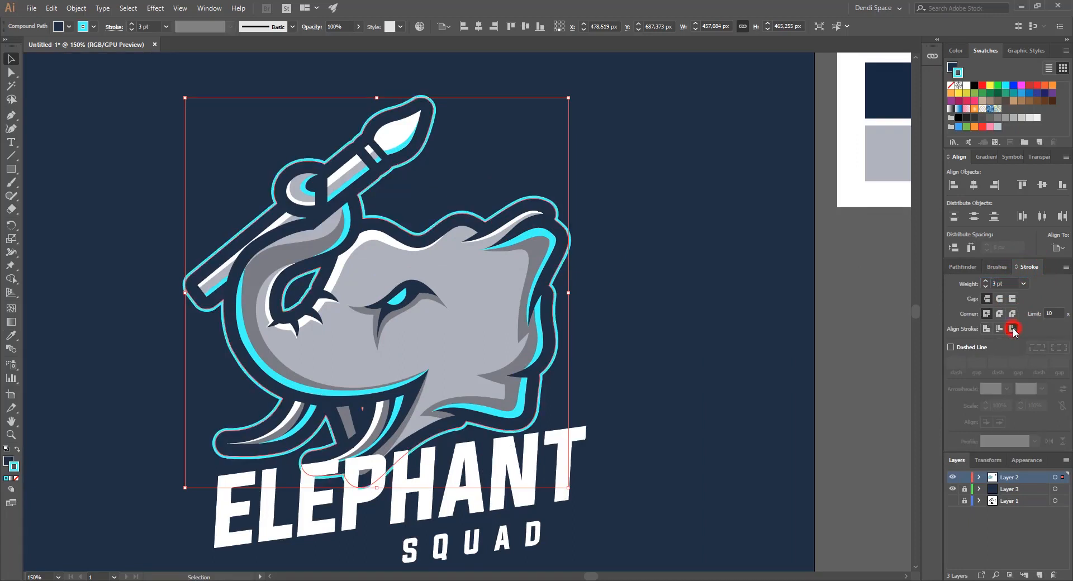
Examine the cyan stroke around the elephant at several zoom levels.
{"action": "scroll", "coordinate": [645, 260], "scroll_direction": "down", "scroll_amount": 2}
{"action": "left_click", "coordinate": [657, 255]}
{"action": "scroll", "coordinate": [614, 251], "scroll_direction": "up", "scroll_amount": 3}
{"action": "left_click", "coordinate": [587, 249]}
{"action": "key", "text": "ctrl+z"}
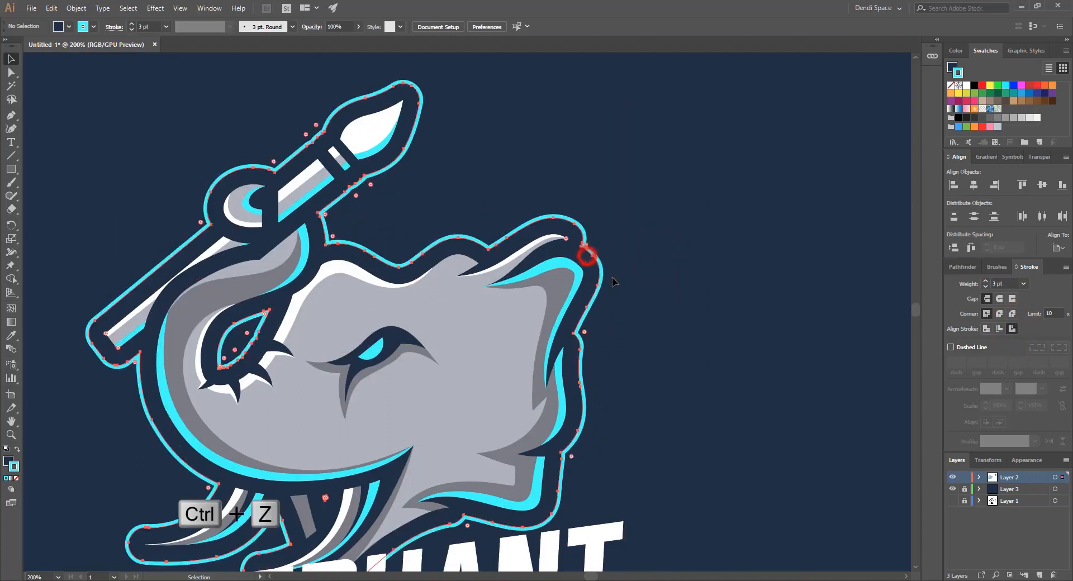
{"action": "scroll", "coordinate": [614, 258], "scroll_direction": "down", "scroll_amount": 2}
{"action": "left_click", "coordinate": [641, 260]}
{"action": "scroll", "coordinate": [641, 262], "scroll_direction": "down", "scroll_amount": 3}
{"action": "scroll", "coordinate": [609, 263], "scroll_direction": "up", "scroll_amount": 2}
{"action": "scroll", "coordinate": [599, 253], "scroll_direction": "up", "scroll_amount": 2}
Set the elephant outline's stroke weight to 4 pt.
{"action": "left_click", "coordinate": [577, 282]}
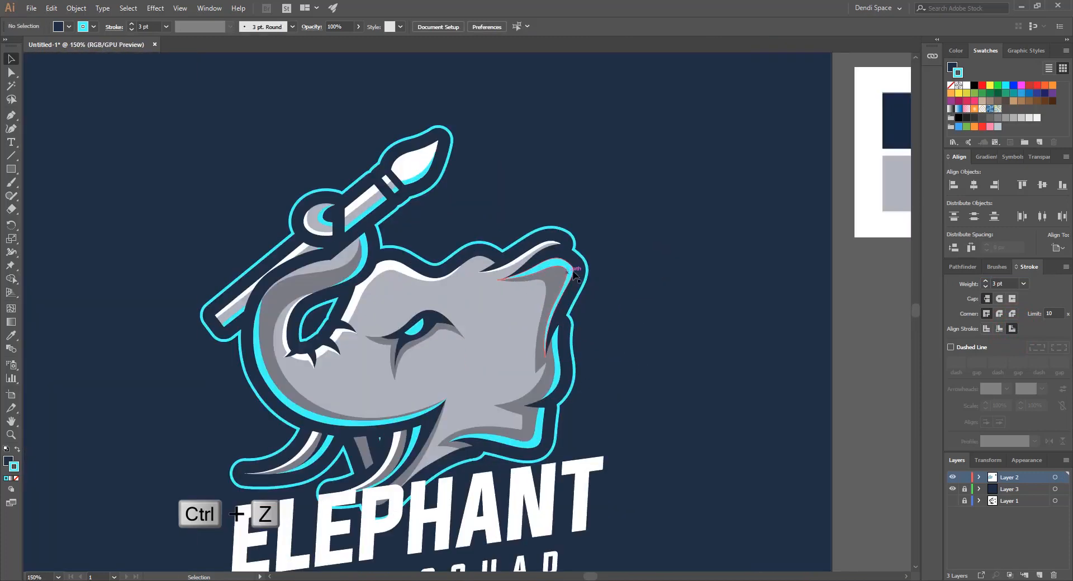
{"action": "type", "text": "4"}
{"action": "key", "text": "Return"}
{"action": "left_click", "coordinate": [771, 271]}
{"action": "scroll", "coordinate": [763, 299], "scroll_direction": "down", "scroll_amount": 3}
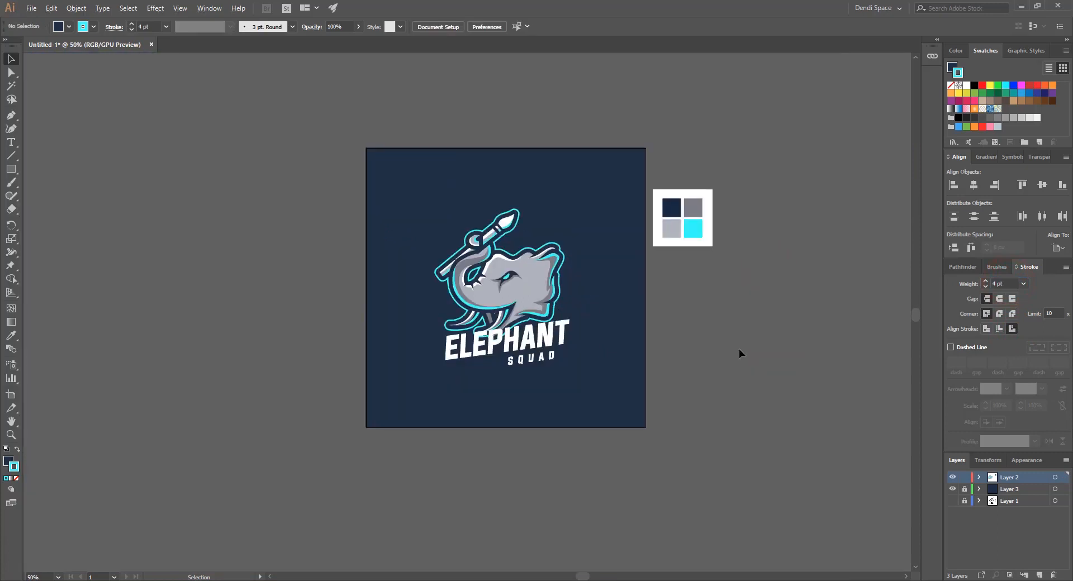
Offset the ELEPHANT lettering's paths by 15 px with round joins.
{"action": "scroll", "coordinate": [739, 349], "scroll_direction": "down", "scroll_amount": 2}
{"action": "scroll", "coordinate": [666, 303], "scroll_direction": "up", "scroll_amount": 3}
{"action": "scroll", "coordinate": [611, 320], "scroll_direction": "down", "scroll_amount": 2}
{"action": "scroll", "coordinate": [610, 320], "scroll_direction": "up", "scroll_amount": 3}
{"action": "left_click_drag", "start_coordinate": [532, 253], "coordinate": [509, 296]}
{"action": "key", "text": "ctrl+z"}
{"action": "left_click_drag", "start_coordinate": [614, 254], "coordinate": [654, 333]}
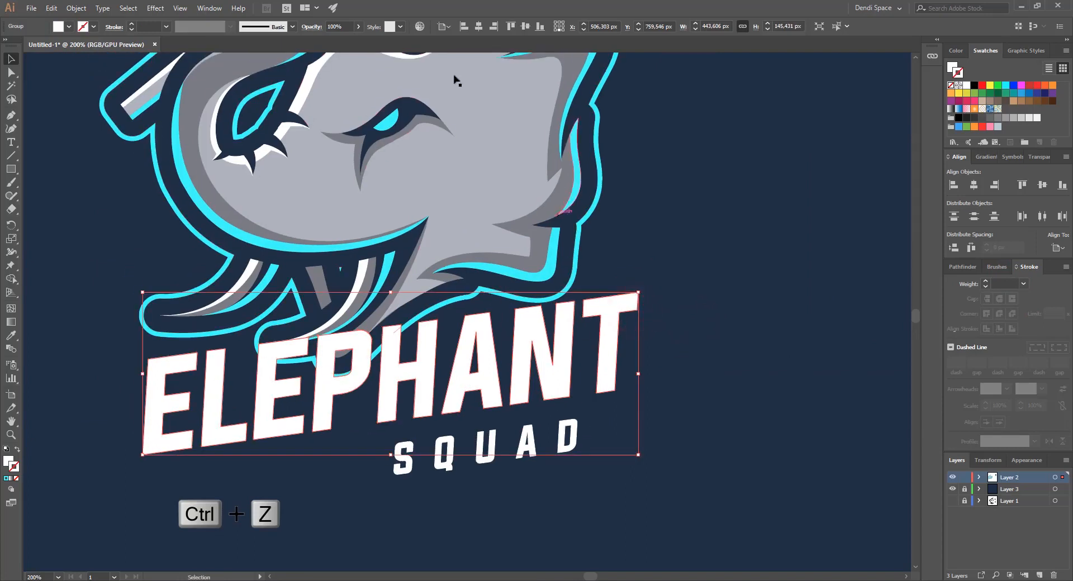
{"action": "left_click", "coordinate": [76, 8]}
{"action": "left_click", "coordinate": [134, 264]}
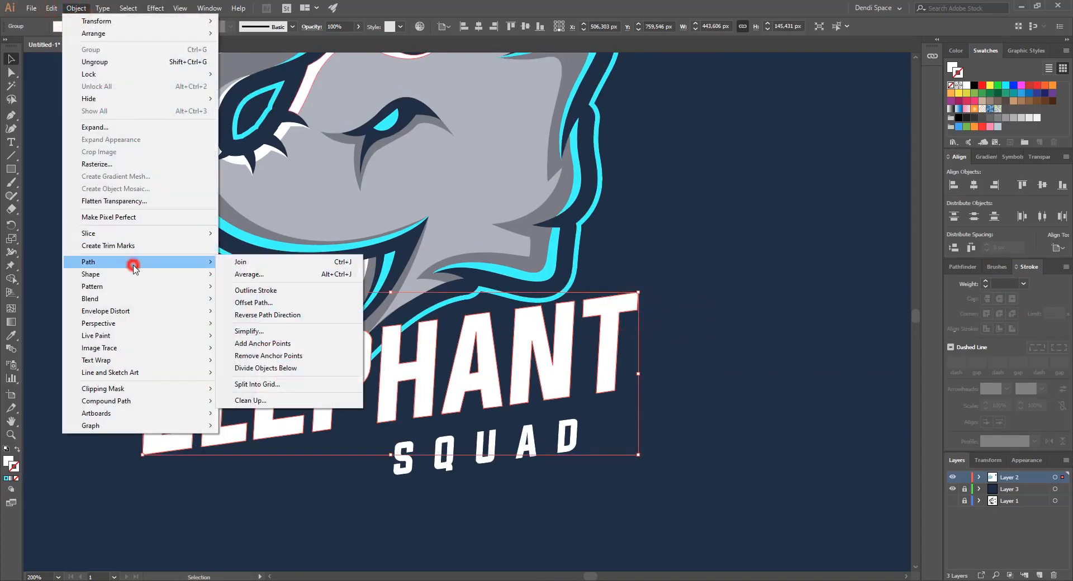
{"action": "left_click", "coordinate": [280, 303]}
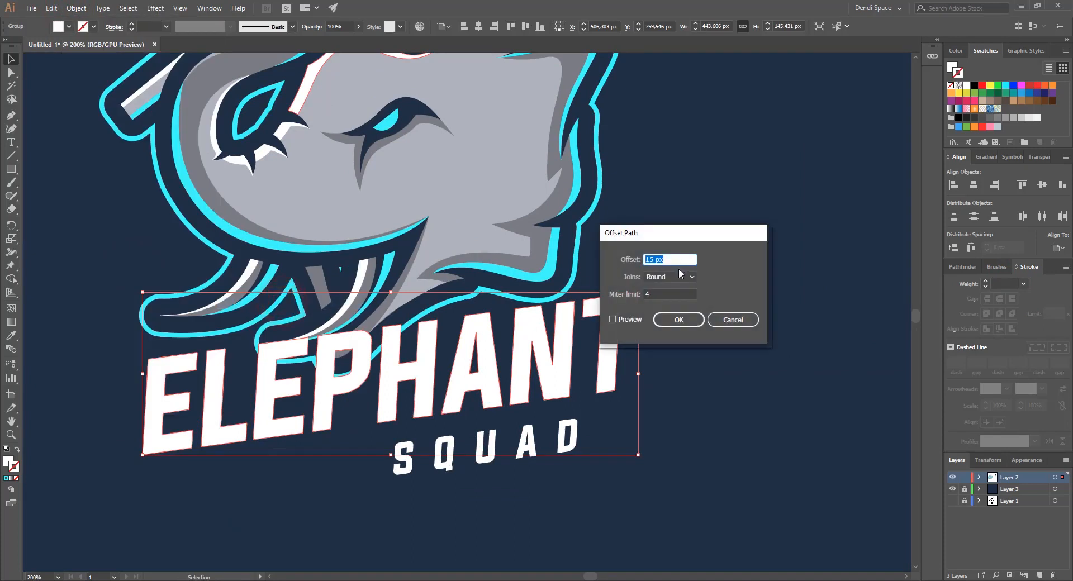
{"action": "left_click", "coordinate": [679, 320]}
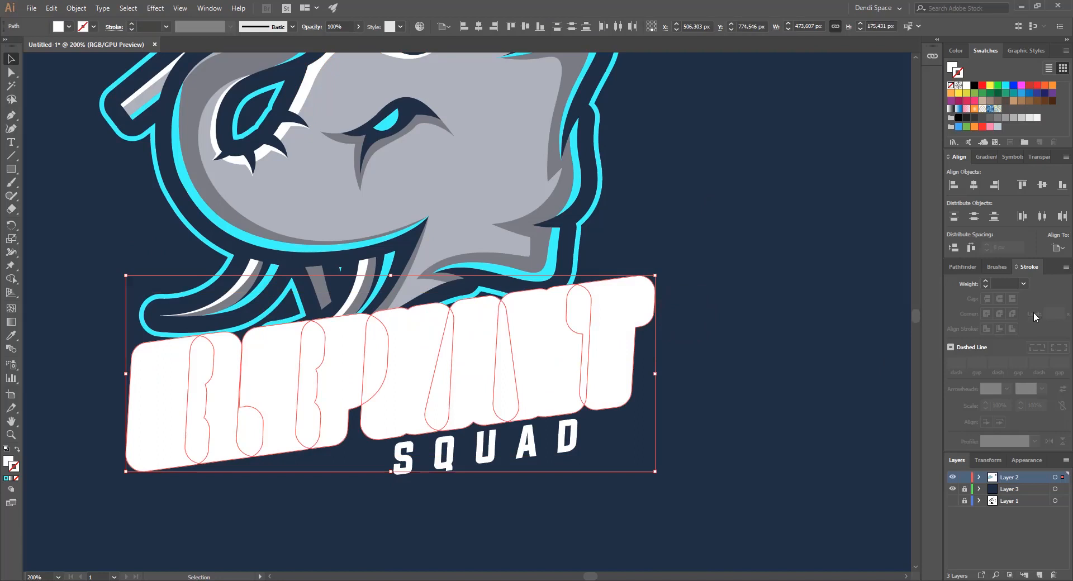
Unite the offset letter shapes into one backing shape and isolate the lettering group with the backing selected.
{"action": "left_click", "coordinate": [964, 268]}
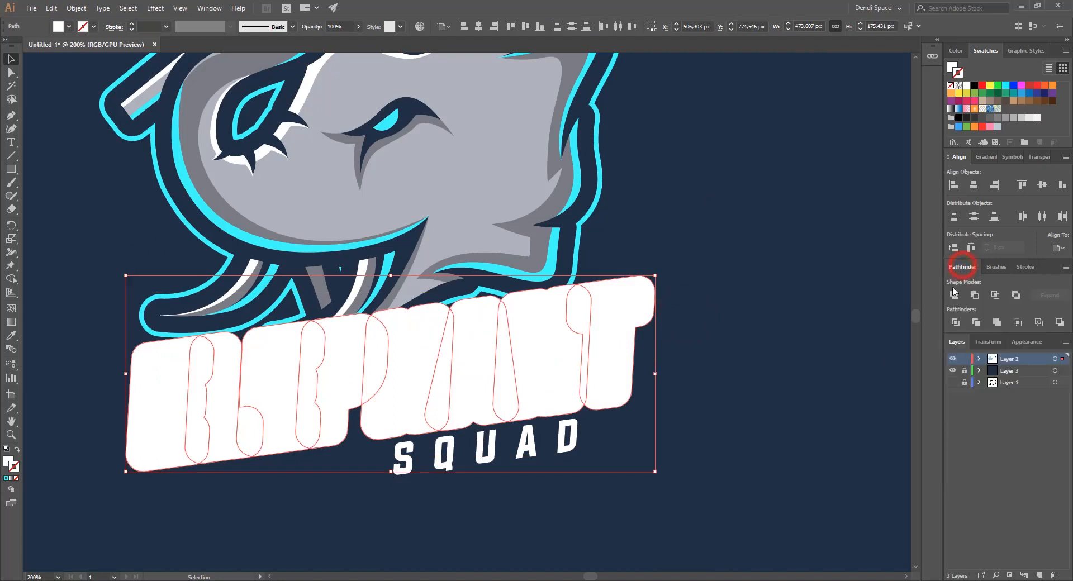
{"action": "left_click", "coordinate": [748, 244]}
{"action": "left_click", "coordinate": [622, 282]}
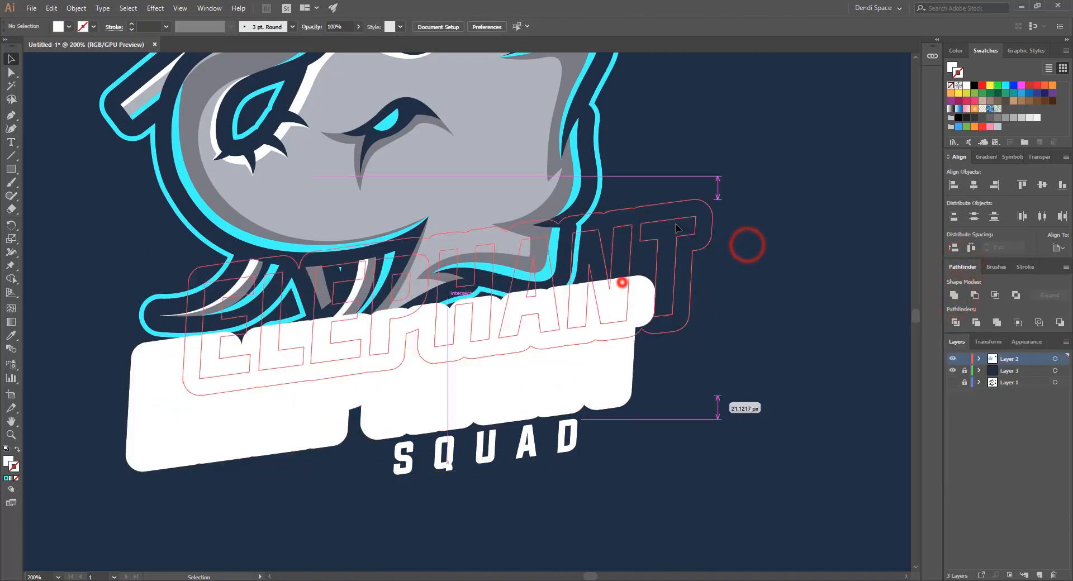
{"action": "key", "text": "ctrl+z"}
{"action": "key", "text": "ctrl+z"}
{"action": "double_click", "coordinate": [628, 287]}
{"action": "left_click_drag", "start_coordinate": [628, 286], "coordinate": [676, 203]}
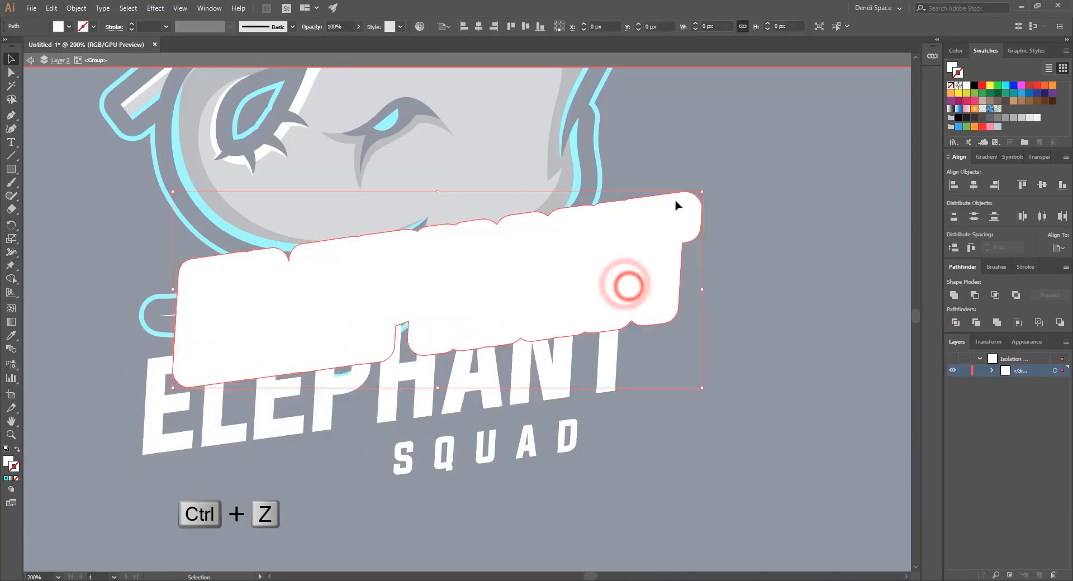
{"action": "key", "text": "ctrl+z"}
{"action": "left_click_drag", "start_coordinate": [599, 290], "coordinate": [677, 196]}
{"action": "key", "text": "ctrl+z"}
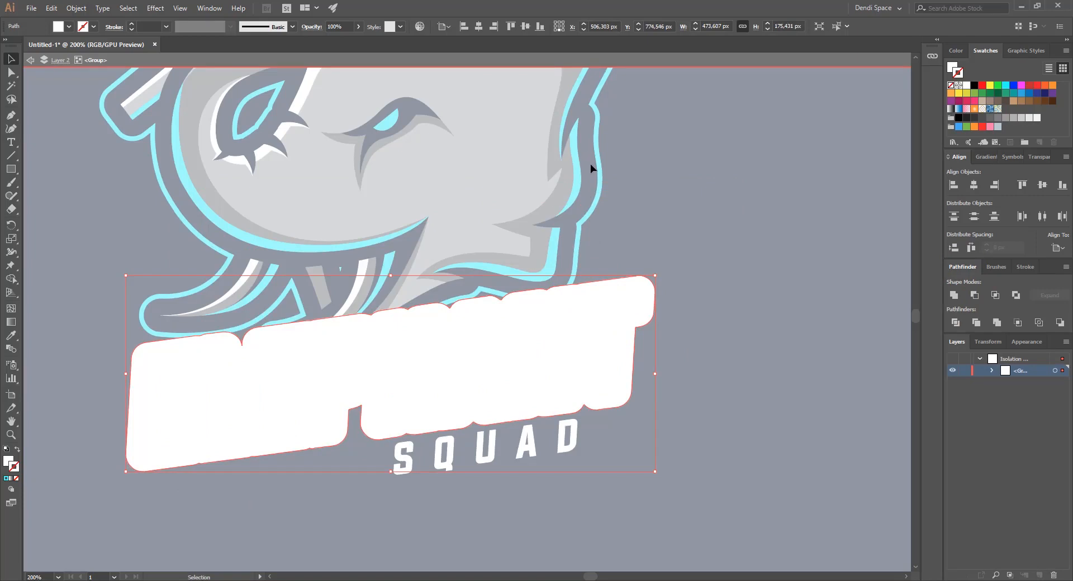
Copy the elephant outline's navy fill and cyan stroke to the backing shape, send it behind the ELEPHANT letters and leave isolation mode.
{"action": "key", "text": "i"}
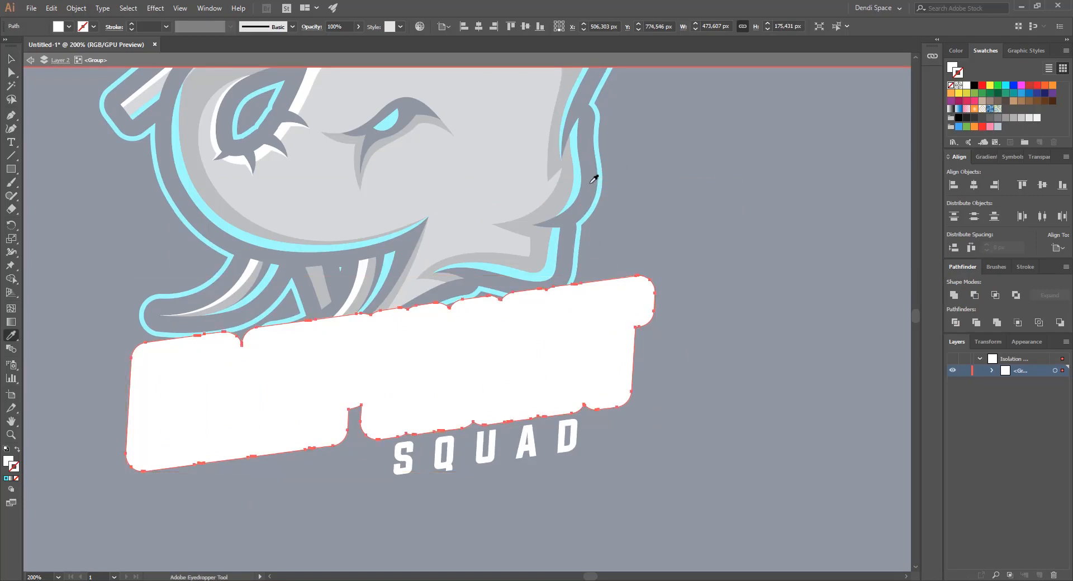
{"action": "left_click", "coordinate": [594, 179]}
{"action": "key", "text": "v"}
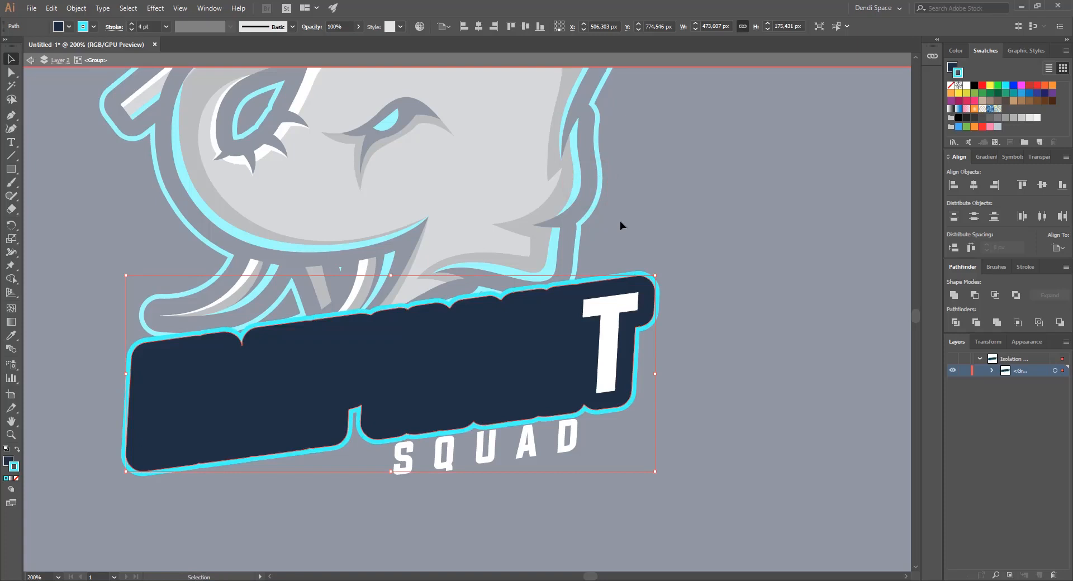
{"action": "key", "text": "ctrl+shift+bracketleft"}
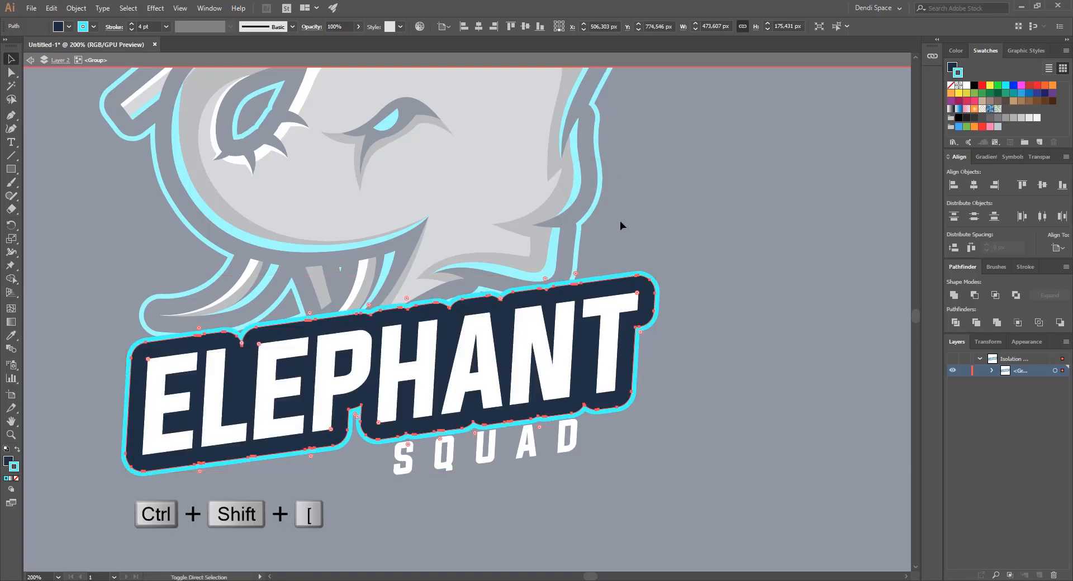
{"action": "left_click", "coordinate": [695, 169]}
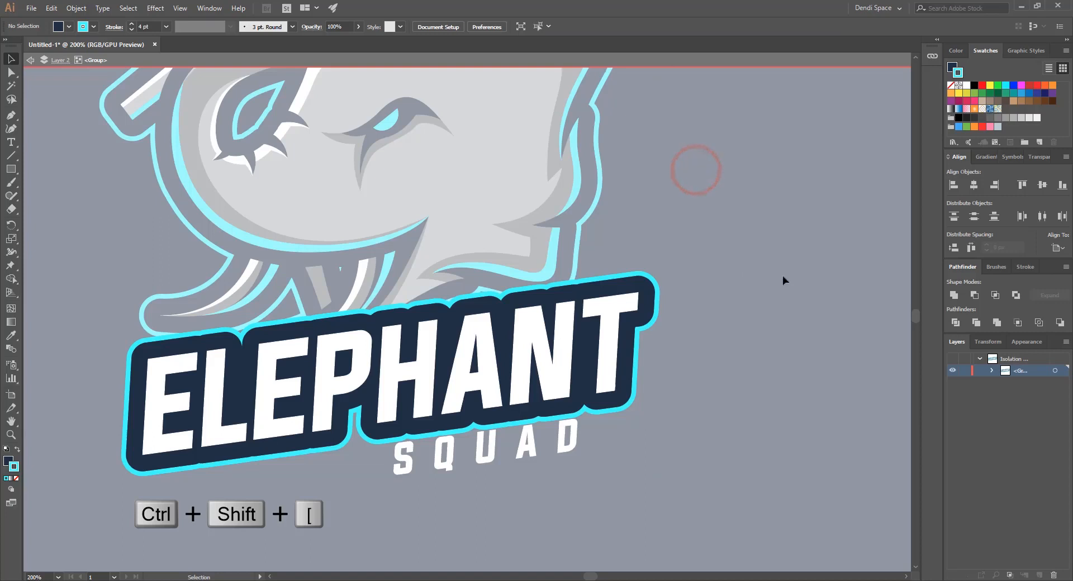
{"action": "left_click", "coordinate": [625, 281]}
{"action": "key", "text": "ctrl+z"}
{"action": "left_click", "coordinate": [686, 243]}
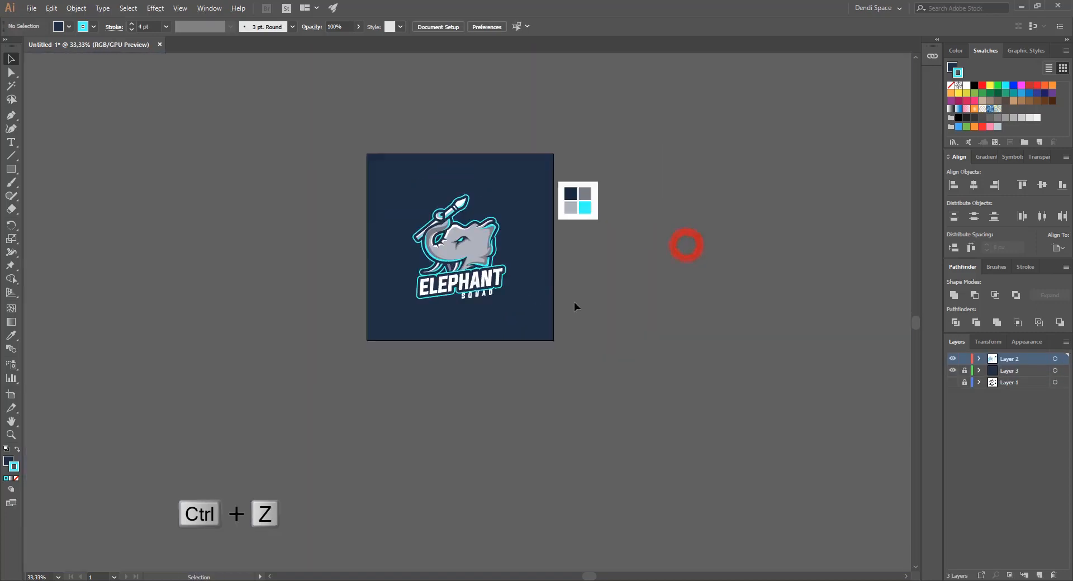
Move the ELEPHANT lettering with its backing up about 6 px toward the elephant head.
{"action": "scroll", "coordinate": [502, 247], "scroll_direction": "up", "scroll_amount": 3}
{"action": "left_click", "coordinate": [462, 328]}
{"action": "left_click", "coordinate": [690, 285]}
{"action": "scroll", "coordinate": [418, 333], "scroll_direction": "up", "scroll_amount": 1}
{"action": "left_click_drag", "start_coordinate": [441, 327], "coordinate": [389, 357]}
{"action": "key", "text": "ctrl+z"}
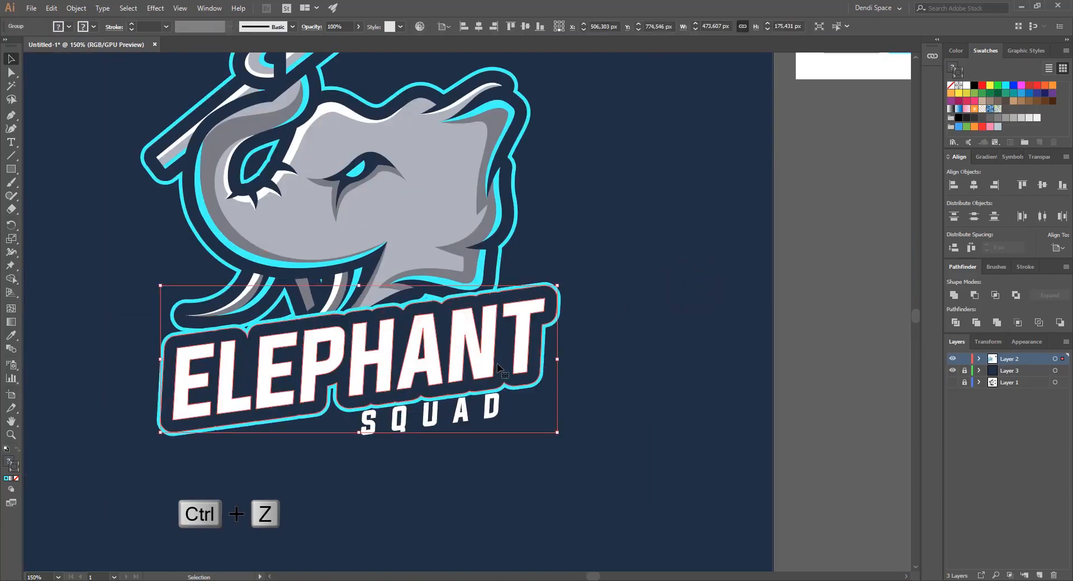
{"action": "scroll", "coordinate": [444, 374], "scroll_direction": "up", "scroll_amount": 2}
{"action": "left_click_drag", "start_coordinate": [444, 374], "coordinate": [445, 364]}
{"action": "scroll", "coordinate": [503, 359], "scroll_direction": "down", "scroll_amount": 1}
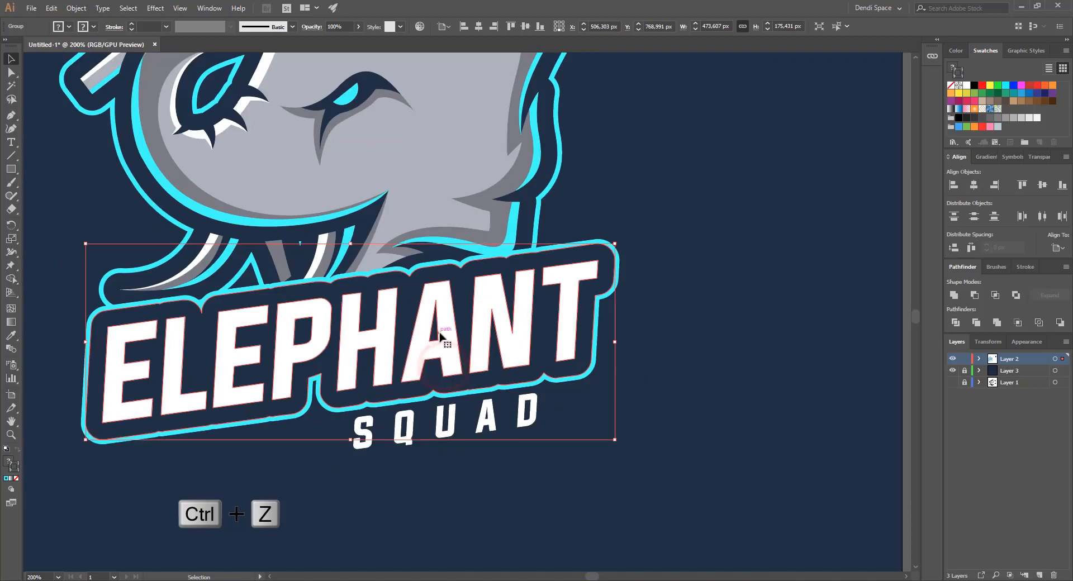
Shift the SQUAD lettering slightly down and to the right beneath ELEPHANT.
{"action": "scroll", "coordinate": [439, 334], "scroll_direction": "down", "scroll_amount": 2}
{"action": "left_click", "coordinate": [712, 341]}
{"action": "scroll", "coordinate": [550, 330], "scroll_direction": "down", "scroll_amount": 3}
{"action": "scroll", "coordinate": [514, 328], "scroll_direction": "up", "scroll_amount": 3}
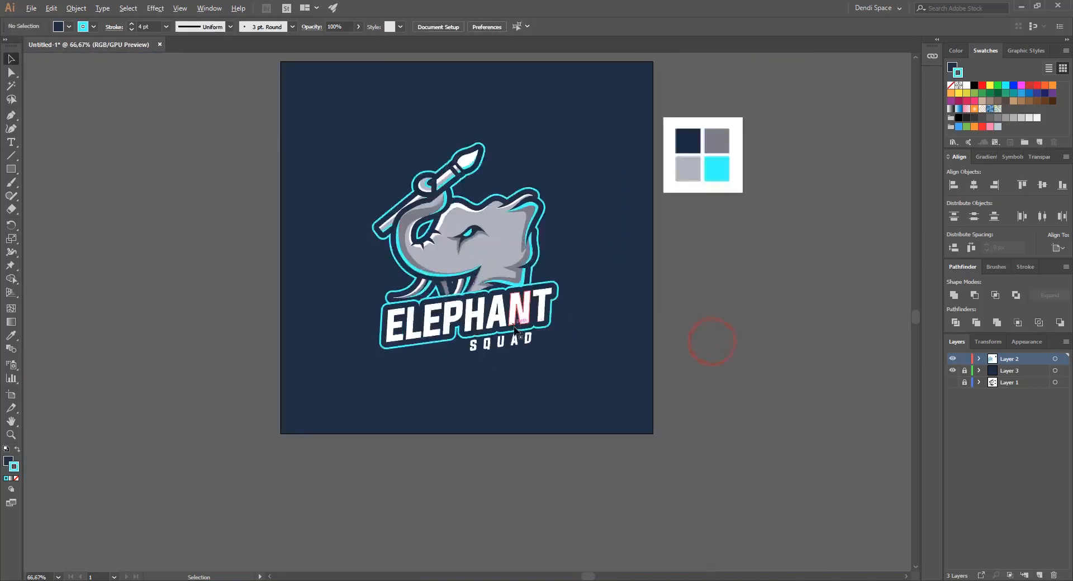
{"action": "left_click_drag", "start_coordinate": [529, 345], "coordinate": [523, 337]}
{"action": "scroll", "coordinate": [587, 346], "scroll_direction": "down", "scroll_amount": 3}
{"action": "left_click", "coordinate": [753, 336]}
{"action": "scroll", "coordinate": [600, 354], "scroll_direction": "up", "scroll_amount": 3}
{"action": "left_click", "coordinate": [595, 328]}
Draw a closed slanted four-sided panel over SQUAD with the Pen tool, about 206 px wide and 119 px high.
{"action": "key", "text": "p"}
{"action": "scroll", "coordinate": [416, 360], "scroll_direction": "up", "scroll_amount": 3}
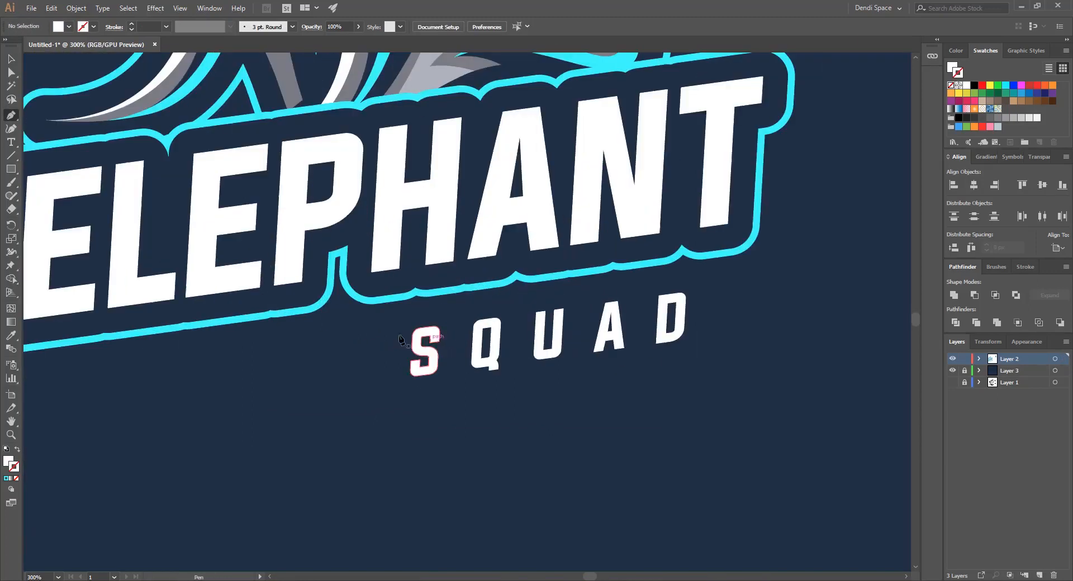
{"action": "left_click", "coordinate": [385, 286]}
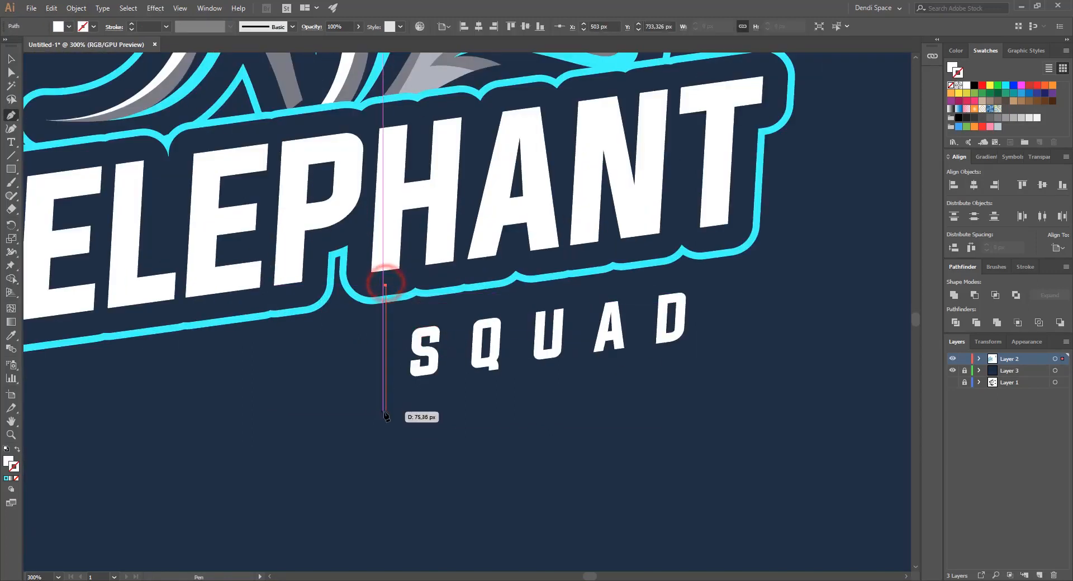
{"action": "left_click", "coordinate": [385, 423]}
{"action": "left_click", "coordinate": [731, 359]}
{"action": "left_click", "coordinate": [731, 225]}
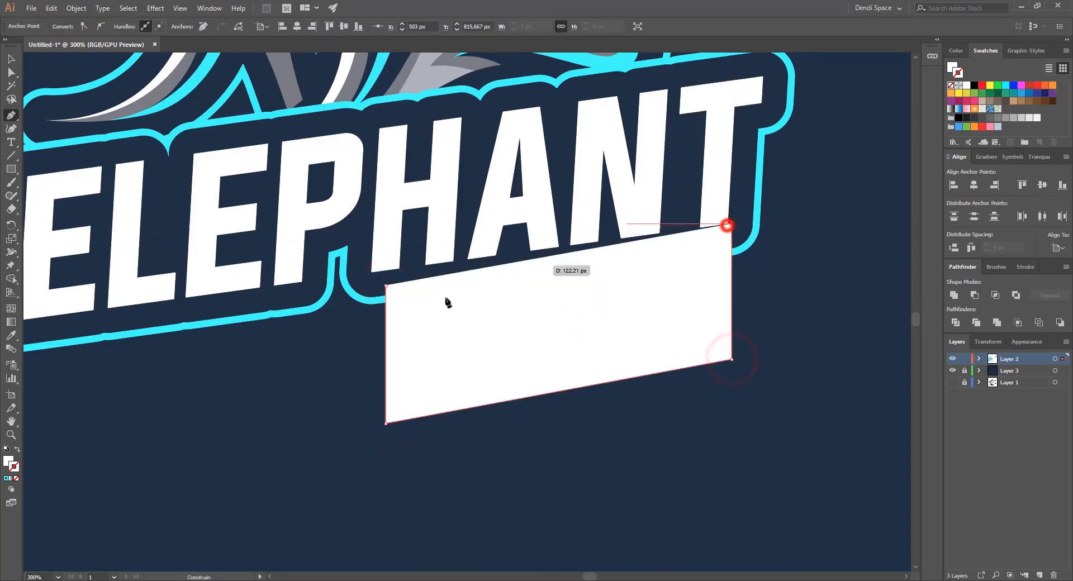
{"action": "key", "text": "ctrl+z"}
{"action": "left_click", "coordinate": [385, 287]}
{"action": "scroll", "coordinate": [387, 286], "scroll_direction": "down", "scroll_amount": 1}
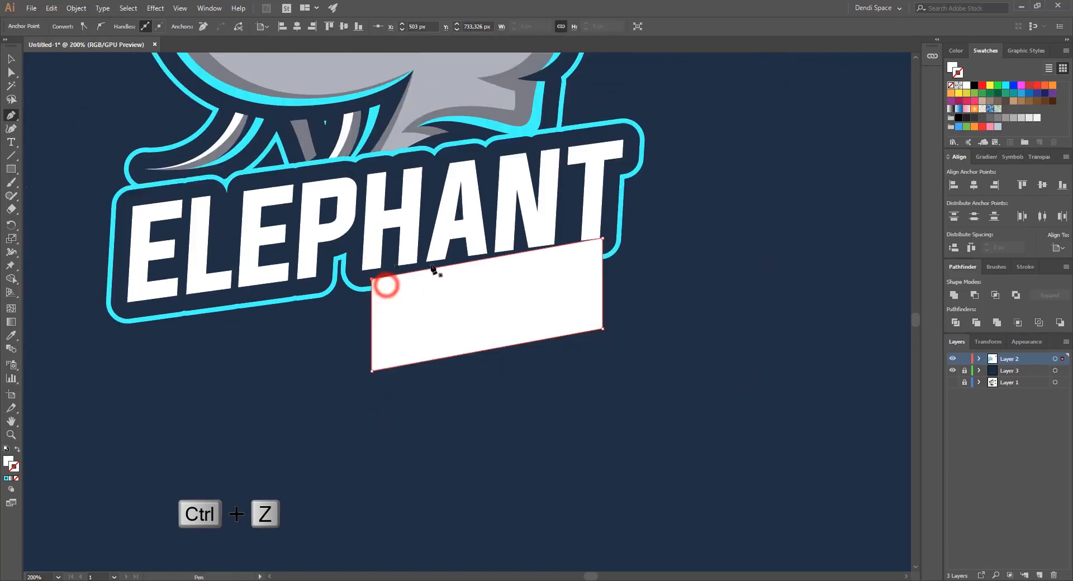
Copy the ELEPHANT backing's navy fill and cyan stroke to the SQUAD panel and send the panel to the back.
{"action": "key", "text": "i"}
{"action": "left_click", "coordinate": [610, 213]}
{"action": "key", "text": "v"}
{"action": "left_click", "coordinate": [668, 258]}
{"action": "left_click_drag", "start_coordinate": [508, 315], "coordinate": [504, 366]}
{"action": "key", "text": "ctrl+z"}
{"action": "key", "text": "ctrl+shift+bracketleft"}
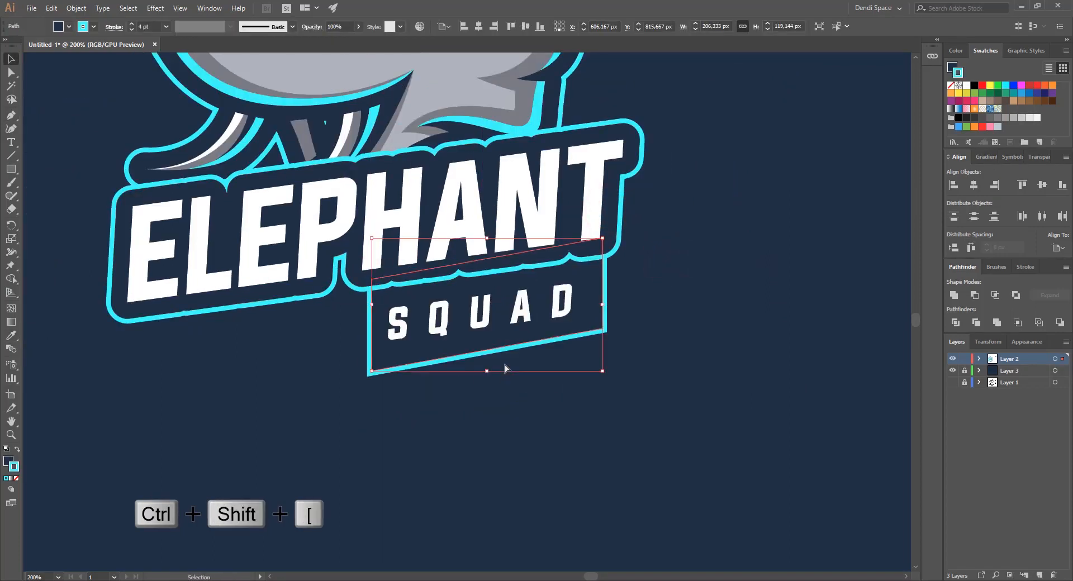
Raise the SQUAD panel's lower-left corner to a Y position of about 806 px.
{"action": "key", "text": "a"}
{"action": "left_click", "coordinate": [369, 372]}
{"action": "scroll", "coordinate": [372, 374], "scroll_direction": "up", "scroll_amount": 1}
{"action": "left_click_drag", "start_coordinate": [366, 374], "coordinate": [366, 354]}
{"action": "scroll", "coordinate": [366, 353], "scroll_direction": "down", "scroll_amount": 2}
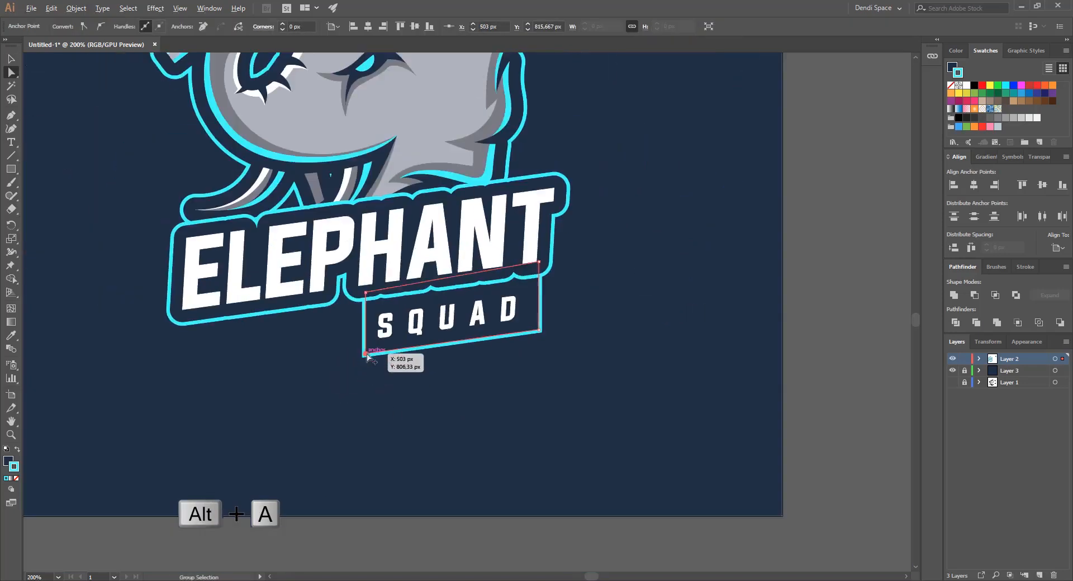
{"action": "key", "text": "v"}
{"action": "left_click", "coordinate": [568, 392]}
Narrow the SQUAD panel to about 185 px from its right side and center the SQUAD lettering inside it.
{"action": "scroll", "coordinate": [443, 312], "scroll_direction": "down", "scroll_amount": 4}
{"action": "scroll", "coordinate": [446, 303], "scroll_direction": "up", "scroll_amount": 3}
{"action": "left_click_drag", "start_coordinate": [539, 359], "coordinate": [487, 363]}
{"action": "scroll", "coordinate": [486, 335], "scroll_direction": "up", "scroll_amount": 2}
{"action": "left_click", "coordinate": [523, 366]}
{"action": "scroll", "coordinate": [431, 300], "scroll_direction": "up", "scroll_amount": 1}
{"action": "left_click_drag", "start_coordinate": [446, 314], "coordinate": [455, 318]}
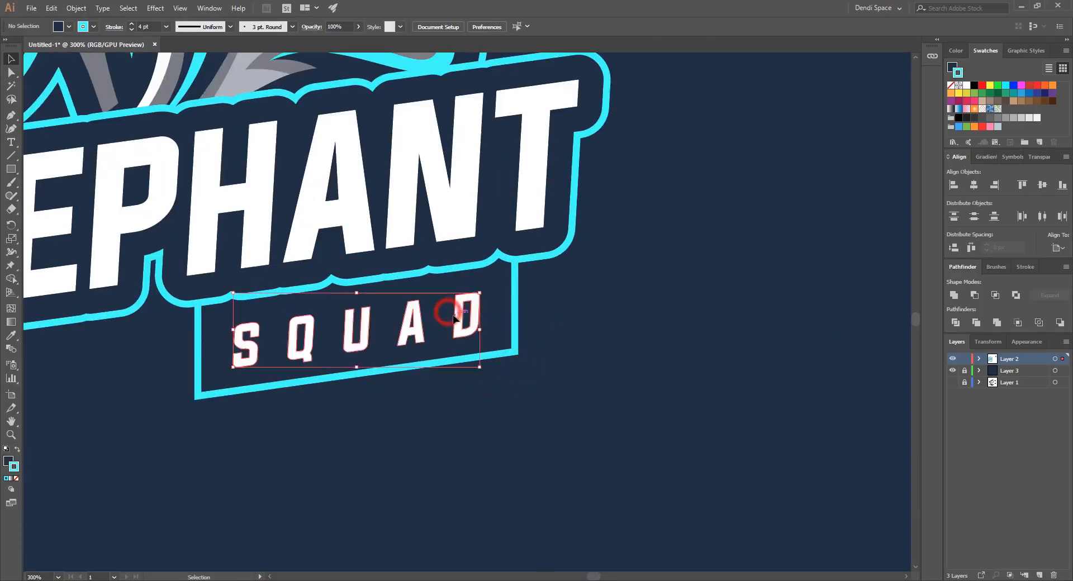
Round the SQUAD panel's two lower corners to a radius of about 5.92 px.
{"action": "scroll", "coordinate": [455, 319], "scroll_direction": "down", "scroll_amount": 3}
{"action": "left_click", "coordinate": [592, 342]}
{"action": "scroll", "coordinate": [427, 319], "scroll_direction": "up", "scroll_amount": 3}
{"action": "key", "text": "a"}
{"action": "left_click_drag", "start_coordinate": [592, 341], "coordinate": [546, 370]}
{"action": "left_click_drag", "start_coordinate": [244, 405], "coordinate": [270, 383], "text": "shift"}
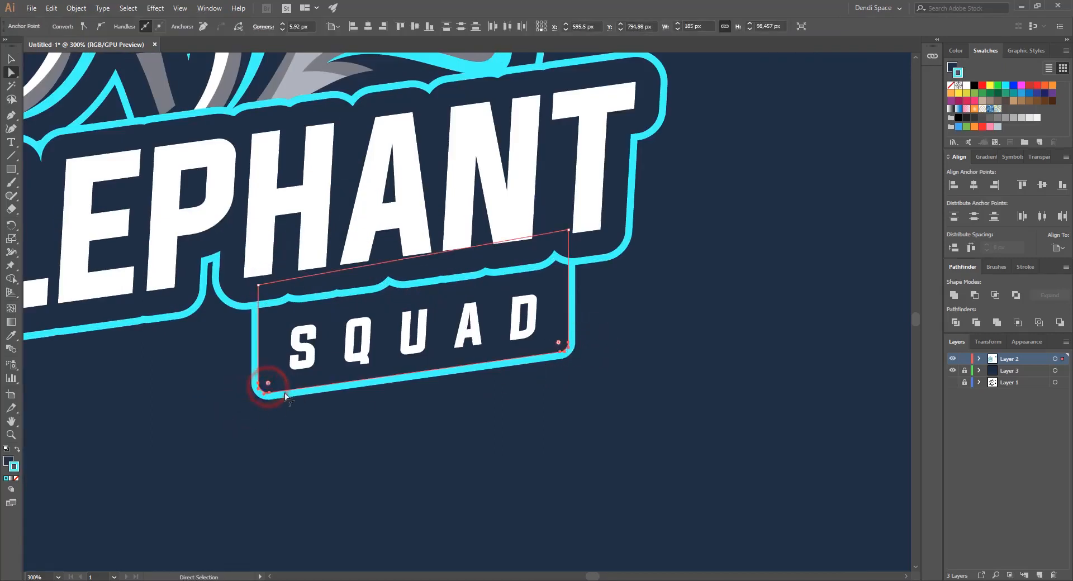
Examine the whole logo on the artboard, including the rounded SQUAD panel below the lettering.
{"action": "left_click", "coordinate": [513, 490]}
{"action": "scroll", "coordinate": [512, 491], "scroll_direction": "down", "scroll_amount": 3}
{"action": "left_click", "coordinate": [655, 406]}
{"action": "scroll", "coordinate": [565, 415], "scroll_direction": "down", "scroll_amount": 3}
{"action": "scroll", "coordinate": [492, 346], "scroll_direction": "up", "scroll_amount": 3}
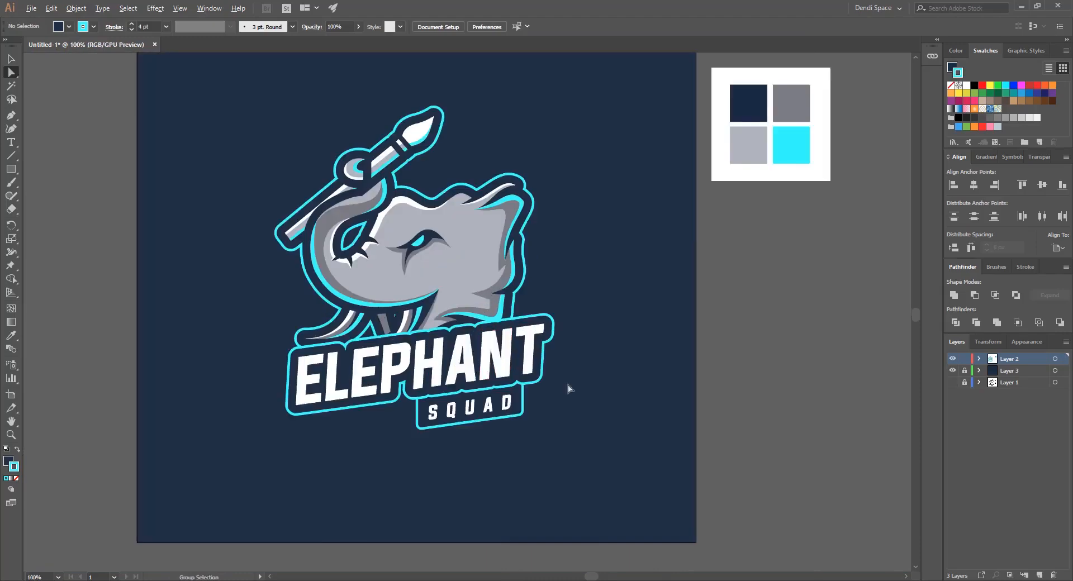
{"action": "scroll", "coordinate": [525, 354], "scroll_direction": "down", "scroll_amount": 3}
{"action": "scroll", "coordinate": [574, 426], "scroll_direction": "up", "scroll_amount": 2}
{"action": "scroll", "coordinate": [562, 370], "scroll_direction": "down", "scroll_amount": 1}
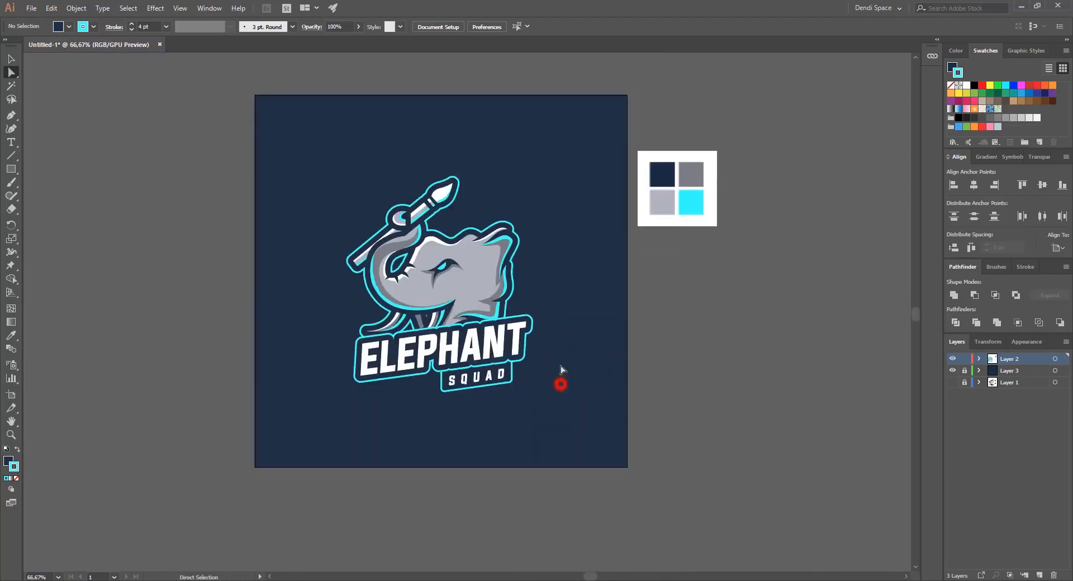
{"action": "scroll", "coordinate": [497, 362], "scroll_direction": "up", "scroll_amount": 1}
Ungroup the ELEPHANT lettering and its backing panel.
{"action": "left_click_drag", "start_coordinate": [539, 303], "coordinate": [574, 260]}
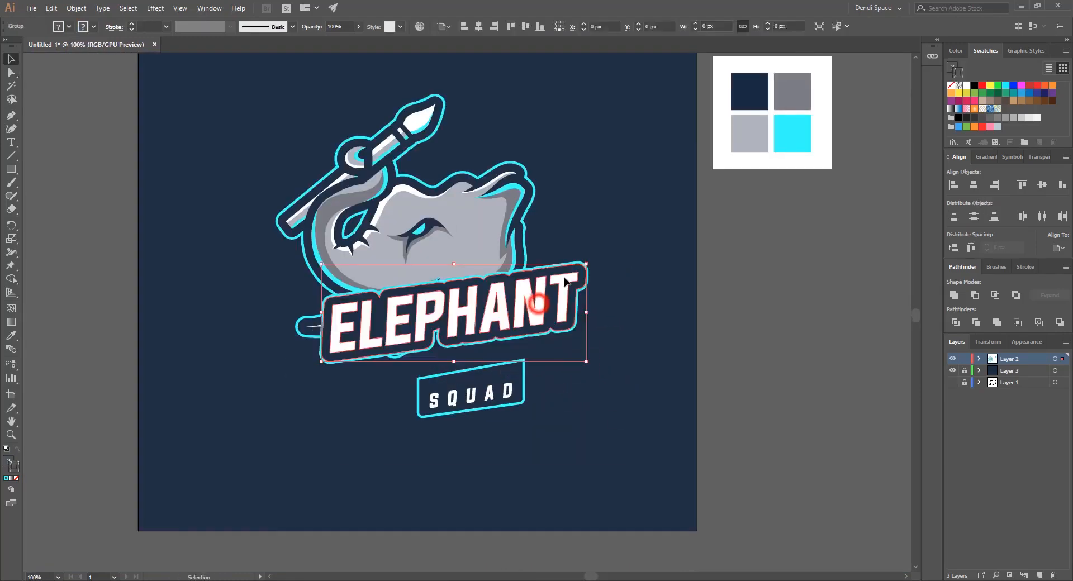
{"action": "key", "text": "ctrl+z"}
{"action": "left_click", "coordinate": [537, 309]}
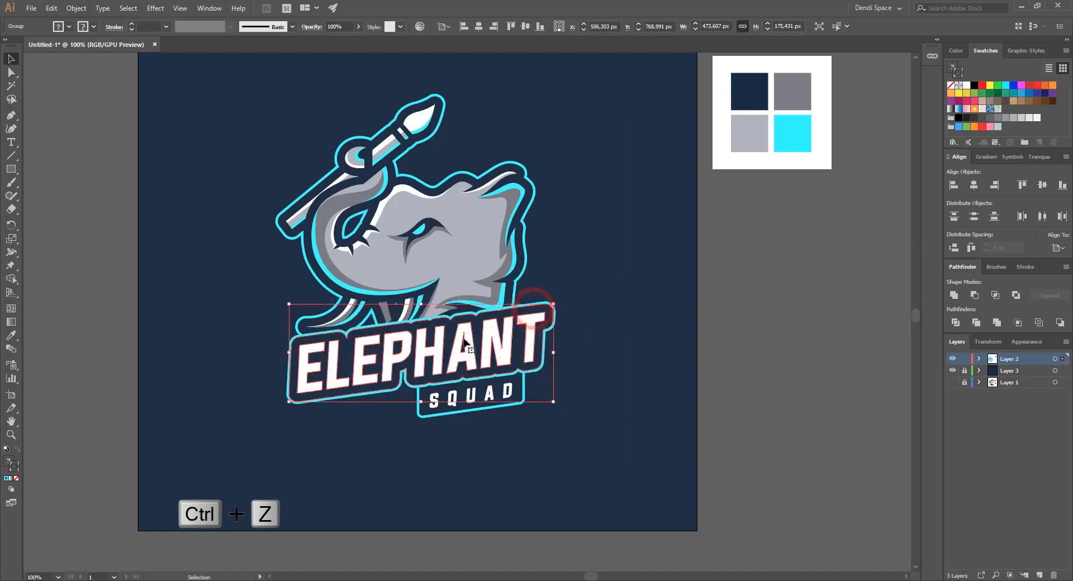
{"action": "right_click", "coordinate": [524, 323]}
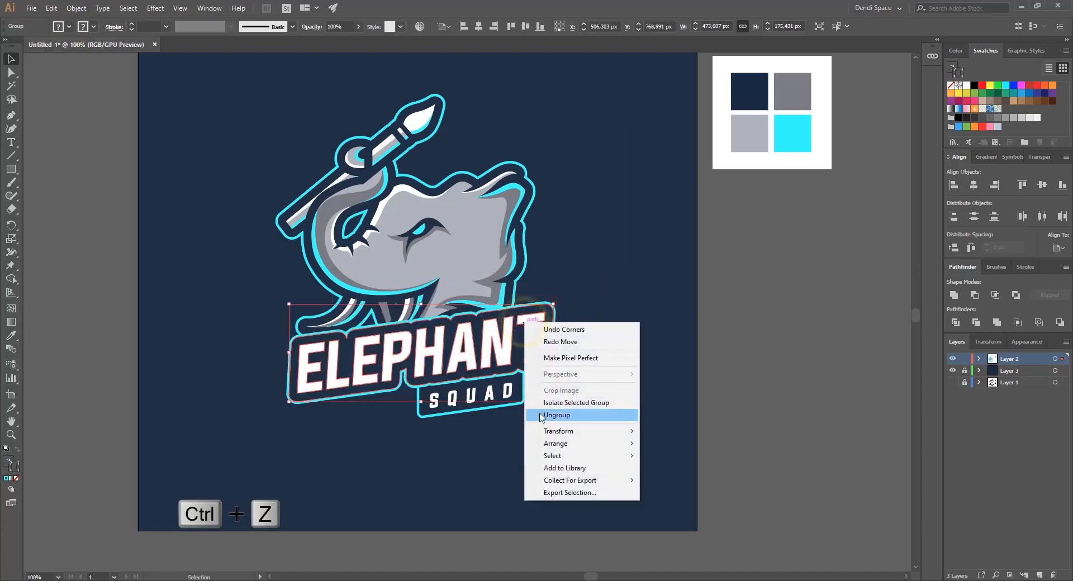
{"action": "left_click", "coordinate": [546, 420]}
{"action": "left_click", "coordinate": [575, 384]}
Try moving the ELEPHANT backing panel and the elephant head outline away from the artwork, and undo the moves.
{"action": "left_click_drag", "start_coordinate": [555, 309], "coordinate": [601, 232]}
{"action": "key", "text": "ctrl+z"}
{"action": "left_click_drag", "start_coordinate": [551, 298], "coordinate": [758, 325]}
{"action": "scroll", "coordinate": [512, 262], "scroll_direction": "down", "scroll_amount": 1}
{"action": "left_click_drag", "start_coordinate": [492, 254], "coordinate": [643, 211]}
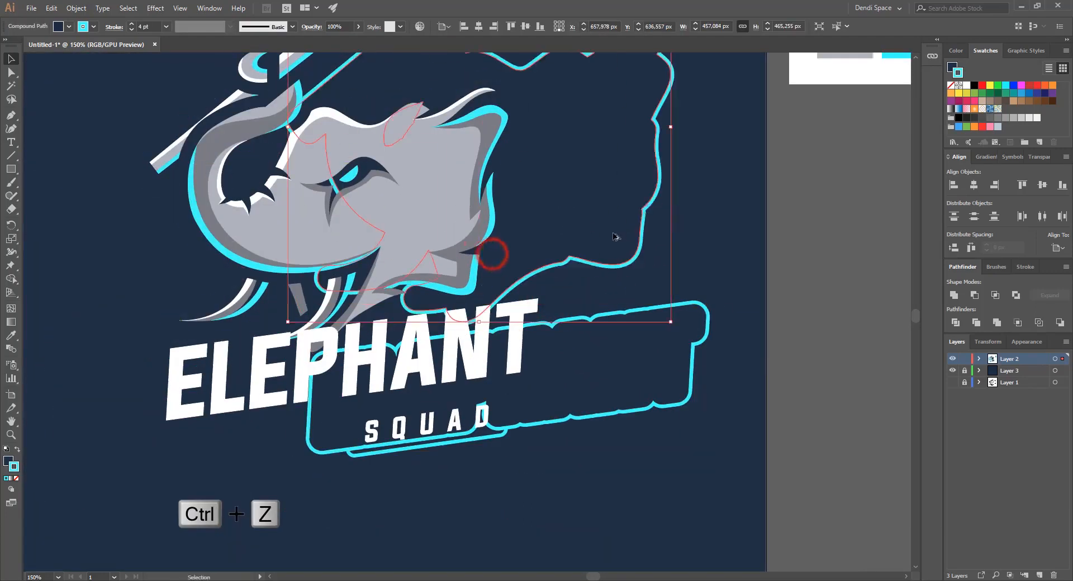
{"action": "scroll", "coordinate": [636, 249], "scroll_direction": "down", "scroll_amount": 2}
{"action": "key", "text": "ctrl+z"}
{"action": "key", "text": "ctrl+z"}
{"action": "left_click", "coordinate": [640, 223]}
{"action": "scroll", "coordinate": [605, 258], "scroll_direction": "up", "scroll_amount": 2}
{"action": "left_click_drag", "start_coordinate": [547, 257], "coordinate": [611, 306]}
{"action": "key", "text": "ctrl+z"}
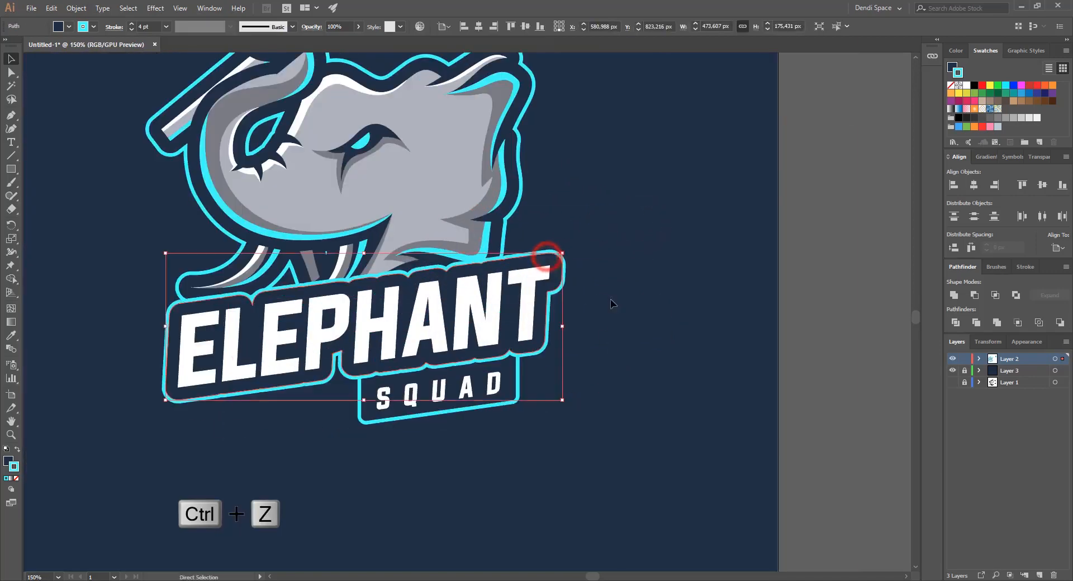
{"action": "left_click_drag", "start_coordinate": [555, 255], "coordinate": [640, 225]}
{"action": "key", "text": "ctrl+z"}
Duplicate the ELEPHANT backing panel in place, in front of the original.
{"action": "key", "text": "a"}
{"action": "key", "text": "ctrl+c"}
{"action": "key", "text": "v"}
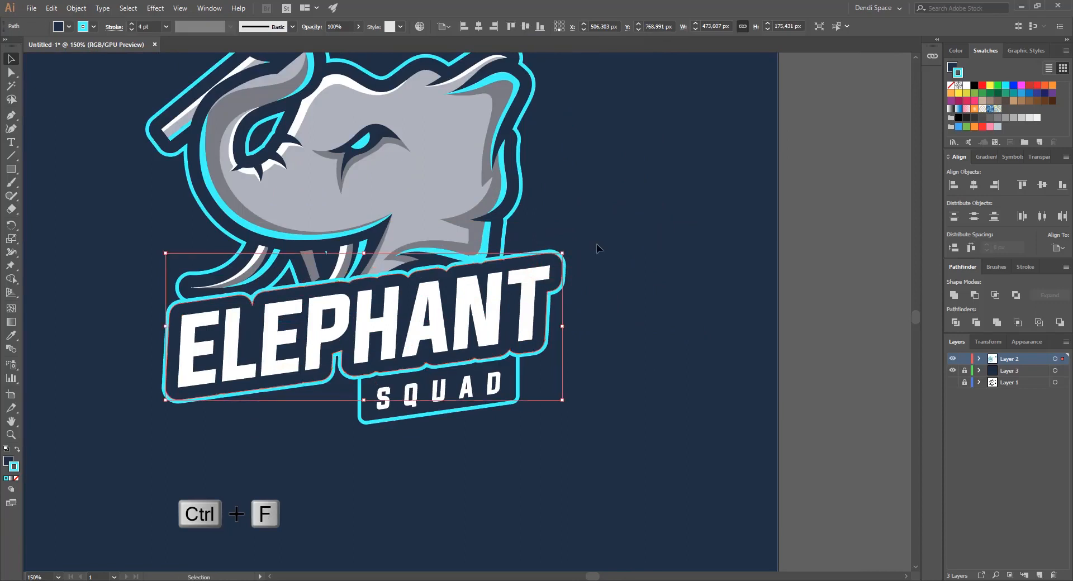
{"action": "left_click", "coordinate": [596, 244]}
Try moving the front ELEPHANT panel to check for the copy beneath, and undo the moves.
{"action": "left_click_drag", "start_coordinate": [558, 264], "coordinate": [633, 199]}
{"action": "key", "text": "ctrl+z"}
{"action": "key", "text": "ctrl+z"}
{"action": "key", "text": "ctrl+z"}
{"action": "left_click", "coordinate": [673, 224]}
{"action": "left_click_drag", "start_coordinate": [551, 254], "coordinate": [651, 303]}
{"action": "key", "text": "ctrl+z"}
{"action": "left_click", "coordinate": [599, 221]}
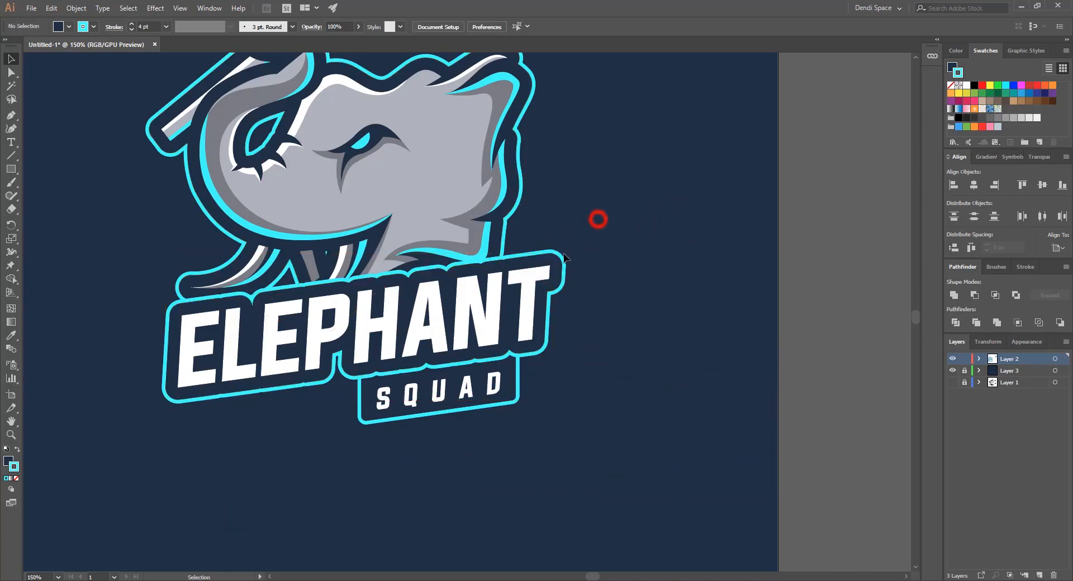
Unite one ELEPHANT backing panel with the elephant head outline and send the merged shape to the back.
{"action": "left_click", "coordinate": [557, 256]}
{"action": "left_click", "coordinate": [515, 175], "text": "shift"}
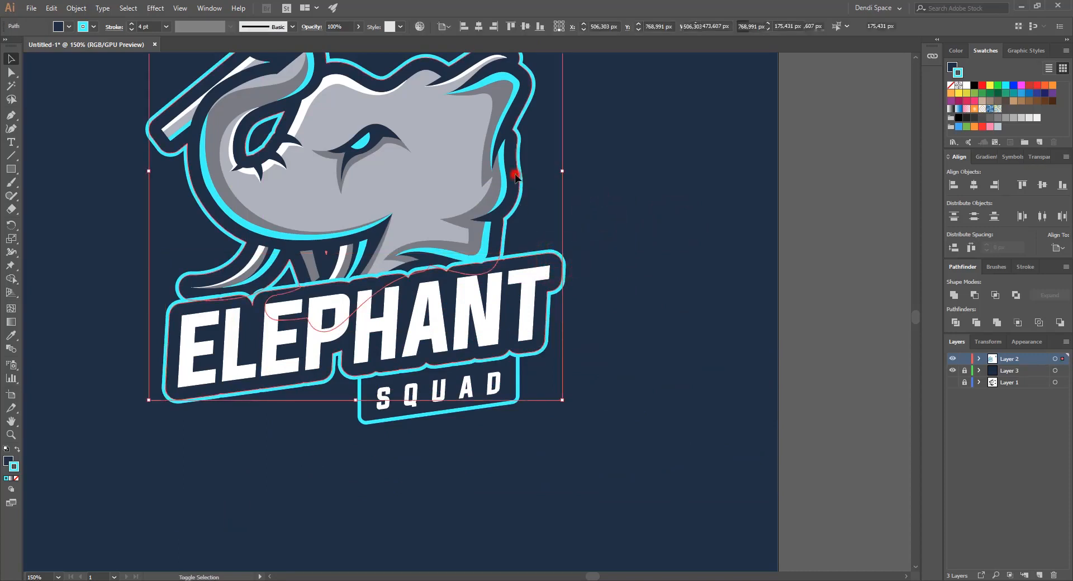
{"action": "left_click", "coordinate": [955, 297]}
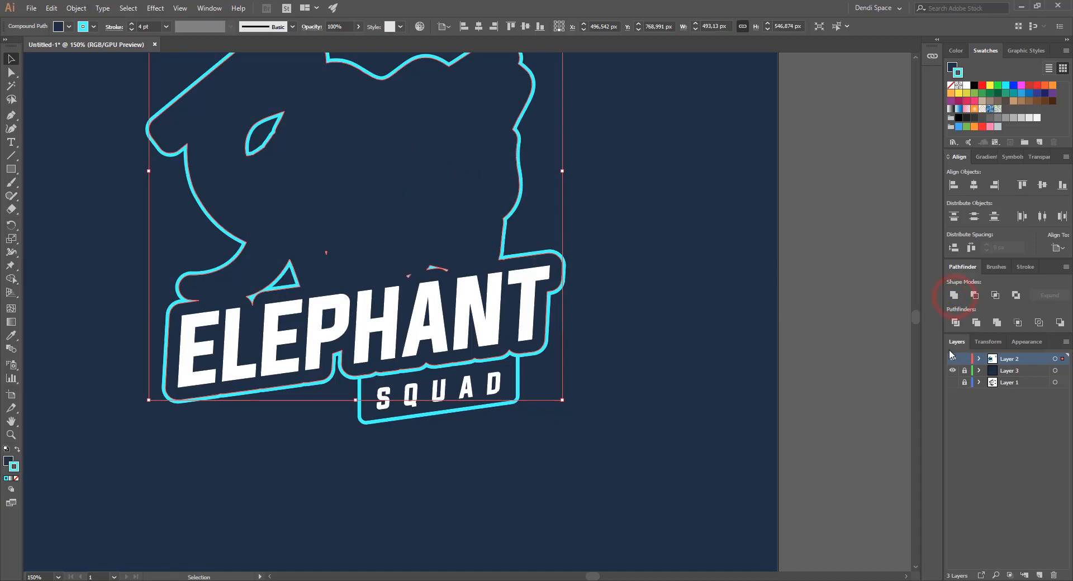
{"action": "key", "text": "ctrl+shift+bracketleft"}
{"action": "left_click", "coordinate": [602, 172]}
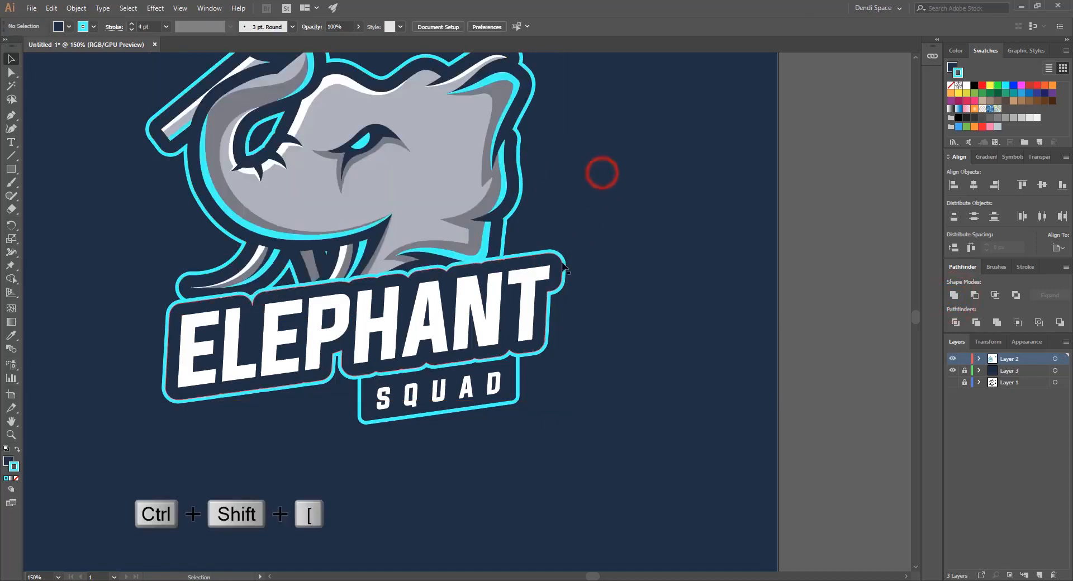
Try moving the remaining ELEPHANT panel off the merged outline, and undo the moves.
{"action": "left_click_drag", "start_coordinate": [528, 260], "coordinate": [439, 319]}
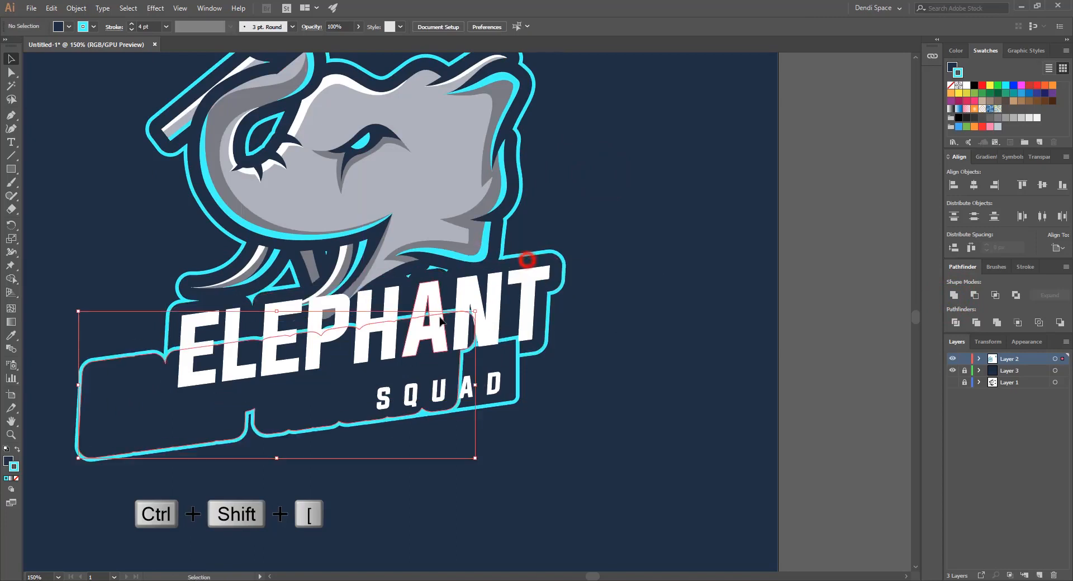
{"action": "key", "text": "ctrl+z"}
{"action": "left_click", "coordinate": [649, 196]}
{"action": "left_click_drag", "start_coordinate": [502, 269], "coordinate": [415, 422]}
{"action": "key", "text": "a"}
{"action": "key", "text": "ctrl+z"}
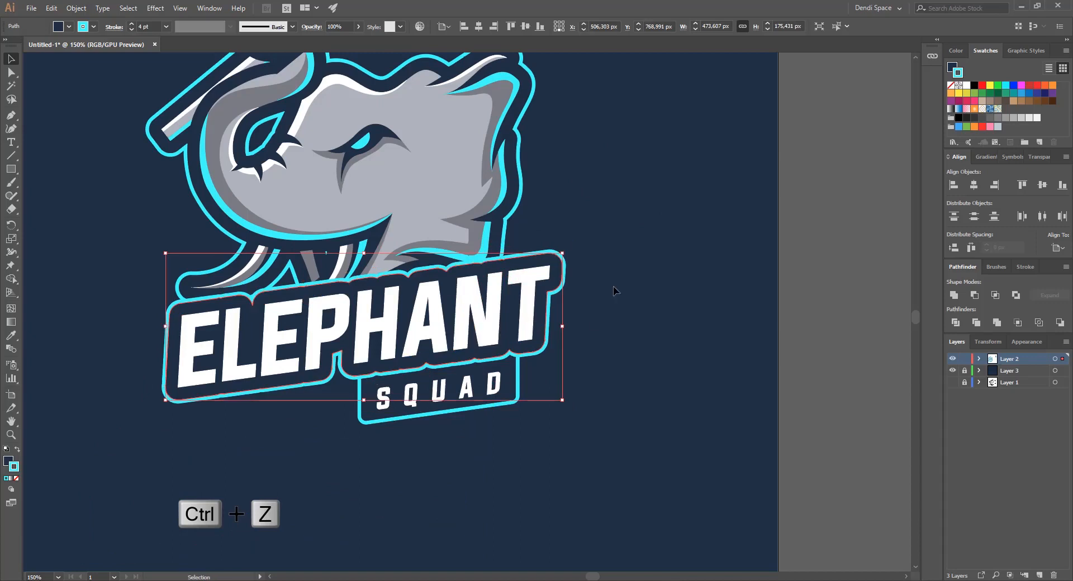
Remove the cyan stroke from the remaining ELEPHANT backing panel, keeping its navy fill.
{"action": "left_click_drag", "start_coordinate": [556, 272], "coordinate": [508, 356]}
{"action": "key", "text": "ctrl+z"}
{"action": "left_click", "coordinate": [951, 86]}
{"action": "left_click", "coordinate": [603, 229]}
{"action": "key", "text": "ctrl+minus"}
{"action": "key", "text": "ctrl+minus"}
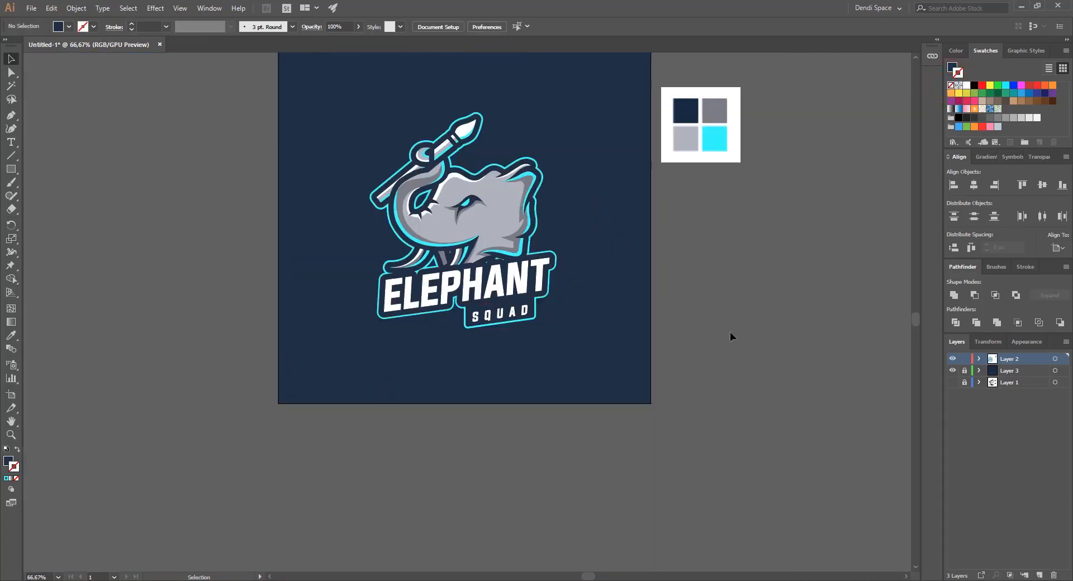
Group the SQUAD lettering with its panel and send the group to the back.
{"action": "scroll", "coordinate": [607, 250], "scroll_direction": "up", "scroll_amount": 1}
{"action": "scroll", "coordinate": [498, 291], "scroll_direction": "up", "scroll_amount": 1}
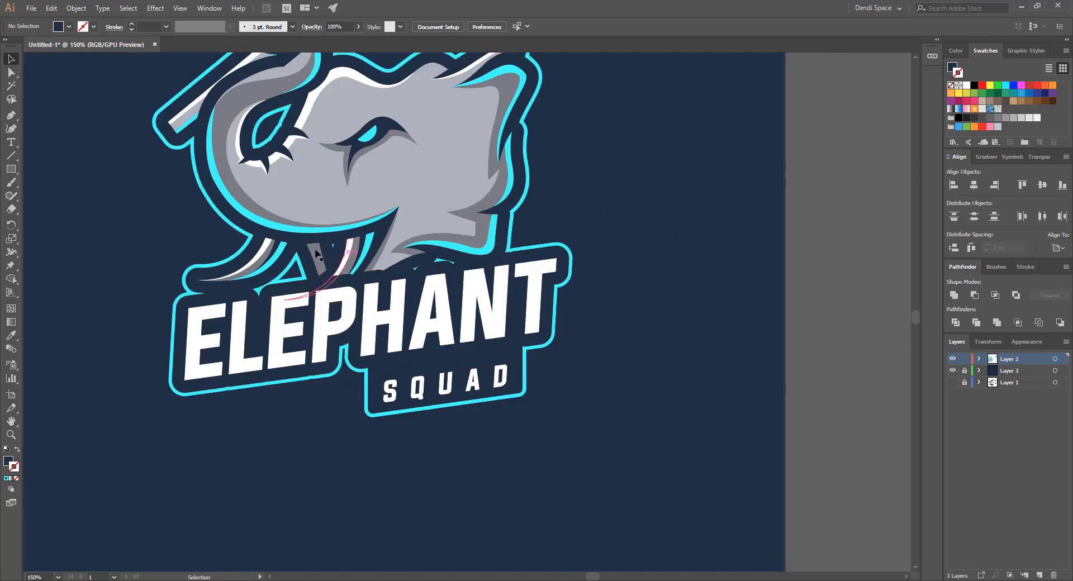
{"action": "scroll", "coordinate": [476, 302], "scroll_direction": "down", "scroll_amount": 5}
{"action": "key", "text": "ctrl+1"}
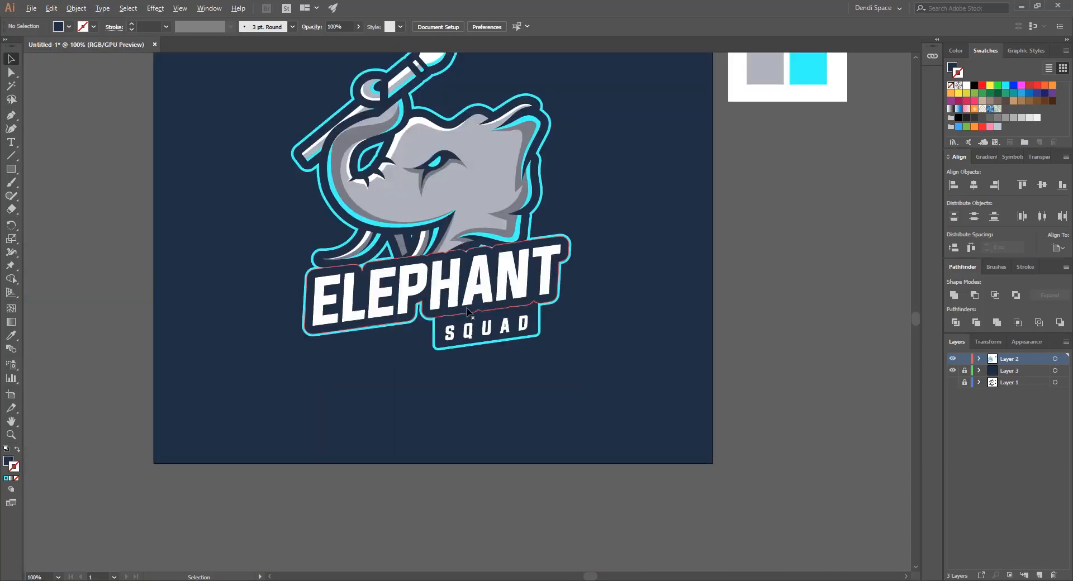
{"action": "left_click_drag", "start_coordinate": [498, 329], "coordinate": [487, 369]}
{"action": "key", "text": "ctrl+z"}
{"action": "left_click", "coordinate": [591, 325]}
{"action": "left_click_drag", "start_coordinate": [540, 325], "coordinate": [492, 349]}
{"action": "key", "text": "ctrl+g"}
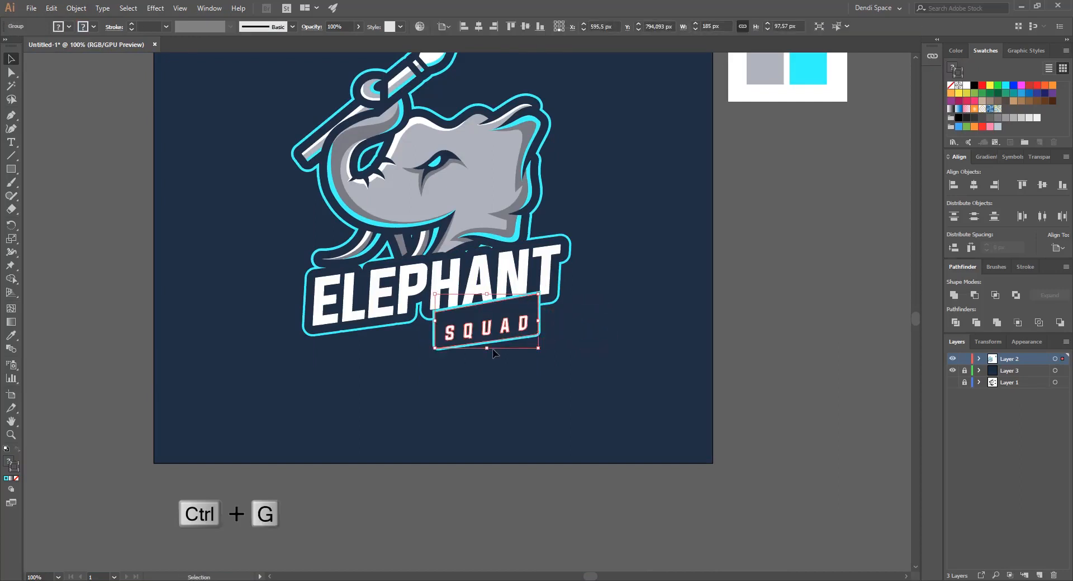
{"action": "key", "text": "ctrl+shift+bracketleft"}
{"action": "left_click", "coordinate": [508, 372]}
Group the elephant head, the ELEPHANT lettering and the SQUAD panel into one logo group.
{"action": "scroll", "coordinate": [508, 373], "scroll_direction": "down", "scroll_amount": 5}
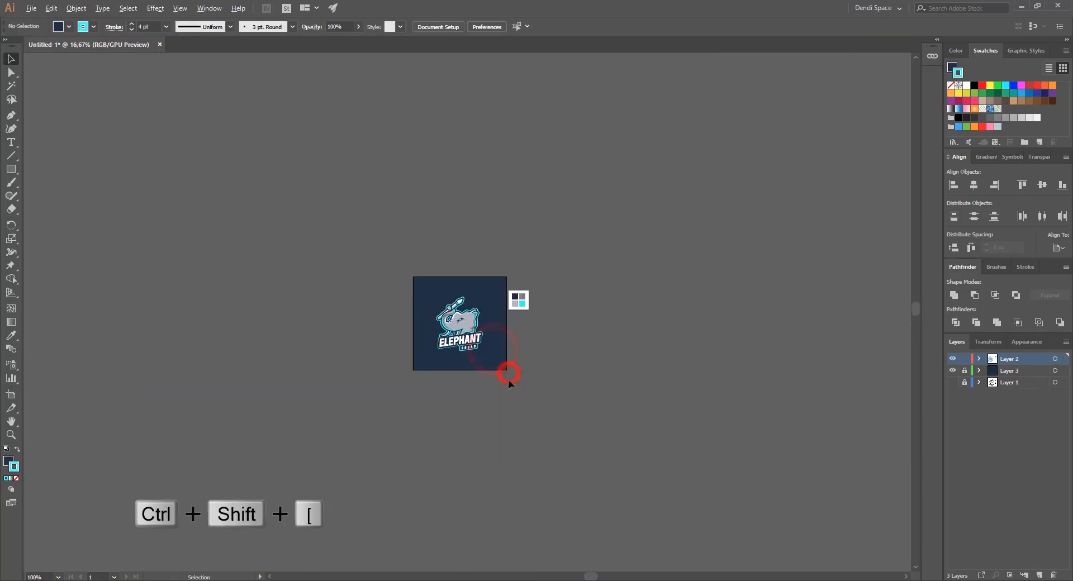
{"action": "scroll", "coordinate": [476, 321], "scroll_direction": "up", "scroll_amount": 2}
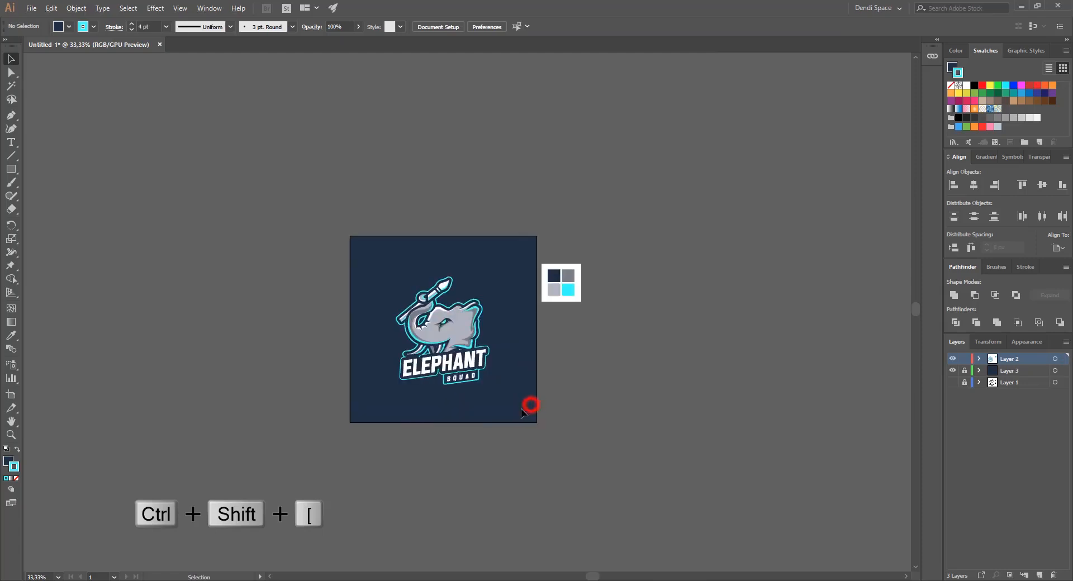
{"action": "scroll", "coordinate": [491, 383], "scroll_direction": "up", "scroll_amount": 2}
{"action": "left_click_drag", "start_coordinate": [511, 423], "coordinate": [319, 192]}
{"action": "left_click_drag", "start_coordinate": [427, 279], "coordinate": [423, 326]}
{"action": "key", "text": "ctrl+z"}
{"action": "left_click", "coordinate": [499, 412]}
{"action": "left_click_drag", "start_coordinate": [509, 434], "coordinate": [272, 178]}
{"action": "right_click", "coordinate": [376, 268]}
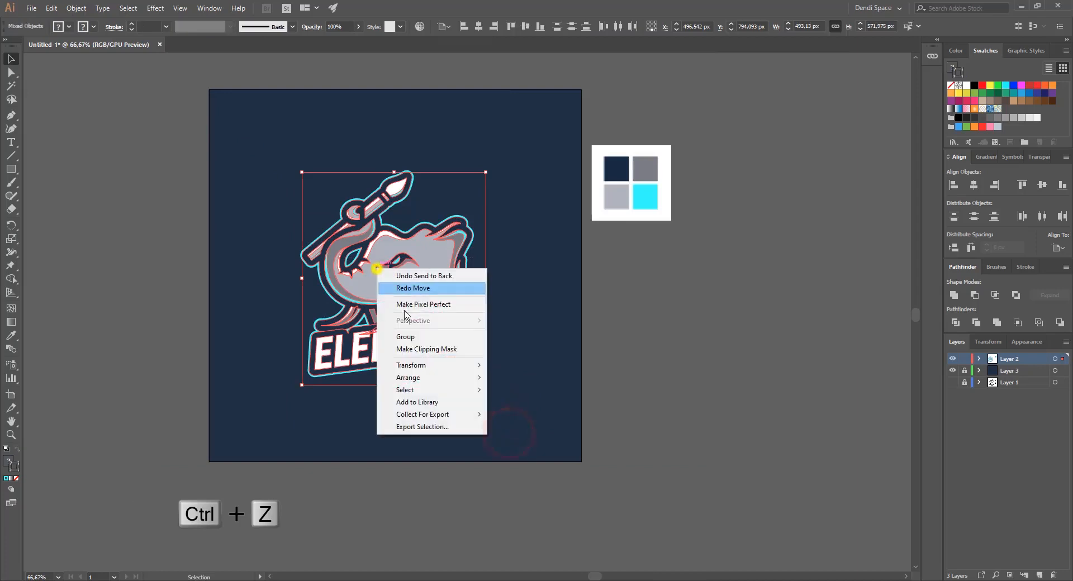
{"action": "left_click", "coordinate": [405, 337]}
{"action": "left_click", "coordinate": [617, 303]}
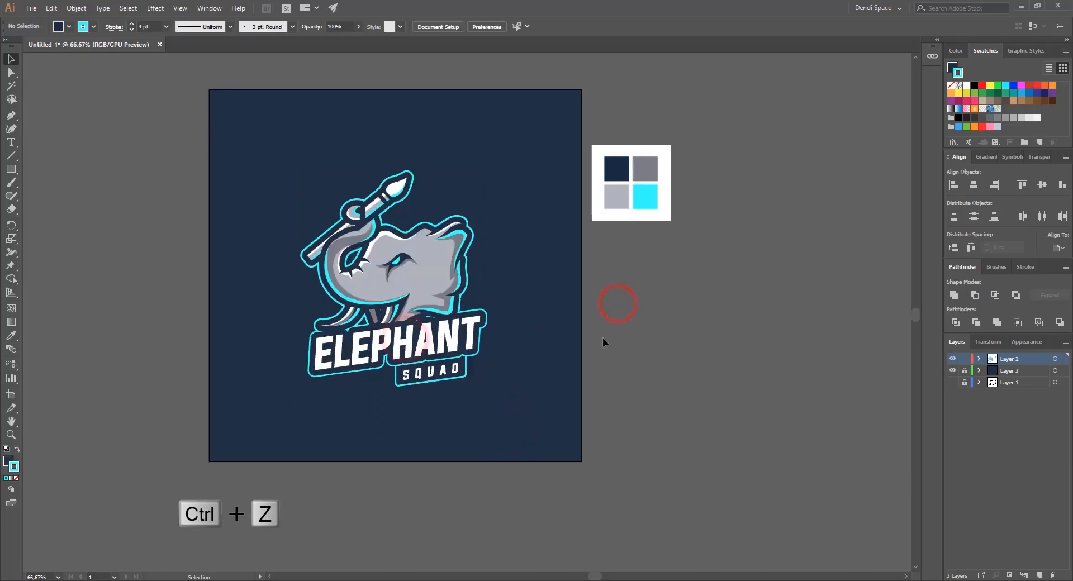
Unlock Layer 3 and delete Layer 1 together with its artwork.
{"action": "left_click", "coordinate": [964, 372]}
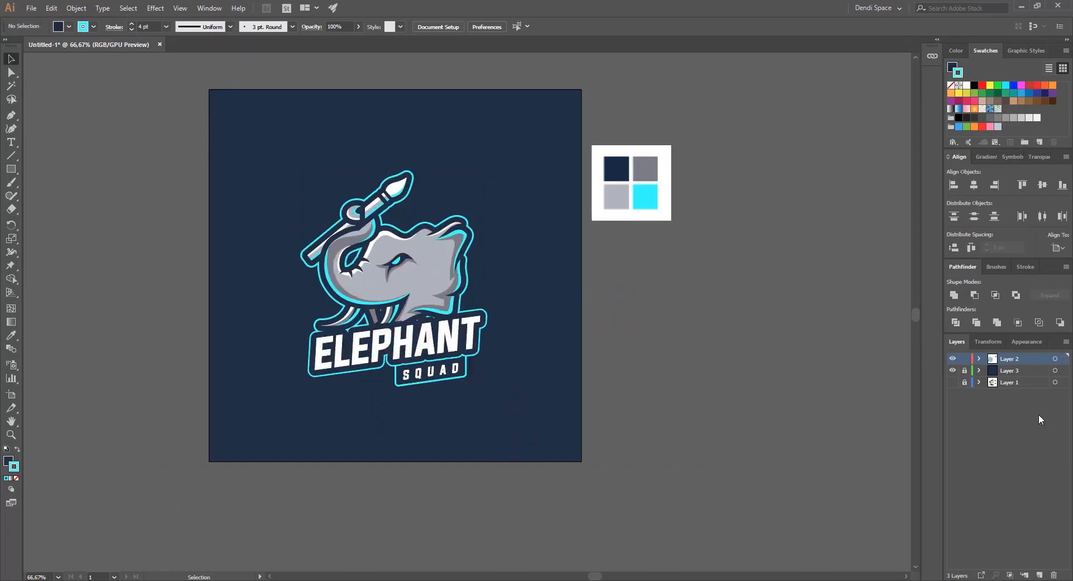
{"action": "left_click", "coordinate": [953, 383]}
{"action": "left_click", "coordinate": [1008, 383]}
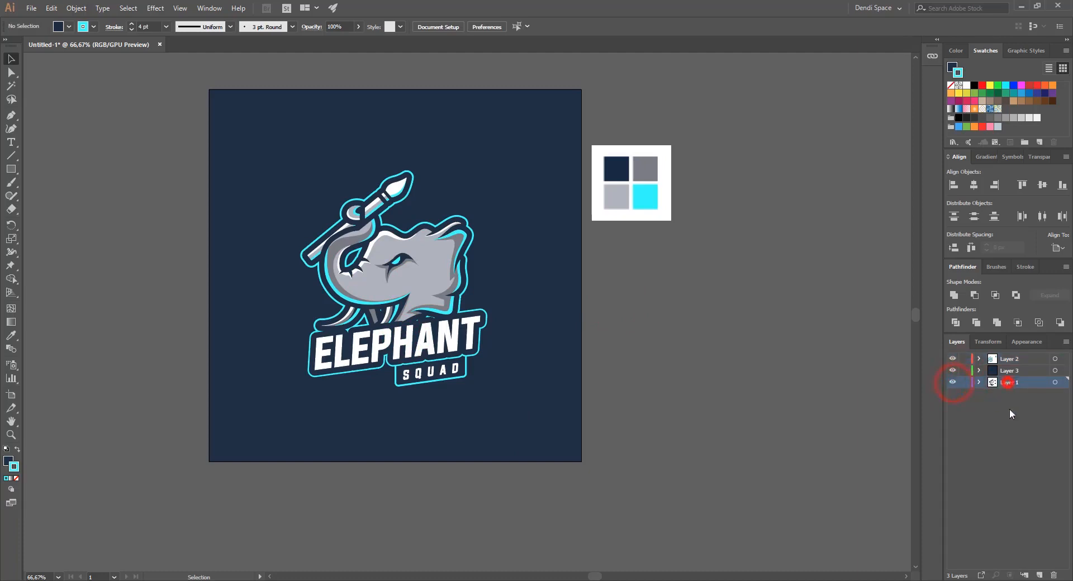
{"action": "left_click", "coordinate": [1054, 576]}
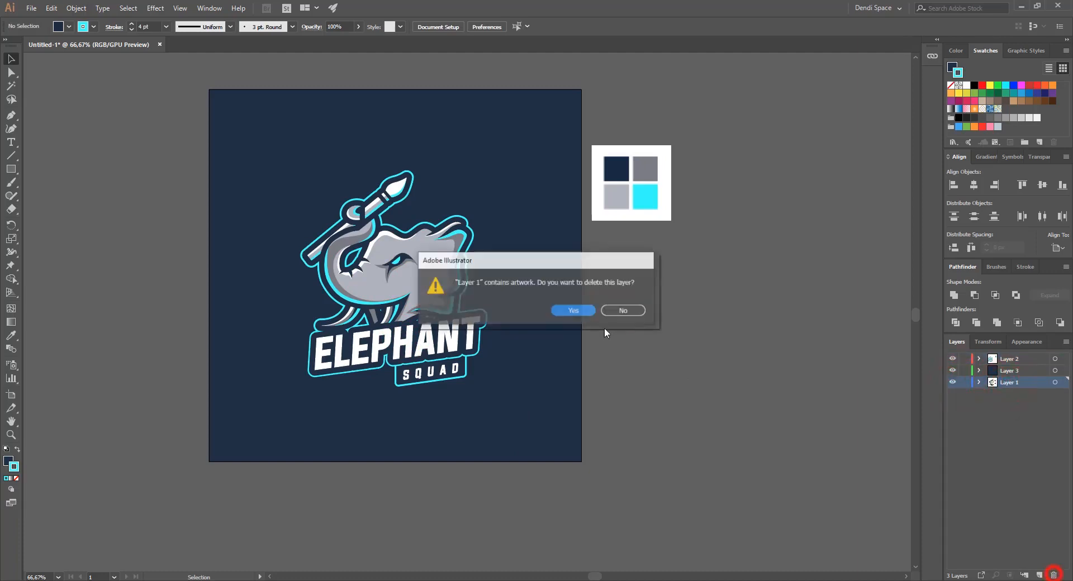
{"action": "left_click", "coordinate": [572, 314]}
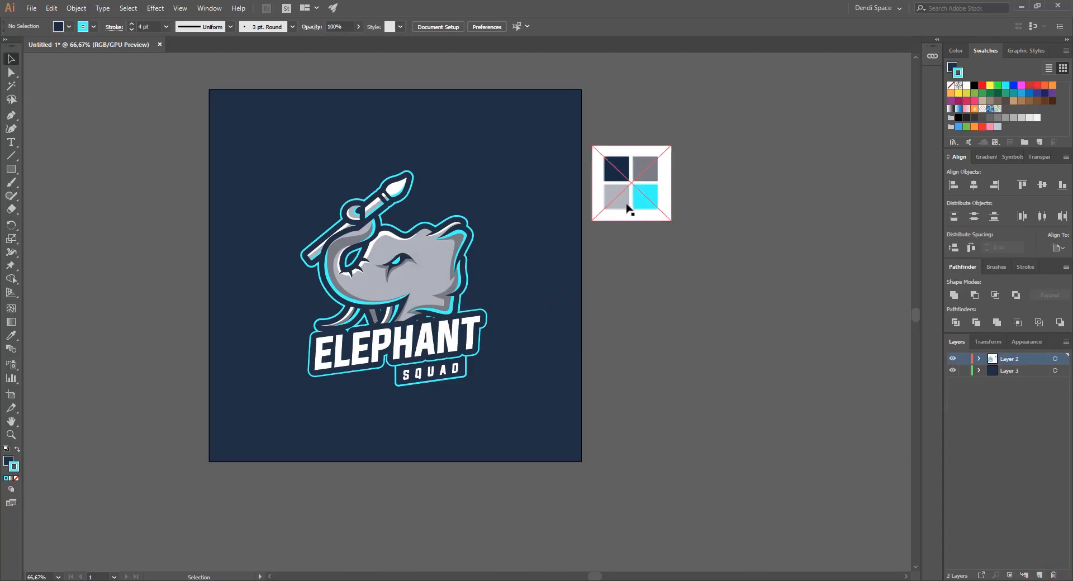
Move all artwork onto Layer 2 in its original position and delete the emptied Layer 3.
{"action": "key", "text": "ctrl+a"}
{"action": "key", "text": "ctrl+x"}
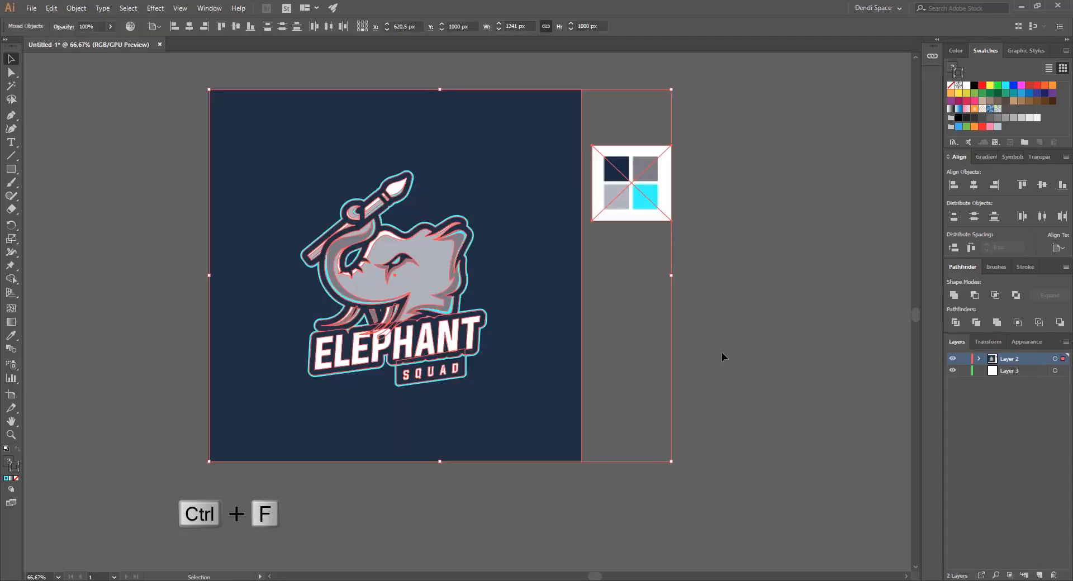
{"action": "left_click", "coordinate": [755, 249]}
{"action": "left_click", "coordinate": [1005, 371]}
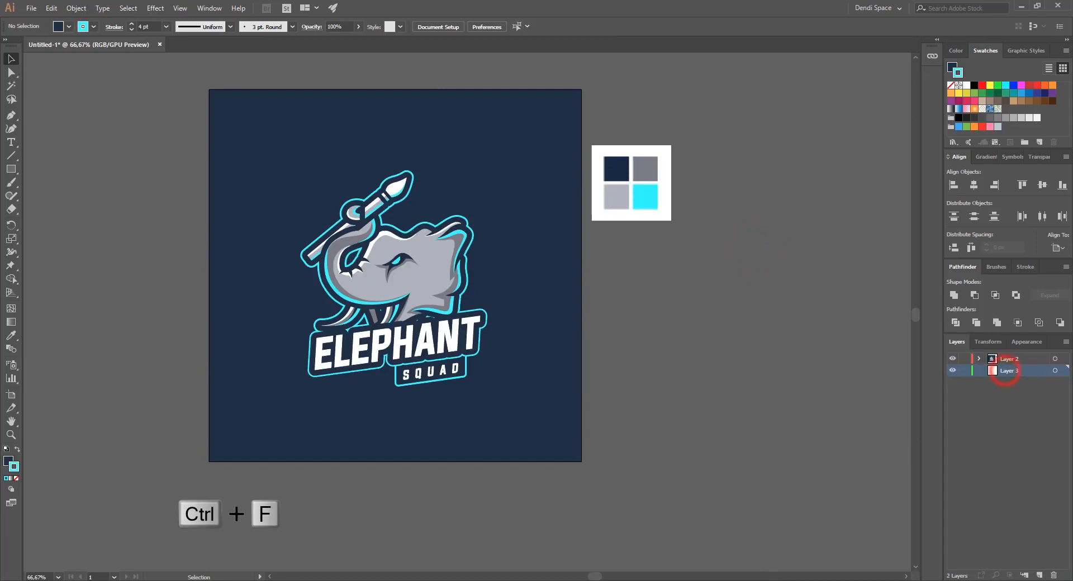
{"action": "left_click", "coordinate": [1054, 575]}
Delete the color palette image beside the artboard.
{"action": "left_click_drag", "start_coordinate": [640, 181], "coordinate": [683, 201]}
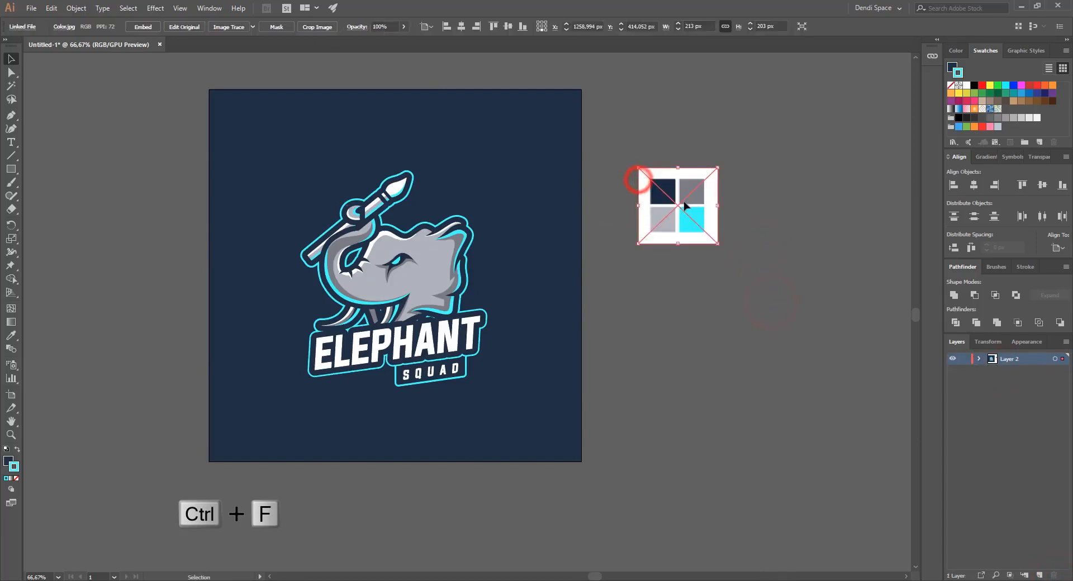
{"action": "key", "text": "Delete"}
{"action": "scroll", "coordinate": [635, 262], "scroll_direction": "down", "scroll_amount": 2}
{"action": "scroll", "coordinate": [634, 261], "scroll_direction": "up", "scroll_amount": 2}
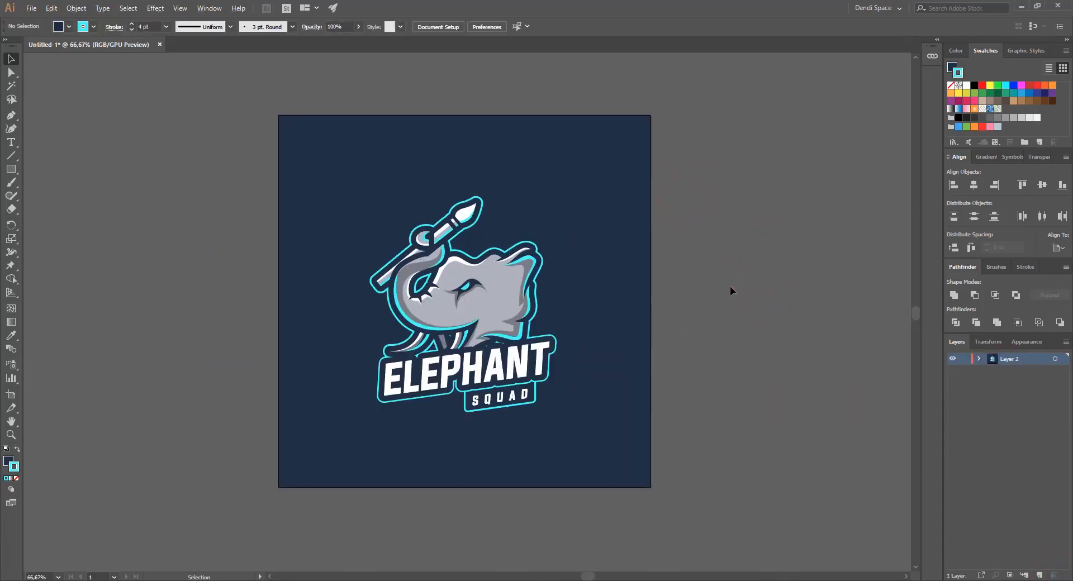
{"action": "left_click", "coordinate": [730, 287]}
{"action": "left_click_drag", "start_coordinate": [756, 368], "coordinate": [749, 345]}
Isolate the logo group for editing its inner pieces.
{"action": "scroll", "coordinate": [541, 349], "scroll_direction": "up", "scroll_amount": 3}
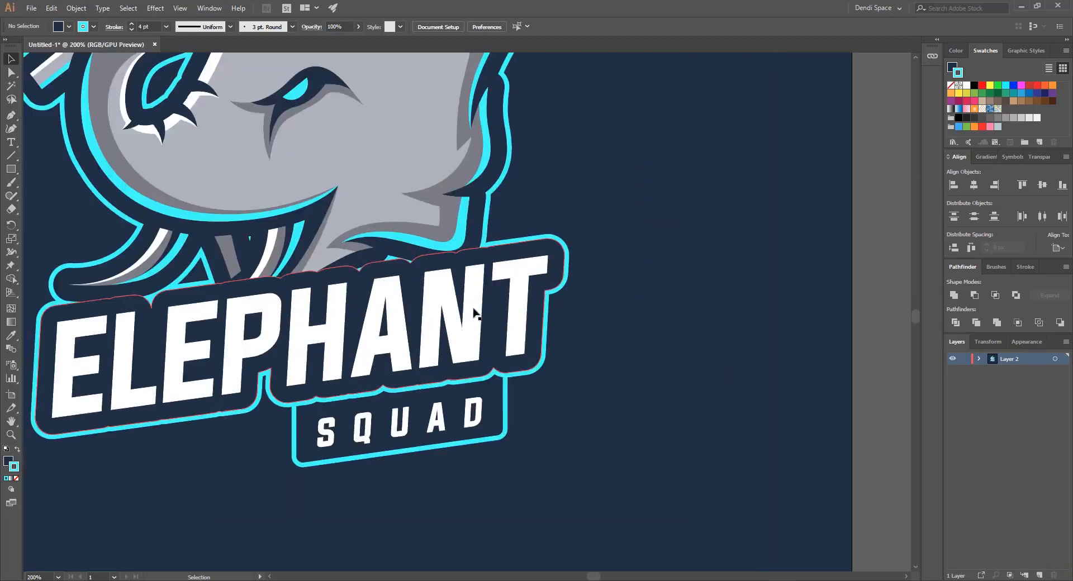
{"action": "left_click_drag", "start_coordinate": [469, 321], "coordinate": [452, 376]}
{"action": "key", "text": "ctrl+z"}
{"action": "scroll", "coordinate": [463, 338], "scroll_direction": "down", "scroll_amount": 2}
{"action": "scroll", "coordinate": [464, 336], "scroll_direction": "up", "scroll_amount": 1}
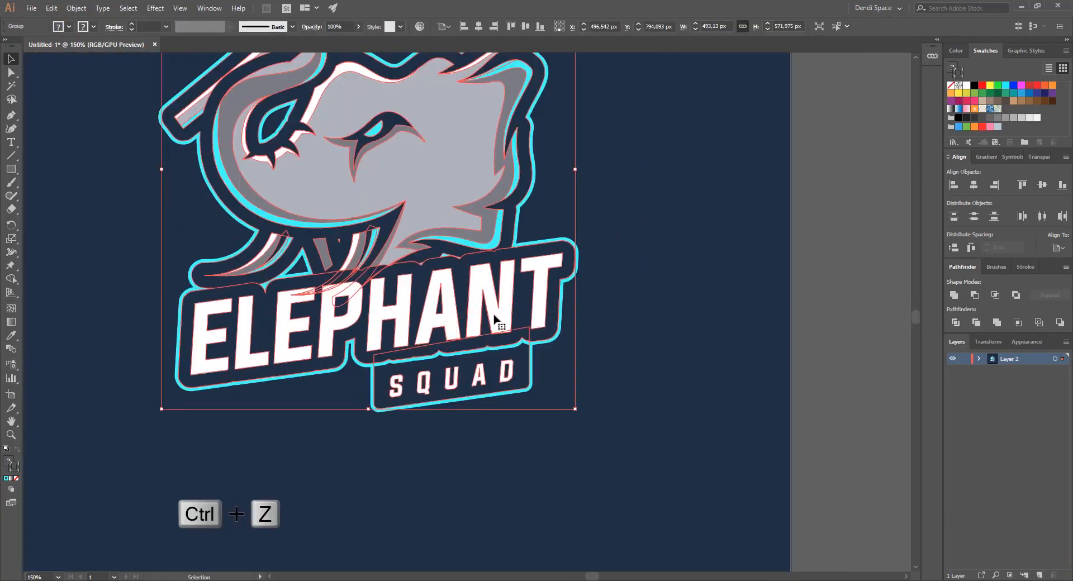
{"action": "double_click", "coordinate": [497, 313]}
{"action": "left_click", "coordinate": [656, 317]}
{"action": "left_click_drag", "start_coordinate": [622, 318], "coordinate": [184, 323]}
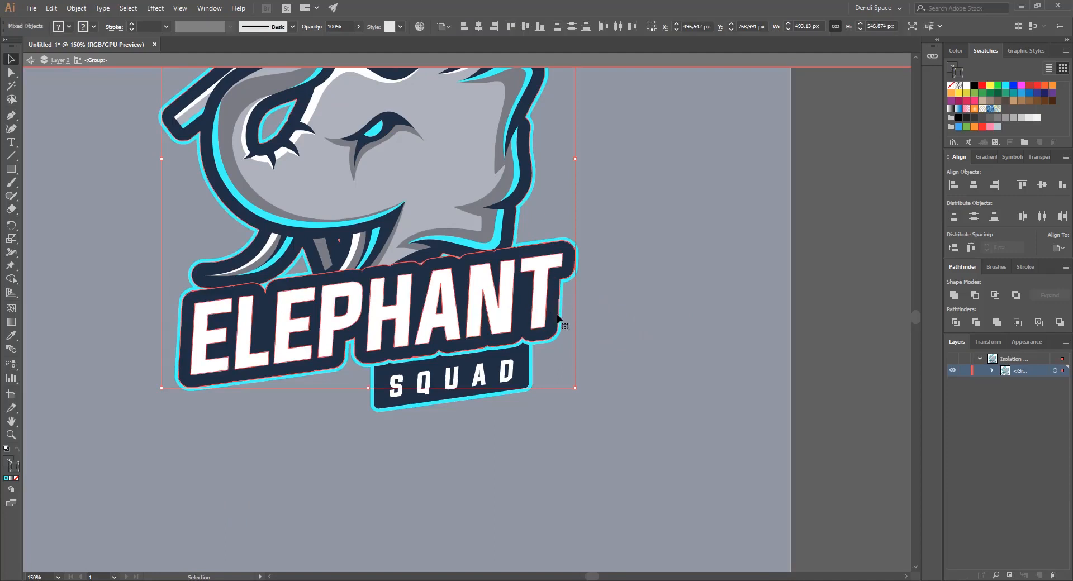
{"action": "left_click_drag", "start_coordinate": [555, 303], "coordinate": [661, 233]}
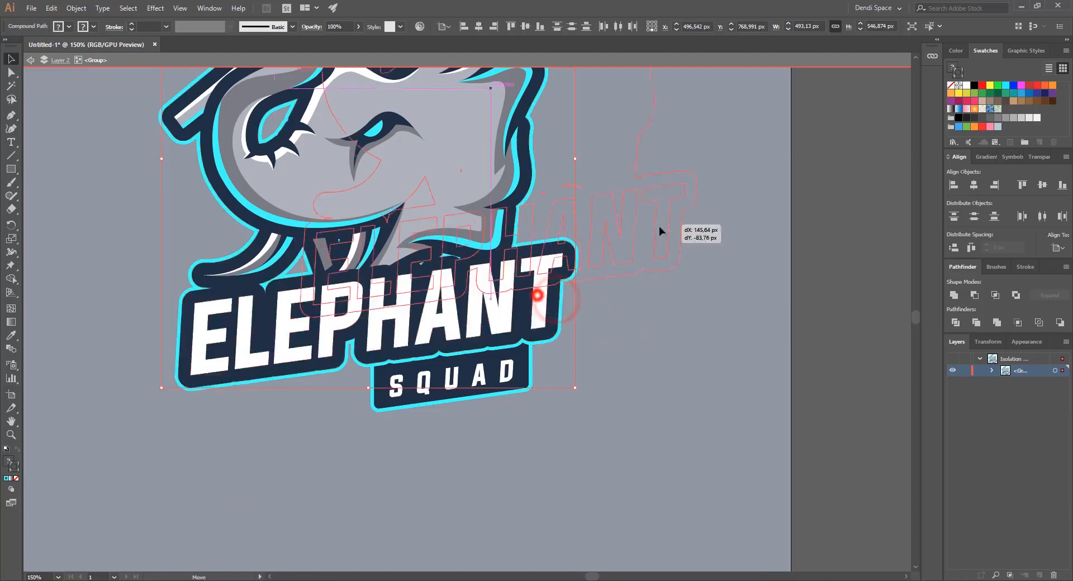
{"action": "key", "text": "ctrl+z"}
{"action": "left_click_drag", "start_coordinate": [557, 287], "coordinate": [763, 248]}
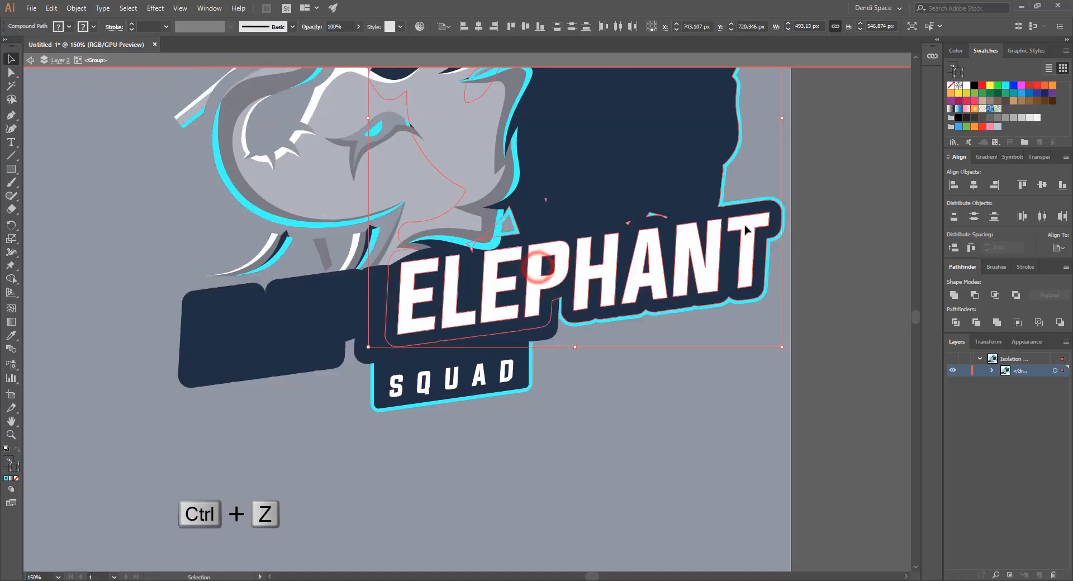
{"action": "key", "text": "ctrl+z"}
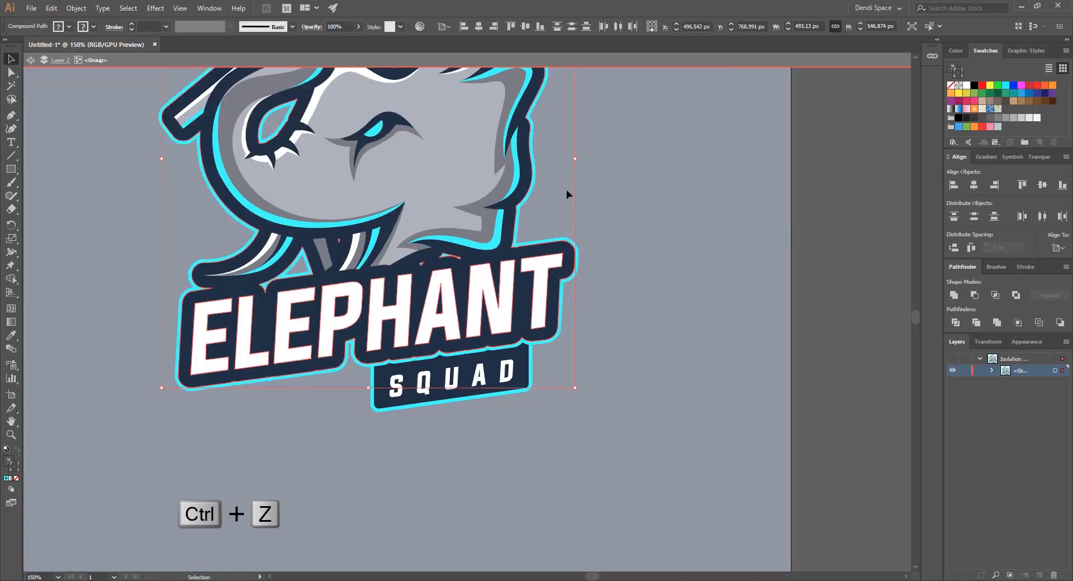
Select only the white ELEPHANT letters and combine them into a single compound path.
{"action": "left_click", "coordinate": [513, 219], "text": "shift"}
{"action": "left_click_drag", "start_coordinate": [542, 275], "coordinate": [796, 147]}
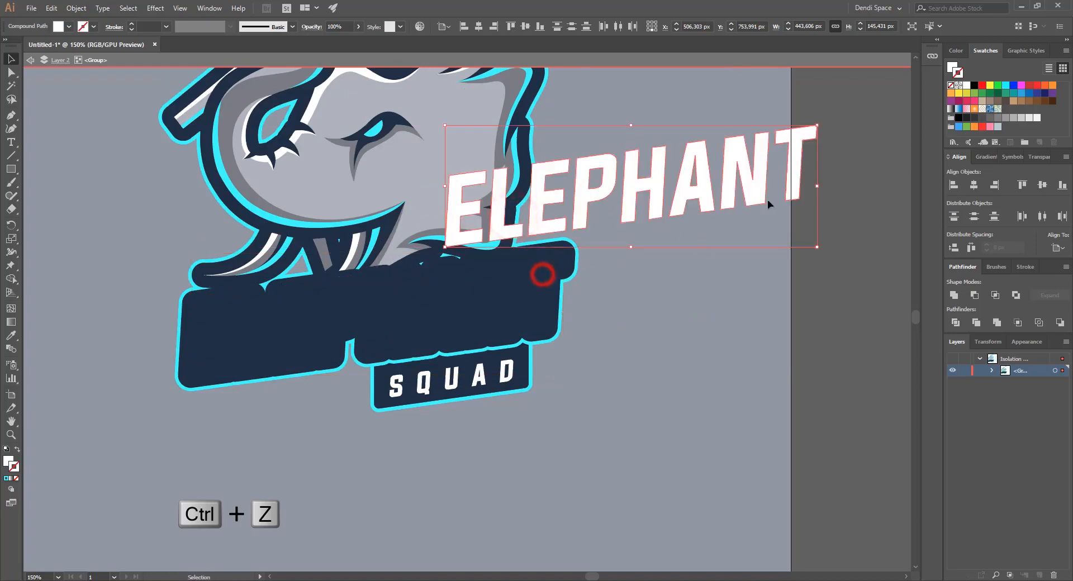
{"action": "key", "text": "ctrl+z"}
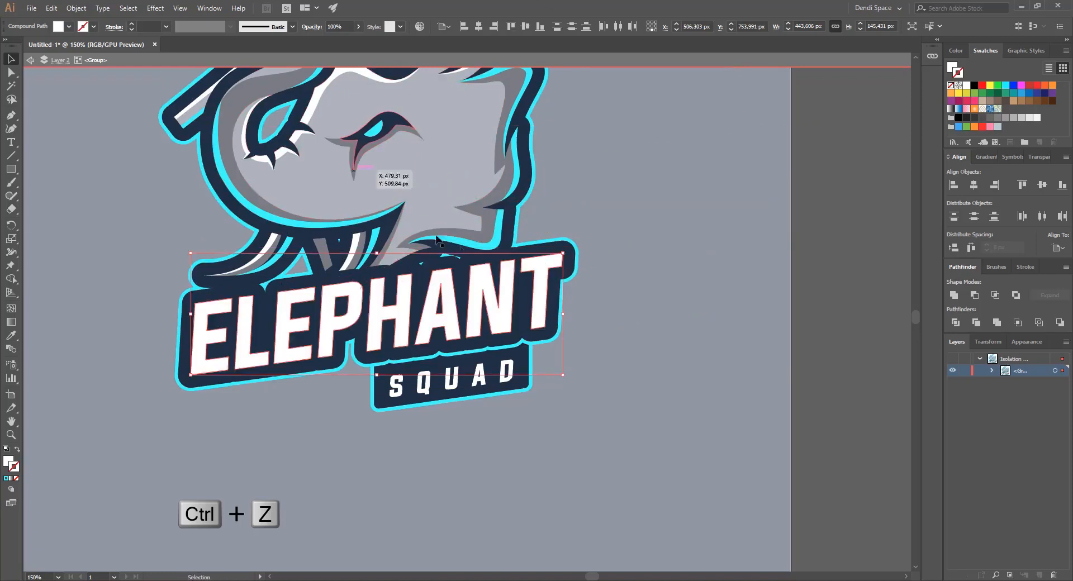
{"action": "left_click", "coordinate": [77, 8]}
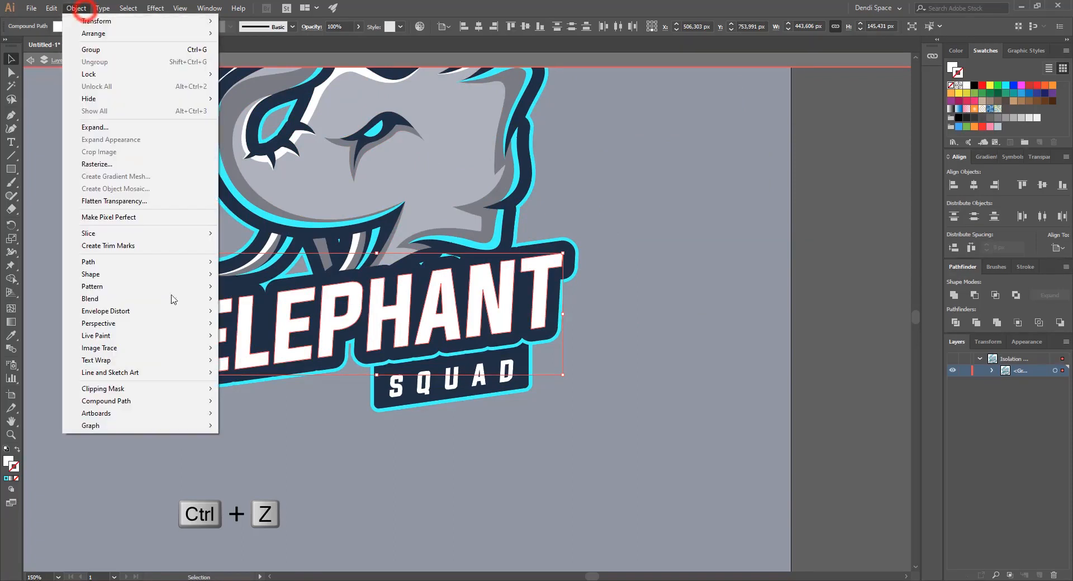
{"action": "left_click", "coordinate": [167, 402]}
{"action": "left_click", "coordinate": [239, 400]}
{"action": "left_click", "coordinate": [602, 337]}
{"action": "left_click_drag", "start_coordinate": [540, 300], "coordinate": [618, 268]}
{"action": "key", "text": "ctrl+z"}
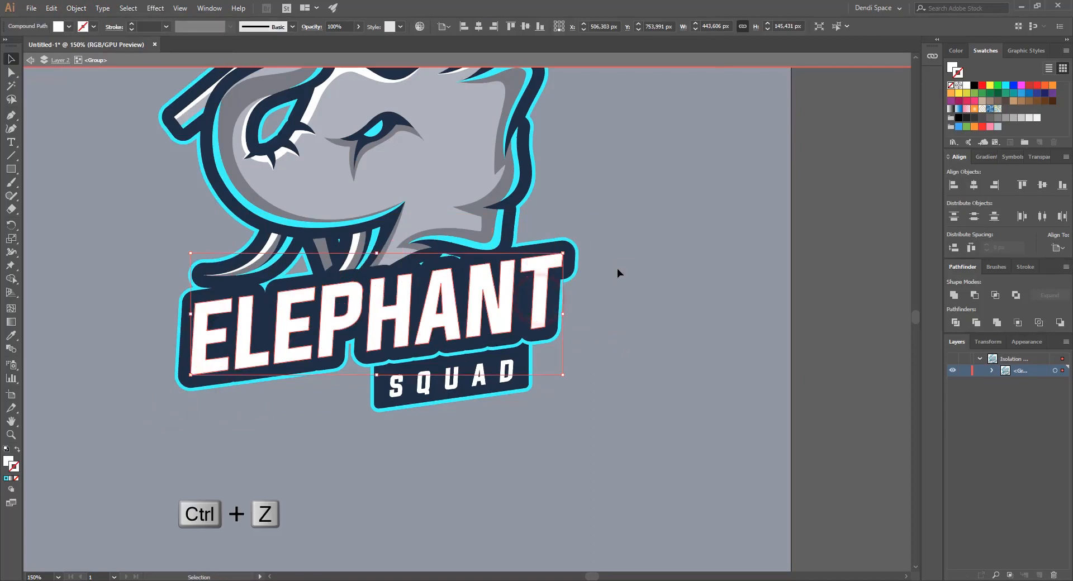
Create an inset copy of the ELEPHANT lettering with an offset path of -3 px and round joins.
{"action": "left_click", "coordinate": [76, 9]}
{"action": "left_click", "coordinate": [91, 261]}
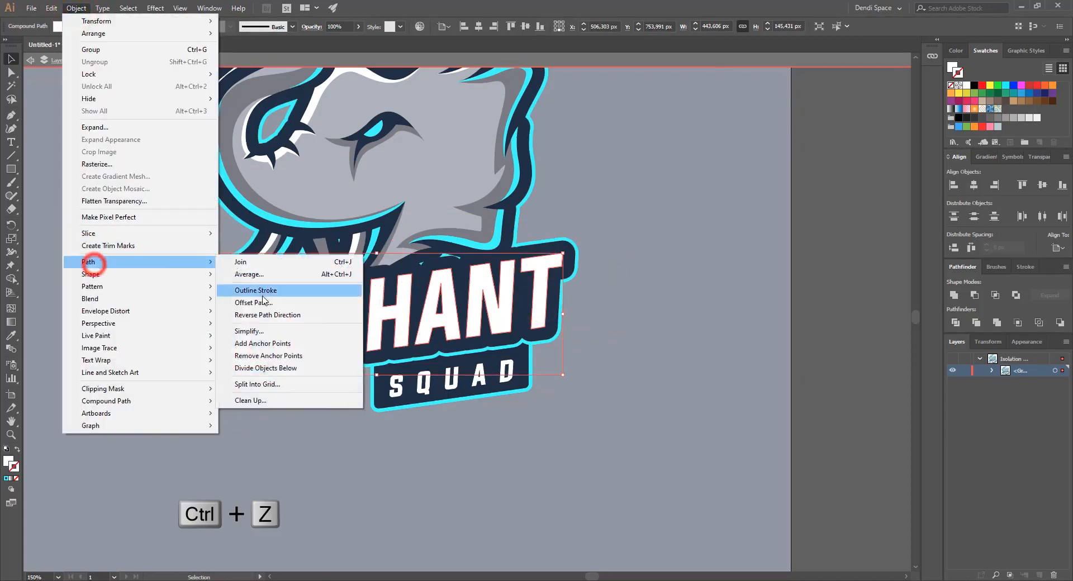
{"action": "left_click", "coordinate": [260, 305]}
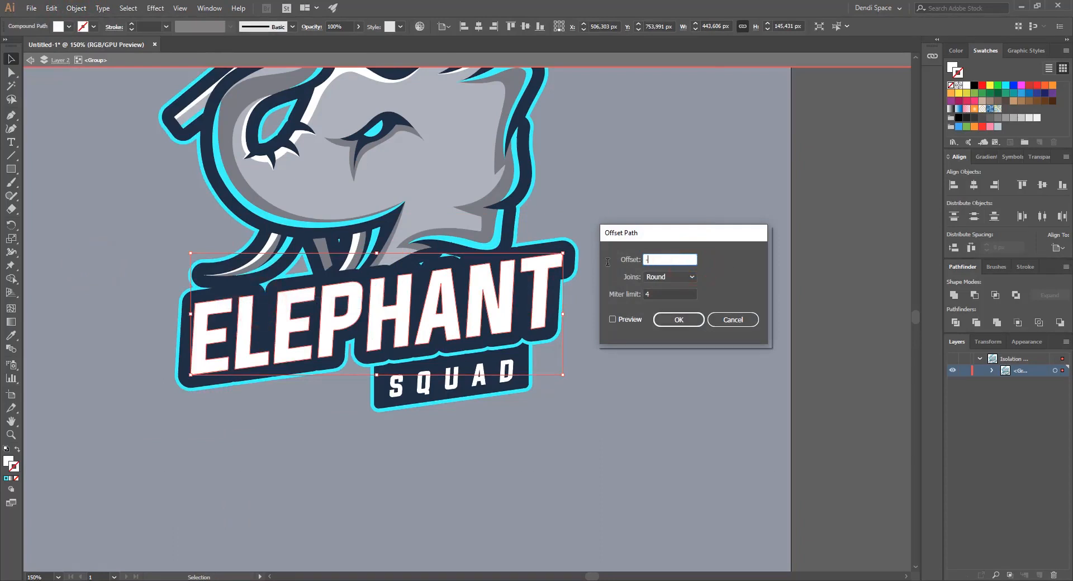
{"action": "left_click", "coordinate": [612, 319]}
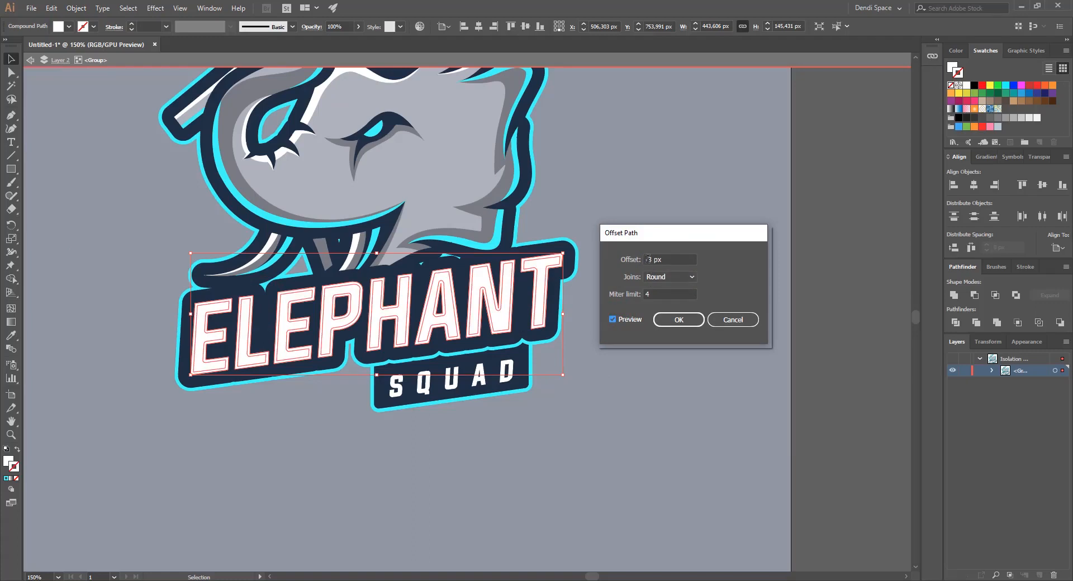
{"action": "left_click", "coordinate": [679, 319]}
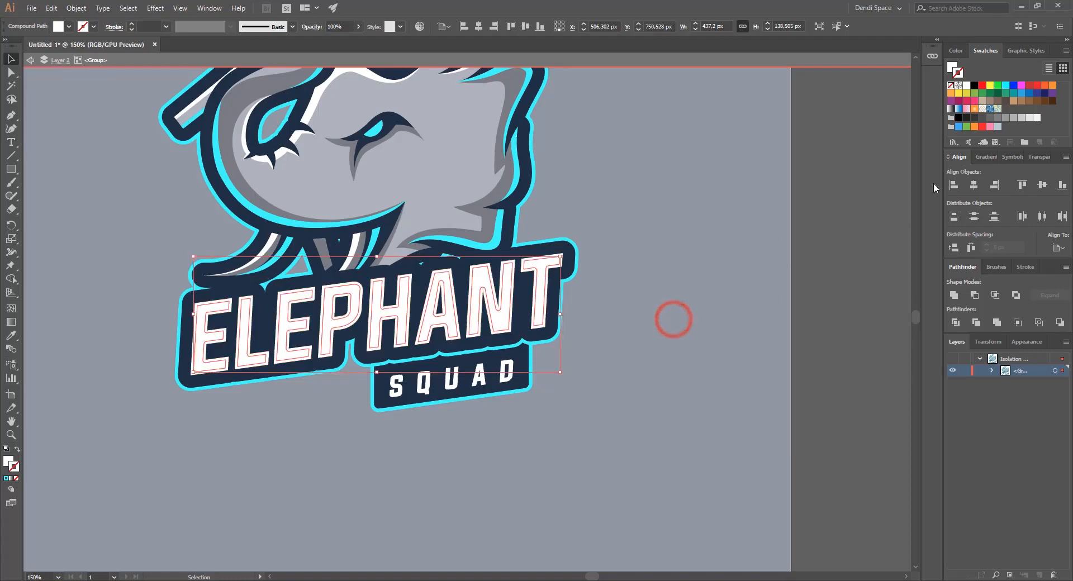
Unite the inset ELEPHANT letters and give them a light gray fill with no stroke.
{"action": "left_click", "coordinate": [954, 295]}
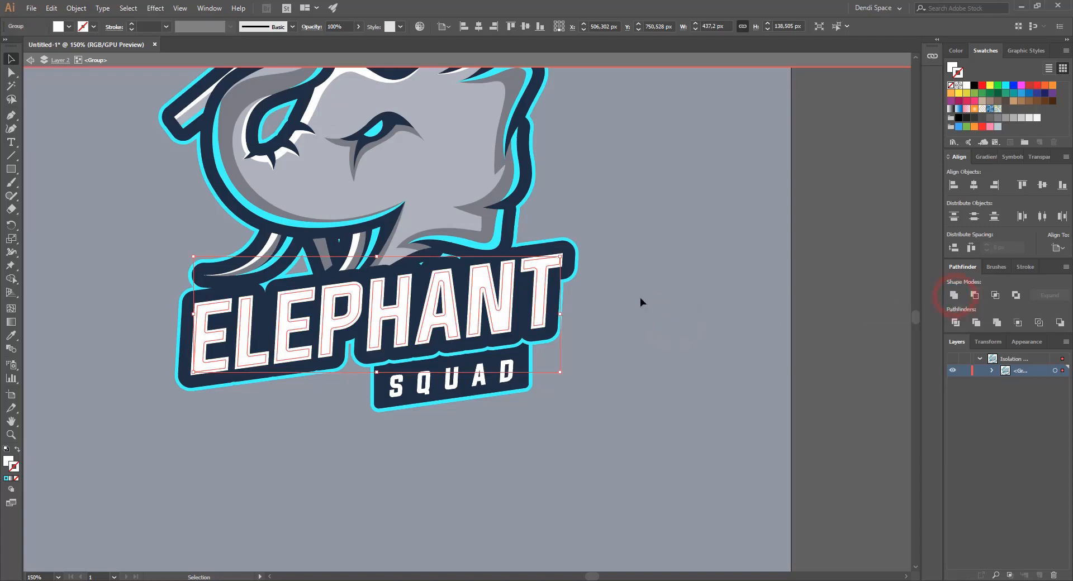
{"action": "left_click", "coordinate": [1037, 118]}
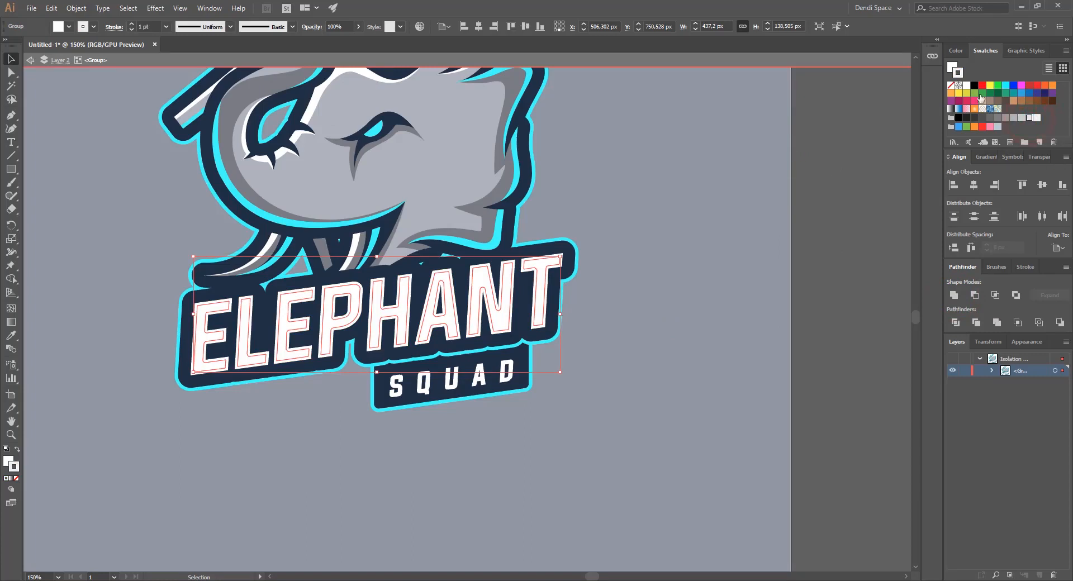
{"action": "left_click", "coordinate": [952, 85]}
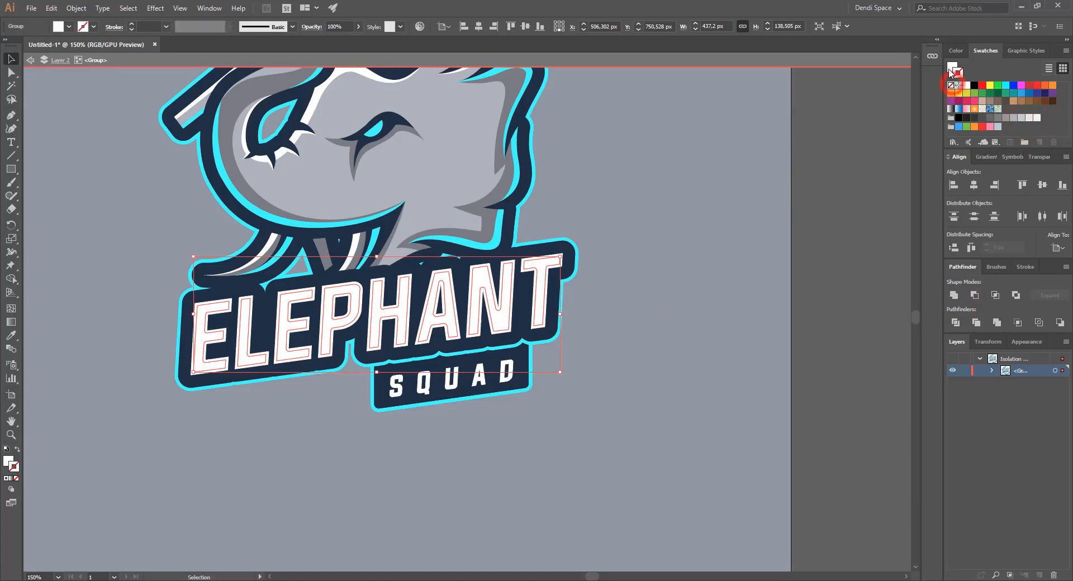
{"action": "left_click", "coordinate": [1031, 118]}
{"action": "left_click", "coordinate": [682, 236]}
{"action": "scroll", "coordinate": [463, 284], "scroll_direction": "up", "scroll_amount": 2}
{"action": "left_click_drag", "start_coordinate": [494, 276], "coordinate": [710, 260]}
{"action": "scroll", "coordinate": [711, 260], "scroll_direction": "down", "scroll_amount": 1}
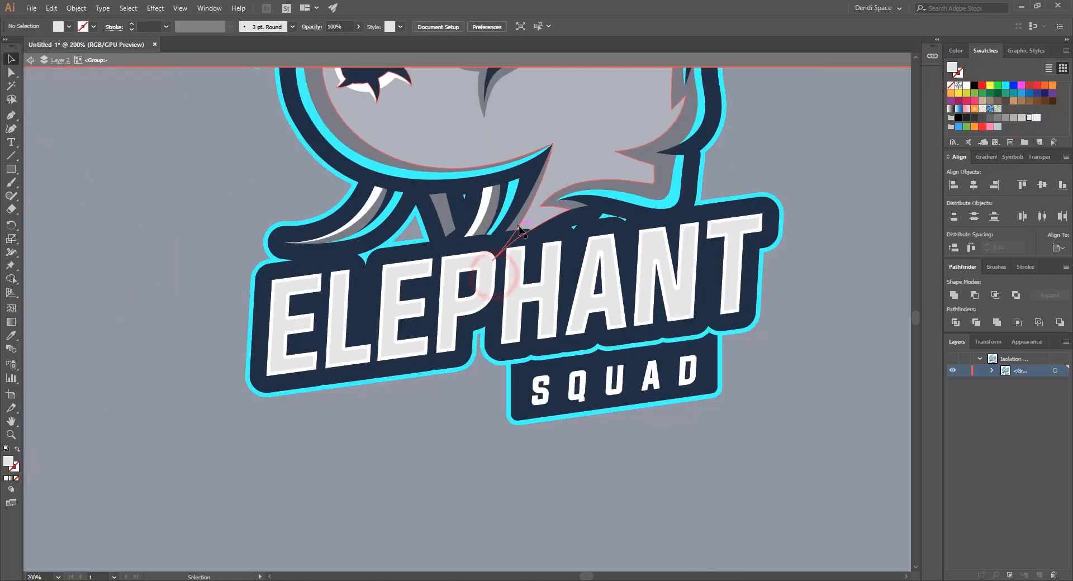
{"action": "key", "text": "p"}
{"action": "left_click_drag", "start_coordinate": [787, 270], "coordinate": [746, 262]}
{"action": "left_click", "coordinate": [784, 265]}
{"action": "key", "text": "ctrl+z"}
{"action": "left_click", "coordinate": [785, 244]}
{"action": "left_click", "coordinate": [163, 334]}
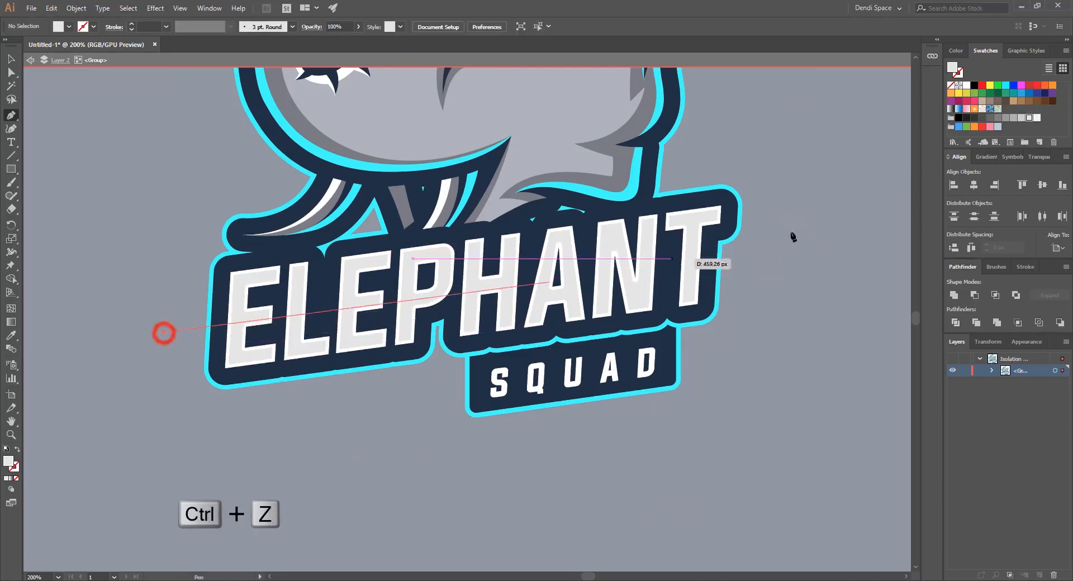
{"action": "key", "text": "ctrl+z"}
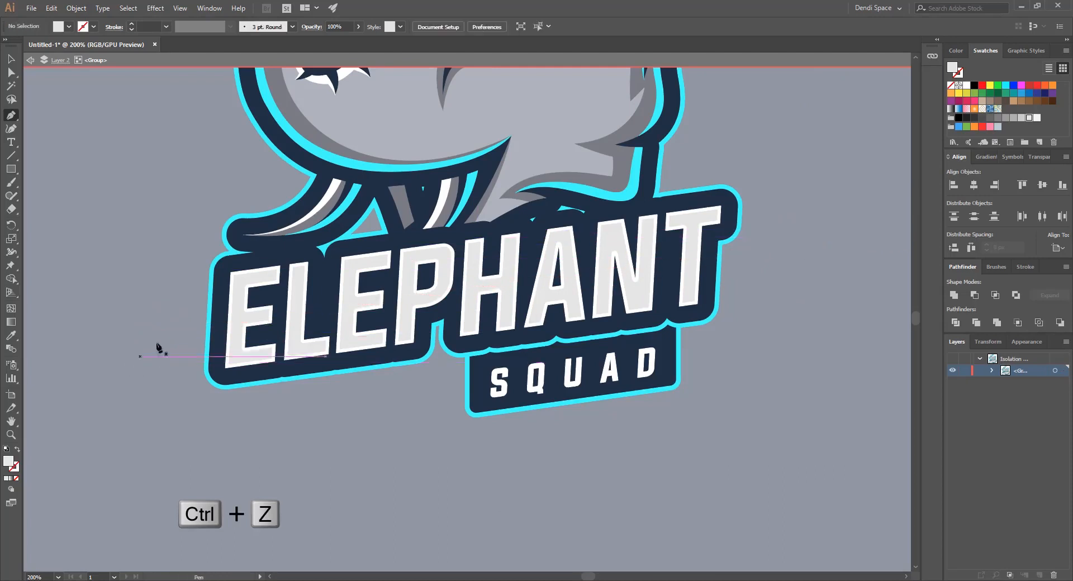
Draw a slanted four-sided Pen shape covering the upper half of the ELEPHANT lettering, with its lower edge crossing the letters diagonally.
{"action": "left_click", "coordinate": [193, 324]}
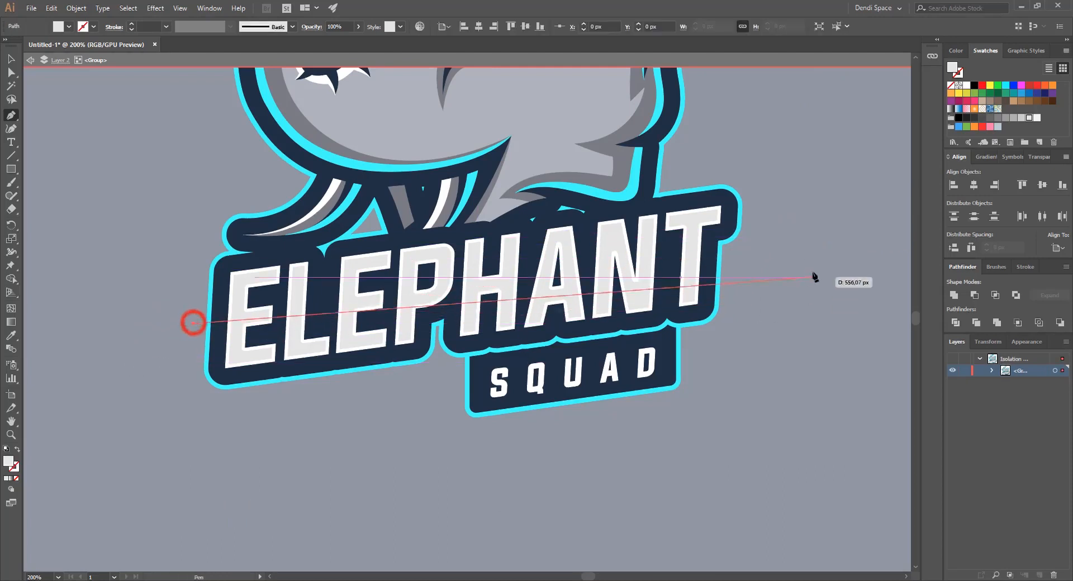
{"action": "left_click", "coordinate": [808, 244]}
{"action": "left_click", "coordinate": [759, 133]}
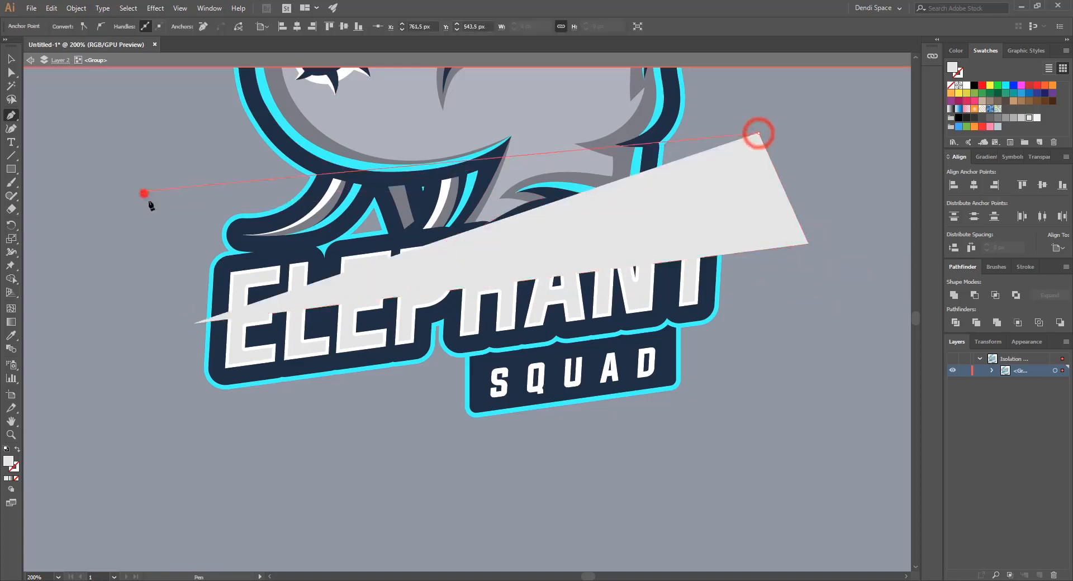
{"action": "left_click", "coordinate": [144, 192]}
{"action": "left_click", "coordinate": [193, 323]}
{"action": "key", "text": "v"}
{"action": "left_click", "coordinate": [873, 331]}
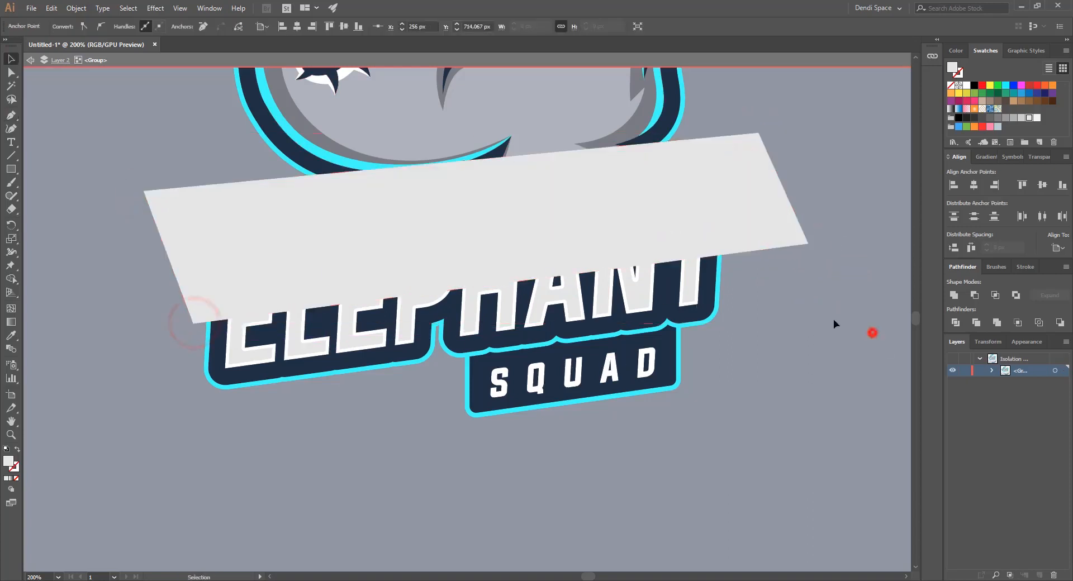
Fill the slanted shape over the lettering with a slightly darker gray.
{"action": "left_click_drag", "start_coordinate": [577, 289], "coordinate": [570, 318]}
{"action": "key", "text": "ctrl+z"}
{"action": "left_click", "coordinate": [750, 306]}
{"action": "mouse_move", "coordinate": [732, 185]}
{"action": "left_mouse_down"}
{"action": "mouse_move", "coordinate": [740, 244]}
{"action": "mouse_move", "coordinate": [730, 190]}
{"action": "mouse_move", "coordinate": [741, 180]}
{"action": "left_mouse_up"}
{"action": "left_click", "coordinate": [1022, 117]}
{"action": "left_click", "coordinate": [870, 172]}
{"action": "key", "text": "ctrl+z"}
Remove the parts of the gray shape outside the inset ELEPHANT letters with the Shape Builder, keeping only the shading inside them.
{"action": "left_click_drag", "start_coordinate": [638, 300], "coordinate": [715, 374]}
{"action": "key", "text": "ctrl+z"}
{"action": "left_click", "coordinate": [703, 162], "text": "shift"}
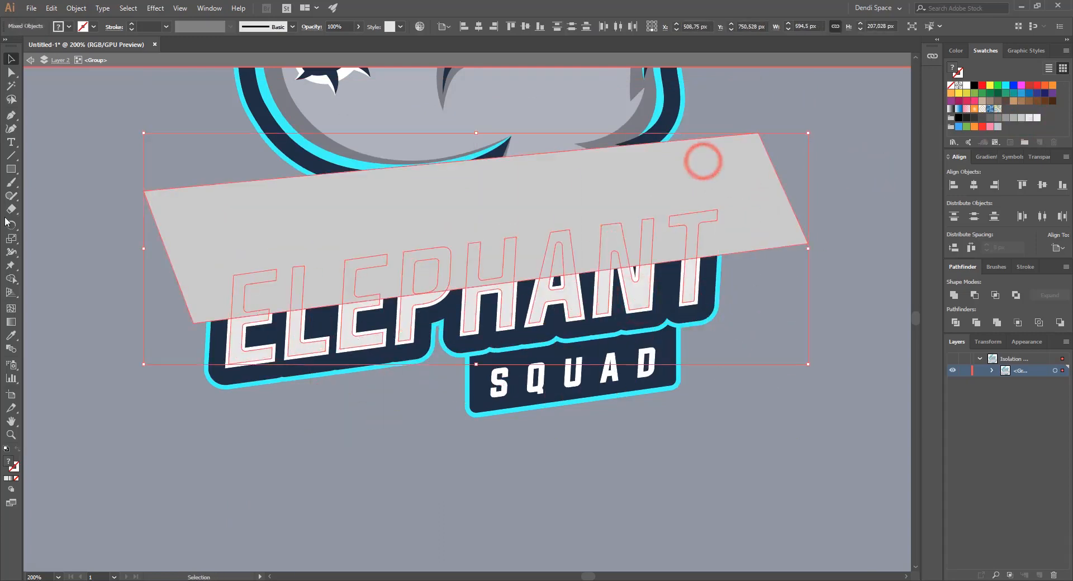
{"action": "left_click", "coordinate": [10, 280]}
{"action": "left_click", "coordinate": [230, 256], "text": "alt"}
{"action": "scroll", "coordinate": [438, 305], "scroll_direction": "up", "scroll_amount": 1}
{"action": "left_click", "coordinate": [418, 255], "text": "alt"}
{"action": "left_click", "coordinate": [616, 247], "text": "alt"}
{"action": "left_click", "coordinate": [702, 246], "text": "alt"}
Deselect the shaded lettering and exit isolation mode to return to the whole logo.
{"action": "key", "text": "ctrl+minus"}
{"action": "key", "text": "ctrl+minus"}
{"action": "key", "text": "ctrl+minus"}
{"action": "key", "text": "v"}
{"action": "left_click", "coordinate": [720, 281]}
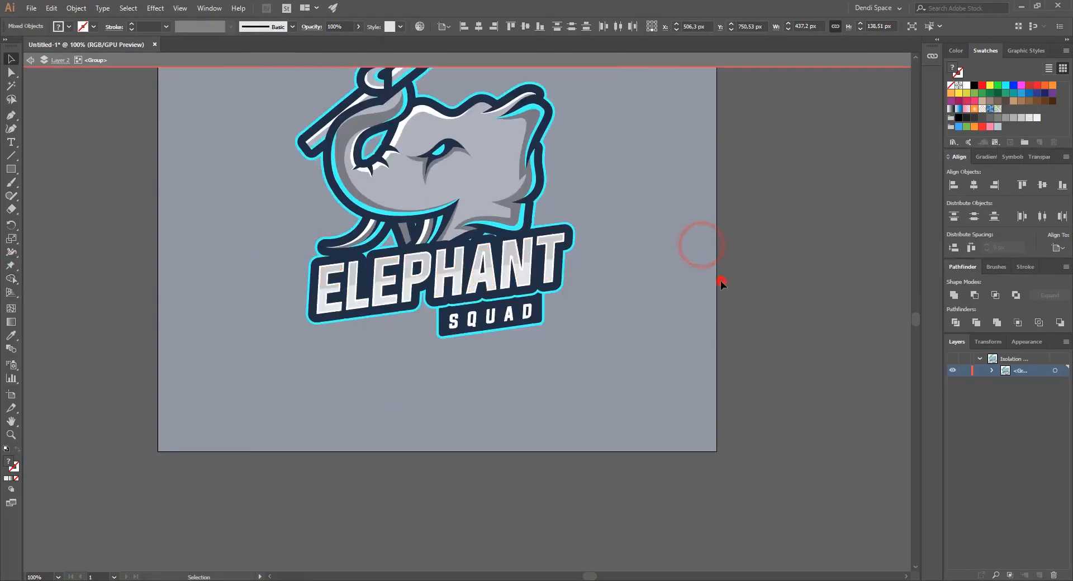
{"action": "key", "text": "ctrl+plus"}
{"action": "key", "text": "ctrl+plus"}
{"action": "double_click", "coordinate": [784, 240]}
{"action": "key", "text": "ctrl+minus"}
{"action": "key", "text": "ctrl+minus"}
{"action": "key", "text": "ctrl+minus"}
{"action": "key", "text": "ctrl+minus"}
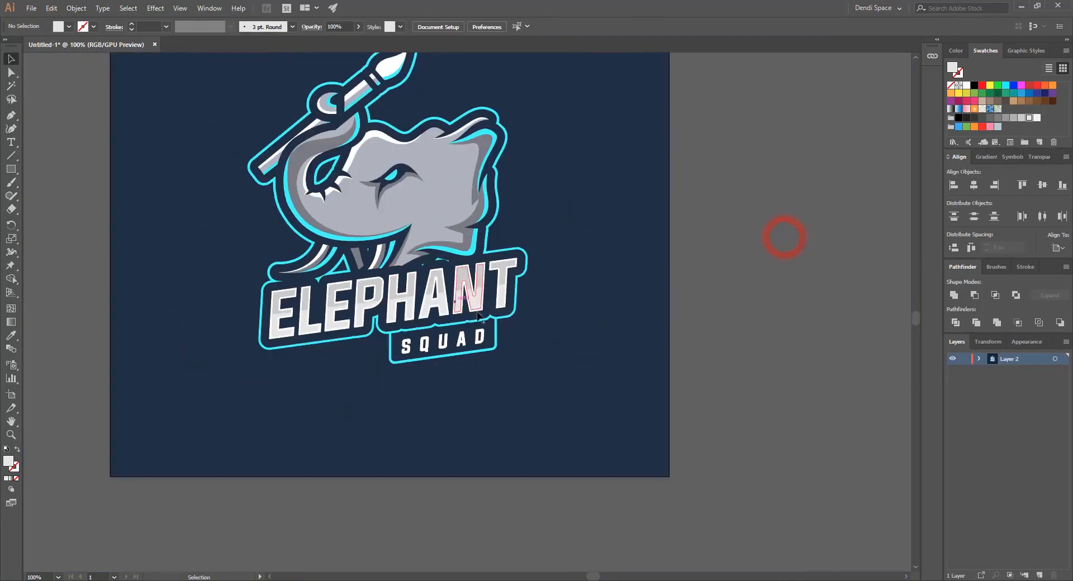
{"action": "scroll", "coordinate": [493, 282], "scroll_direction": "up", "scroll_amount": 3}
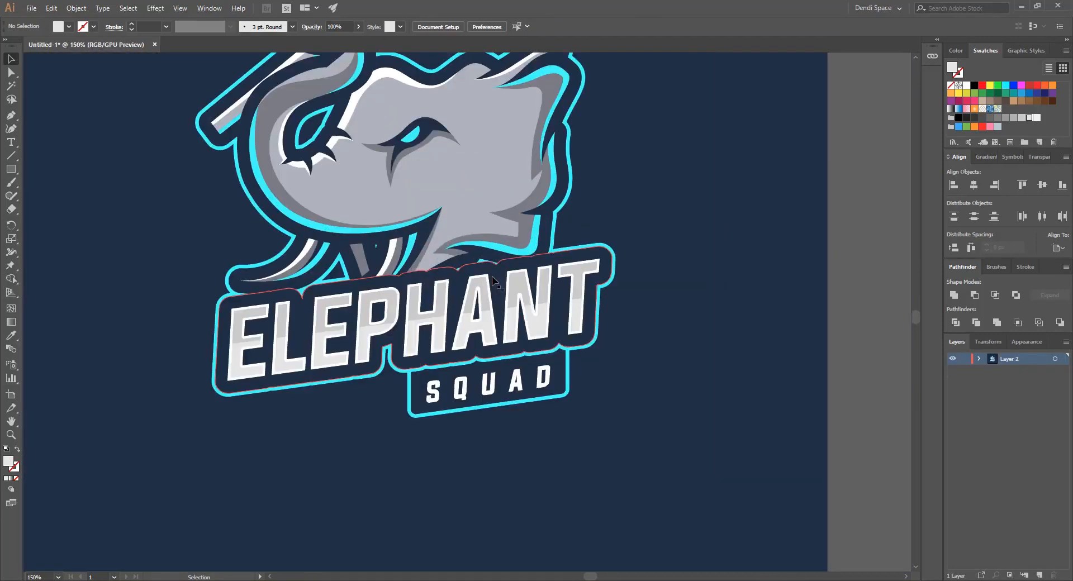
{"action": "scroll", "coordinate": [777, 271], "scroll_direction": "down", "scroll_amount": 3}
Duplicate the complete logo group and place the copy across the artboard's upper right edge.
{"action": "left_click_drag", "start_coordinate": [597, 241], "coordinate": [638, 202]}
{"action": "key", "text": "ctrl+z"}
{"action": "left_click", "coordinate": [786, 276]}
{"action": "key", "text": "space"}
{"action": "left_click_drag", "start_coordinate": [791, 306], "coordinate": [702, 341]}
{"action": "key", "text": "space"}
{"action": "left_click_drag", "start_coordinate": [469, 288], "coordinate": [546, 289]}
{"action": "key", "text": "ctrl+z"}
{"action": "left_click_drag", "start_coordinate": [451, 291], "coordinate": [629, 240]}
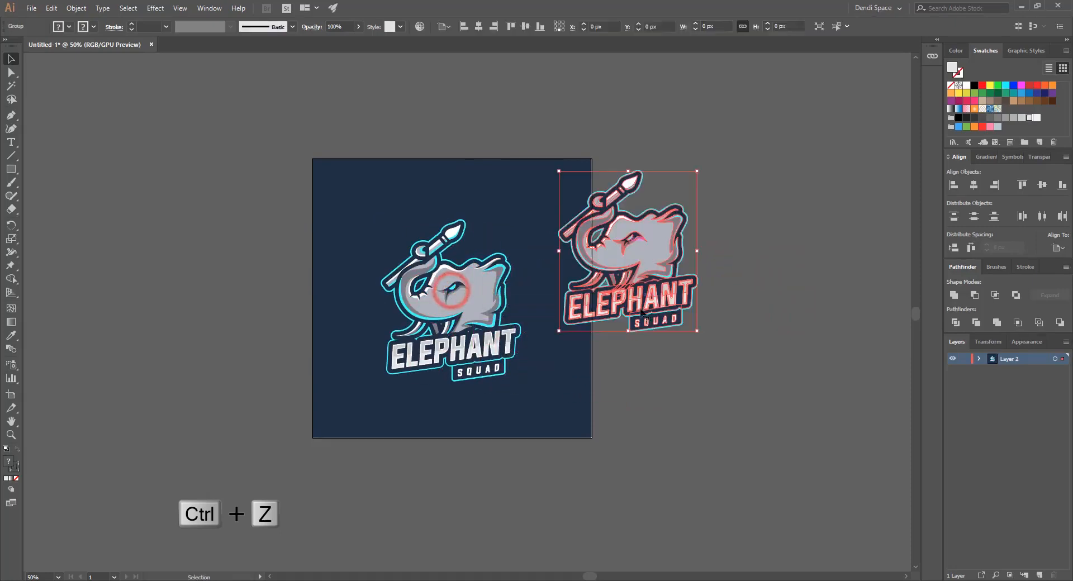
Enlarge the logo copy to about 1063 by 1233 px and position it over the artboard, covering the original logo.
{"action": "left_click_drag", "start_coordinate": [698, 334], "coordinate": [861, 363]}
{"action": "left_click", "coordinate": [851, 263]}
{"action": "left_click_drag", "start_coordinate": [648, 217], "coordinate": [489, 299]}
{"action": "left_click_drag", "start_coordinate": [613, 188], "coordinate": [613, 188]}
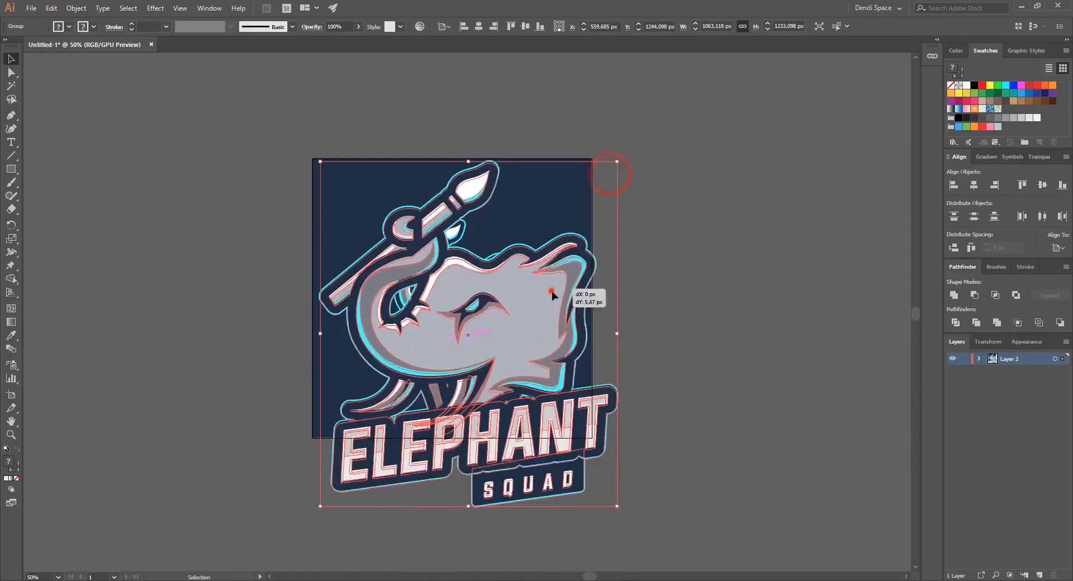
{"action": "left_click_drag", "start_coordinate": [551, 290], "coordinate": [556, 298]}
{"action": "left_click", "coordinate": [721, 233]}
Increase the cyan stroke weight of the enlarged copy's main outline to 9 pt.
{"action": "key", "text": "a"}
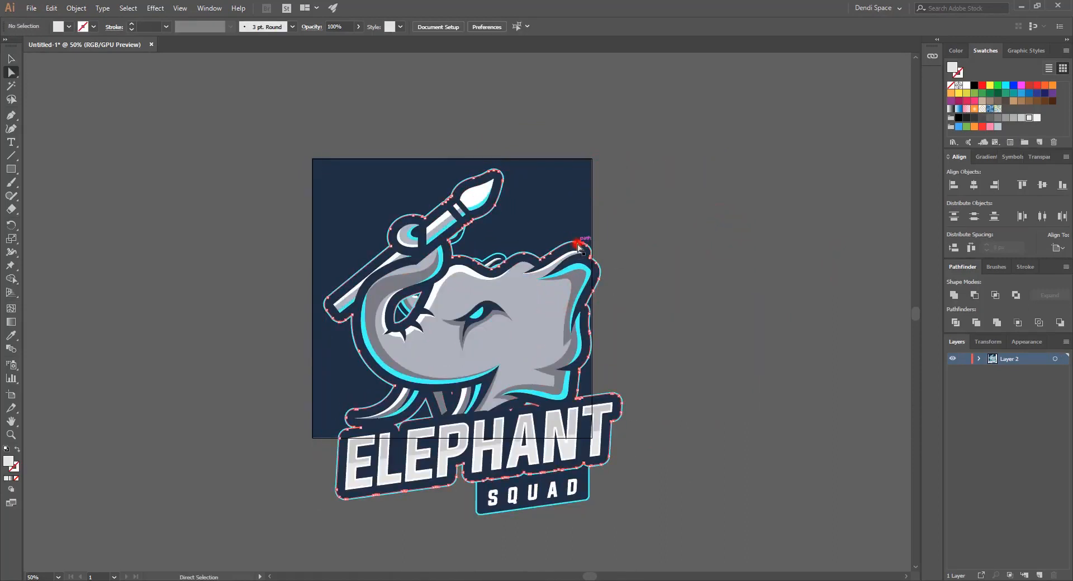
{"action": "left_click", "coordinate": [574, 251]}
{"action": "left_click", "coordinate": [1025, 267]}
{"action": "key", "text": "Up"}
{"action": "key", "text": "Up"}
{"action": "key", "text": "Up"}
{"action": "key", "text": "Up"}
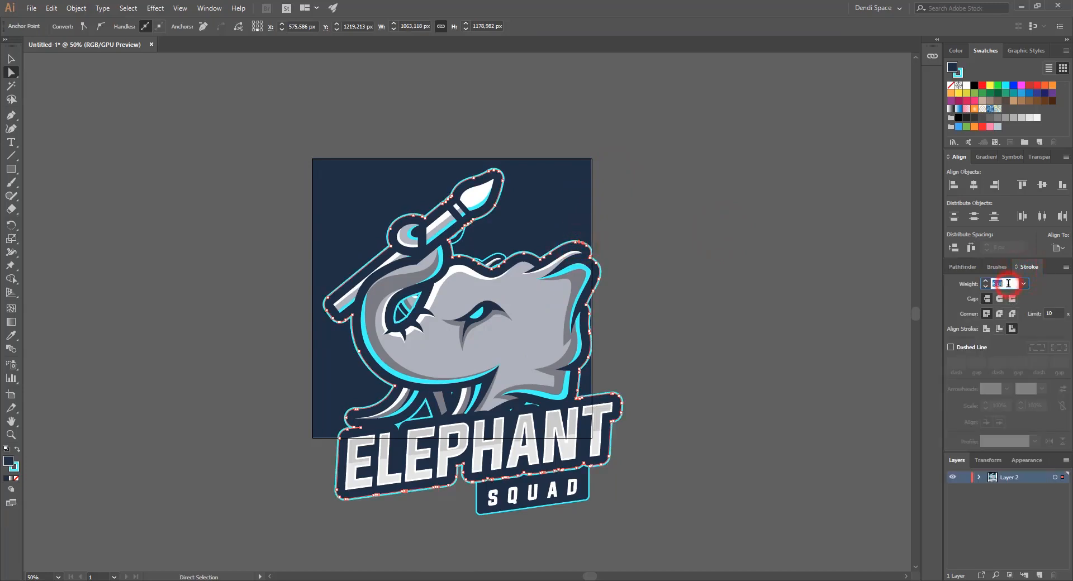
{"action": "left_click", "coordinate": [665, 237]}
{"action": "key", "text": "ctrl+z"}
Set the opacity of the enlarged logo copy to 10%.
{"action": "left_click", "coordinate": [526, 340]}
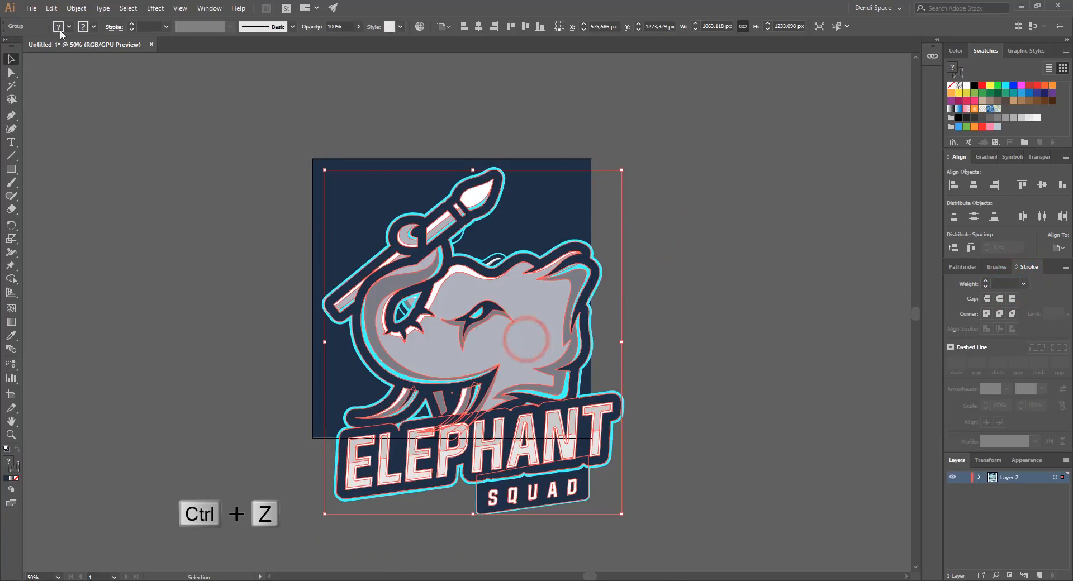
{"action": "type", "text": "10"}
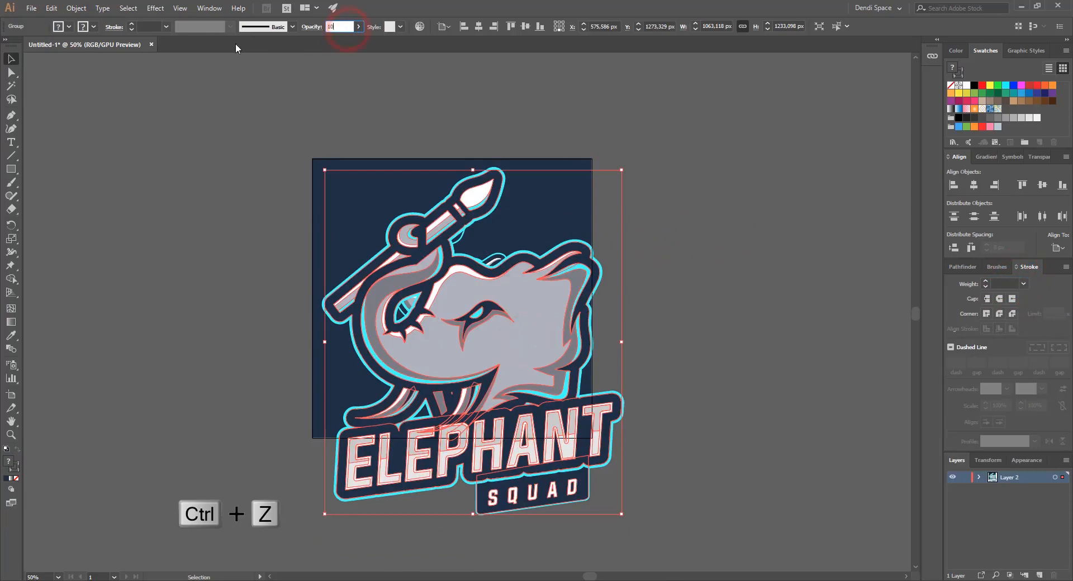
{"action": "key", "text": "Return"}
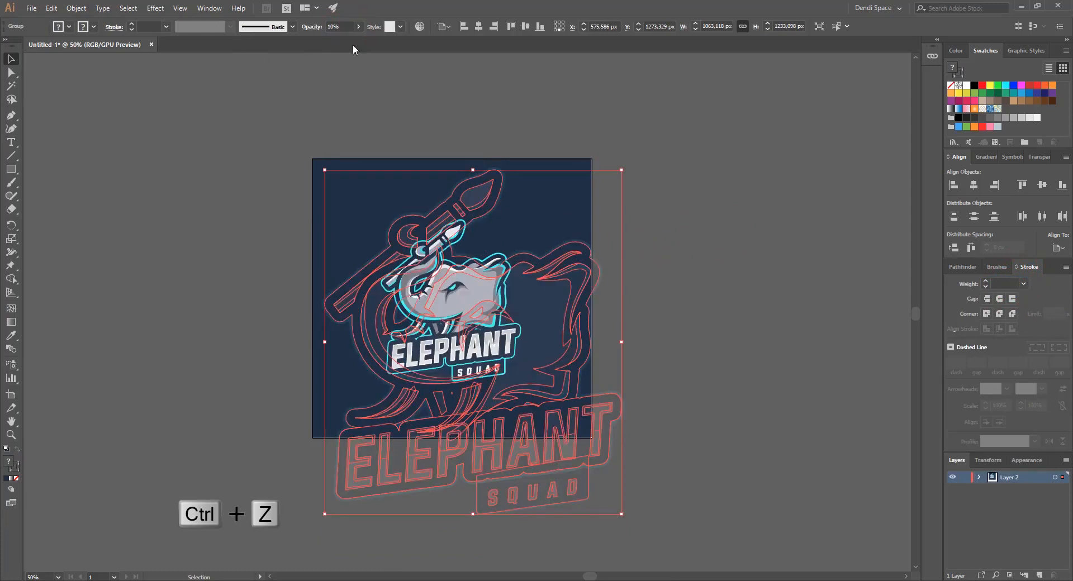
{"action": "left_click", "coordinate": [451, 100]}
{"action": "left_click_drag", "start_coordinate": [544, 297], "coordinate": [548, 256]}
{"action": "key", "text": "ctrl+z"}
{"action": "left_click", "coordinate": [718, 219]}
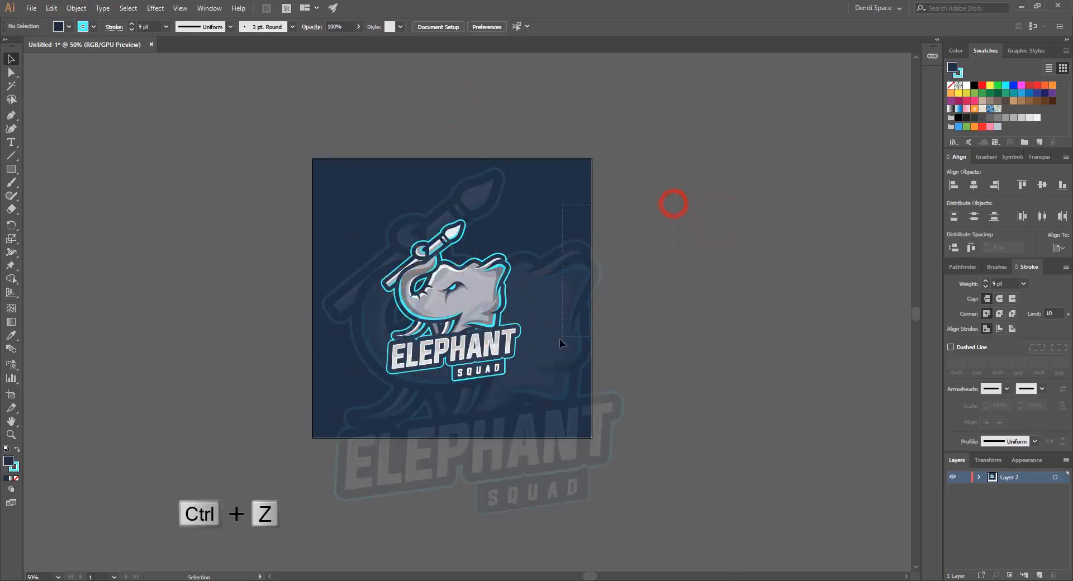
{"action": "left_click_drag", "start_coordinate": [570, 278], "coordinate": [325, 288]}
{"action": "left_click_drag", "start_coordinate": [482, 192], "coordinate": [803, 160]}
{"action": "key", "text": "ctrl+z"}
{"action": "key", "text": "ctrl+z"}
Send the navy background and the enlarged faded logo copy behind the original logo.
{"action": "left_click", "coordinate": [666, 191]}
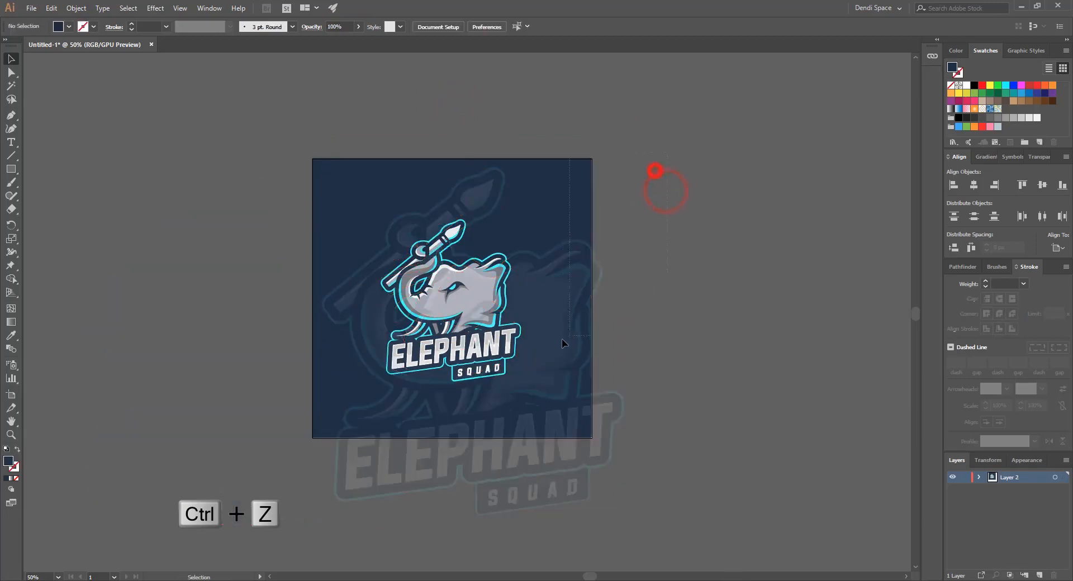
{"action": "left_click_drag", "start_coordinate": [562, 342], "coordinate": [559, 345]}
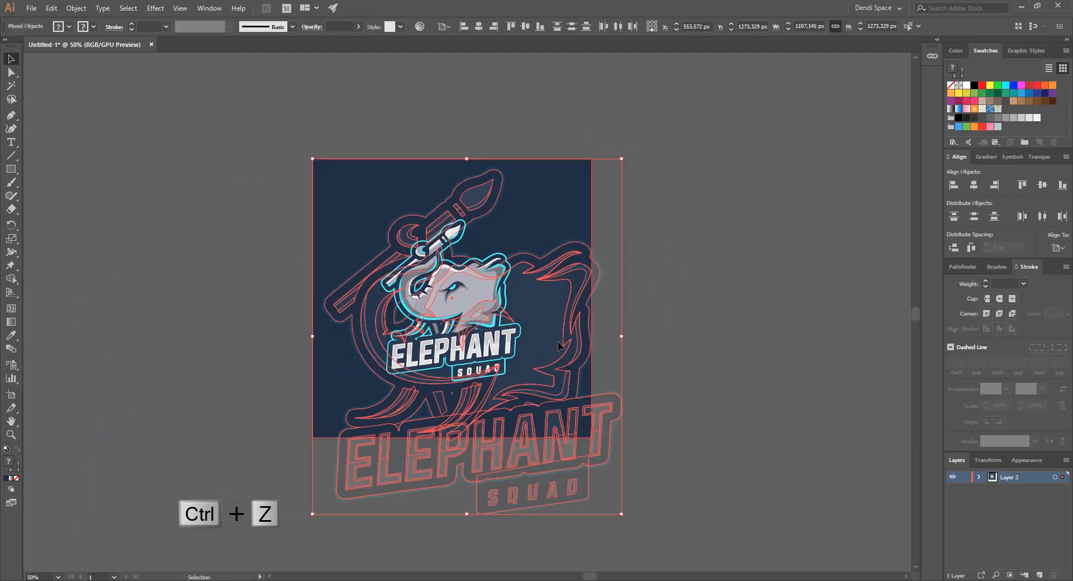
{"action": "key", "text": "ctrl+shift+bracketleft"}
{"action": "left_click", "coordinate": [691, 239]}
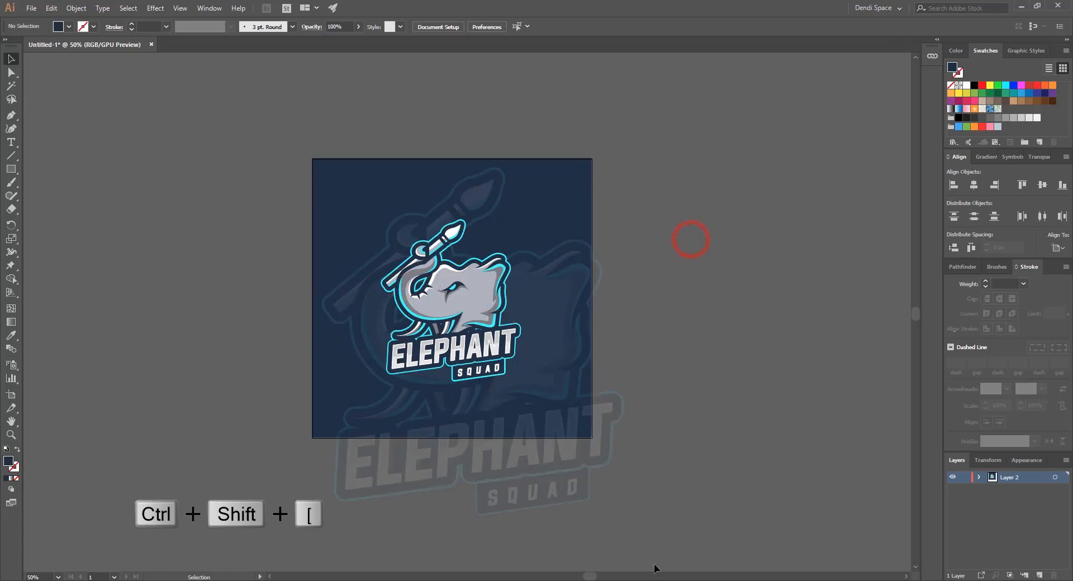
Draw a circle about 966 px in diameter and position it over the artboard's upper-left corner.
{"action": "left_click_drag", "start_coordinate": [701, 378], "coordinate": [696, 340]}
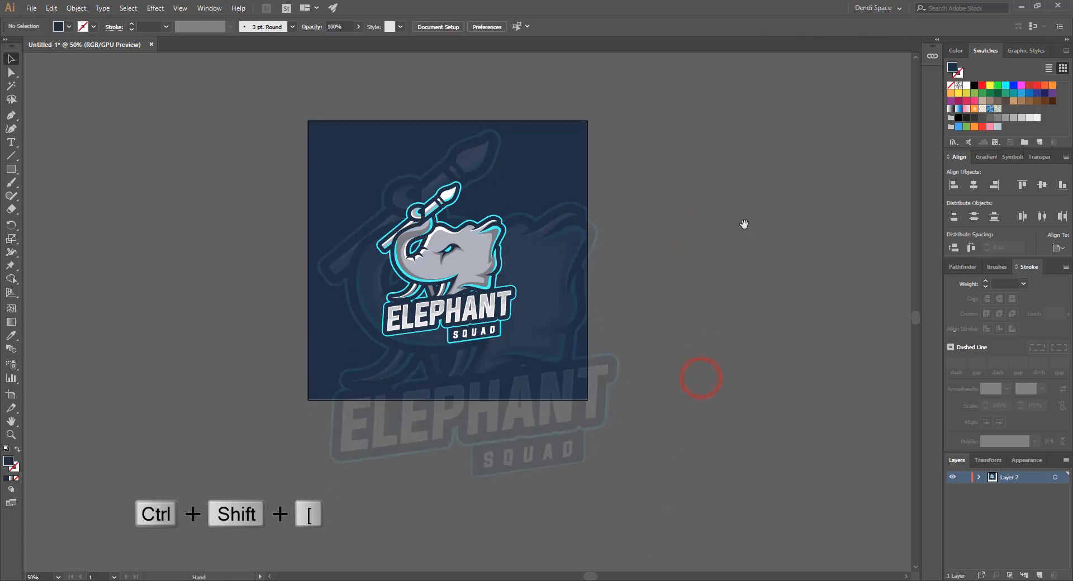
{"action": "left_click_drag", "start_coordinate": [743, 255], "coordinate": [738, 302]}
{"action": "left_click_drag", "start_coordinate": [14, 169], "coordinate": [49, 195]}
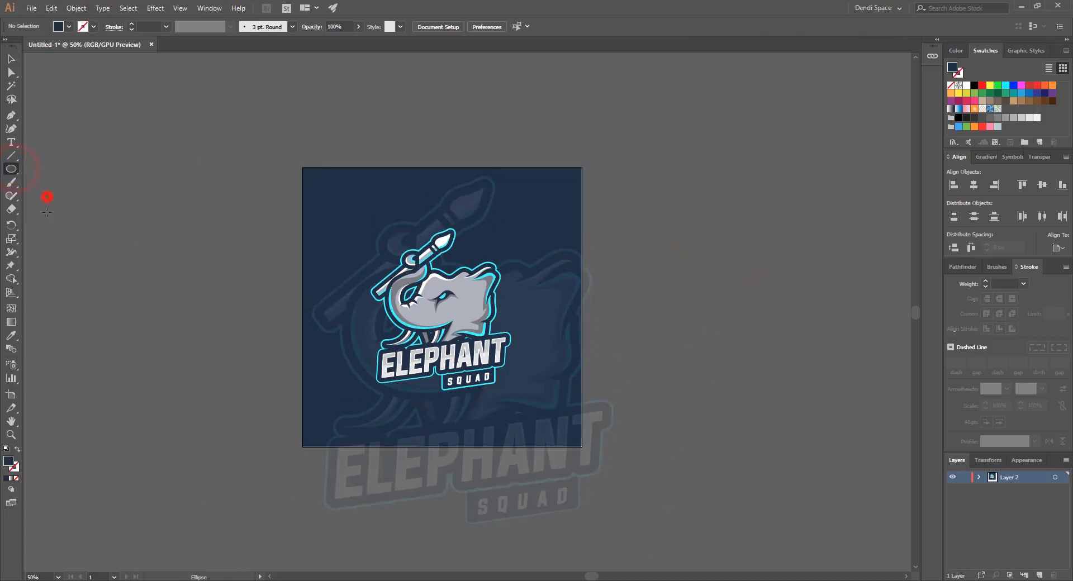
{"action": "left_click_drag", "start_coordinate": [255, 141], "coordinate": [525, 411]}
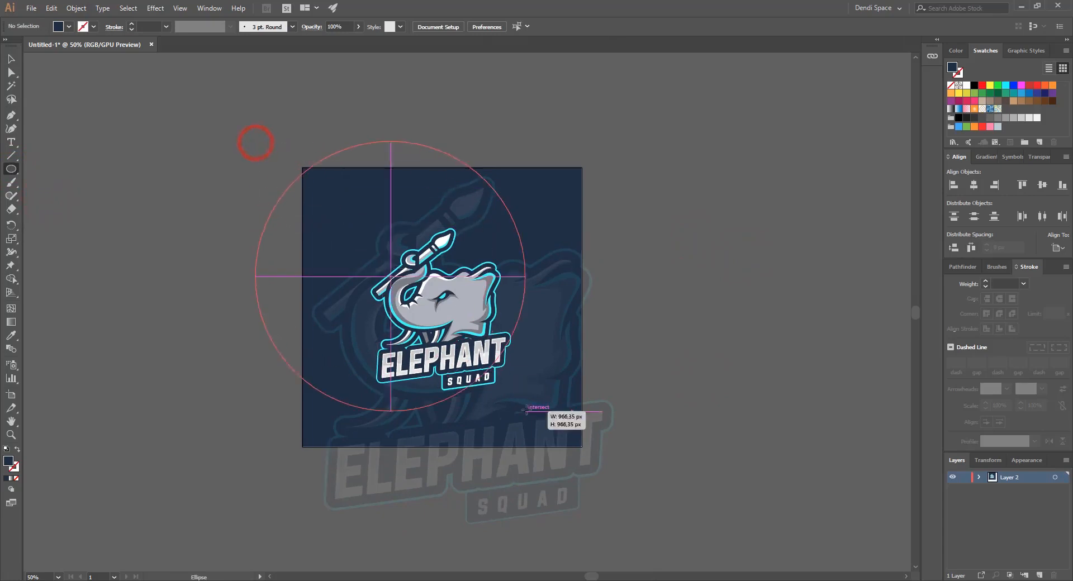
{"action": "key", "text": "v"}
{"action": "left_click_drag", "start_coordinate": [457, 283], "coordinate": [413, 248]}
Fill the circle with a radial gradient and match its centre color to the logo's cyan outline.
{"action": "key", "text": "i"}
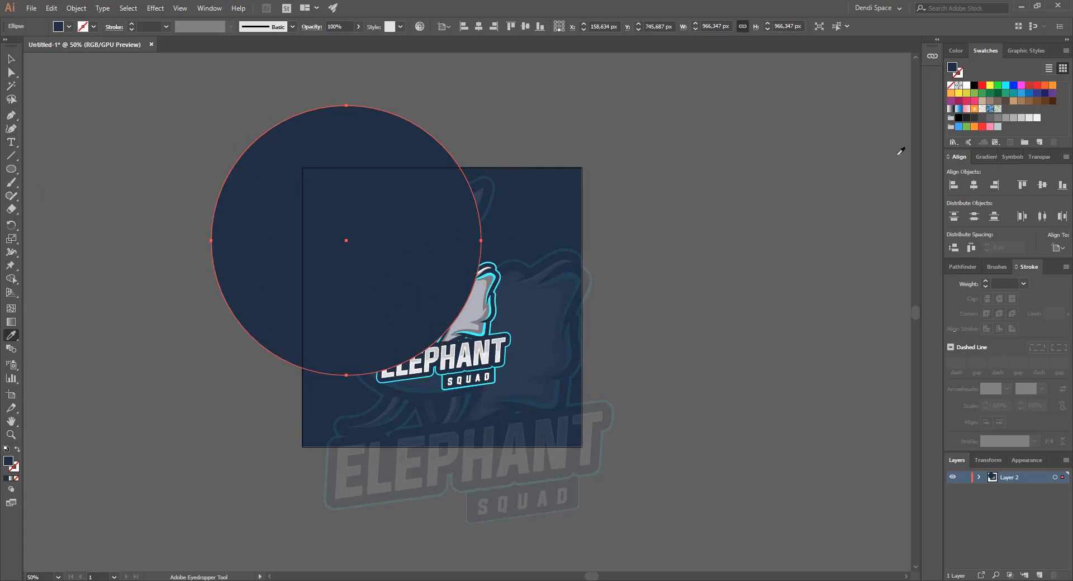
{"action": "left_click", "coordinate": [984, 157]}
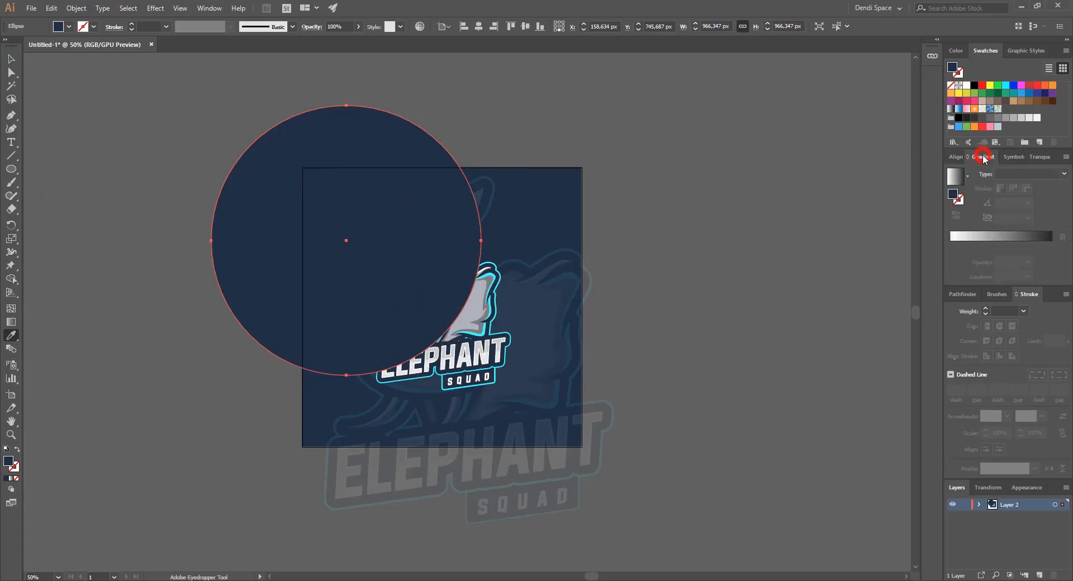
{"action": "left_click", "coordinate": [1017, 173]}
{"action": "left_click", "coordinate": [1015, 200]}
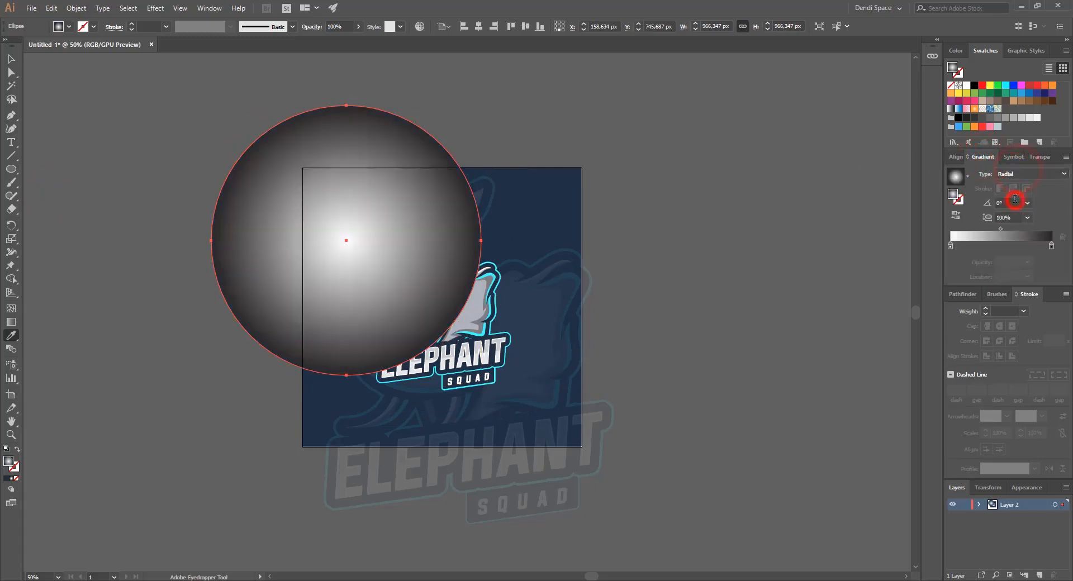
{"action": "left_click", "coordinate": [950, 245]}
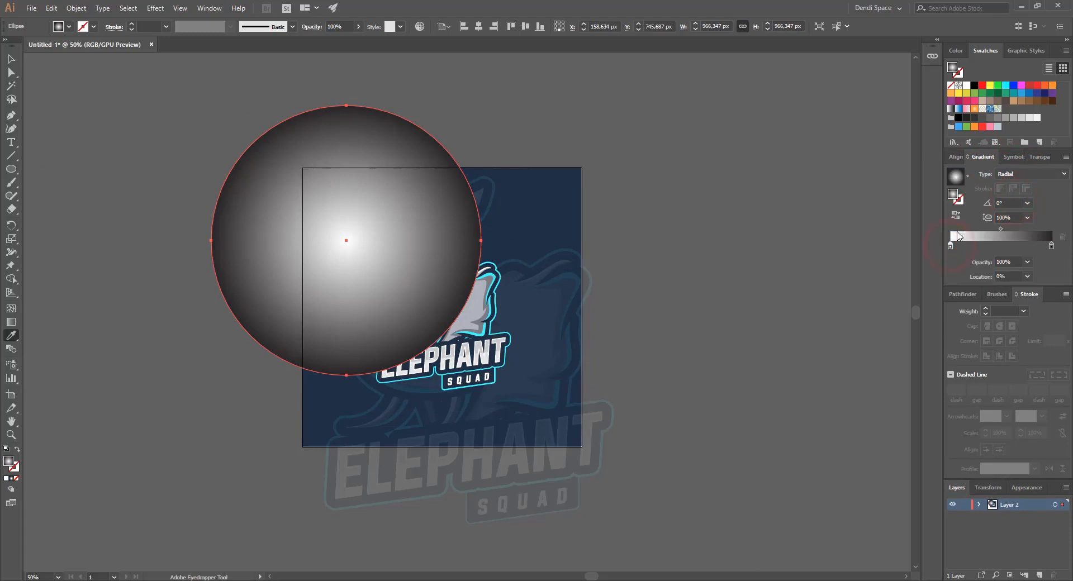
{"action": "scroll", "coordinate": [498, 269], "scroll_direction": "up", "scroll_amount": 2}
{"action": "left_click", "coordinate": [488, 283], "text": "shift"}
{"action": "scroll", "coordinate": [488, 284], "scroll_direction": "down", "scroll_amount": 2}
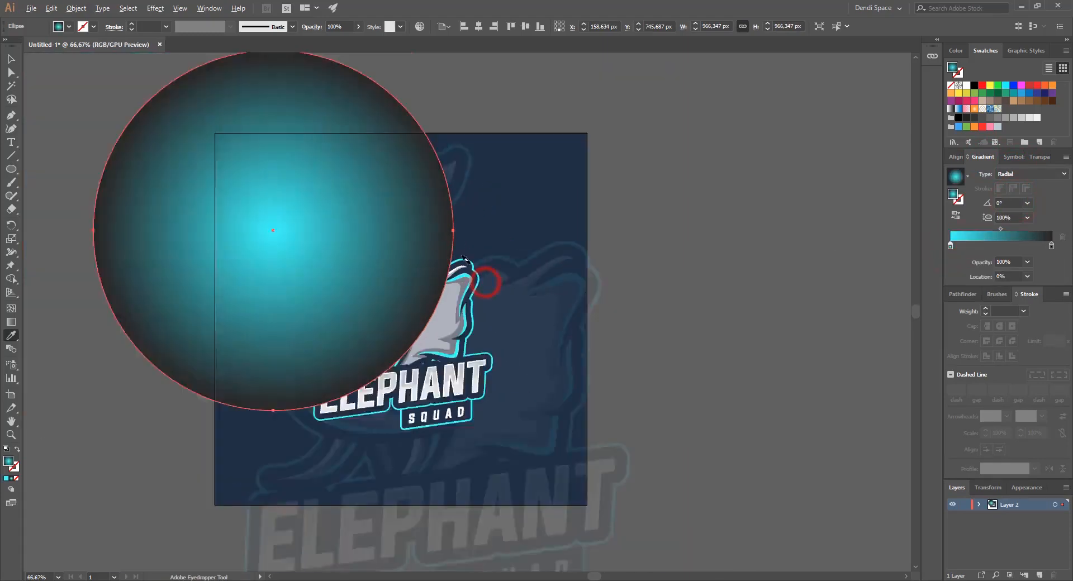
Set the outer color of the circle's gradient to black and shift the circle slightly toward the logo.
{"action": "double_click", "coordinate": [1052, 246]}
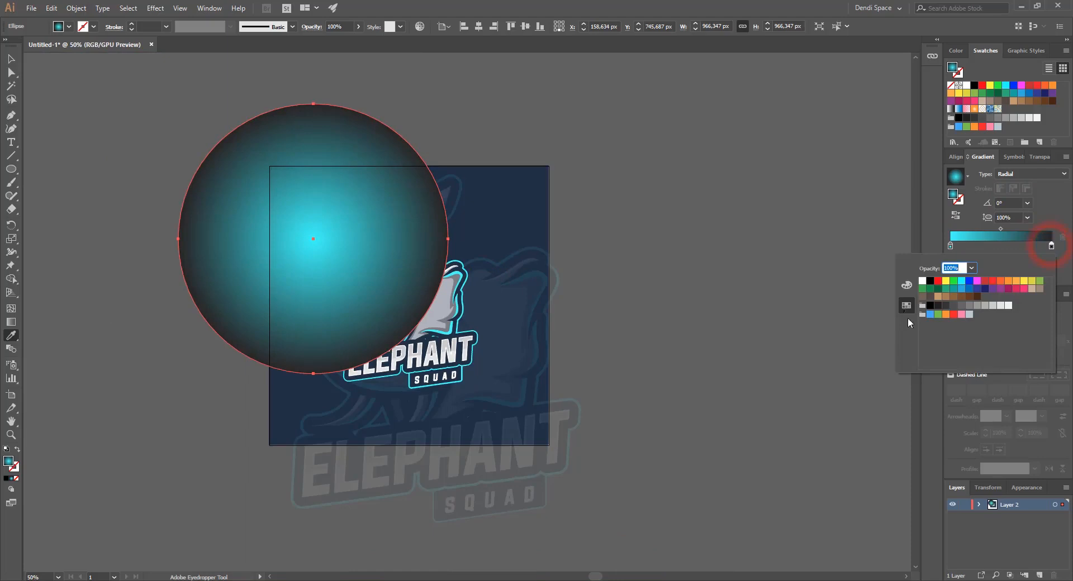
{"action": "left_click", "coordinate": [930, 306]}
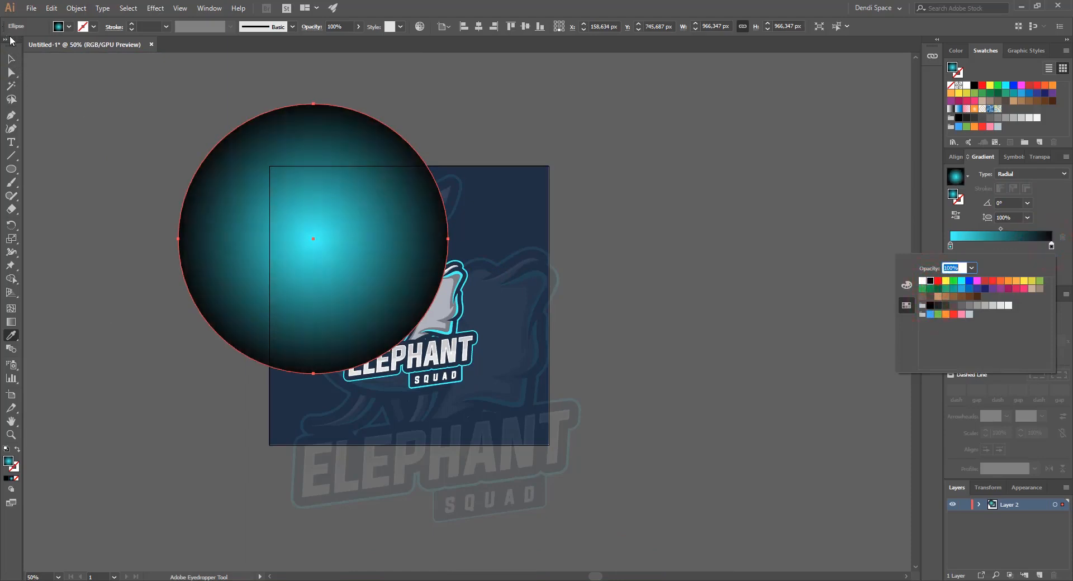
{"action": "left_click", "coordinate": [11, 59]}
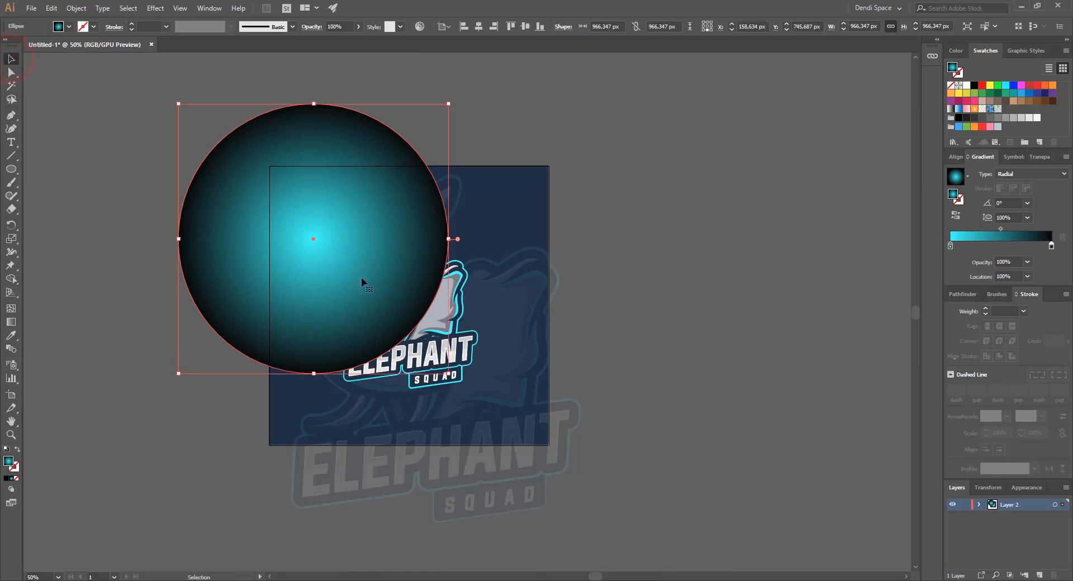
{"action": "left_click_drag", "start_coordinate": [340, 208], "coordinate": [351, 210]}
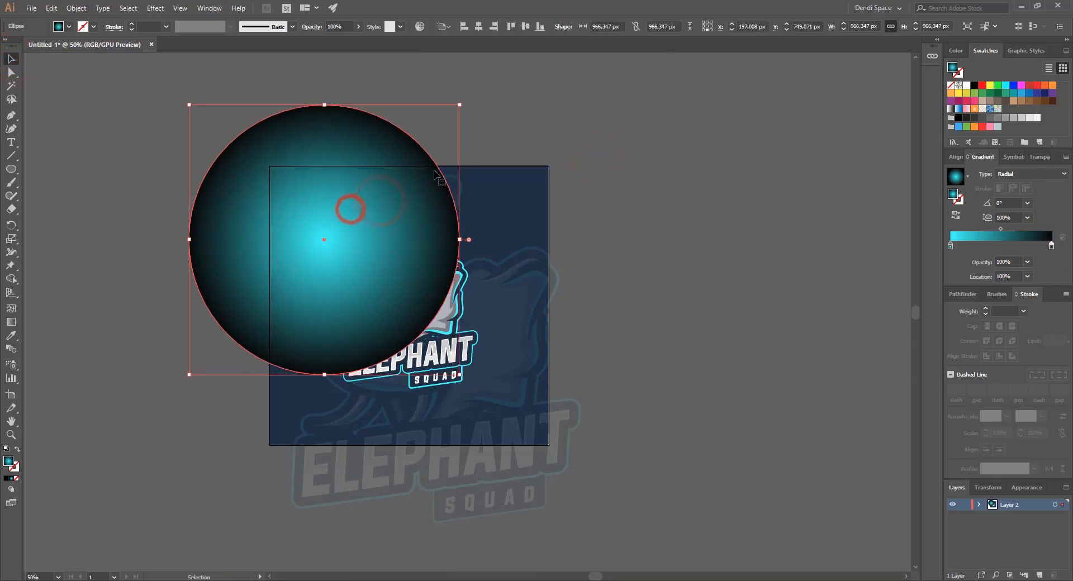
Change the gradient circle's blending mode to Screen.
{"action": "left_click", "coordinate": [1027, 489]}
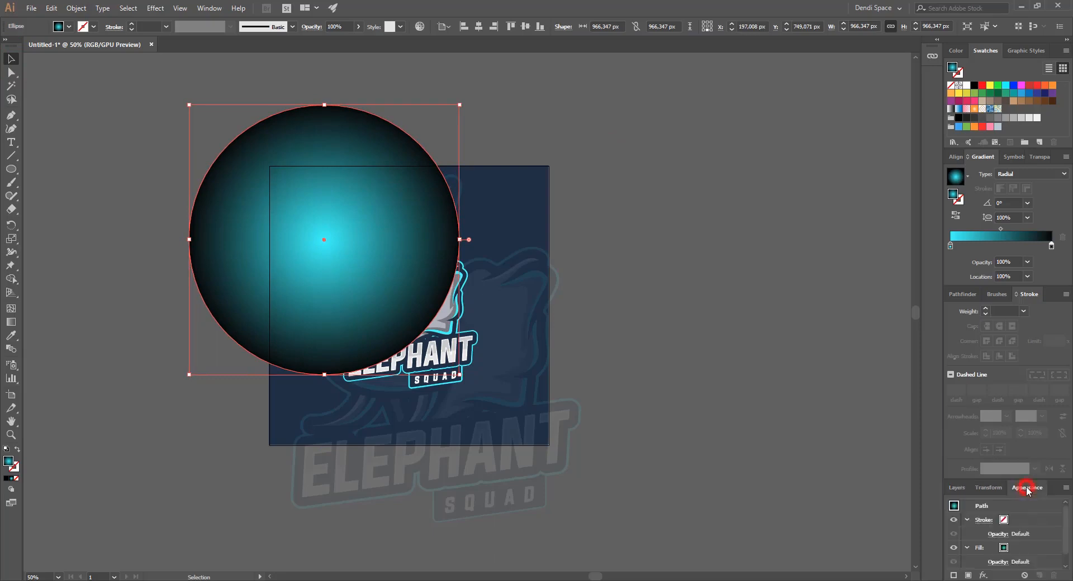
{"action": "left_click", "coordinate": [197, 8]}
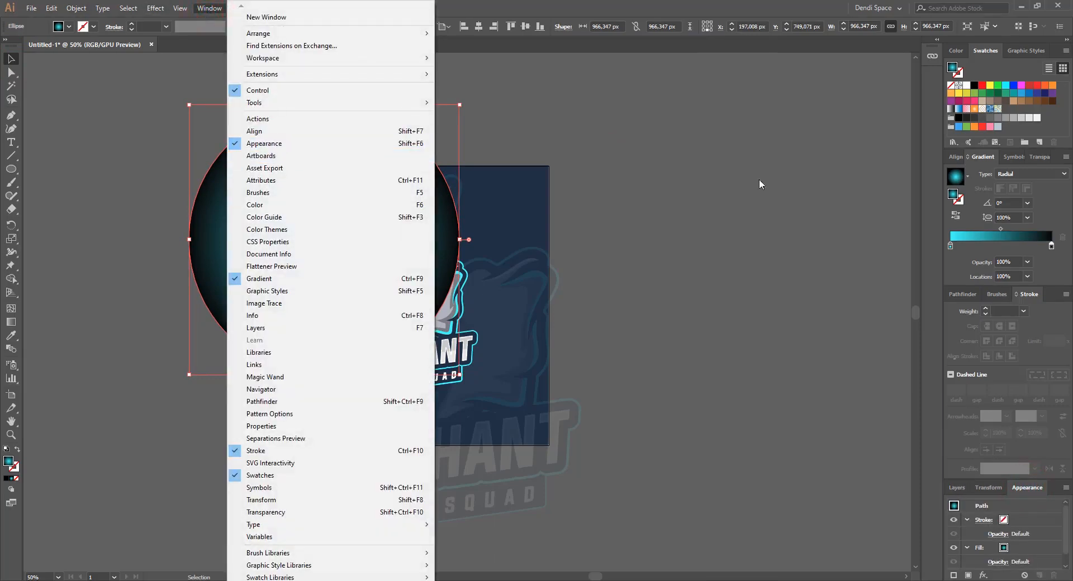
{"action": "left_click_drag", "start_coordinate": [1068, 516], "coordinate": [1069, 536]}
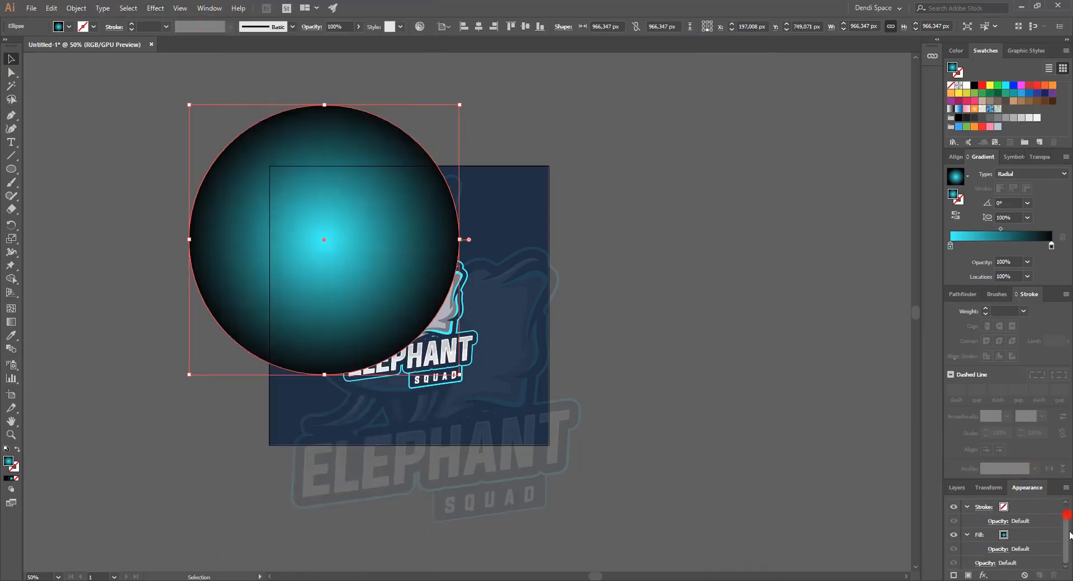
{"action": "left_click", "coordinate": [985, 563]}
{"action": "left_click", "coordinate": [883, 480]}
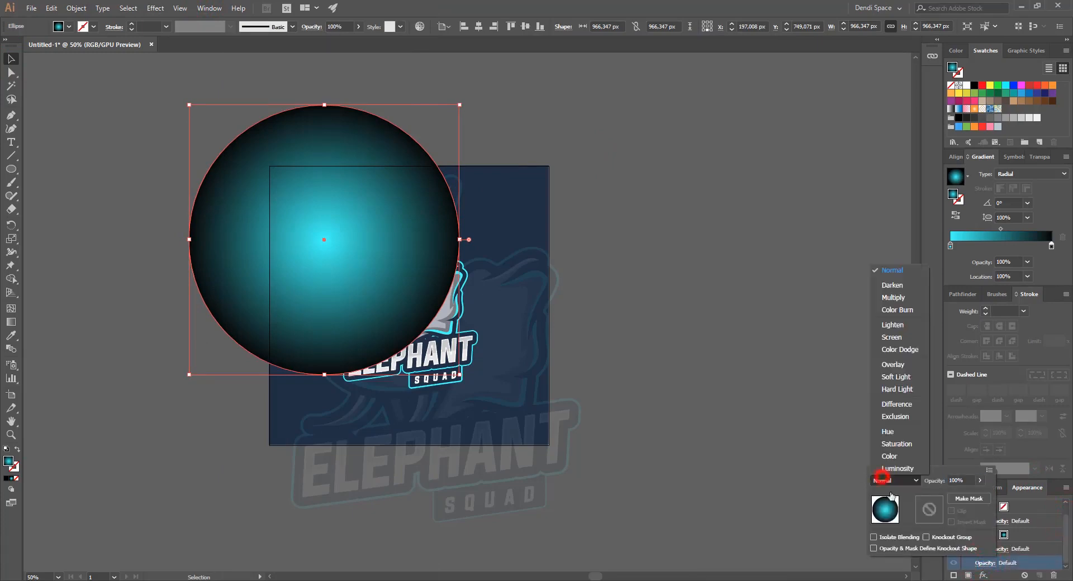
{"action": "left_click", "coordinate": [893, 338]}
{"action": "left_click", "coordinate": [663, 177]}
Move the glow circle over the elephant, centred at about X 394, Y 808 px, and set its opacity to 80%.
{"action": "left_click_drag", "start_coordinate": [301, 177], "coordinate": [412, 247]}
{"action": "left_click_drag", "start_coordinate": [427, 287], "coordinate": [420, 237]}
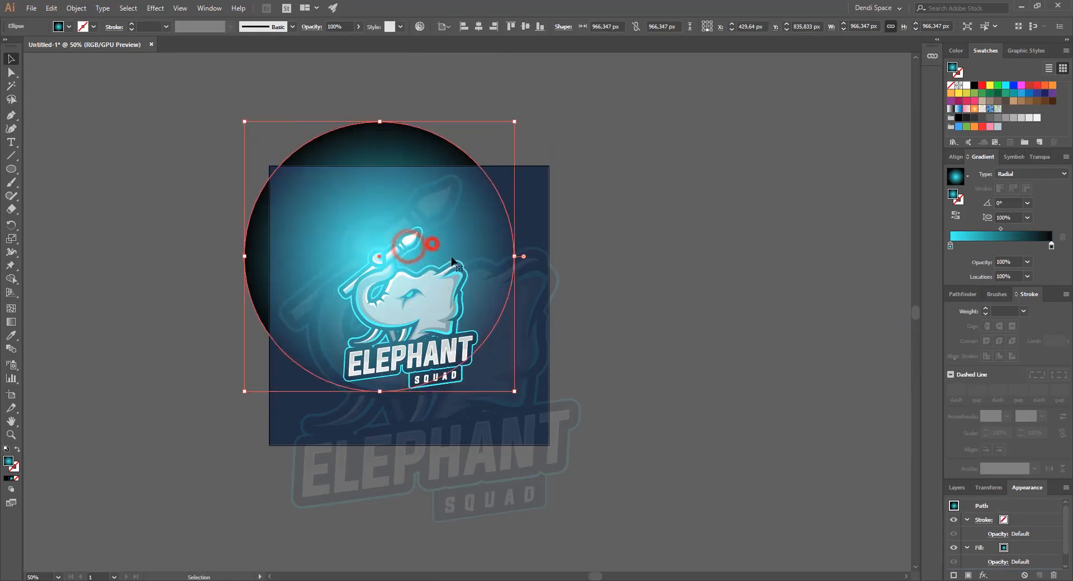
{"action": "type", "text": "80"}
{"action": "key", "text": "Return"}
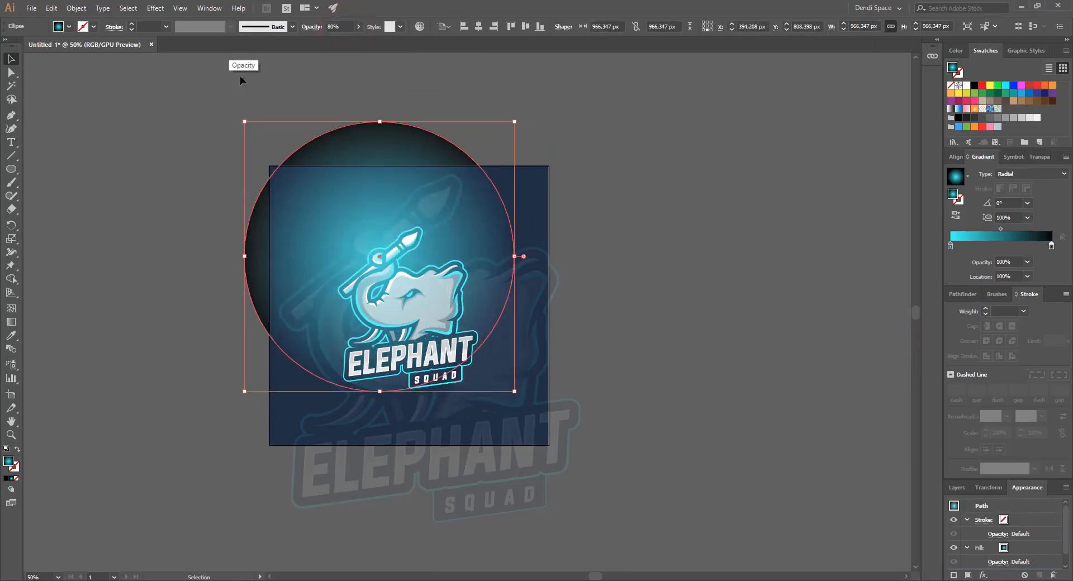
{"action": "left_click", "coordinate": [621, 176]}
{"action": "left_click_drag", "start_coordinate": [370, 183], "coordinate": [471, 159]}
{"action": "key", "text": "ctrl+z"}
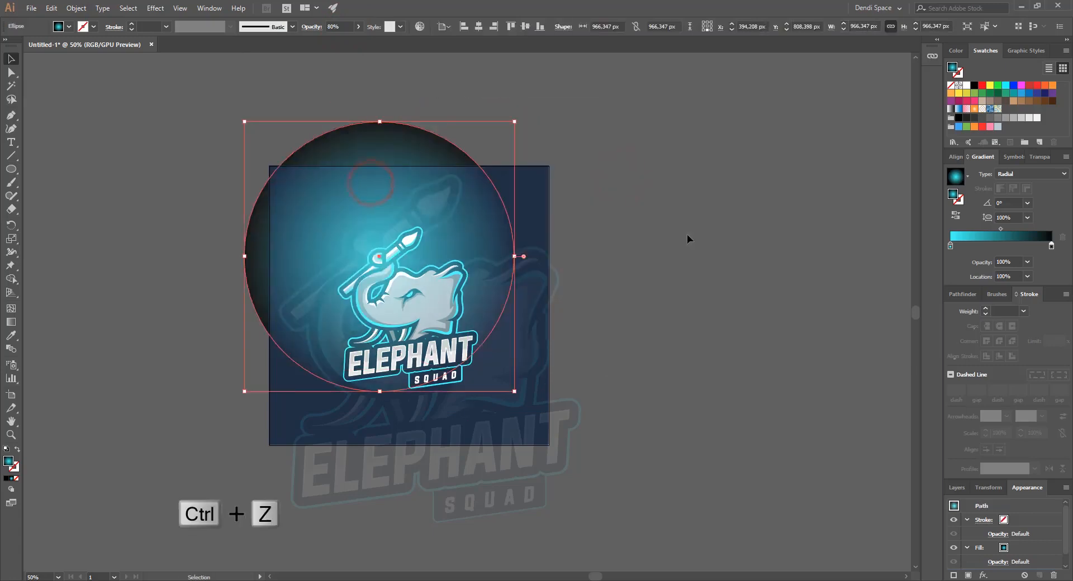
Send the navy background, faded logo copy and glow circle together behind the main logo.
{"action": "left_click", "coordinate": [687, 235]}
{"action": "left_click", "coordinate": [572, 129]}
{"action": "left_click_drag", "start_coordinate": [241, 200], "coordinate": [242, 201]}
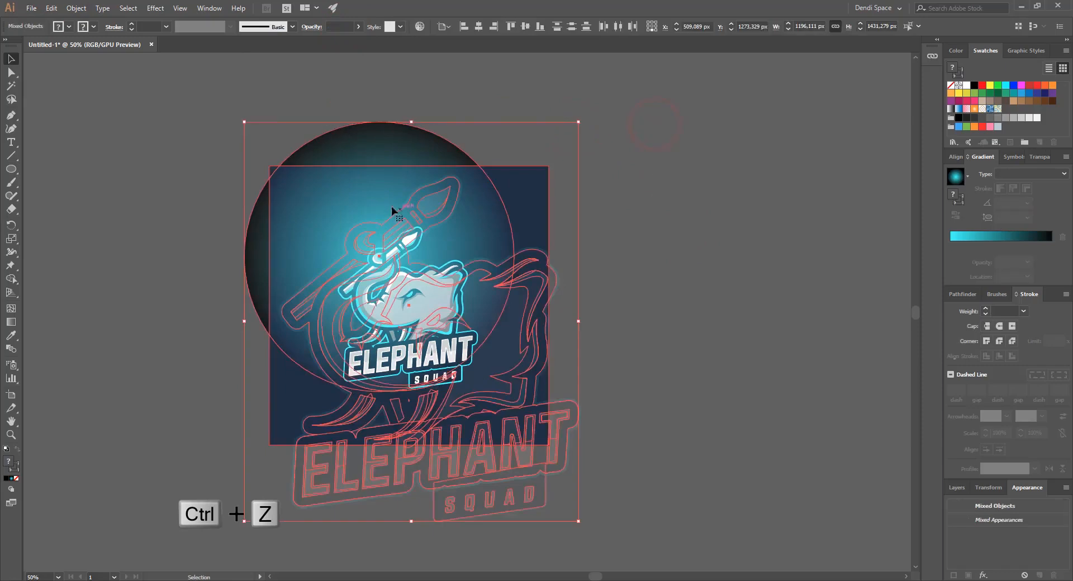
{"action": "left_click_drag", "start_coordinate": [372, 204], "coordinate": [767, 256]}
{"action": "key", "text": "ctrl+z"}
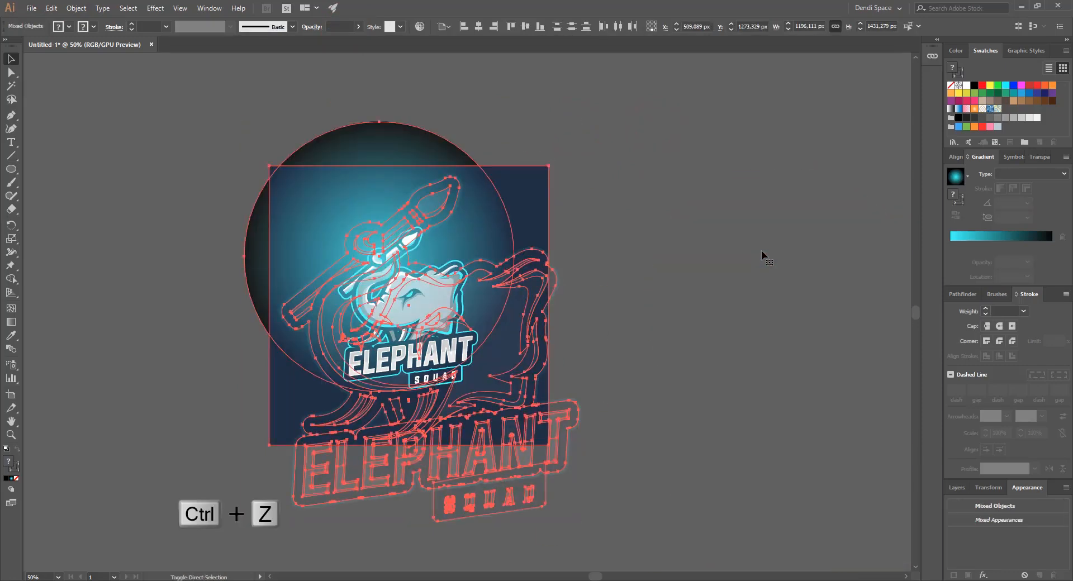
{"action": "key", "text": "ctrl+shift+bracketleft"}
{"action": "left_click", "coordinate": [761, 250]}
Enlarge the glow circle proportionally from its centre until it extends slightly beyond the artboard's right edge.
{"action": "key", "text": "ctrl+minus"}
{"action": "key", "text": "ctrl+minus"}
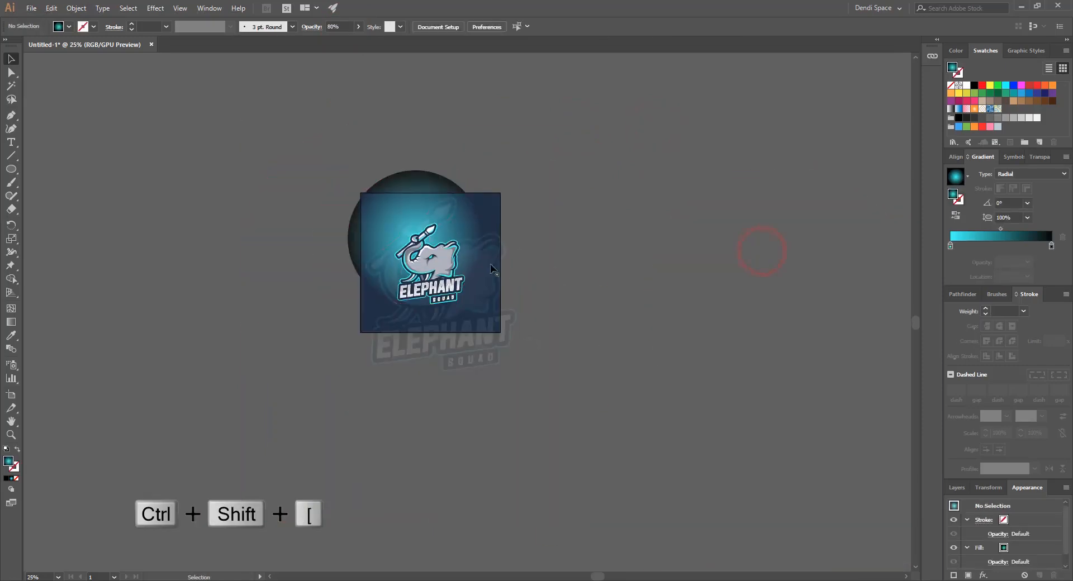
{"action": "key", "text": "ctrl+plus"}
{"action": "left_click", "coordinate": [469, 226]}
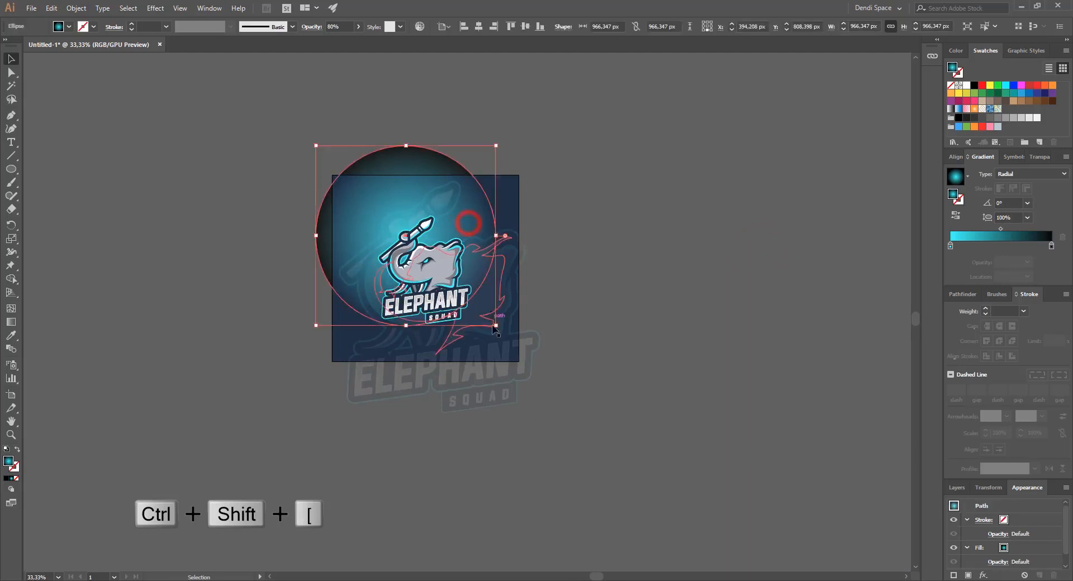
{"action": "left_click_drag", "start_coordinate": [496, 325], "coordinate": [524, 354]}
{"action": "left_click", "coordinate": [698, 278]}
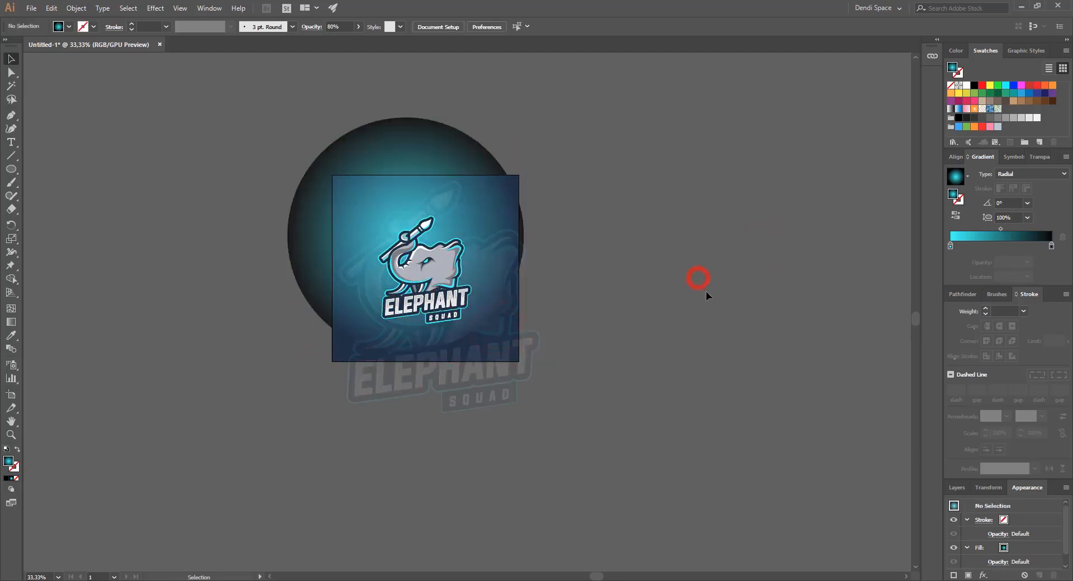
{"action": "left_click", "coordinate": [463, 206]}
{"action": "left_click", "coordinate": [658, 247]}
{"action": "scroll", "coordinate": [615, 236], "scroll_direction": "down", "scroll_amount": 1}
{"action": "scroll", "coordinate": [515, 222], "scroll_direction": "up", "scroll_amount": 2}
{"action": "key", "text": "space"}
{"action": "left_click_drag", "start_coordinate": [693, 241], "coordinate": [708, 175]}
{"action": "key", "text": "space"}
{"action": "left_click_drag", "start_coordinate": [642, 241], "coordinate": [625, 255]}
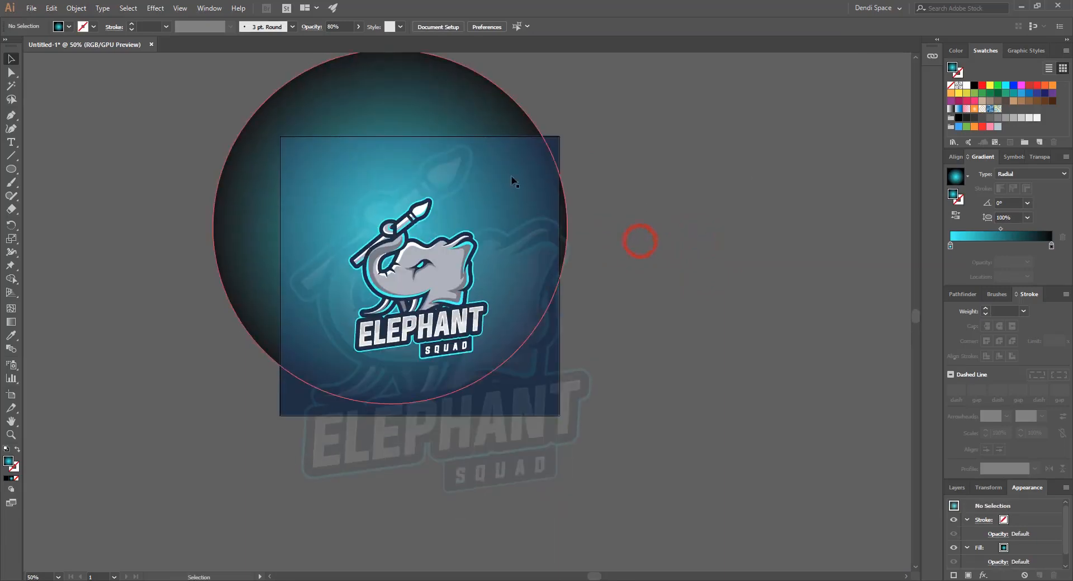
Create a 1000 by 1000 px rectangle and centre it horizontally and vertically on the artboard.
{"action": "left_click_drag", "start_coordinate": [12, 169], "coordinate": [66, 169]}
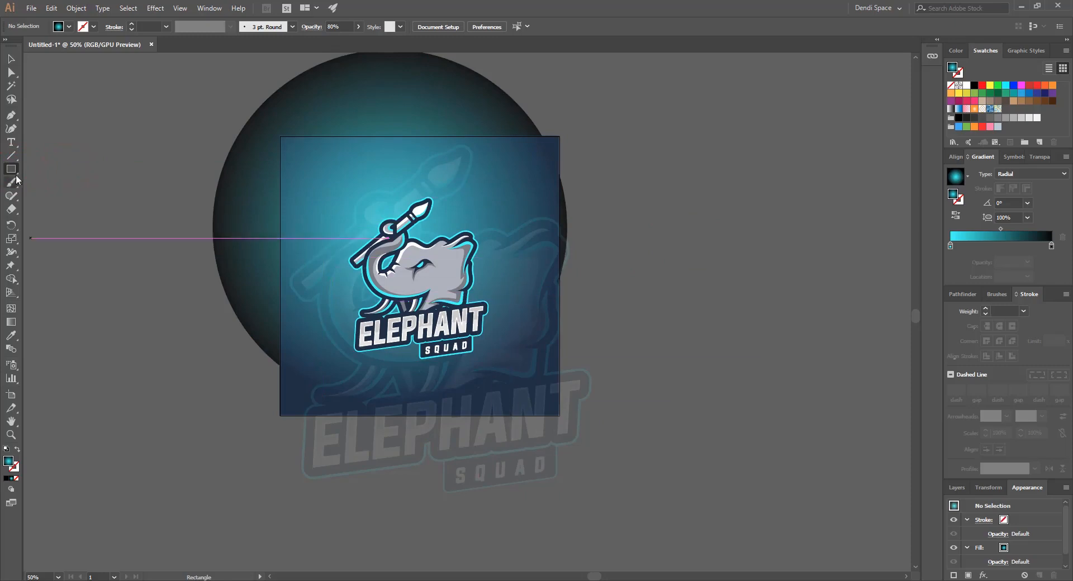
{"action": "left_click", "coordinate": [346, 176]}
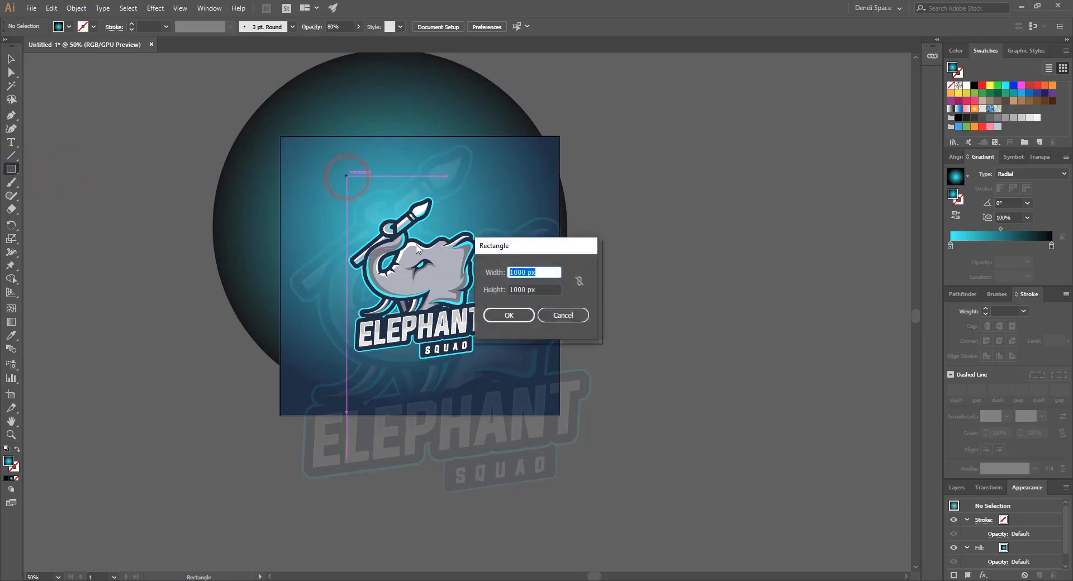
{"action": "key", "text": "Return"}
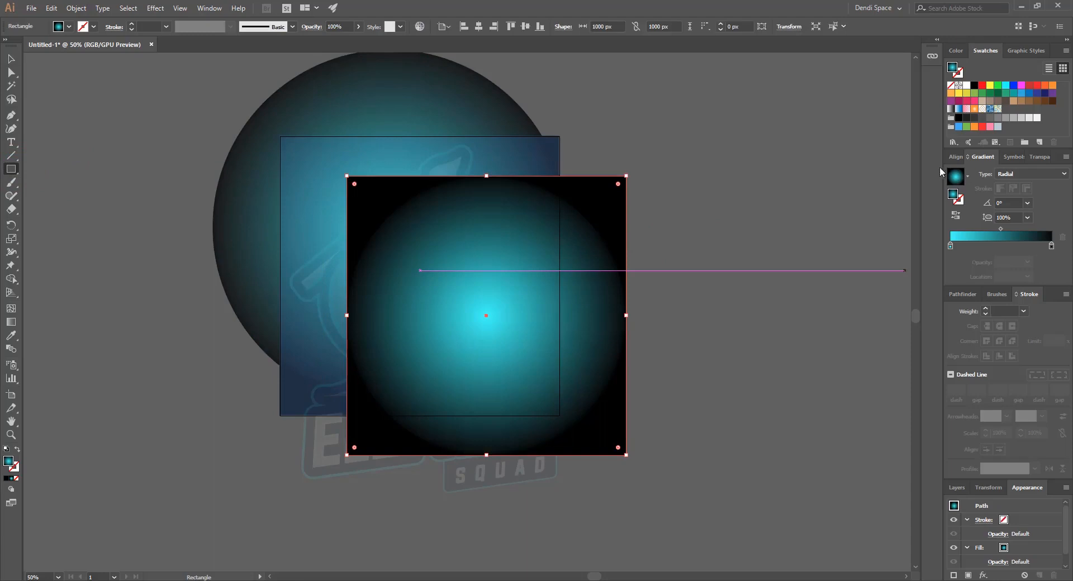
{"action": "left_click", "coordinate": [950, 158]}
{"action": "left_click", "coordinate": [974, 185]}
{"action": "left_click", "coordinate": [1042, 185]}
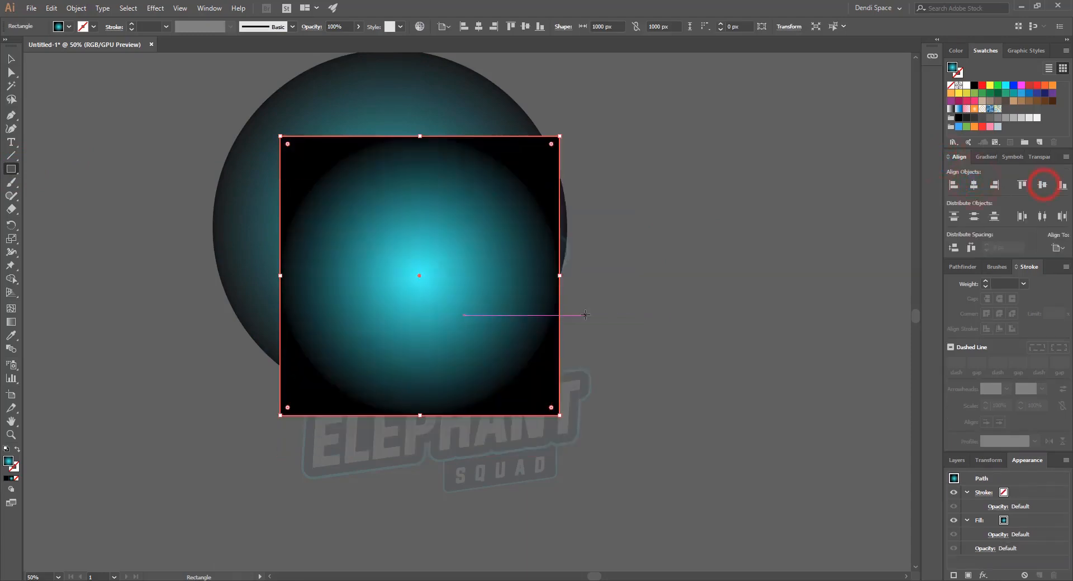
Make a clipping mask from all artwork, using the square to crop everything to the artboard.
{"action": "key", "text": "ctrl+a"}
{"action": "right_click", "coordinate": [442, 278]}
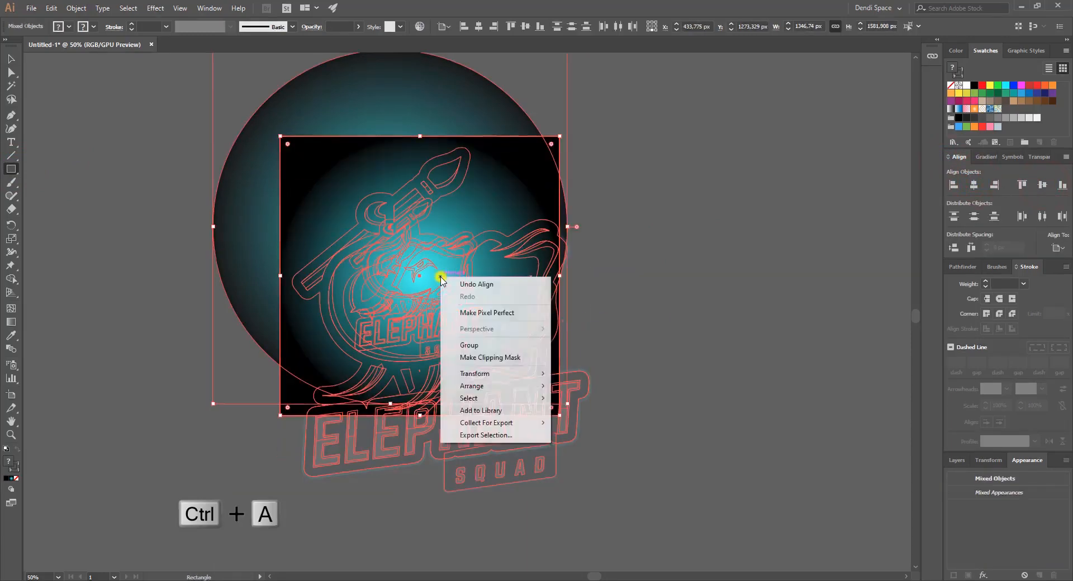
{"action": "left_click", "coordinate": [486, 357]}
{"action": "key", "text": "v"}
{"action": "left_click", "coordinate": [687, 282]}
{"action": "key", "text": "ctrl+minus"}
{"action": "key", "text": "ctrl+minus"}
{"action": "key", "text": "ctrl+minus"}
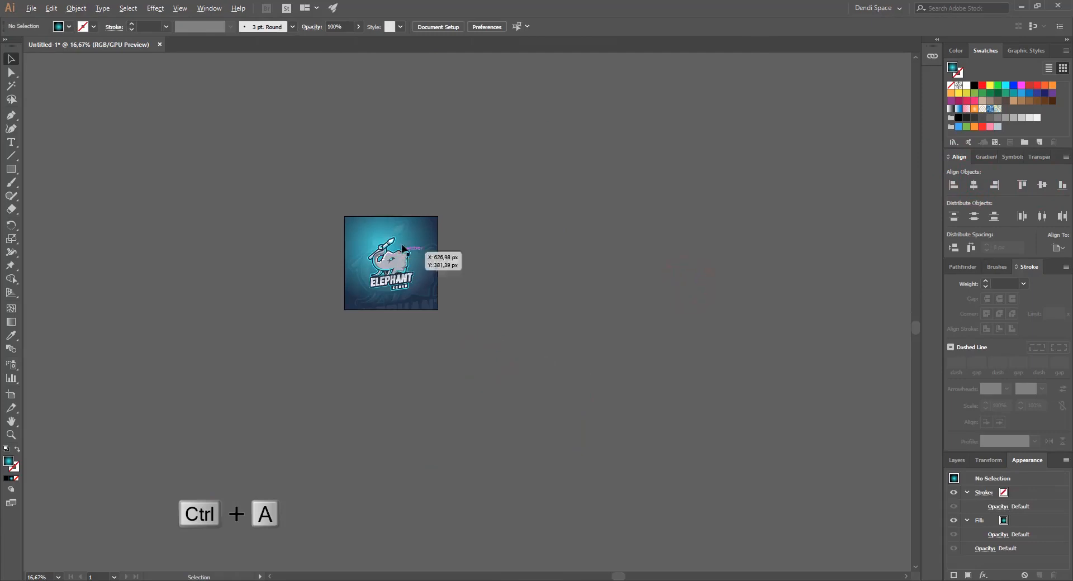
{"action": "scroll", "coordinate": [402, 247], "scroll_direction": "up", "scroll_amount": 3}
{"action": "left_click_drag", "start_coordinate": [615, 328], "coordinate": [643, 309]}
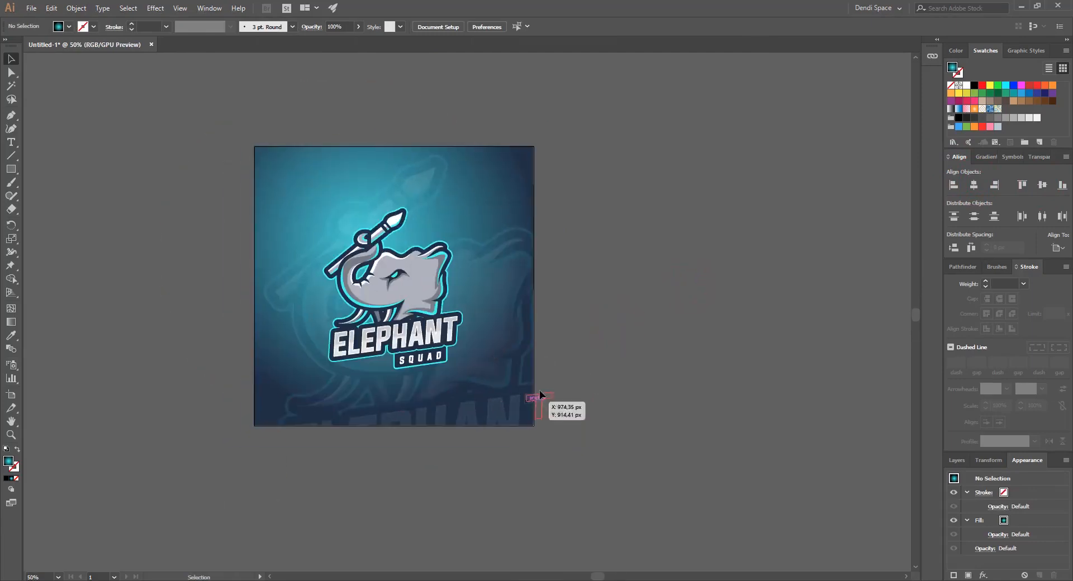
Isolate the clipped artwork and apply a Gaussian Blur with a radius of 27.9 pixels to the faded logo copy.
{"action": "double_click", "coordinate": [507, 386]}
{"action": "left_click", "coordinate": [504, 401]}
{"action": "left_click_drag", "start_coordinate": [500, 388], "coordinate": [690, 360]}
{"action": "key", "text": "ctrl+z"}
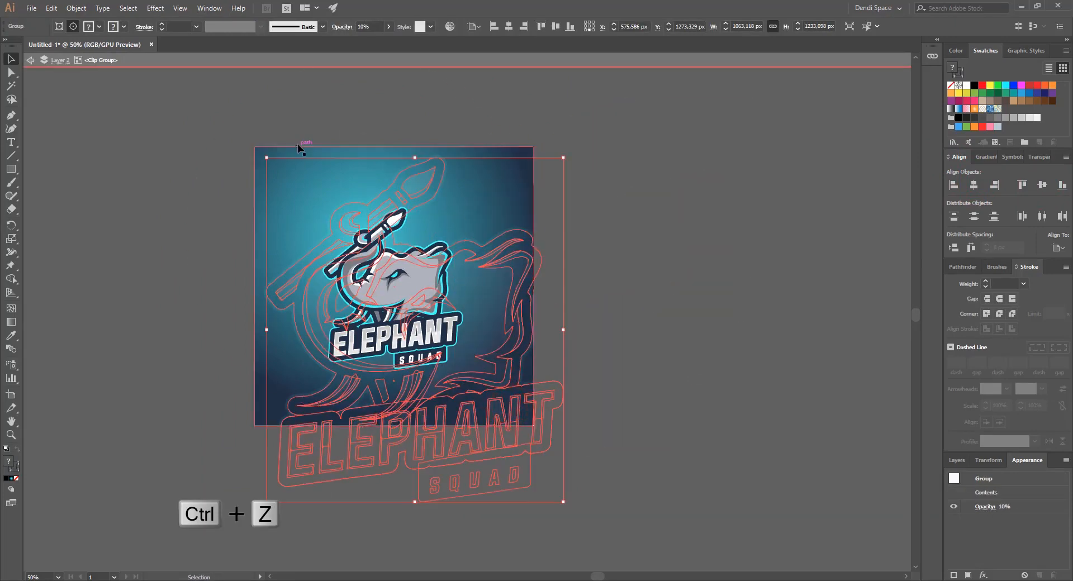
{"action": "left_click", "coordinate": [156, 7]}
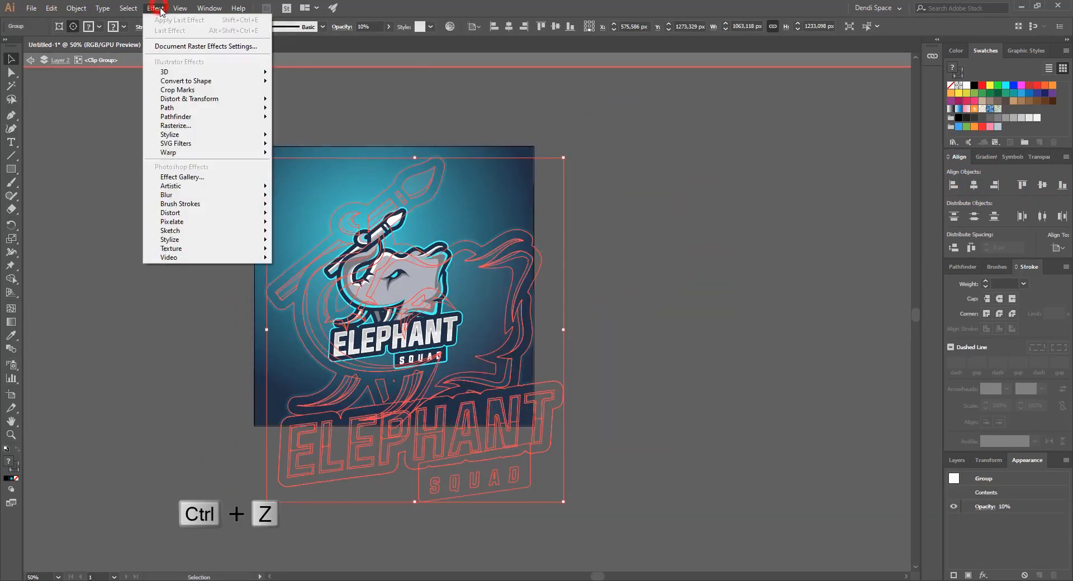
{"action": "left_click", "coordinate": [214, 195]}
{"action": "left_click", "coordinate": [286, 198]}
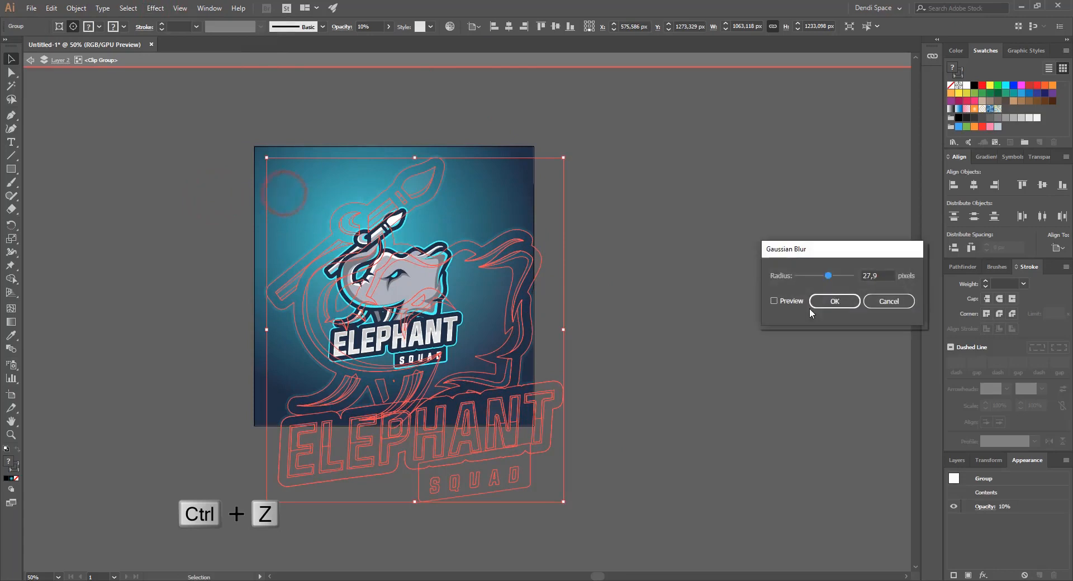
{"action": "left_click", "coordinate": [775, 302]}
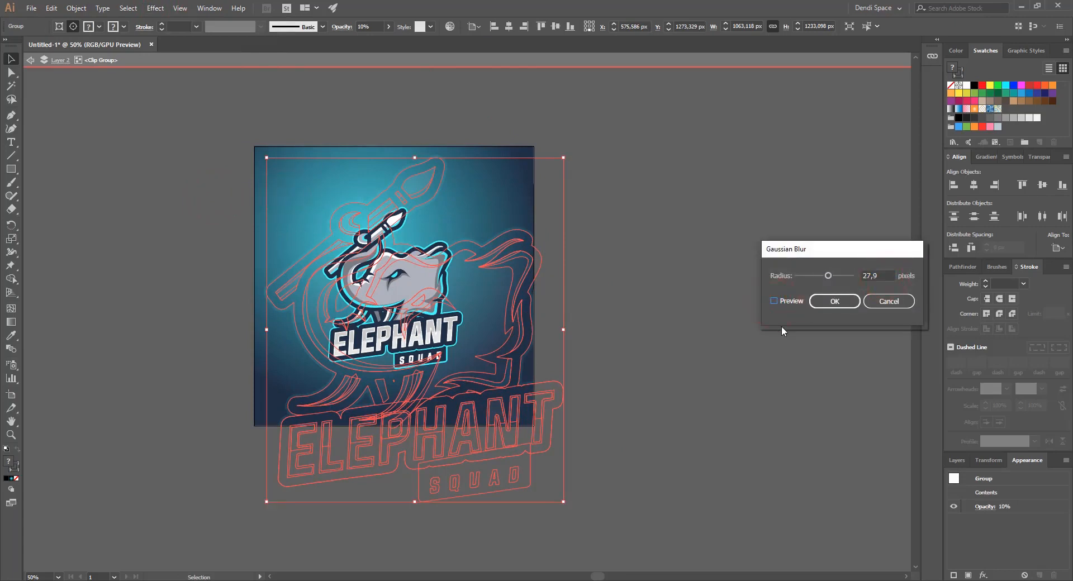
{"action": "left_click", "coordinate": [833, 302]}
{"action": "left_click", "coordinate": [720, 279]}
{"action": "key", "text": "ctrl+1"}
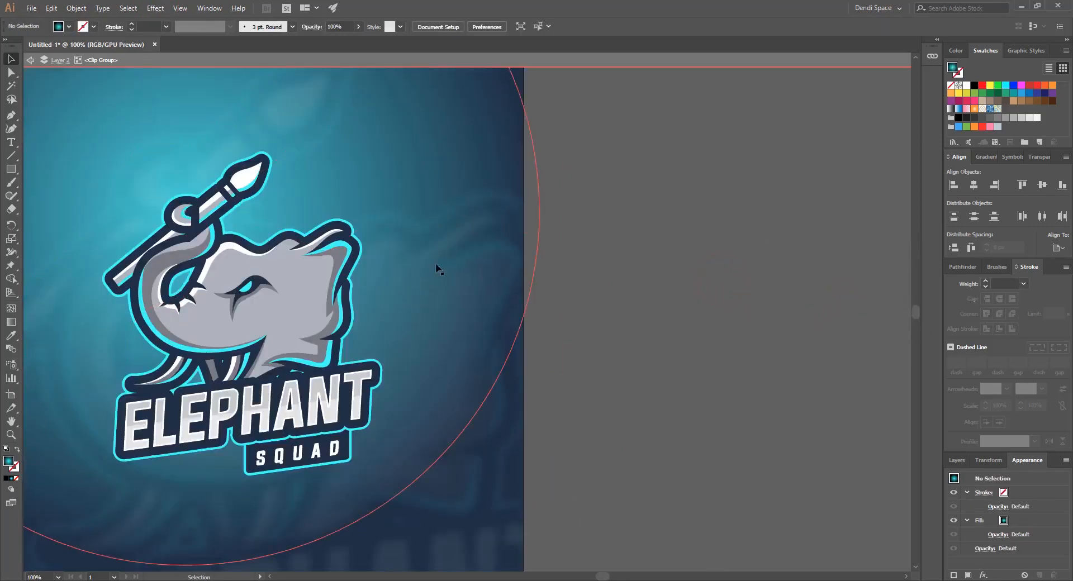
Enlarge the main logo proportionally from its centre to about 593 by 688 px.
{"action": "scroll", "coordinate": [493, 295], "scroll_direction": "down", "scroll_amount": 2}
{"action": "left_click", "coordinate": [419, 287]}
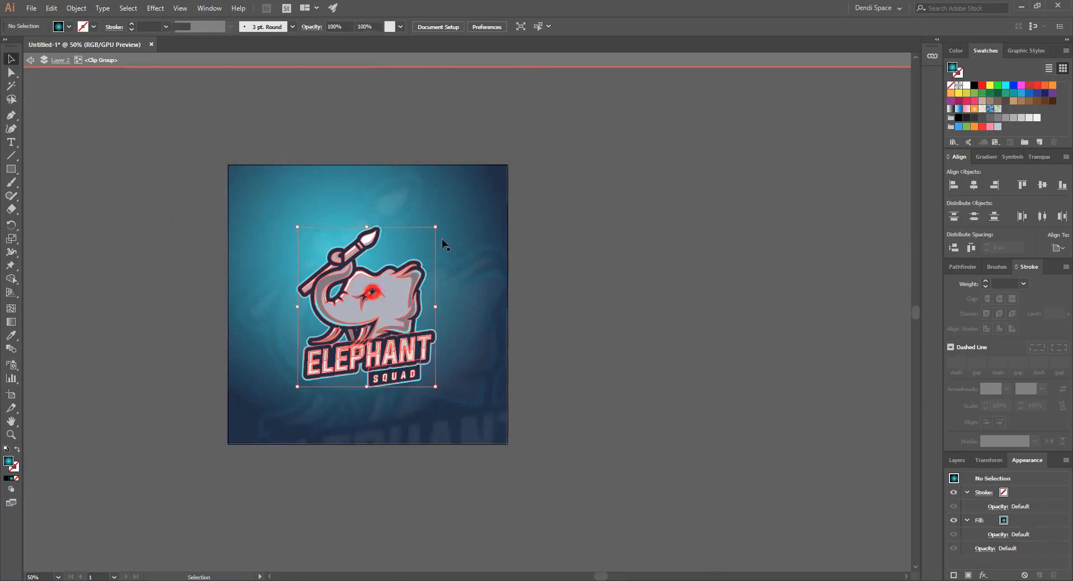
{"action": "left_click_drag", "start_coordinate": [441, 220], "coordinate": [446, 216]}
{"action": "left_click", "coordinate": [574, 250]}
{"action": "scroll", "coordinate": [560, 264], "scroll_direction": "down", "scroll_amount": 2}
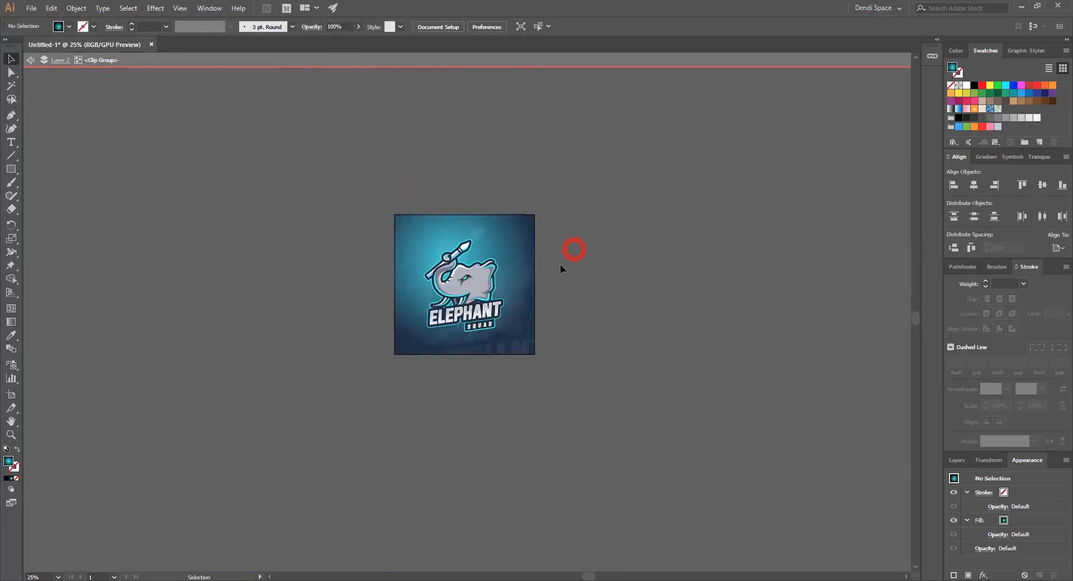
{"action": "scroll", "coordinate": [501, 286], "scroll_direction": "up", "scroll_amount": 2}
{"action": "left_click", "coordinate": [472, 281]}
{"action": "left_click", "coordinate": [508, 195]}
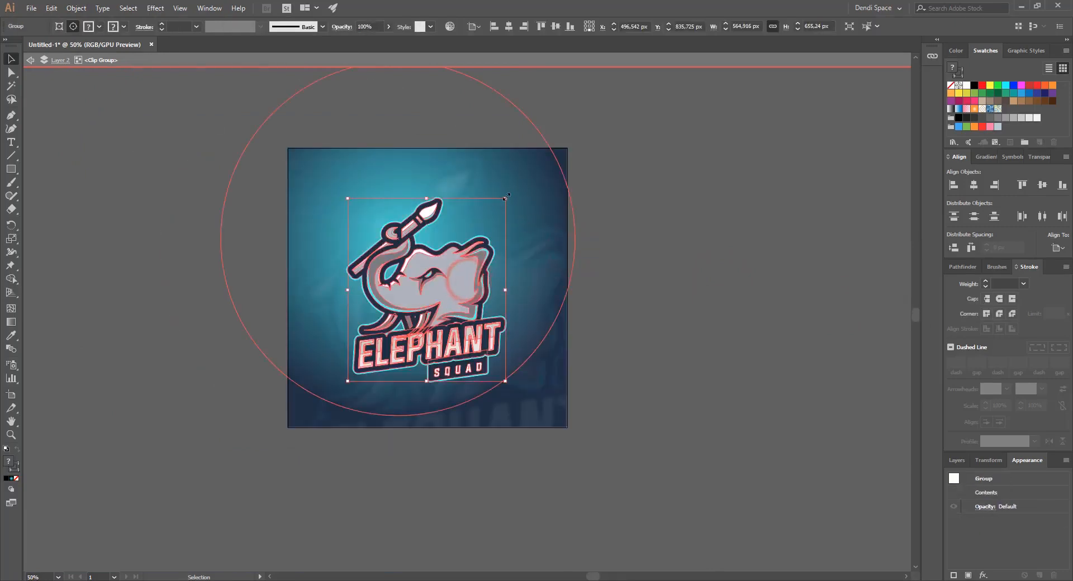
Centre the main logo horizontally and vertically on the artboard and leave isolation mode.
{"action": "left_click", "coordinate": [968, 186]}
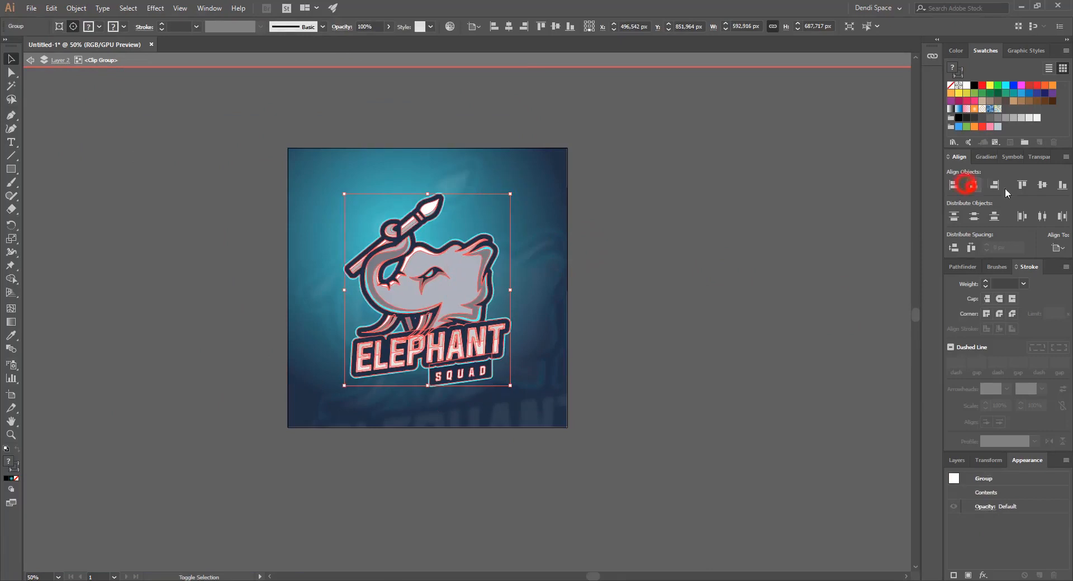
{"action": "left_click", "coordinate": [1040, 187]}
{"action": "left_click", "coordinate": [662, 302]}
{"action": "scroll", "coordinate": [515, 252], "scroll_direction": "down", "scroll_amount": 2}
{"action": "scroll", "coordinate": [515, 250], "scroll_direction": "up", "scroll_amount": 1}
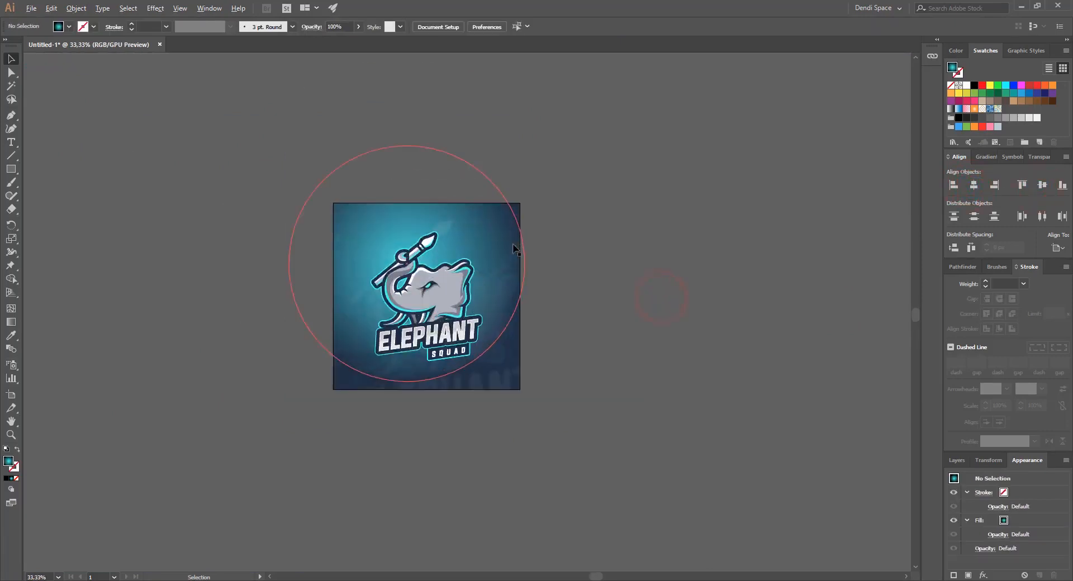
{"action": "scroll", "coordinate": [514, 250], "scroll_direction": "up", "scroll_amount": 1}
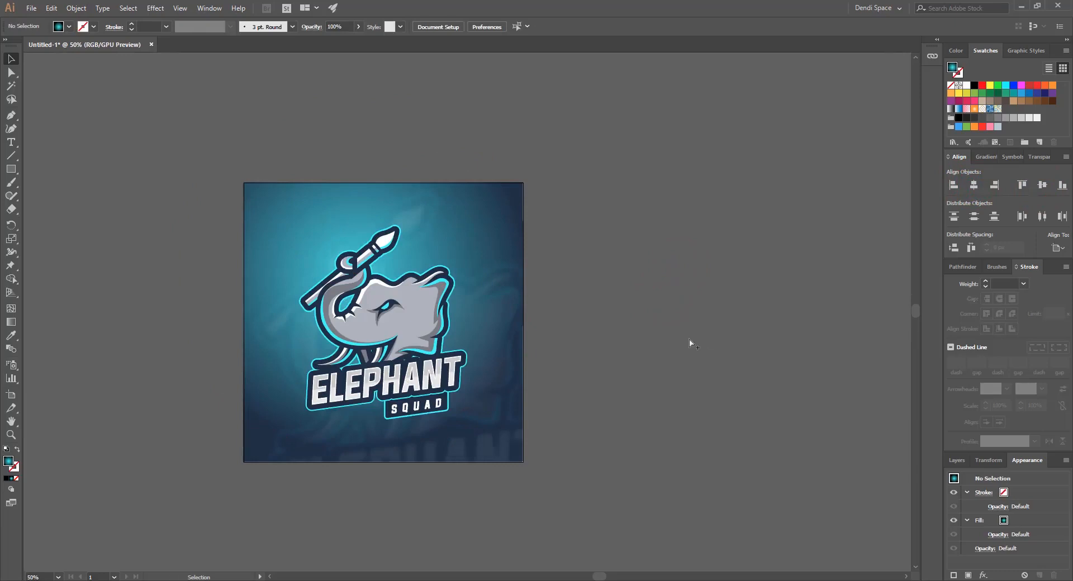
Export the artboard for web as a maximum-quality 1000 by 1000 px JPEG named Untitled-1 in the Documents folder.
{"action": "key", "text": "ctrl+shift+alt+s"}
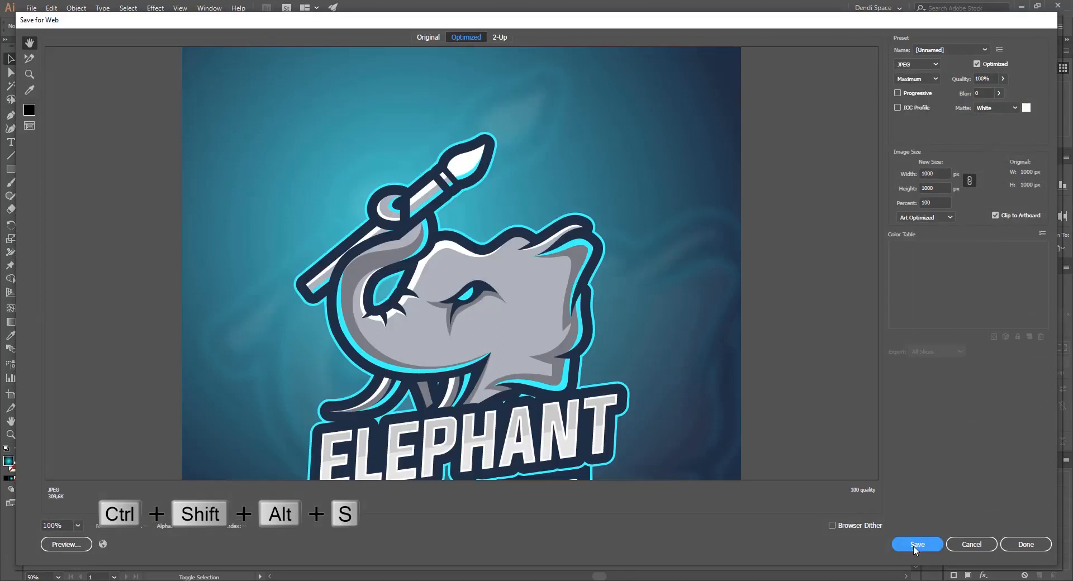
{"action": "left_click", "coordinate": [915, 546]}
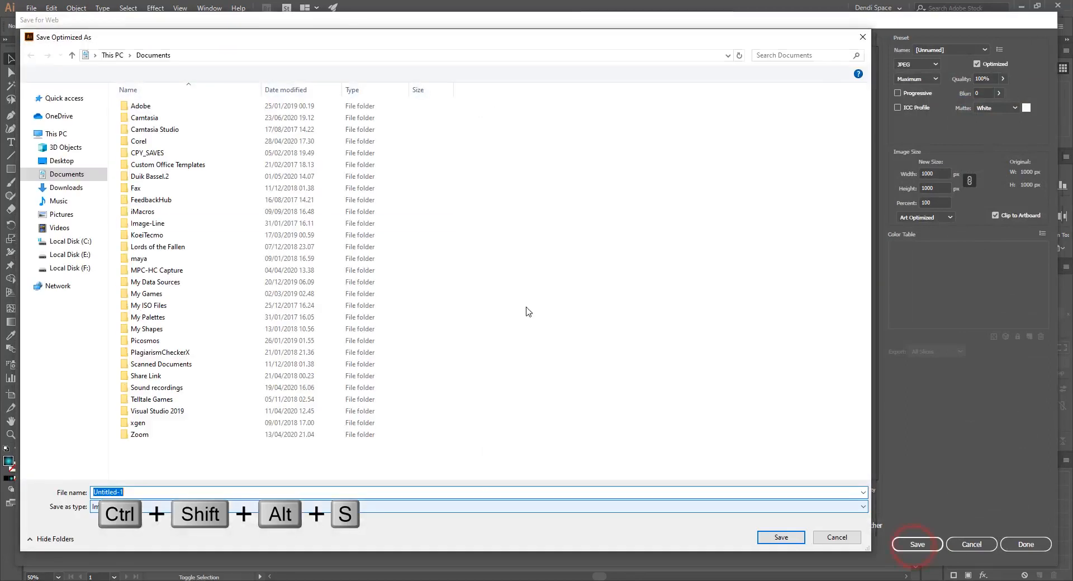
{"action": "left_click", "coordinate": [790, 537]}
Switch to File Explorer and open the exported Untitled-1 JPG from the Documents folder.
{"action": "key", "text": "super+e"}
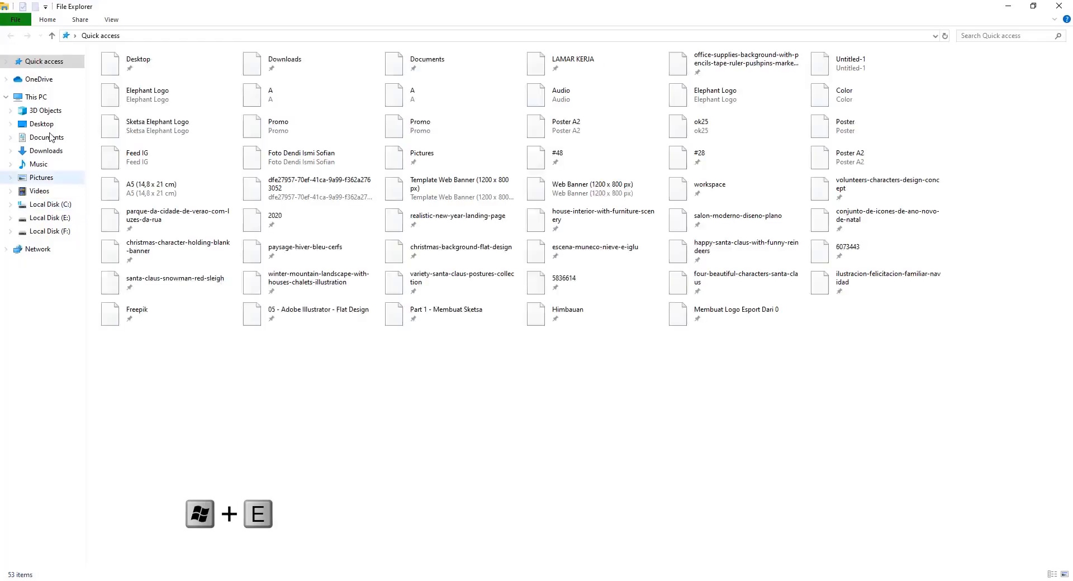
{"action": "left_click", "coordinate": [45, 137]}
{"action": "double_click", "coordinate": [117, 433]}
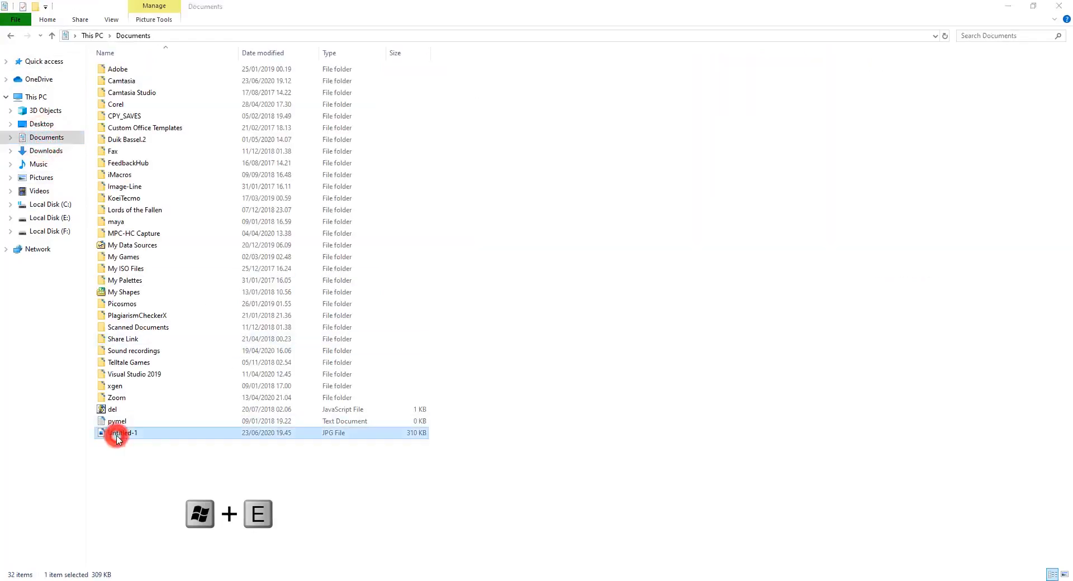